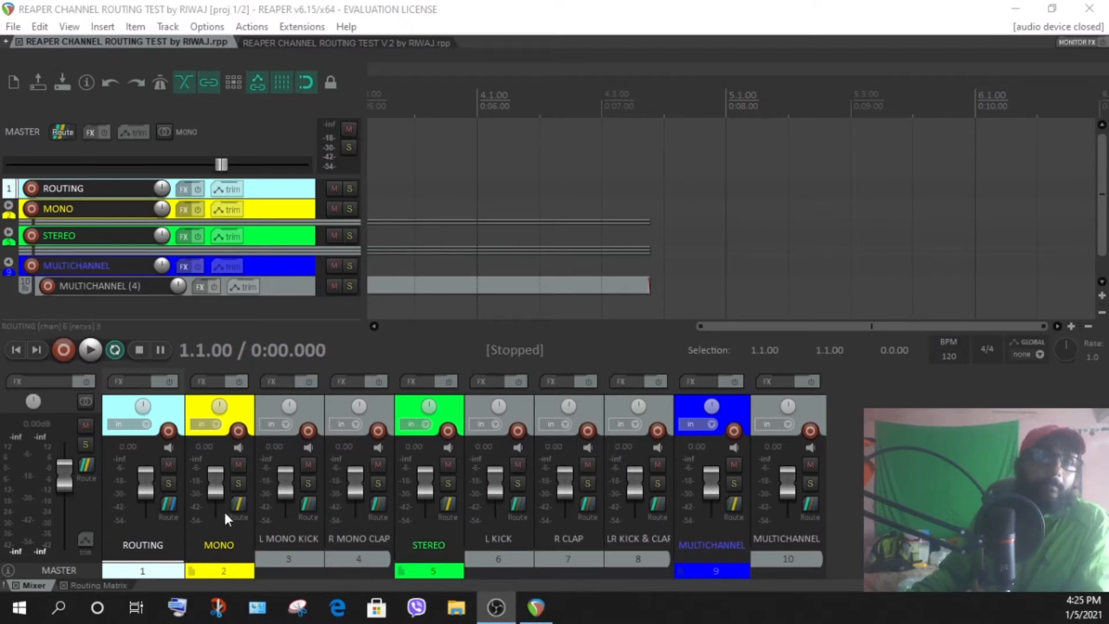
Step: Compare the two open project versions, the original channel routing test and V.2, finishing on the original
{"action": "left_click", "coordinate": [140, 41]}
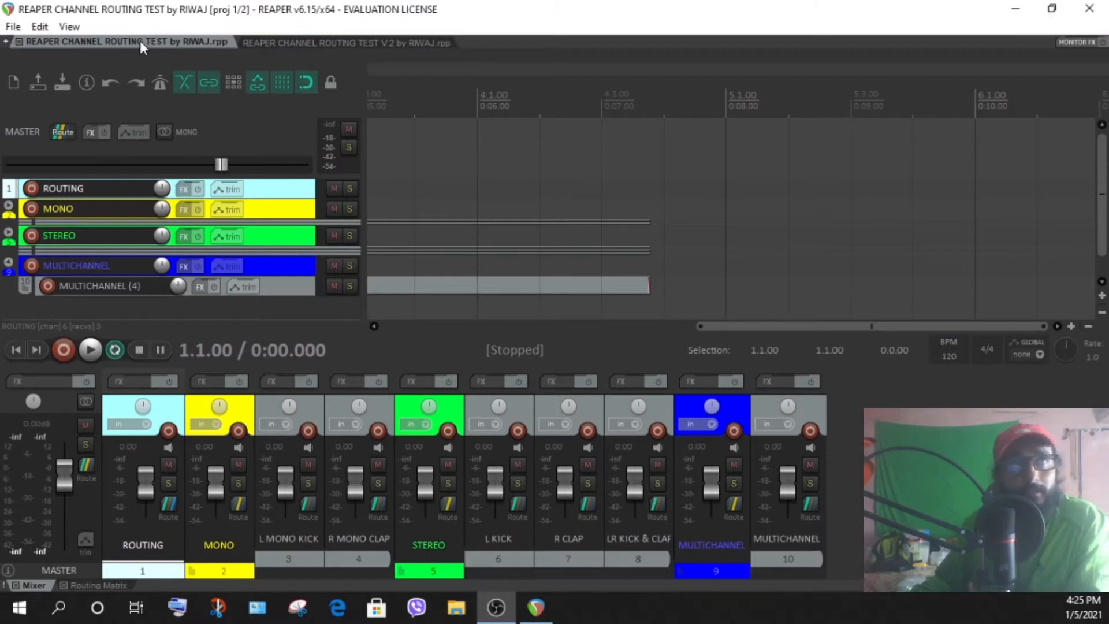
{"action": "left_click", "coordinate": [299, 43]}
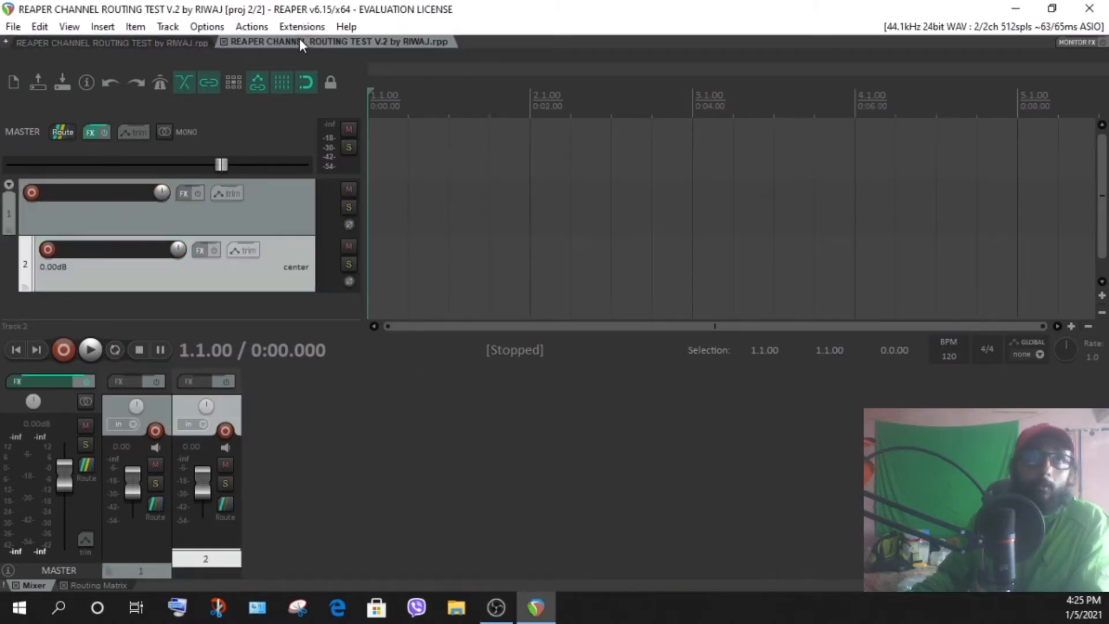
{"action": "left_click", "coordinate": [134, 43]}
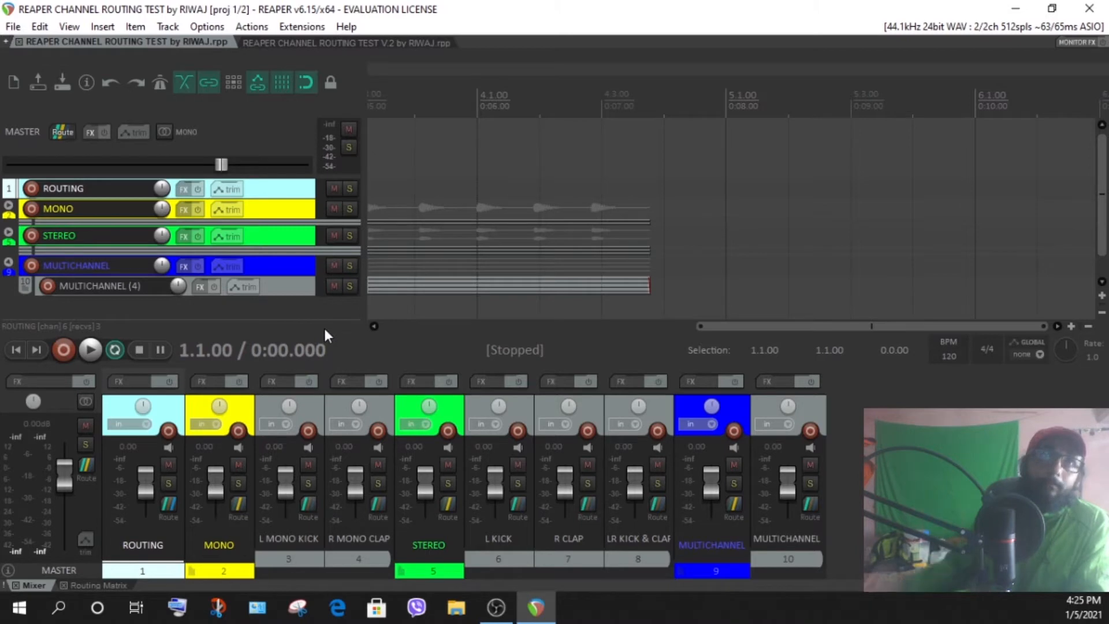
{"action": "left_click", "coordinate": [342, 43]}
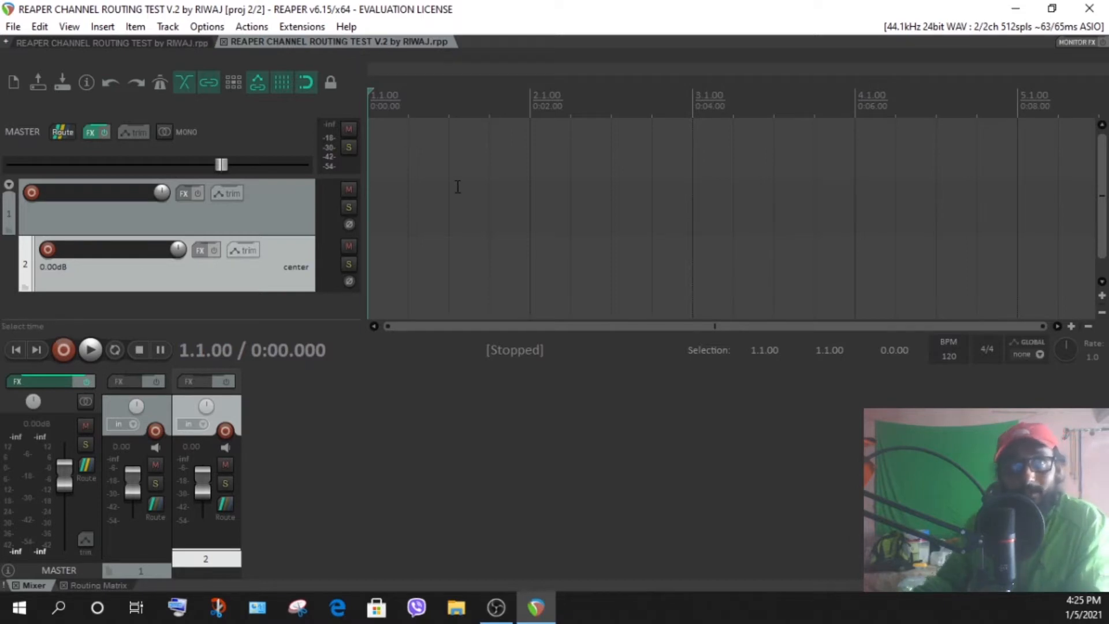
{"action": "key", "text": "ctrl+Tab"}
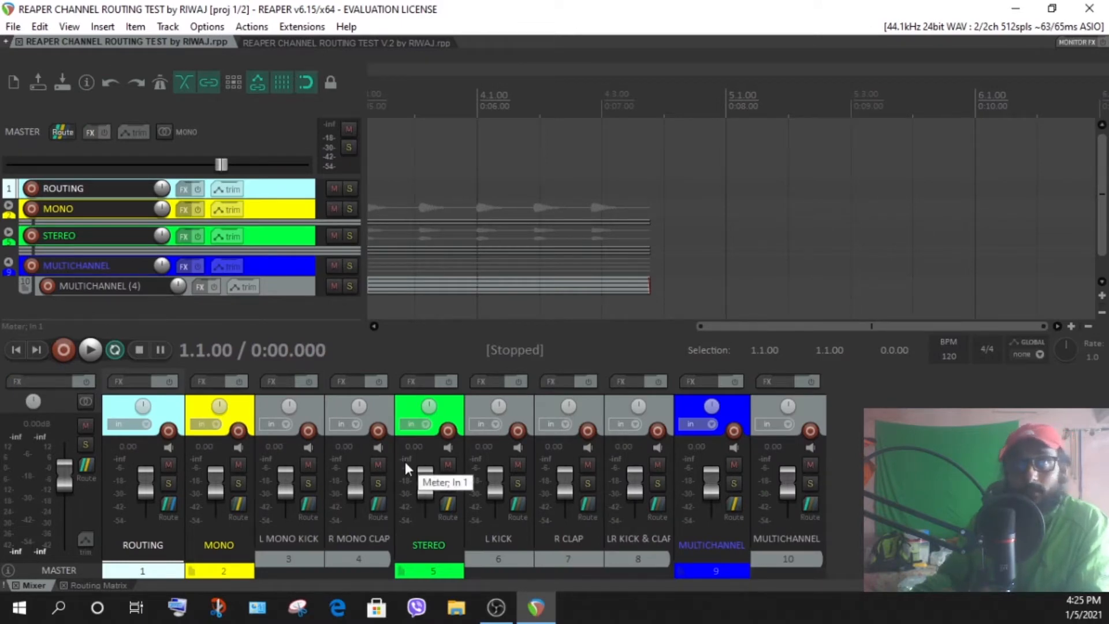
{"action": "left_click", "coordinate": [328, 44]}
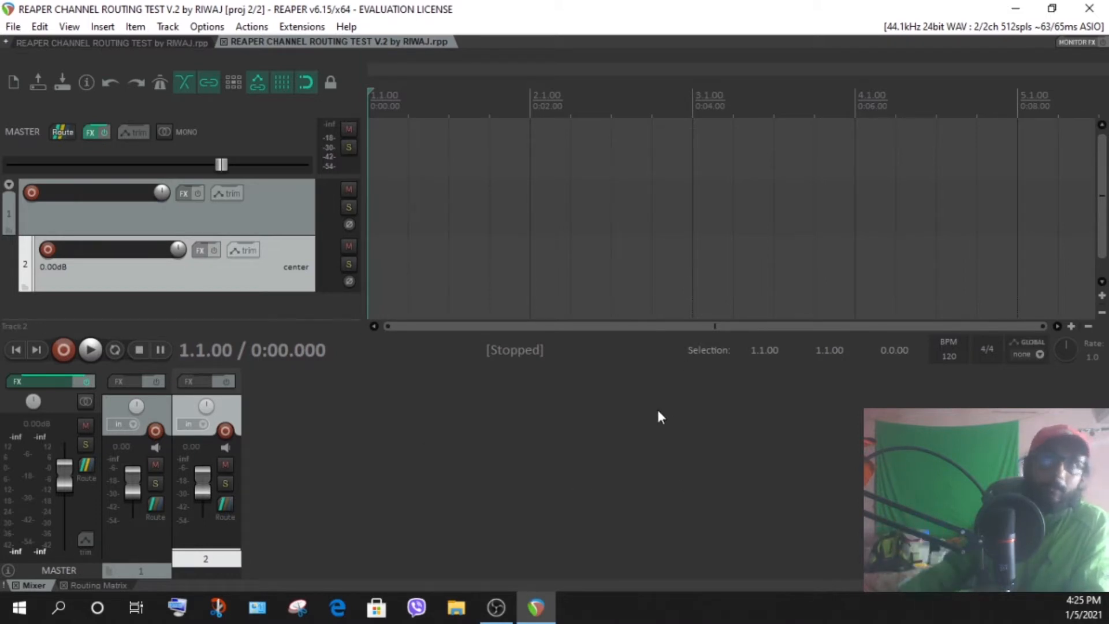
{"action": "left_click", "coordinate": [155, 42]}
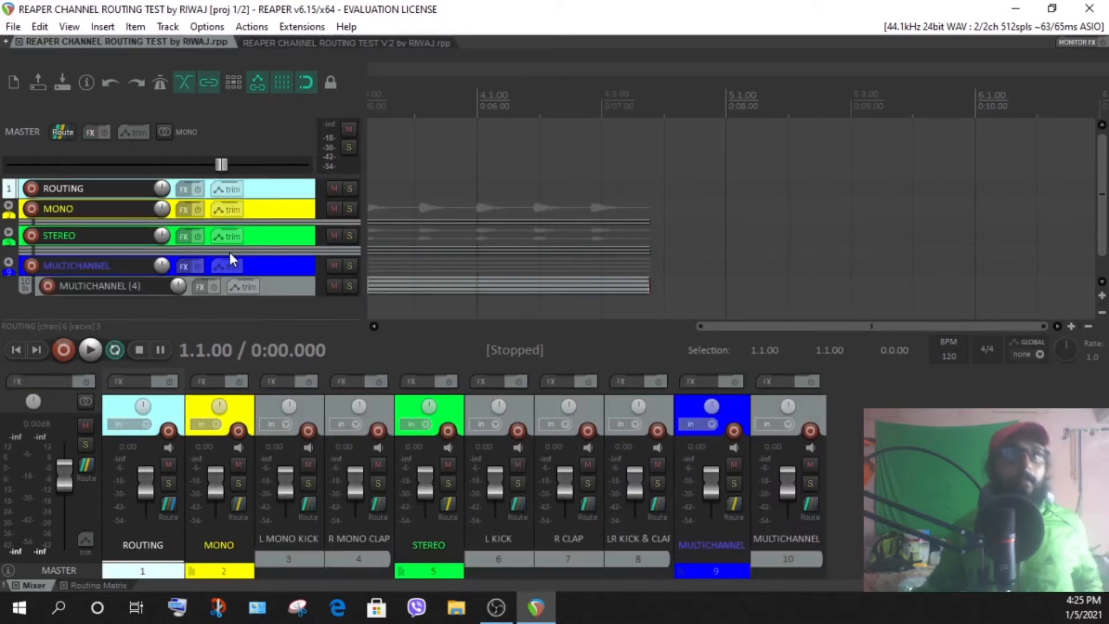
Step: Go through the master track and the ROUTING, MONO, STEREO and MULTICHANNEL tracks by selecting each in turn
{"action": "left_click", "coordinate": [266, 134]}
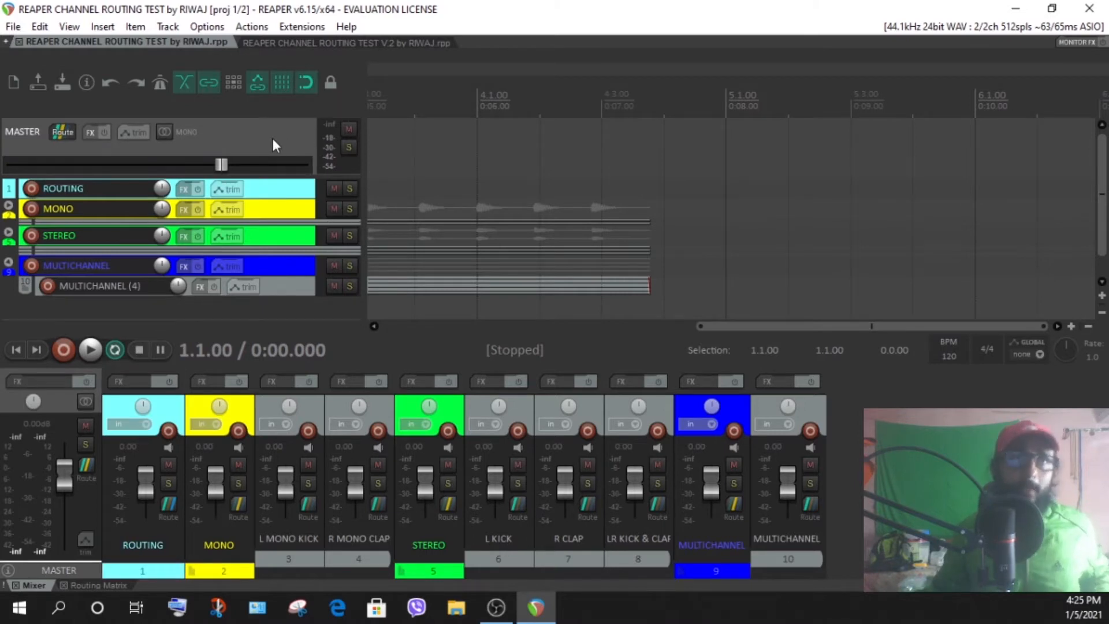
{"action": "left_click", "coordinate": [274, 193]}
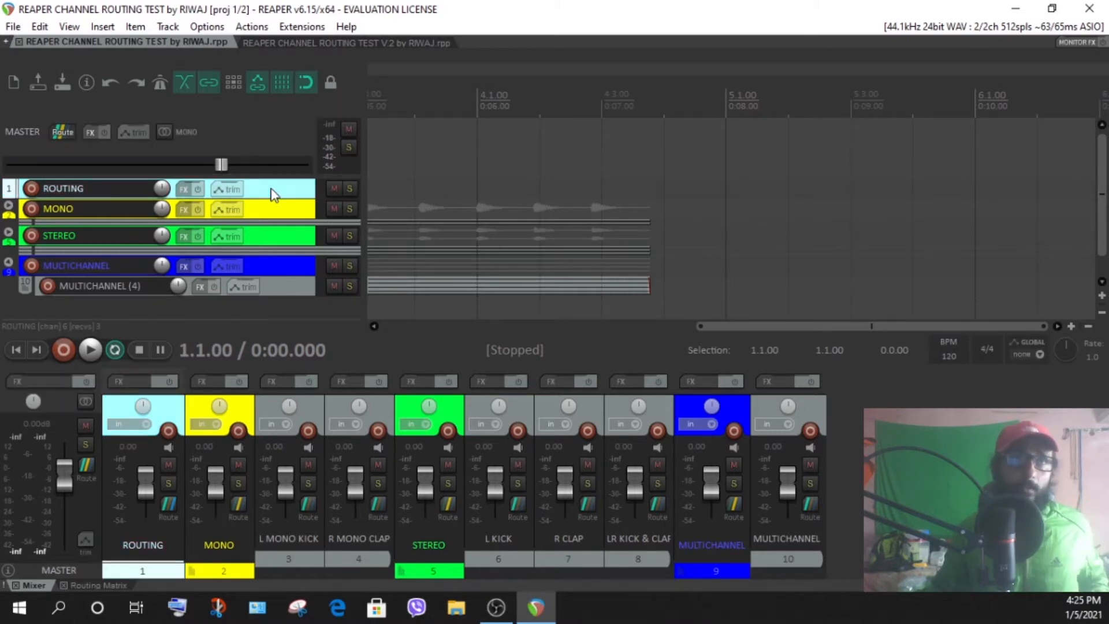
{"action": "left_click", "coordinate": [273, 207]}
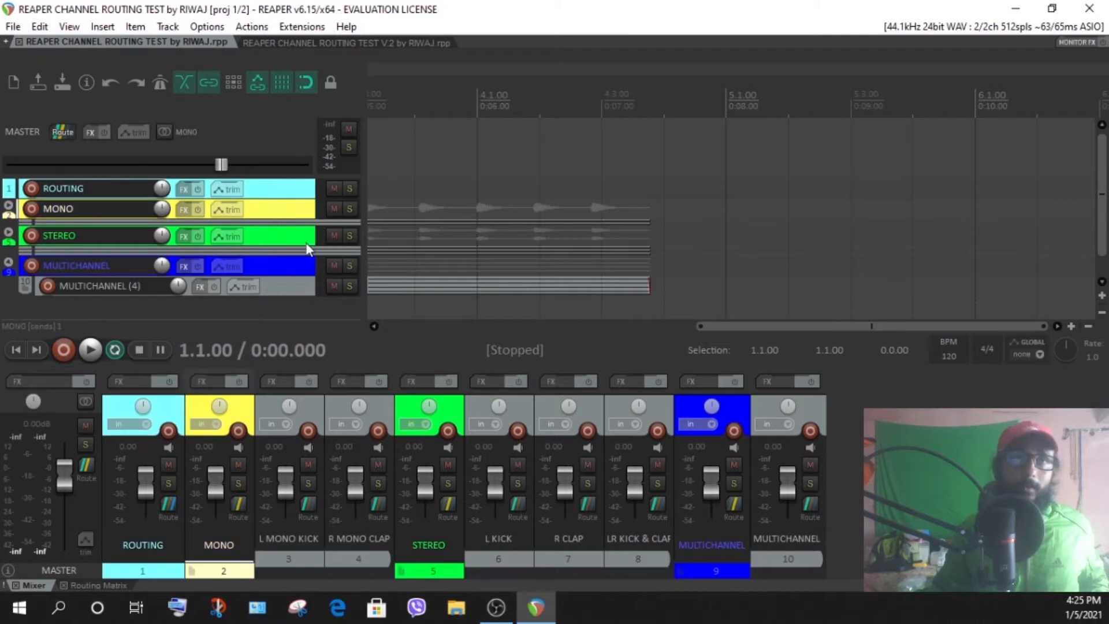
{"action": "left_click", "coordinate": [279, 238]}
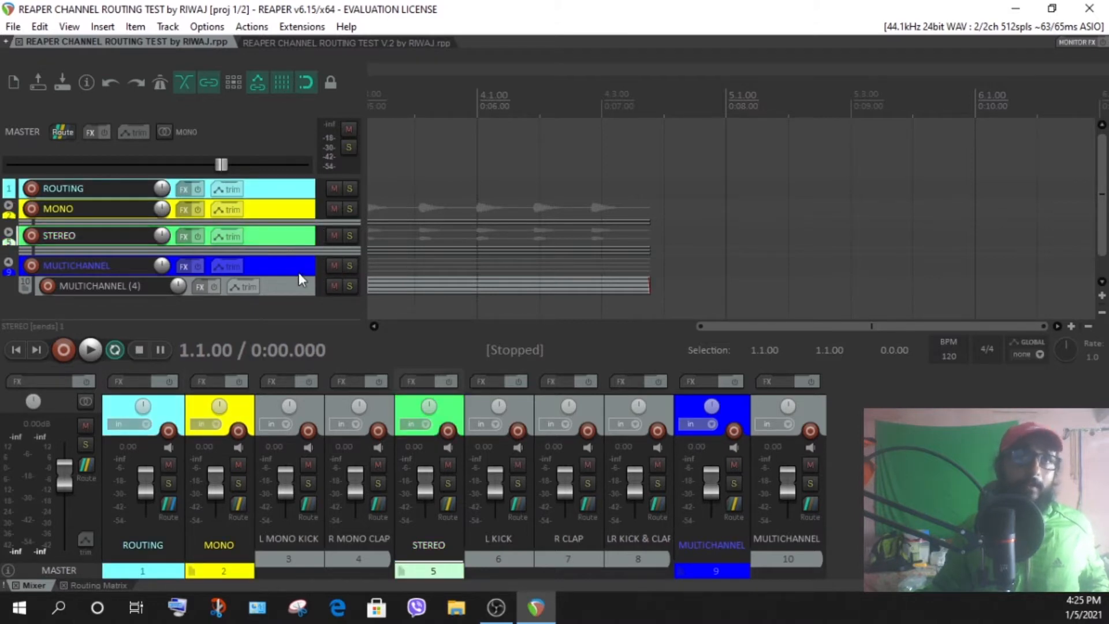
{"action": "left_click", "coordinate": [289, 267]}
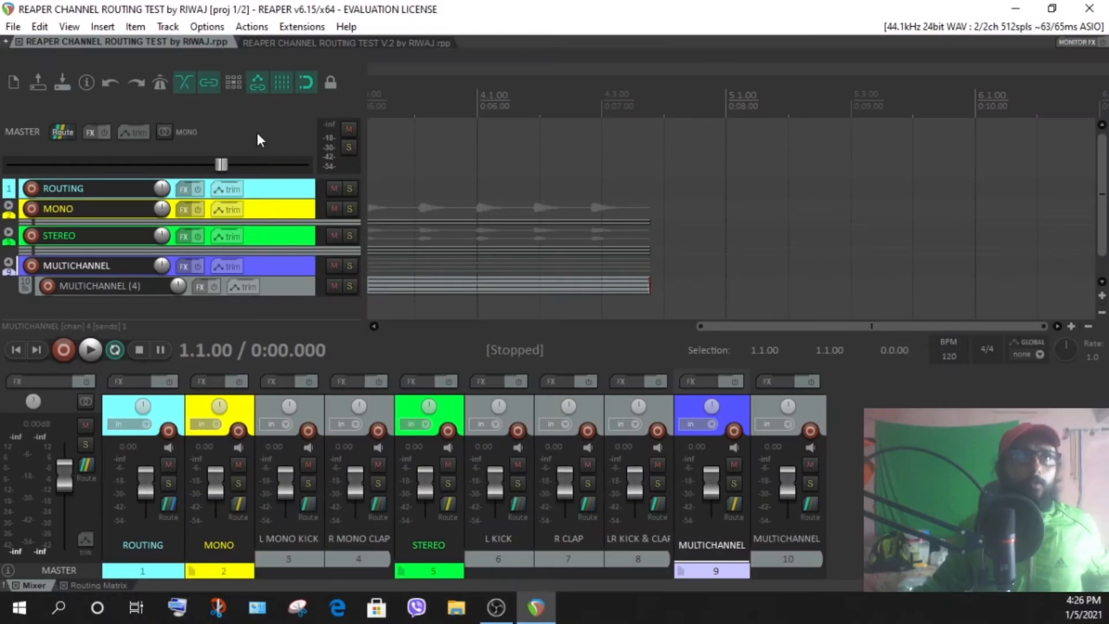
Step: Examine the master track's channel count and hardware outputs in the original routing test project
{"action": "left_click", "coordinate": [258, 134]}
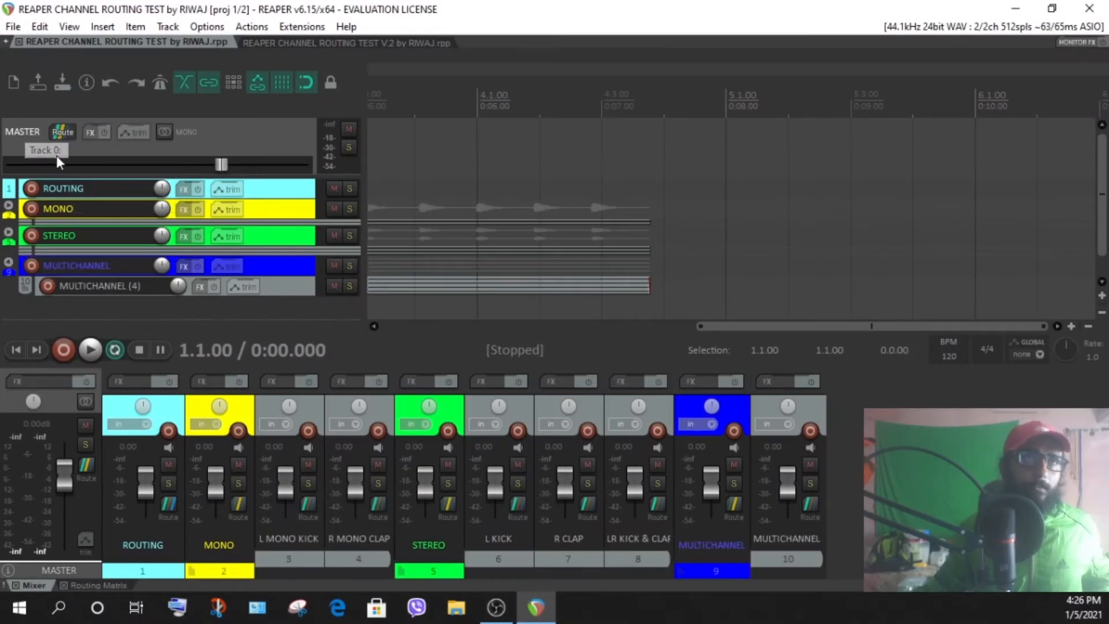
{"action": "left_click", "coordinate": [58, 133]}
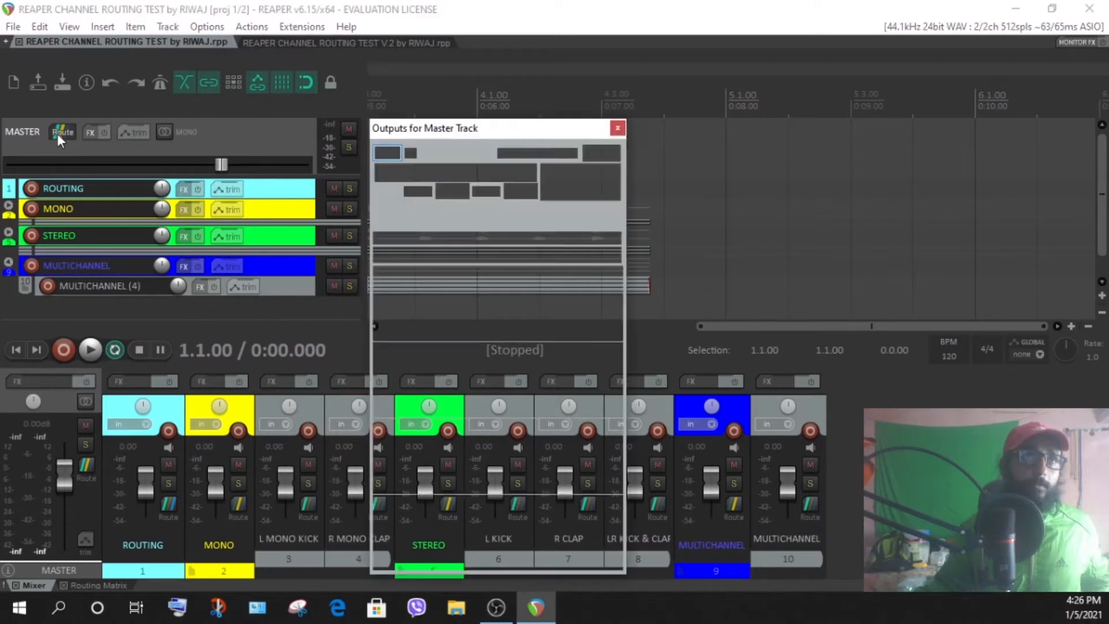
{"action": "left_click_drag", "start_coordinate": [456, 130], "coordinate": [382, 75]}
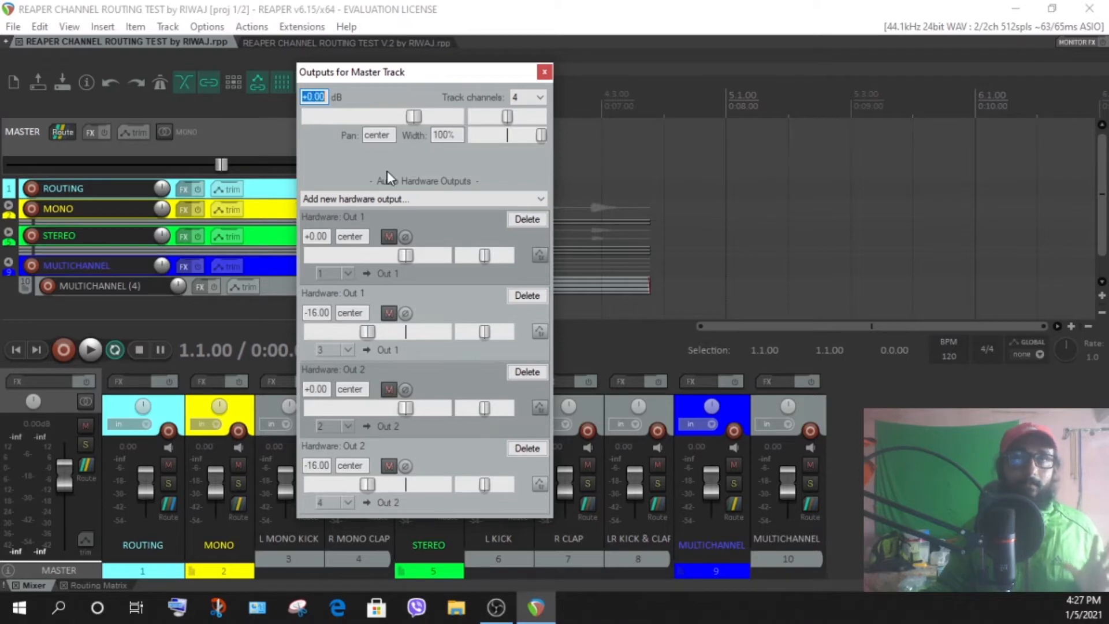
Step: Compare the master track's hardware outputs in the V.2 project with those in the original project
{"action": "left_click", "coordinate": [277, 43]}
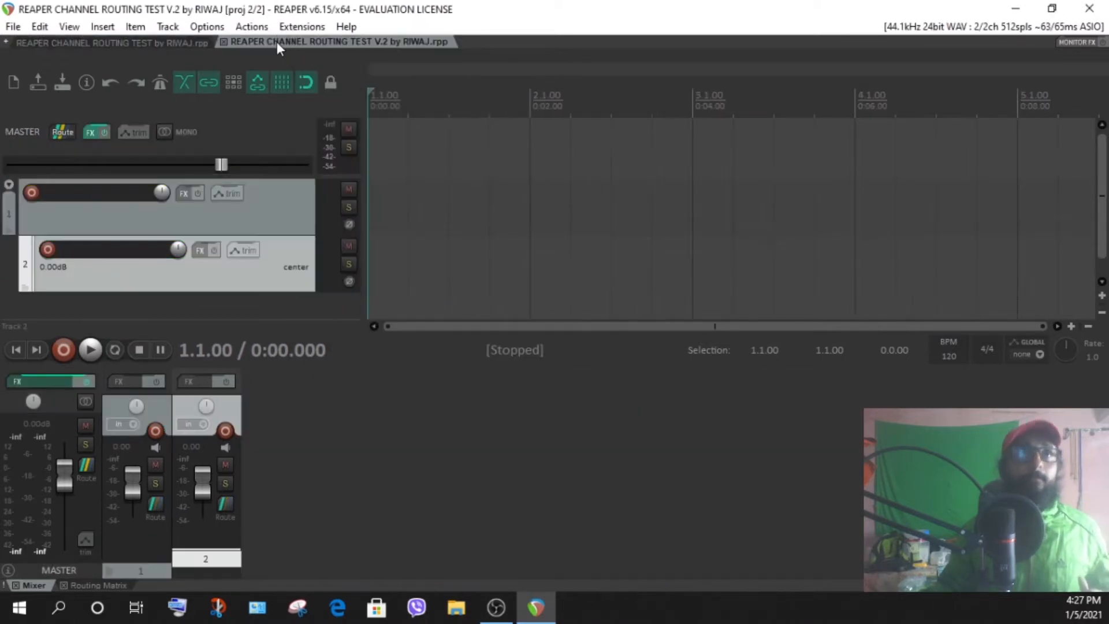
{"action": "left_click", "coordinate": [60, 133]}
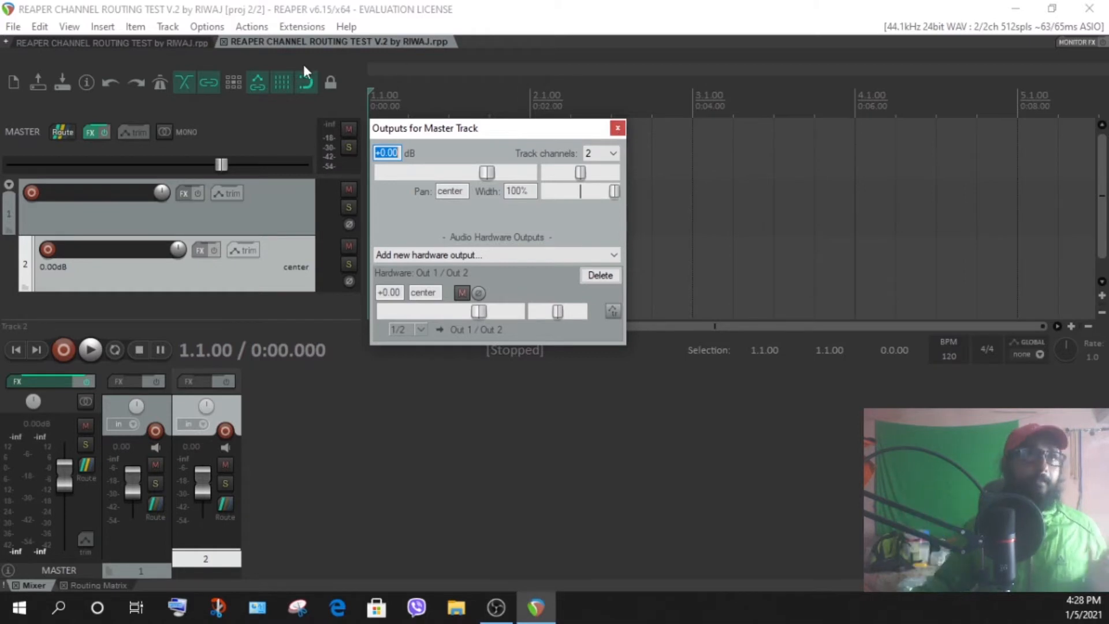
{"action": "left_click", "coordinate": [265, 203]}
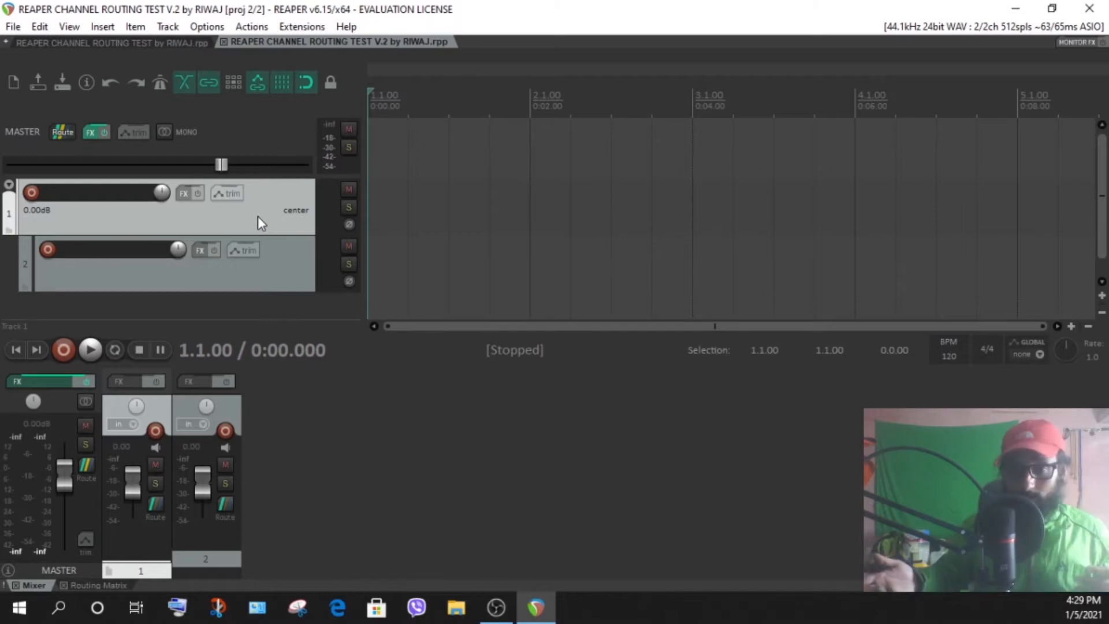
{"action": "key", "text": "ctrl+Tab"}
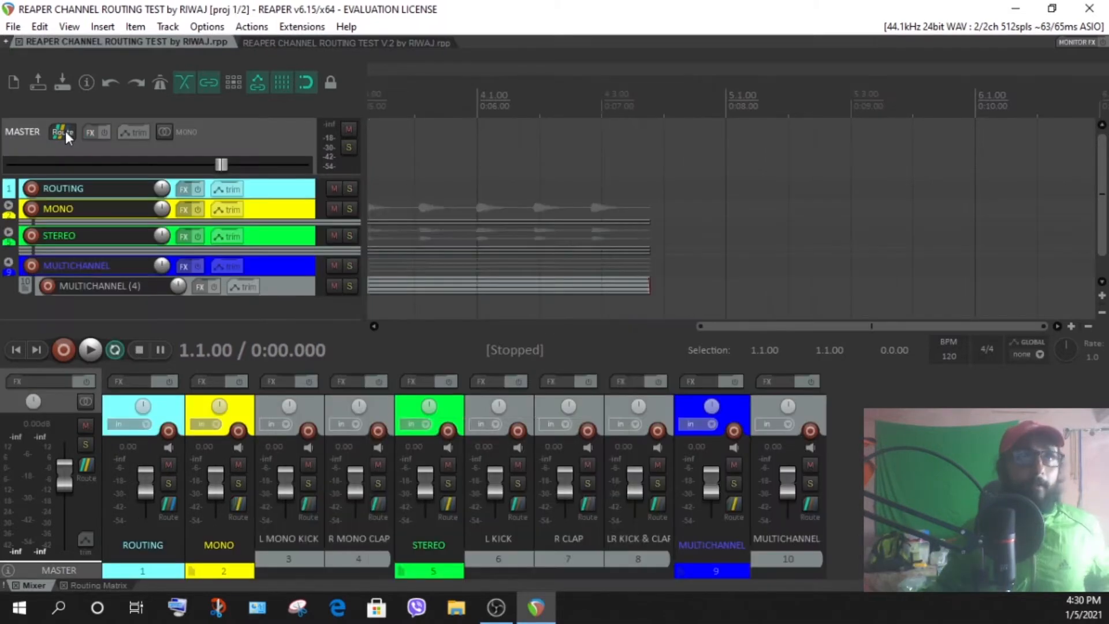
{"action": "left_click", "coordinate": [63, 132]}
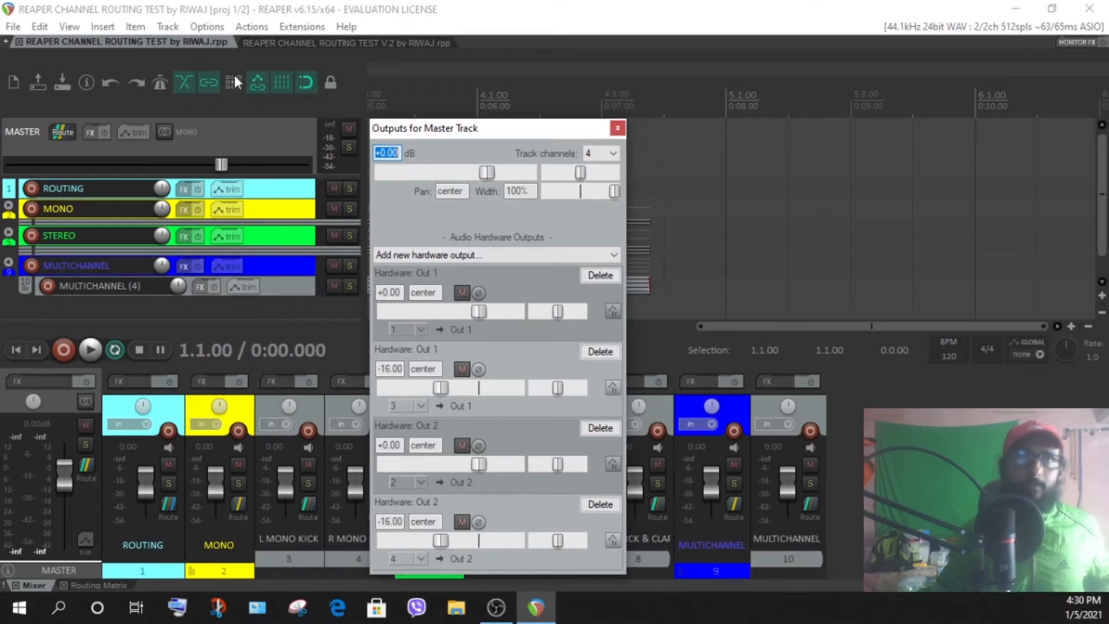
Step: Bypass the 8x Mono to 1x Stereo Mixer effect on the V.2 project's master track, leaving the stereo mixer effect enabled
{"action": "left_click", "coordinate": [285, 44]}
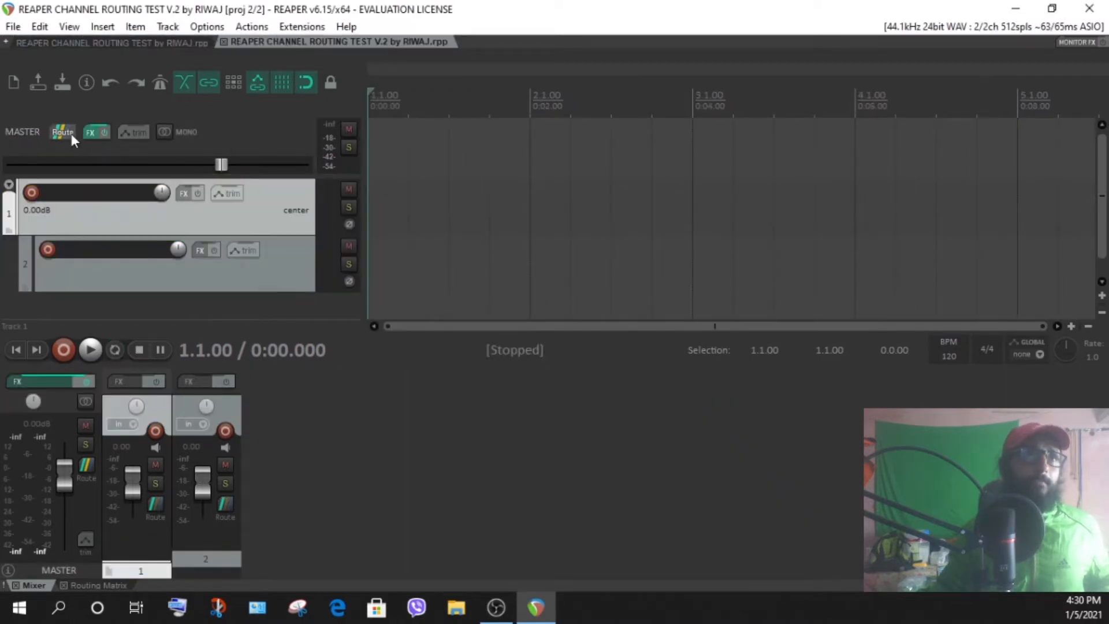
{"action": "left_click", "coordinate": [246, 140]}
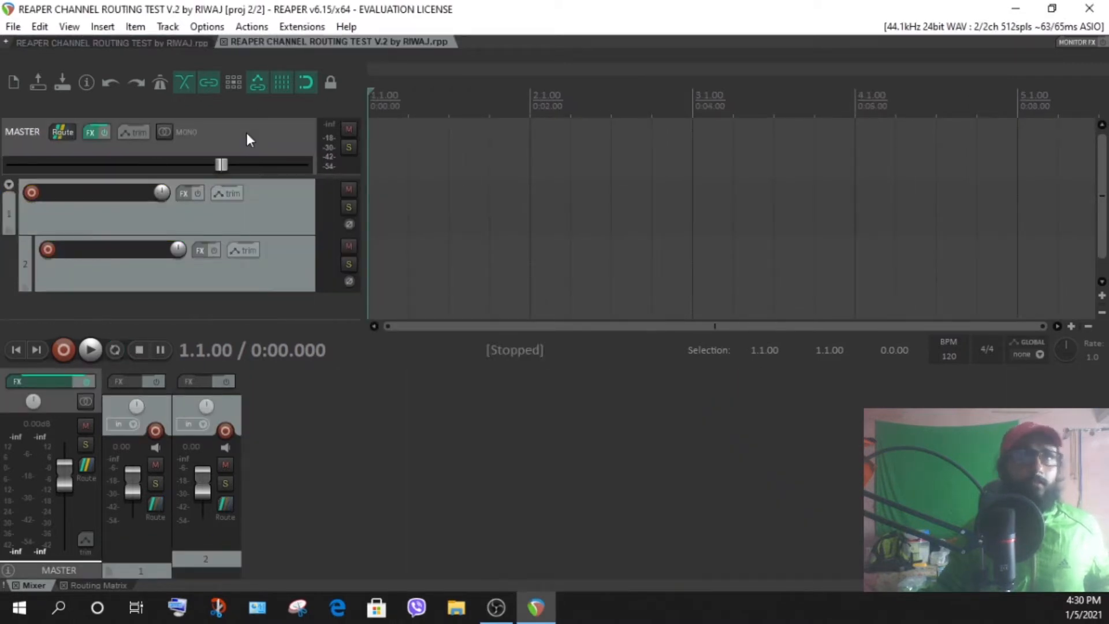
{"action": "left_click", "coordinate": [92, 134]}
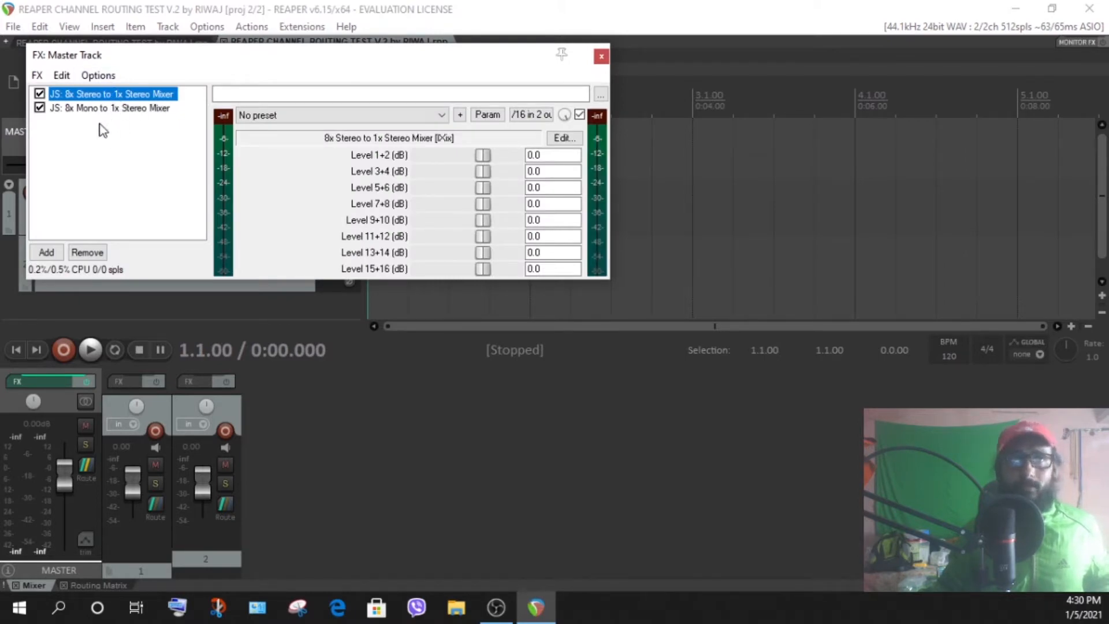
{"action": "left_click", "coordinate": [40, 109]}
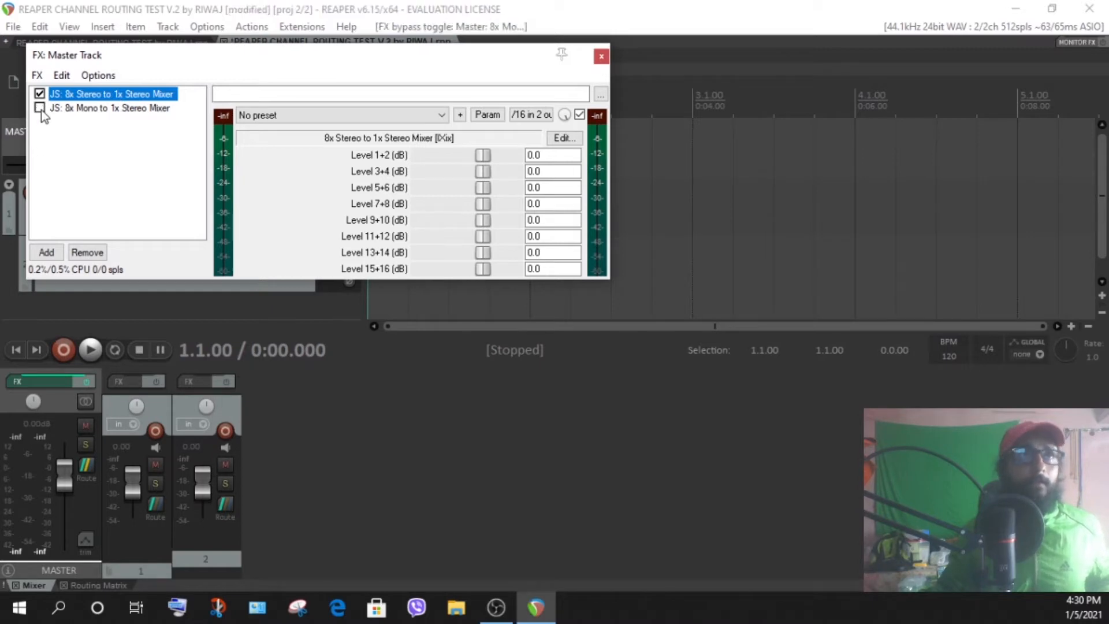
{"action": "left_click", "coordinate": [122, 108]}
{"action": "left_click", "coordinate": [126, 96]}
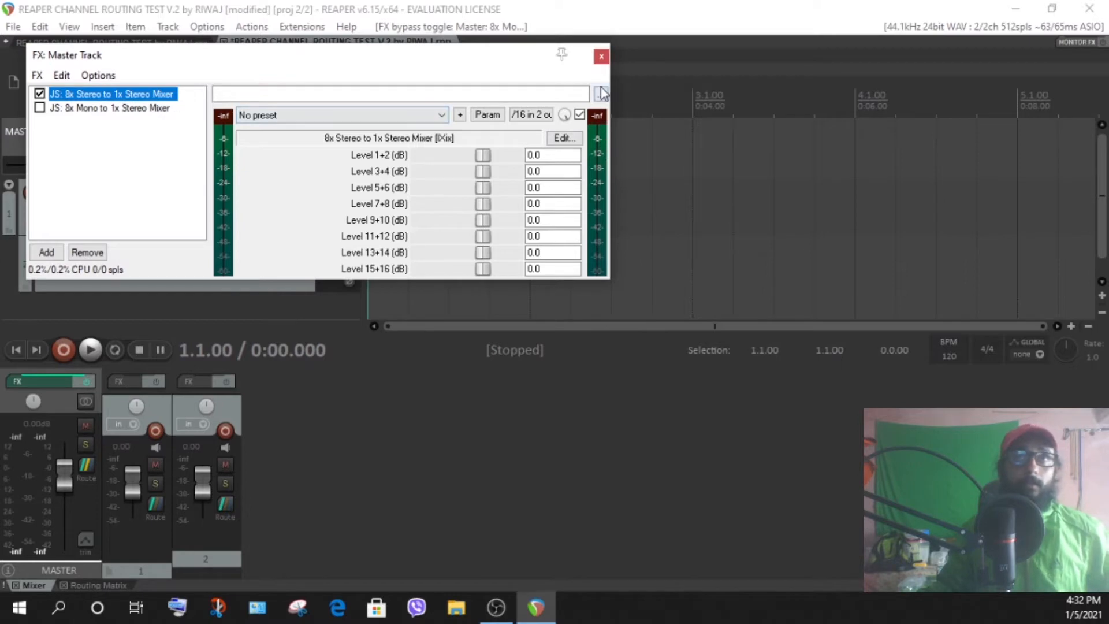
{"action": "left_click", "coordinate": [602, 55]}
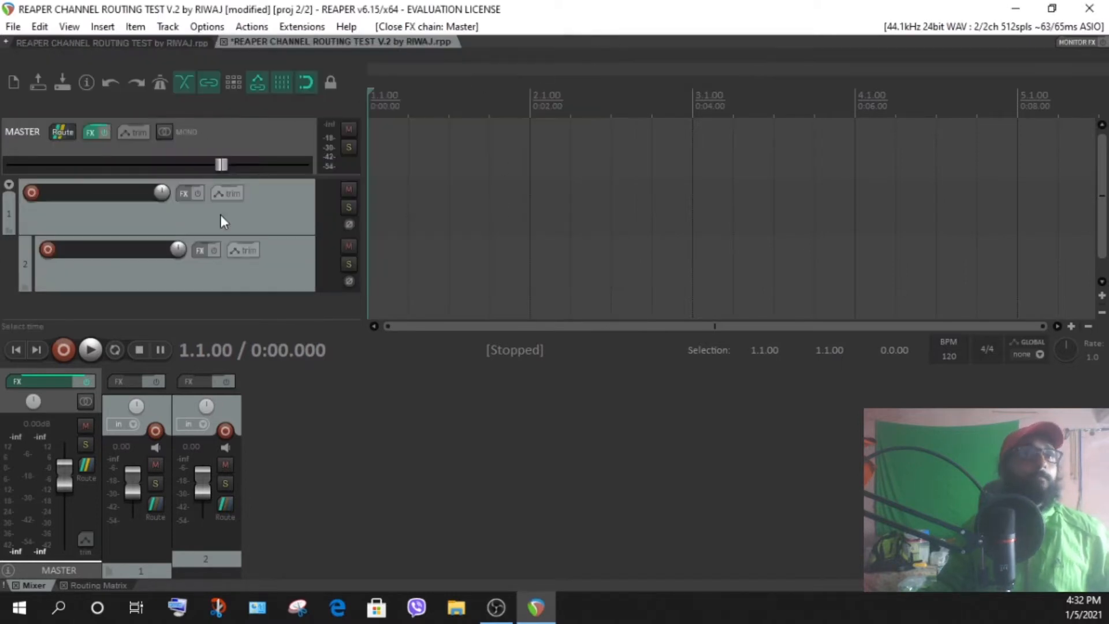
Step: Return to the original project and review how the master track's channels feed hardware outputs 1 and 2
{"action": "left_click", "coordinate": [129, 41]}
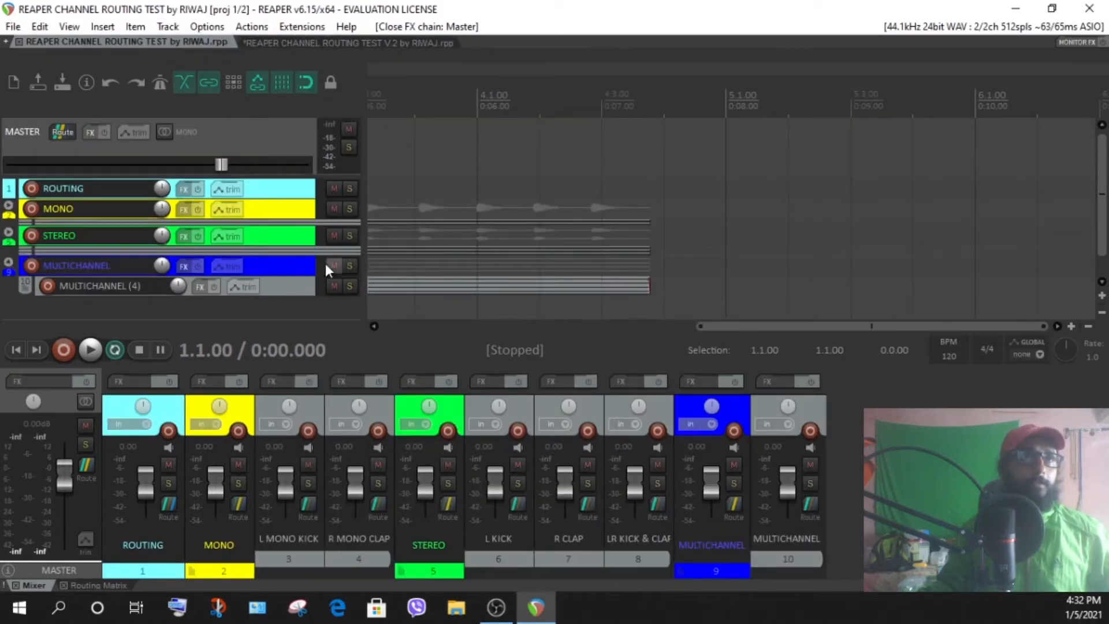
{"action": "left_click", "coordinate": [63, 132]}
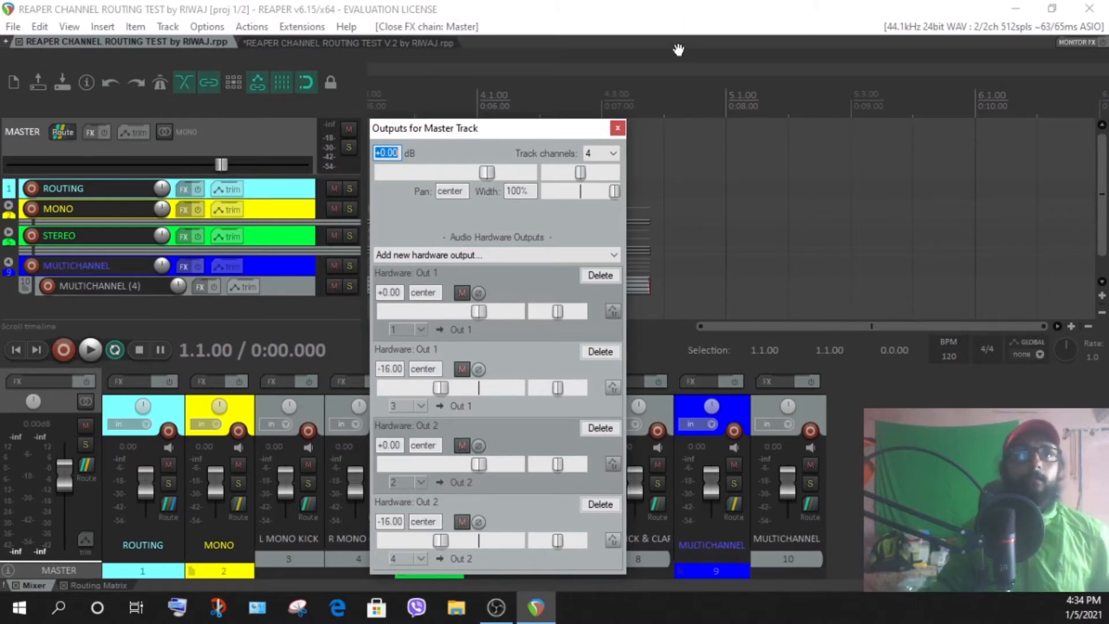
{"action": "left_click", "coordinate": [617, 129]}
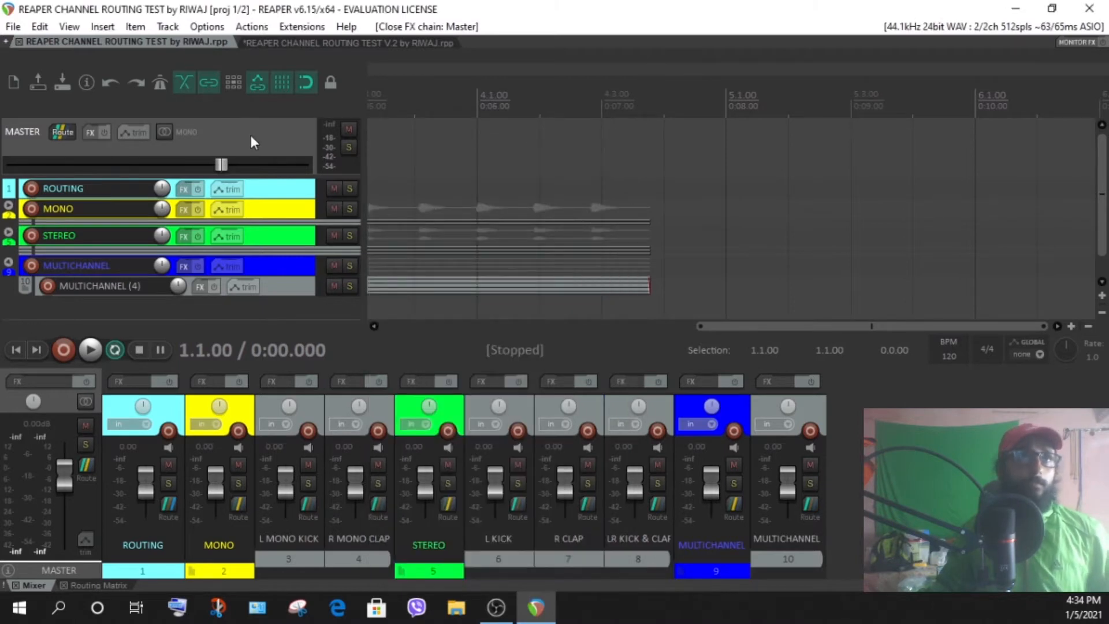
{"action": "left_click", "coordinate": [61, 132]}
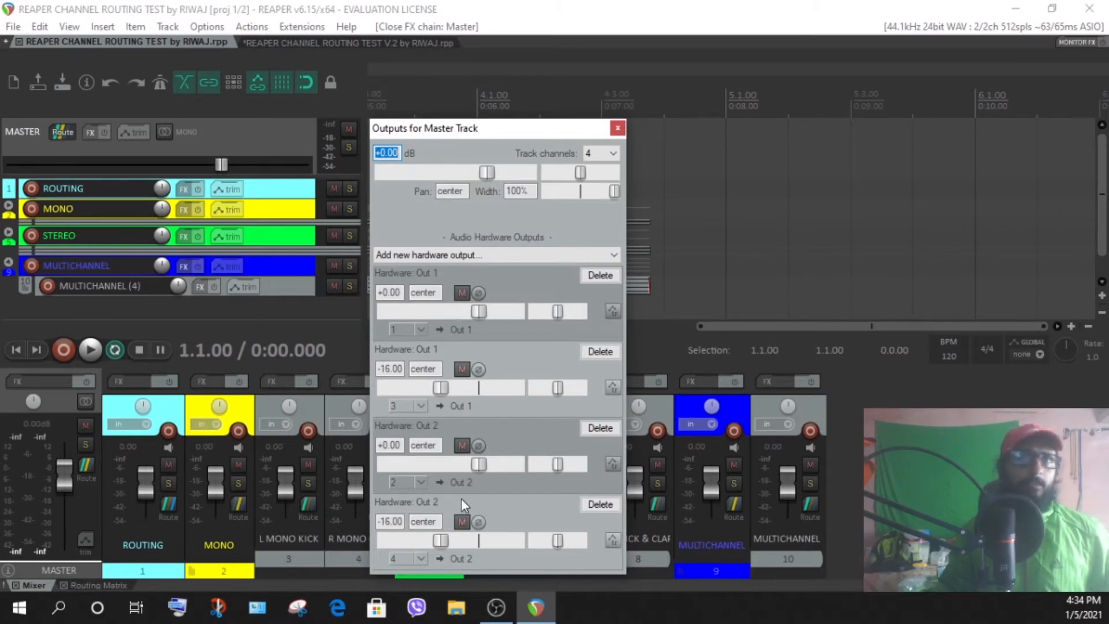
{"action": "left_click", "coordinate": [618, 130]}
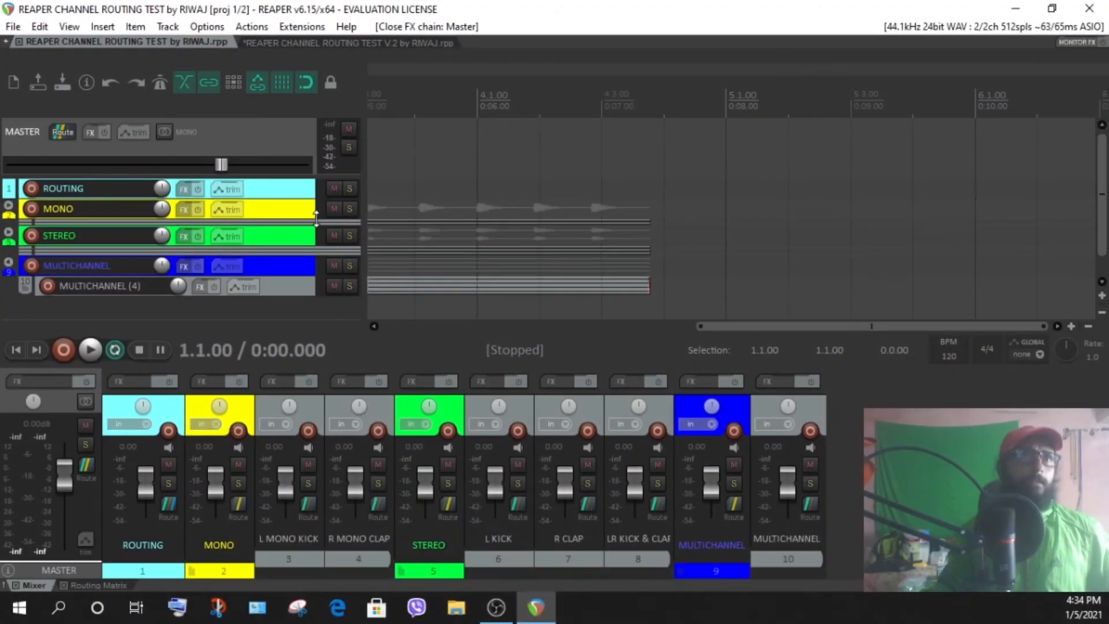
Step: Open the ROUTING track's routing settings and examine its parent channels, track channels and receives
{"action": "left_click", "coordinate": [292, 189]}
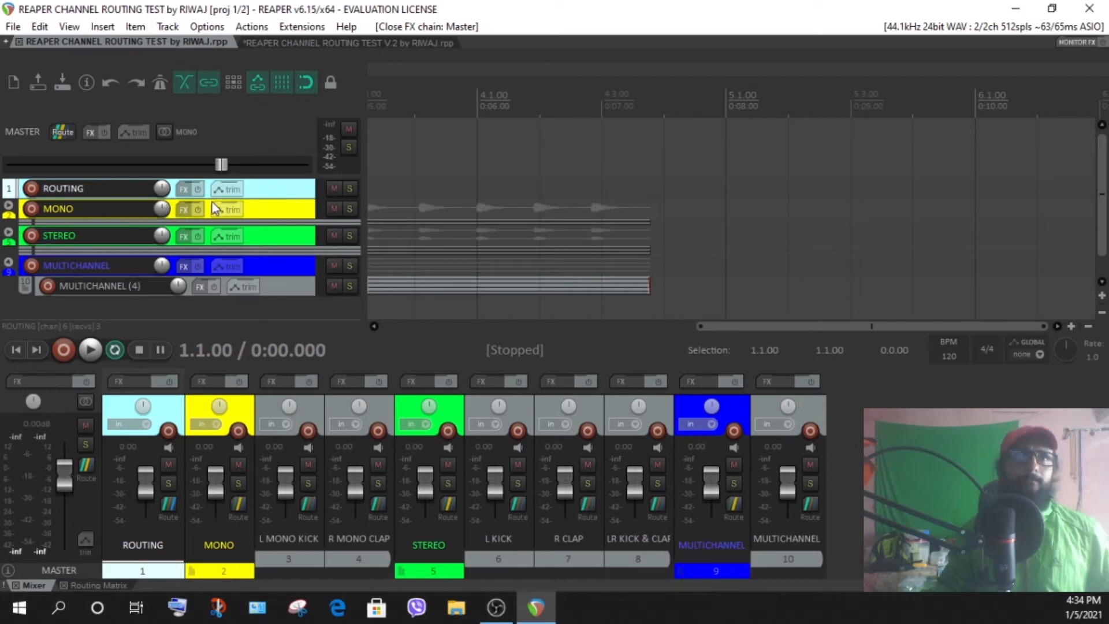
{"action": "left_click", "coordinate": [169, 508]}
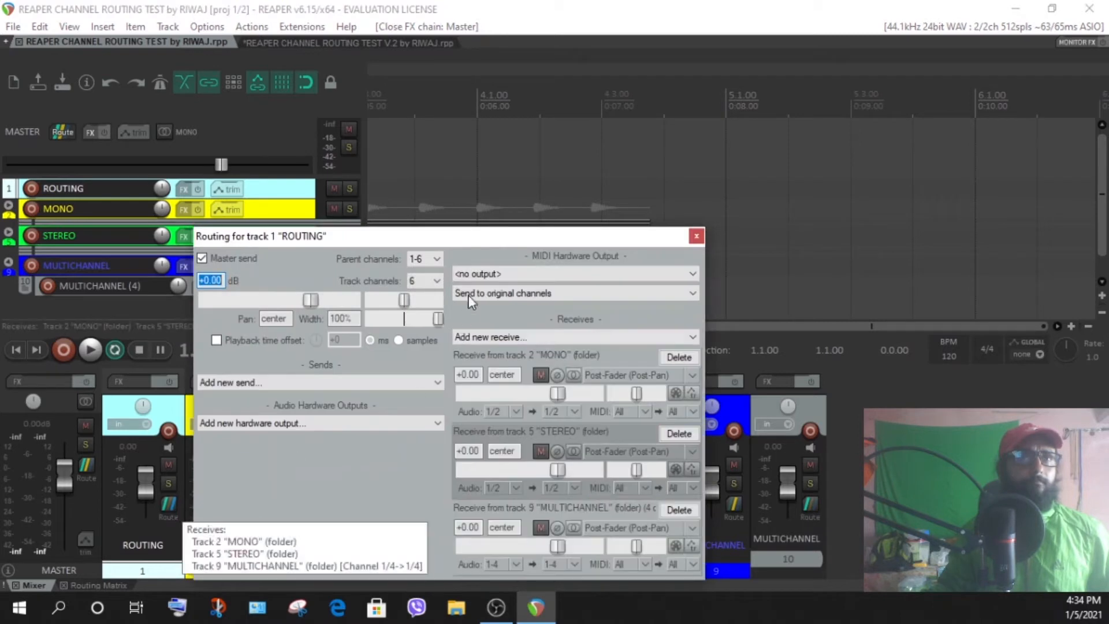
{"action": "left_click_drag", "start_coordinate": [484, 232], "coordinate": [509, 113]}
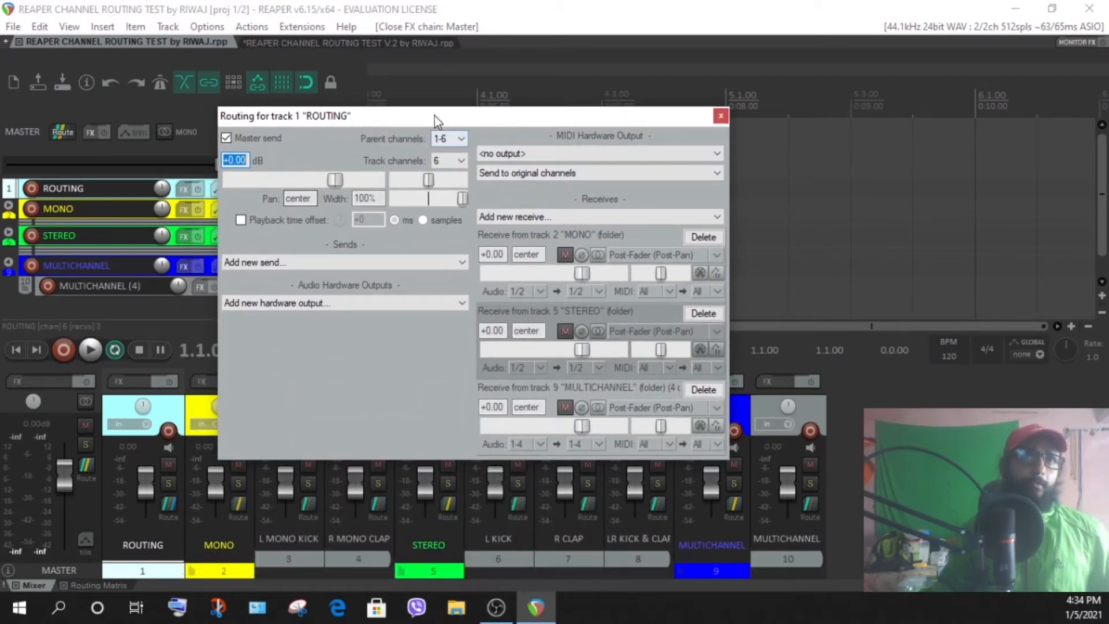
{"action": "left_click_drag", "start_coordinate": [434, 115], "coordinate": [642, 164]}
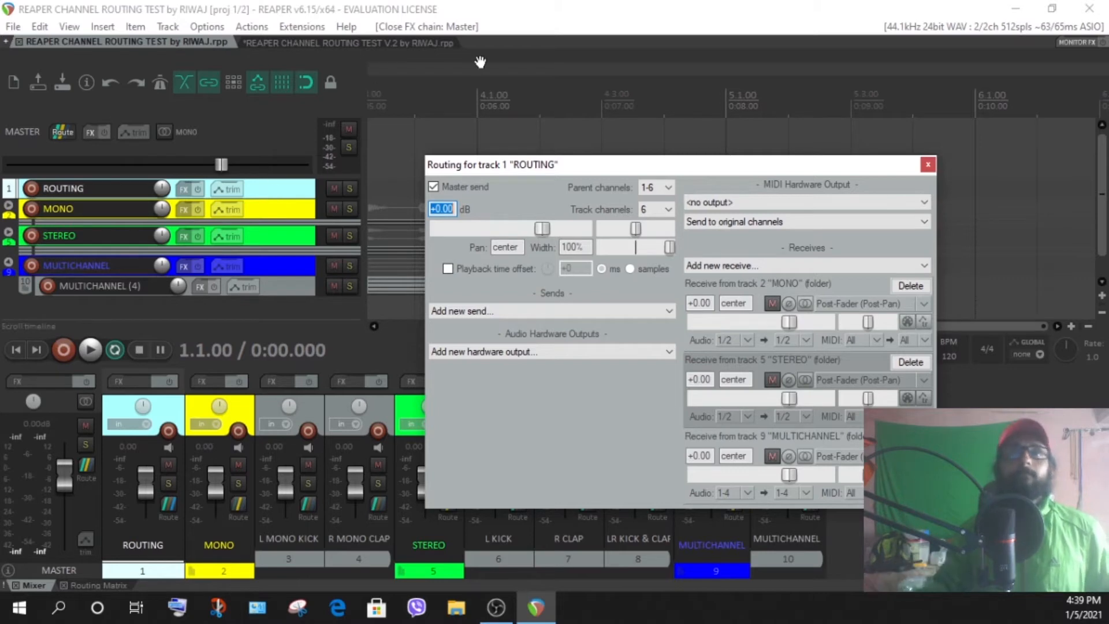
Step: Close the ROUTING track's routing settings and expand the MONO folder to view its L MONO KICK and R MONO CLAP child tracks
{"action": "left_click", "coordinate": [927, 167]}
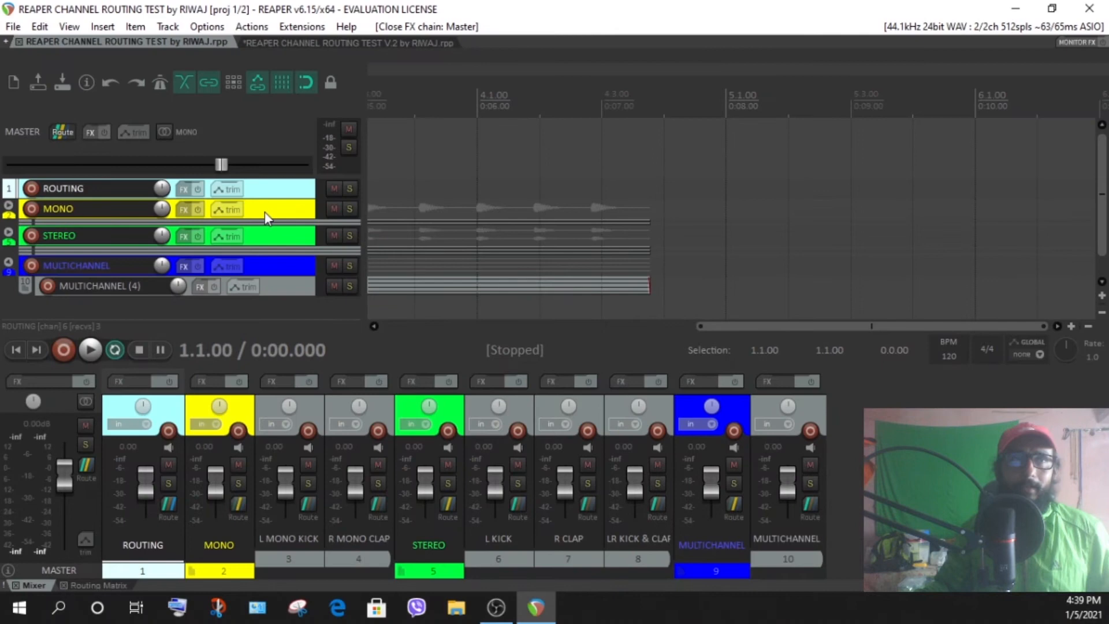
{"action": "left_click", "coordinate": [266, 214]}
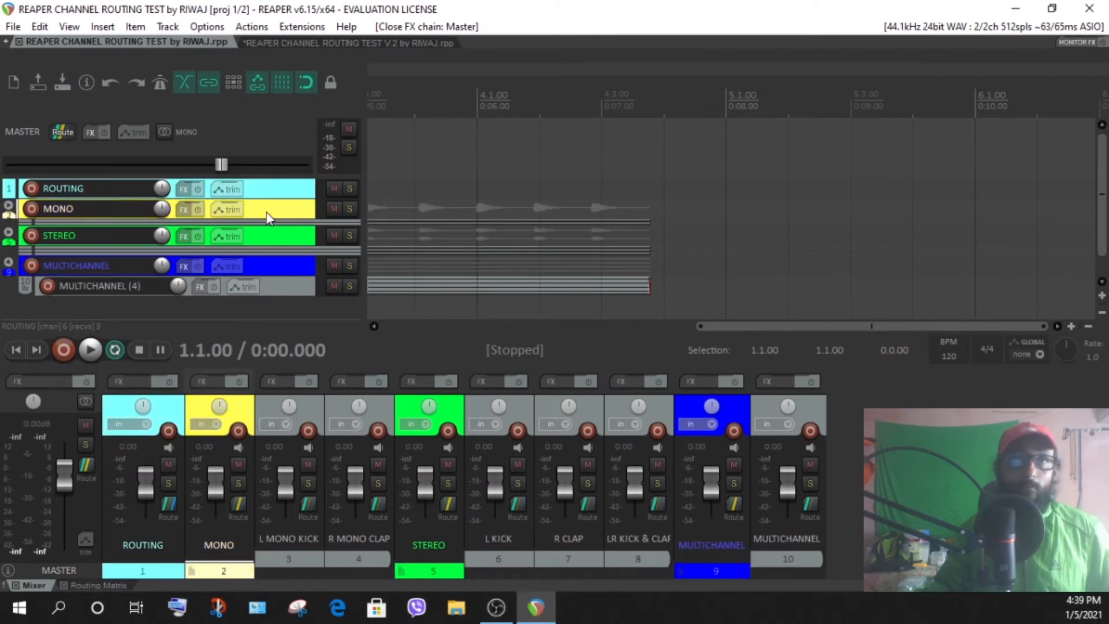
{"action": "left_click", "coordinate": [9, 211]}
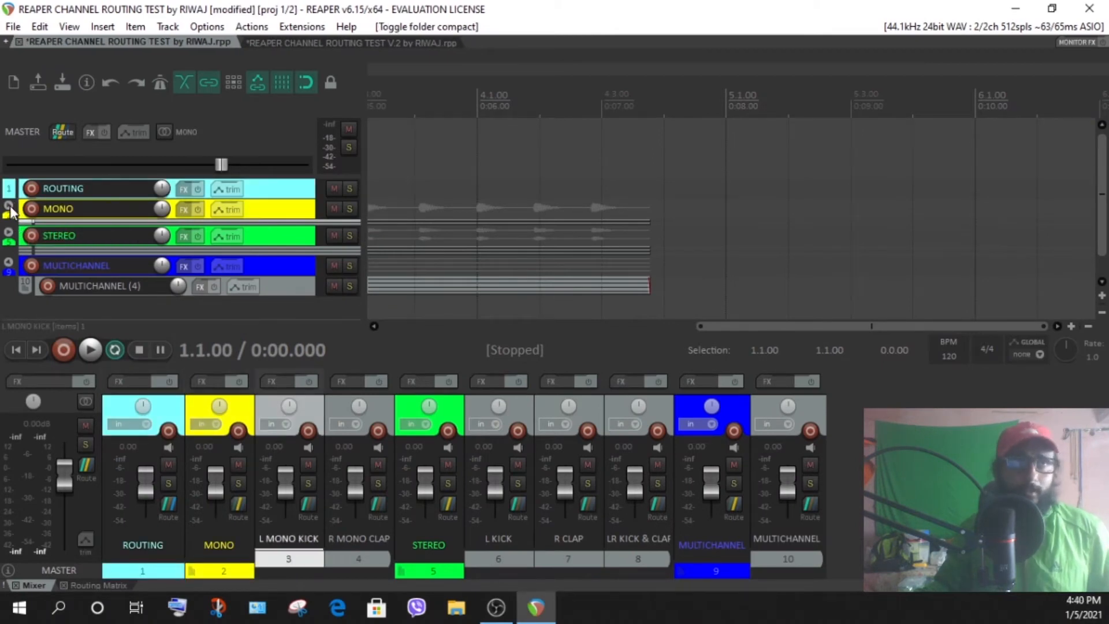
{"action": "left_click", "coordinate": [10, 211]}
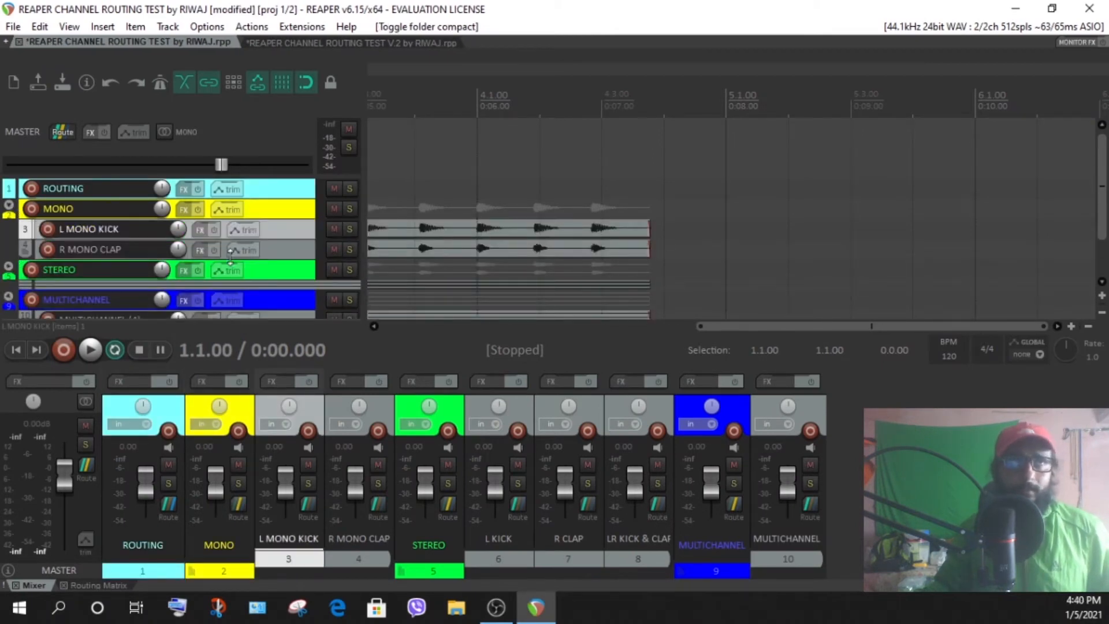
{"action": "left_click", "coordinate": [293, 251]}
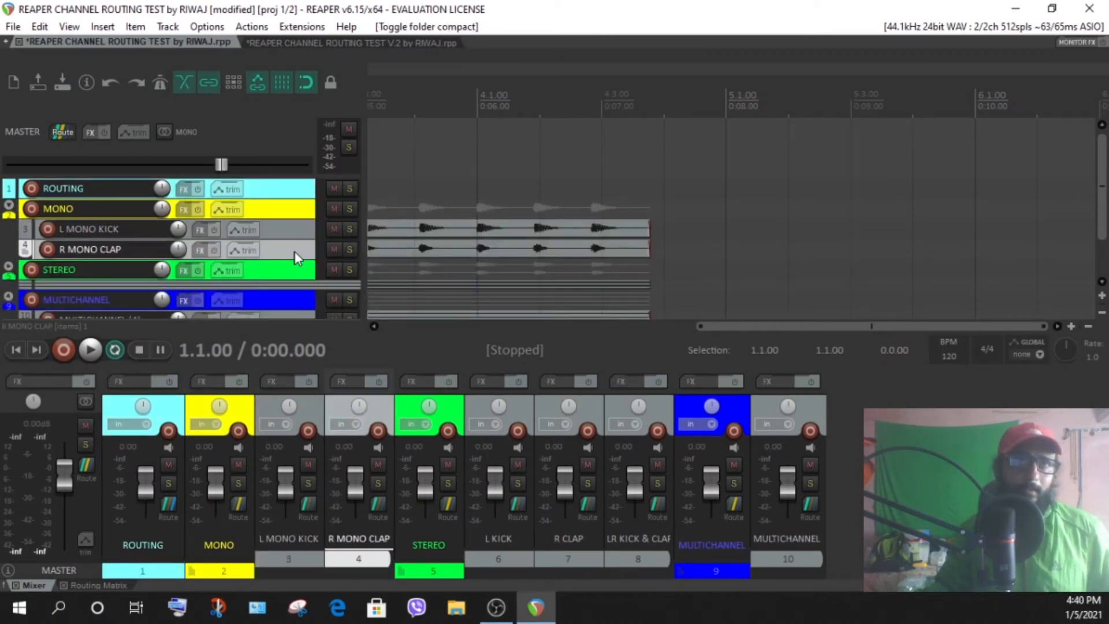
{"action": "left_click", "coordinate": [289, 211]}
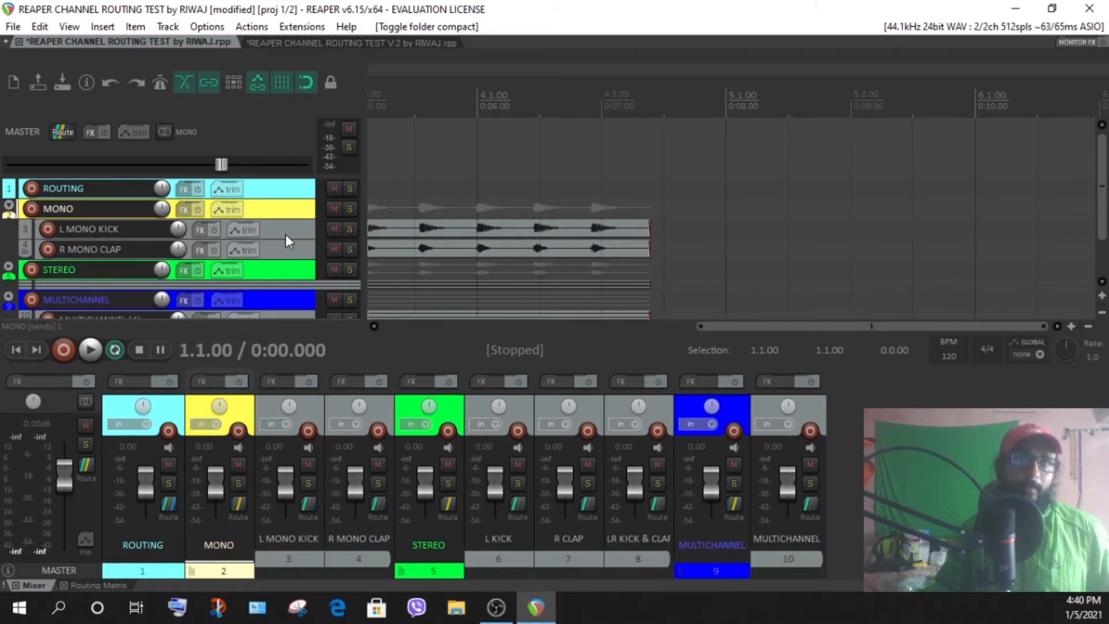
{"action": "left_click", "coordinate": [285, 234]}
{"action": "left_click", "coordinate": [286, 252]}
{"action": "left_click", "coordinate": [287, 209]}
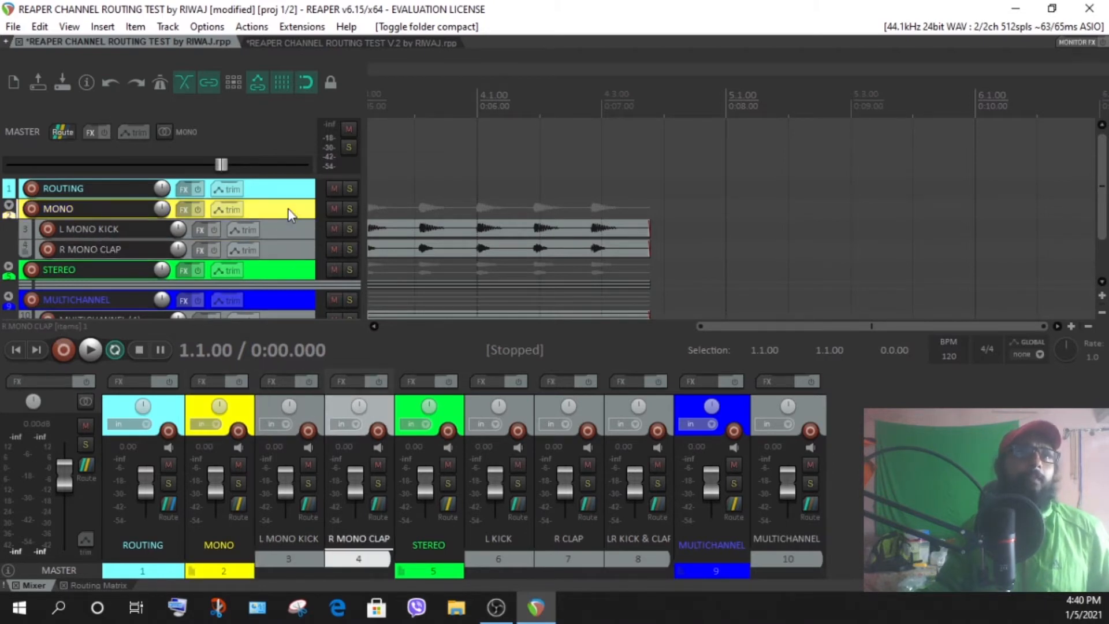
Step: Switch to the V.2 project and examine child track 2's routing settings, including its parent send to track 1
{"action": "left_click", "coordinate": [338, 44]}
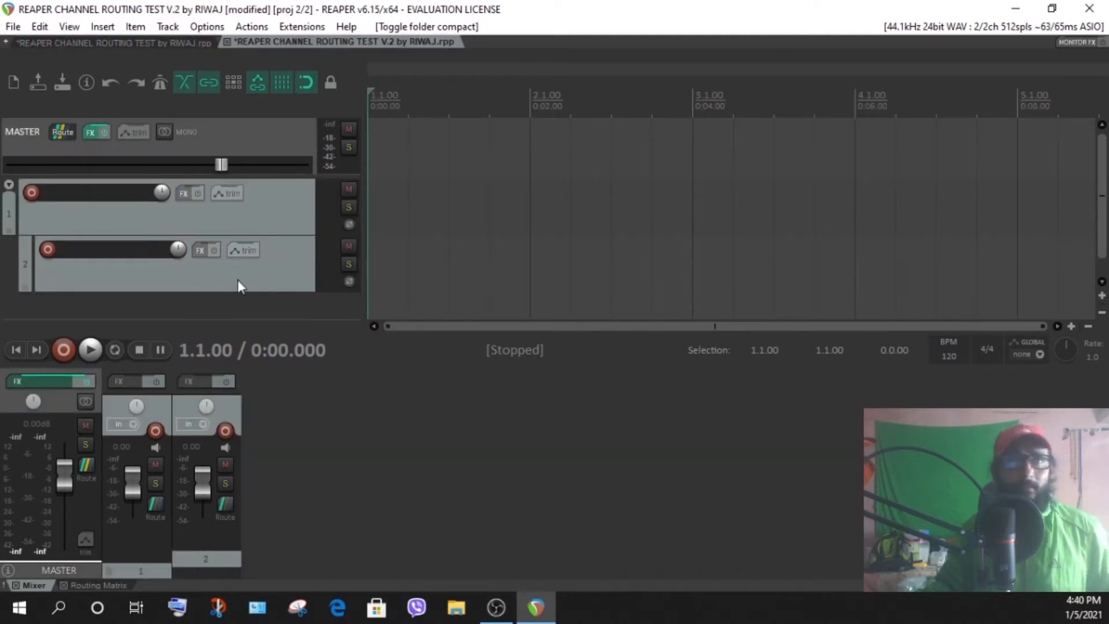
{"action": "left_click", "coordinate": [276, 224]}
{"action": "left_click", "coordinate": [276, 252]}
{"action": "left_click", "coordinate": [264, 216]}
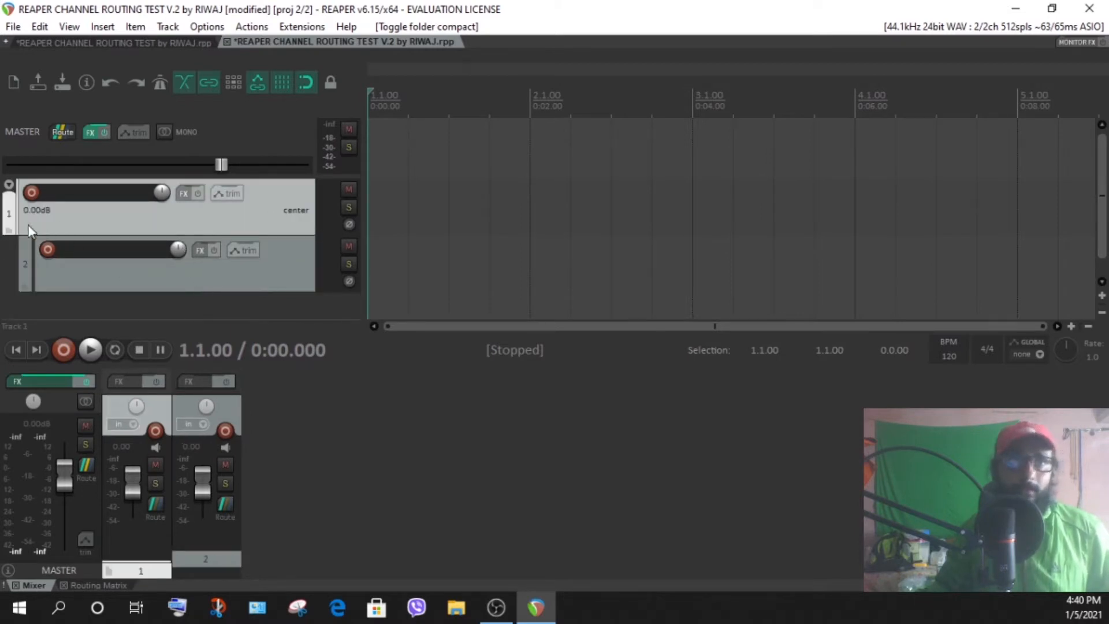
{"action": "left_click", "coordinate": [48, 275]}
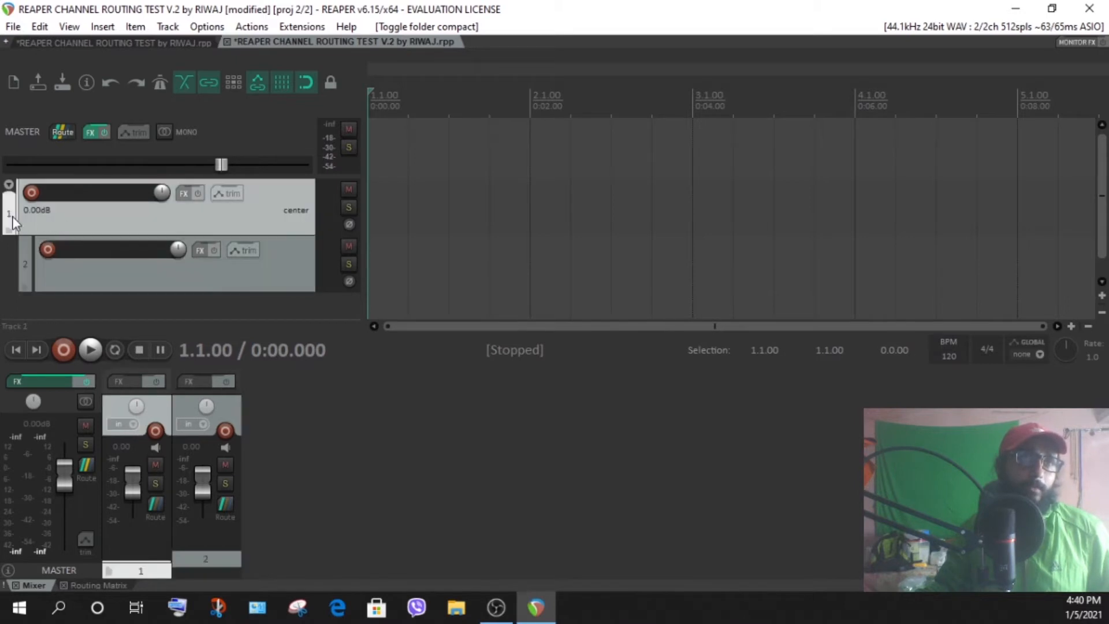
{"action": "left_click", "coordinate": [115, 274]}
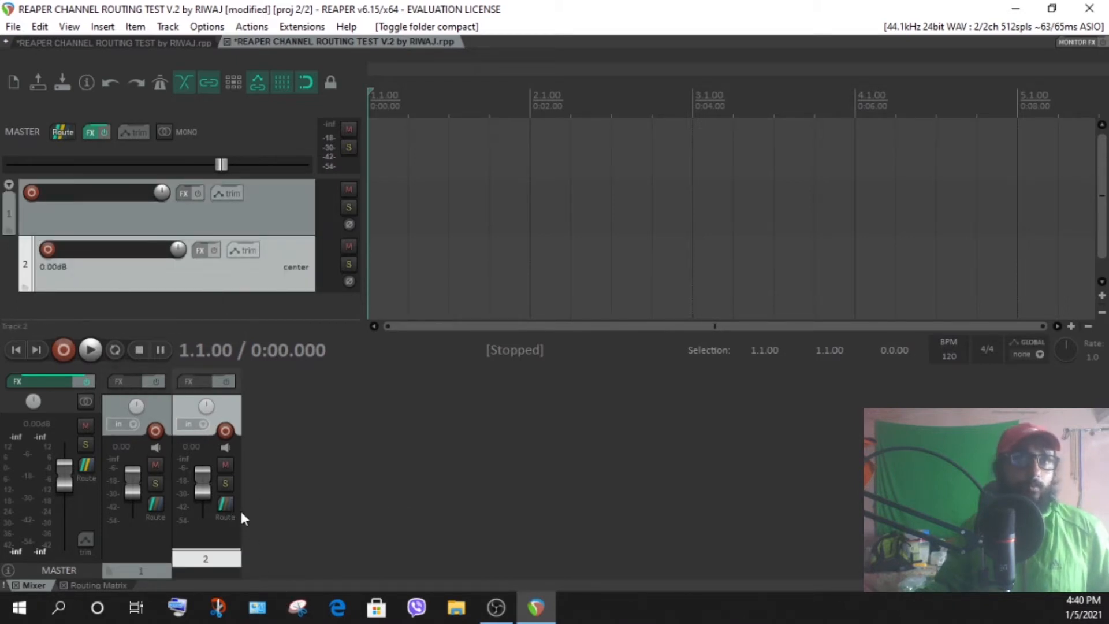
{"action": "left_click", "coordinate": [226, 502]}
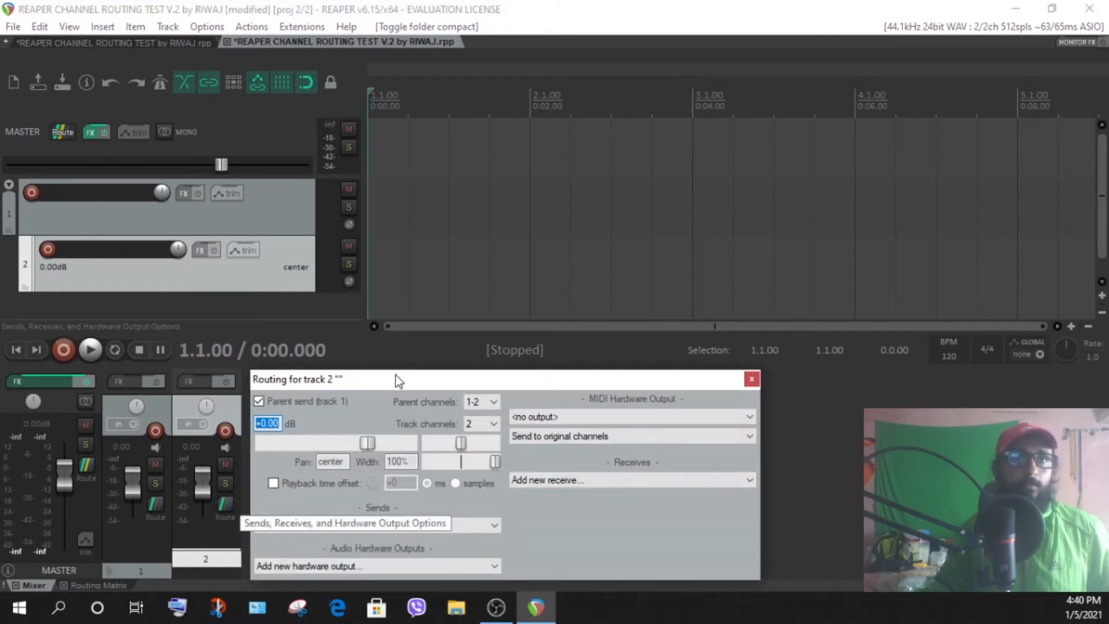
{"action": "left_click_drag", "start_coordinate": [397, 379], "coordinate": [494, 295]}
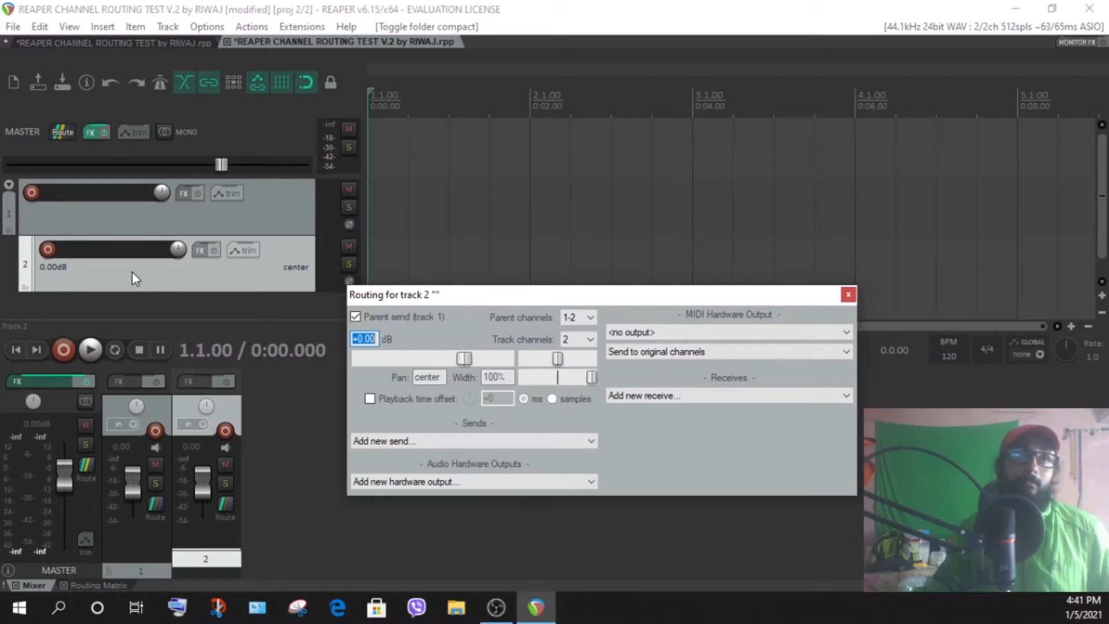
Step: Compare the master send in folder track 1's routing settings with the parent send of child track 2
{"action": "left_click", "coordinate": [113, 216]}
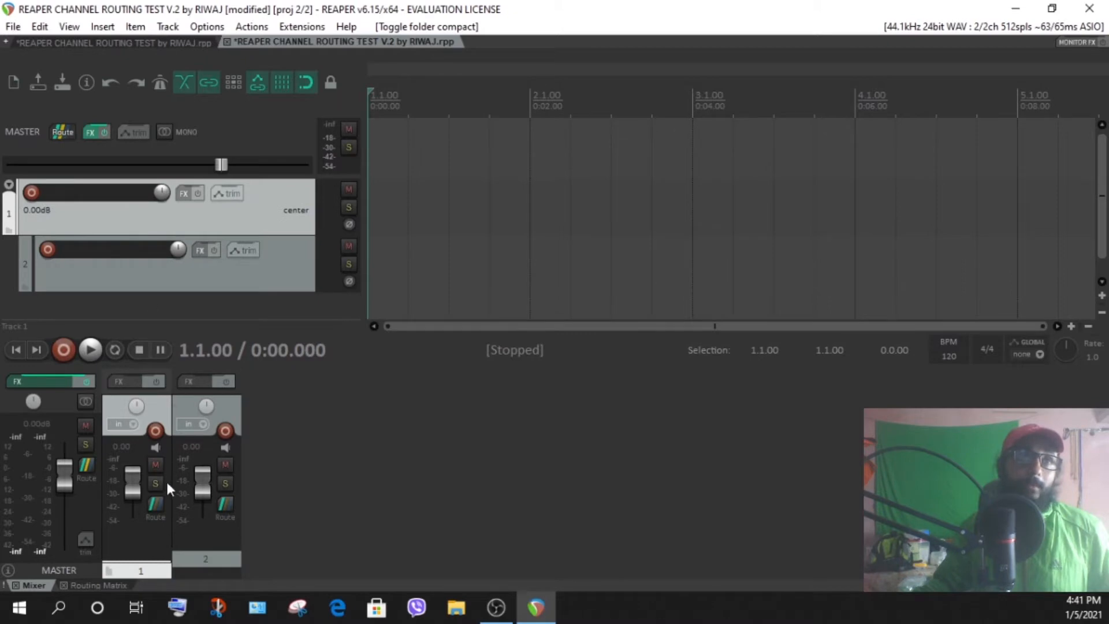
{"action": "left_click", "coordinate": [155, 505]}
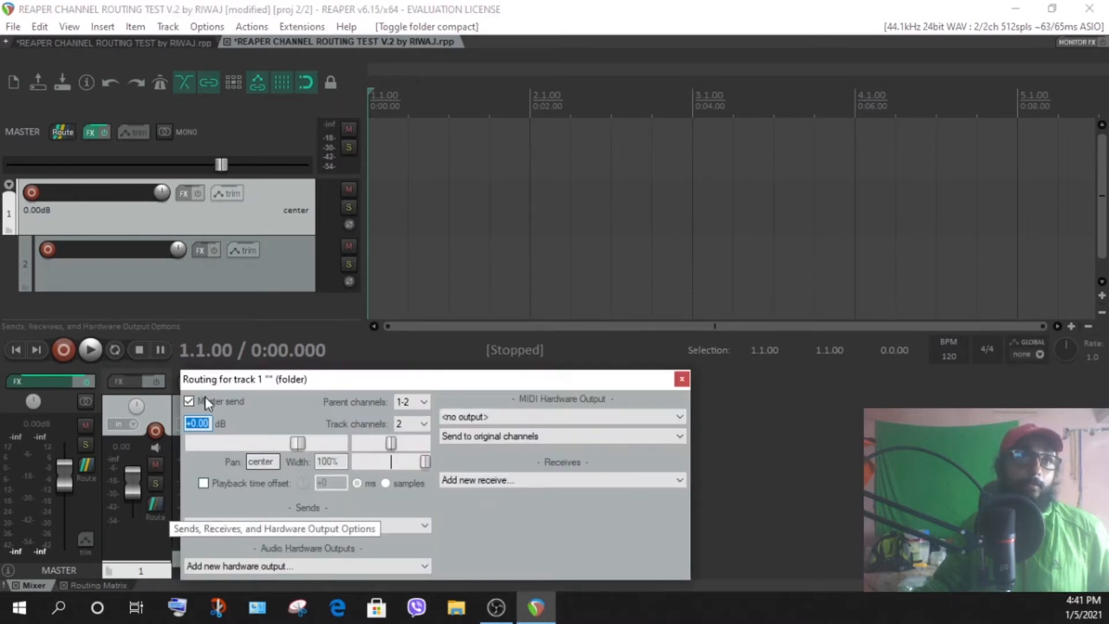
{"action": "left_click_drag", "start_coordinate": [330, 382], "coordinate": [359, 232]}
{"action": "left_click", "coordinate": [202, 270]}
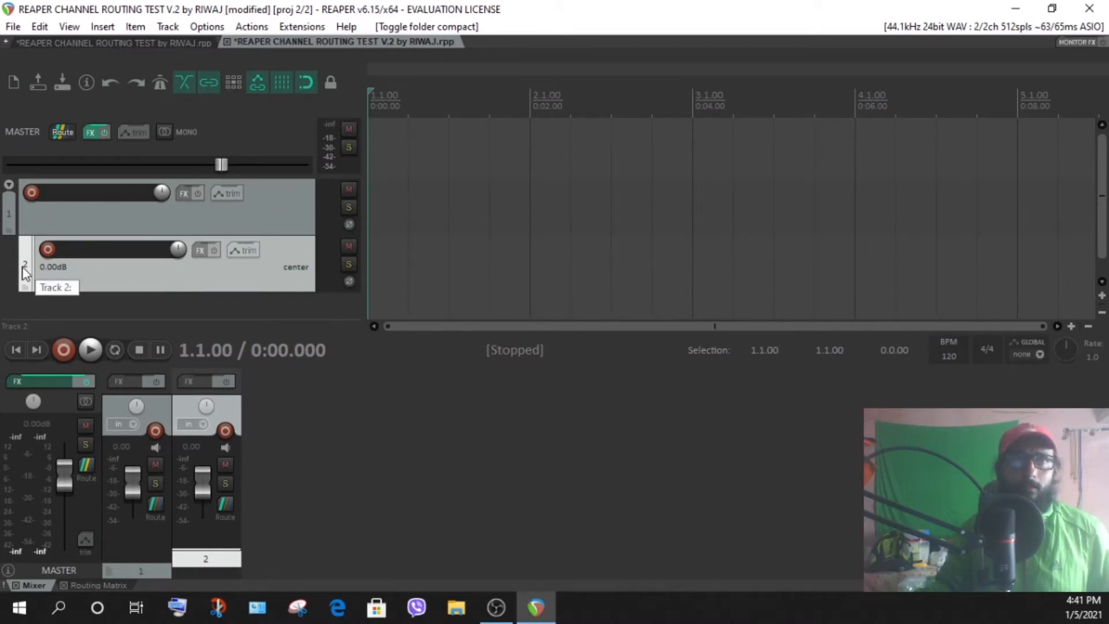
{"action": "left_click", "coordinate": [227, 500]}
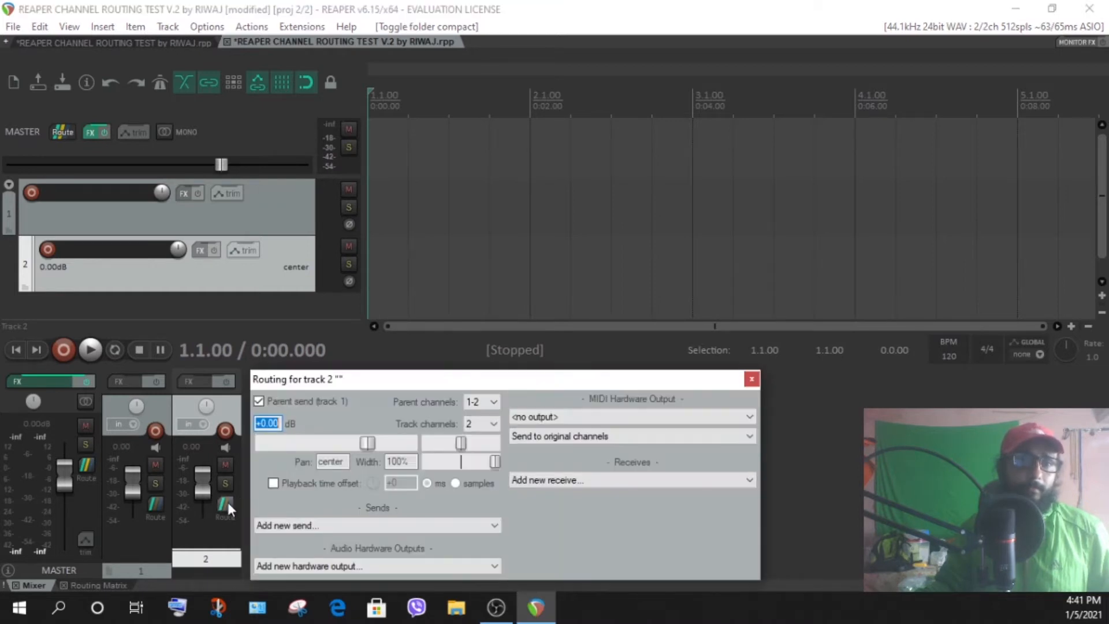
{"action": "left_click_drag", "start_coordinate": [465, 374], "coordinate": [456, 254]}
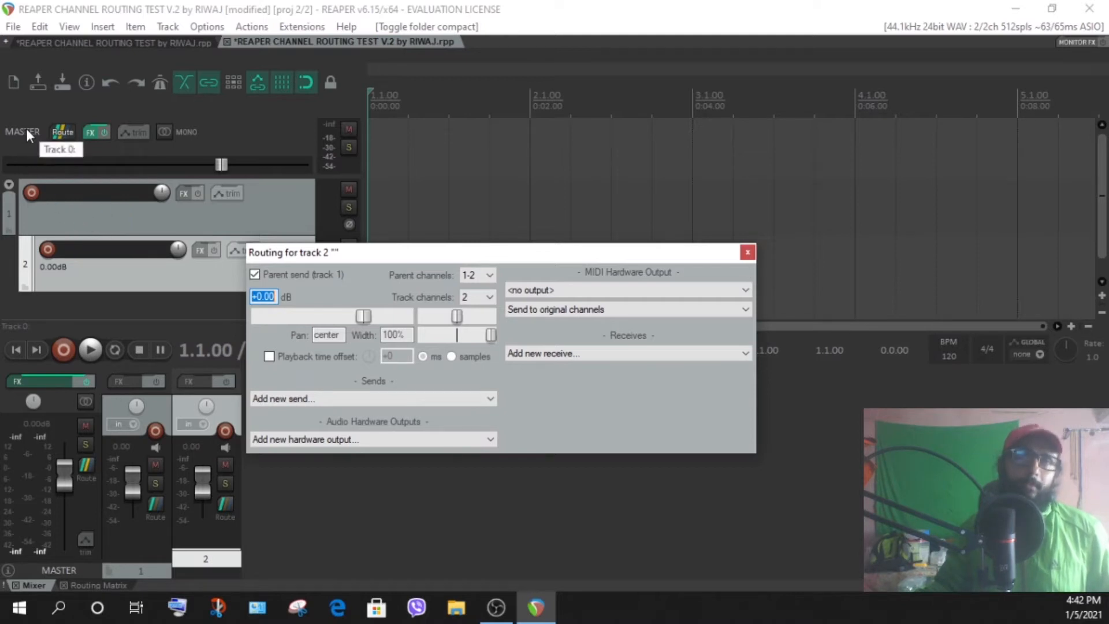
Step: Reopen folder track 1's routing settings, review how it sends to the master track, and close them
{"action": "left_click", "coordinate": [150, 394]}
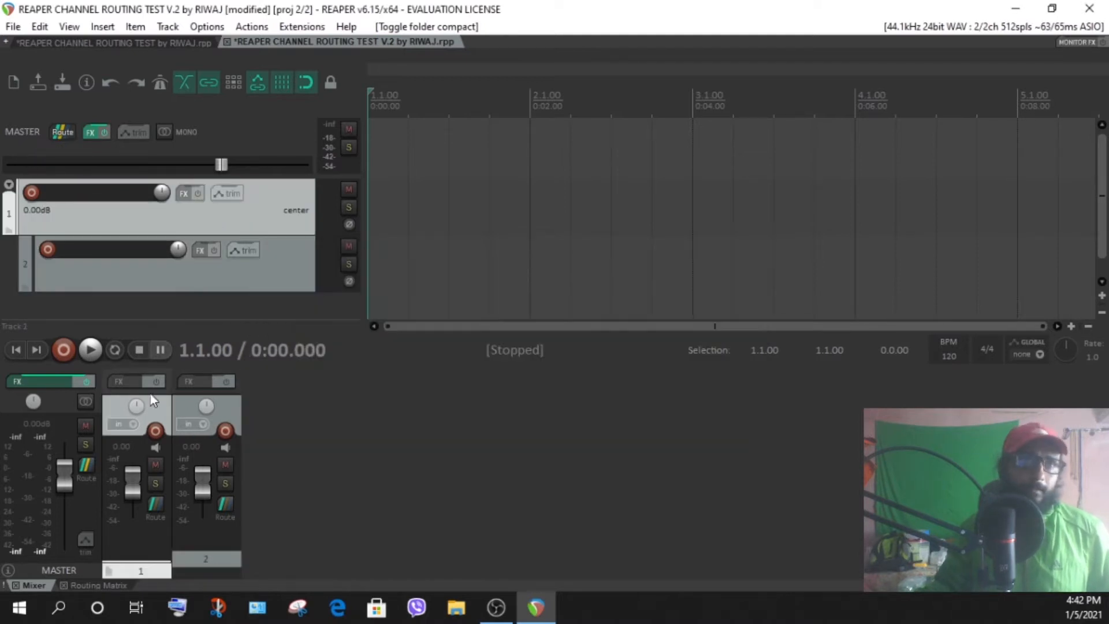
{"action": "left_click", "coordinate": [156, 505]}
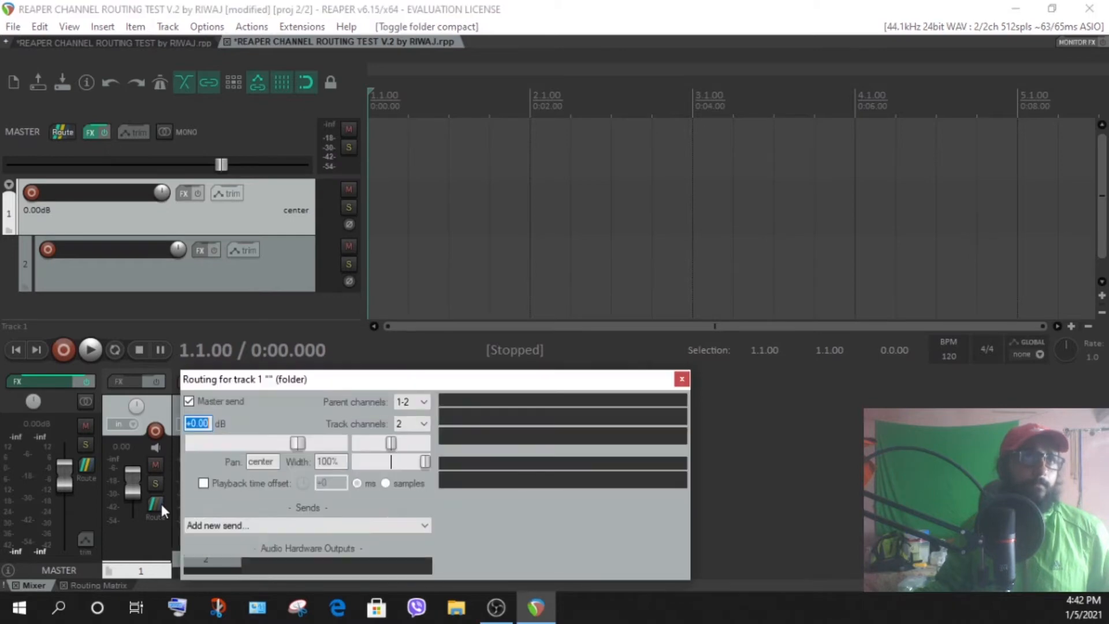
{"action": "left_click_drag", "start_coordinate": [427, 373], "coordinate": [431, 275]}
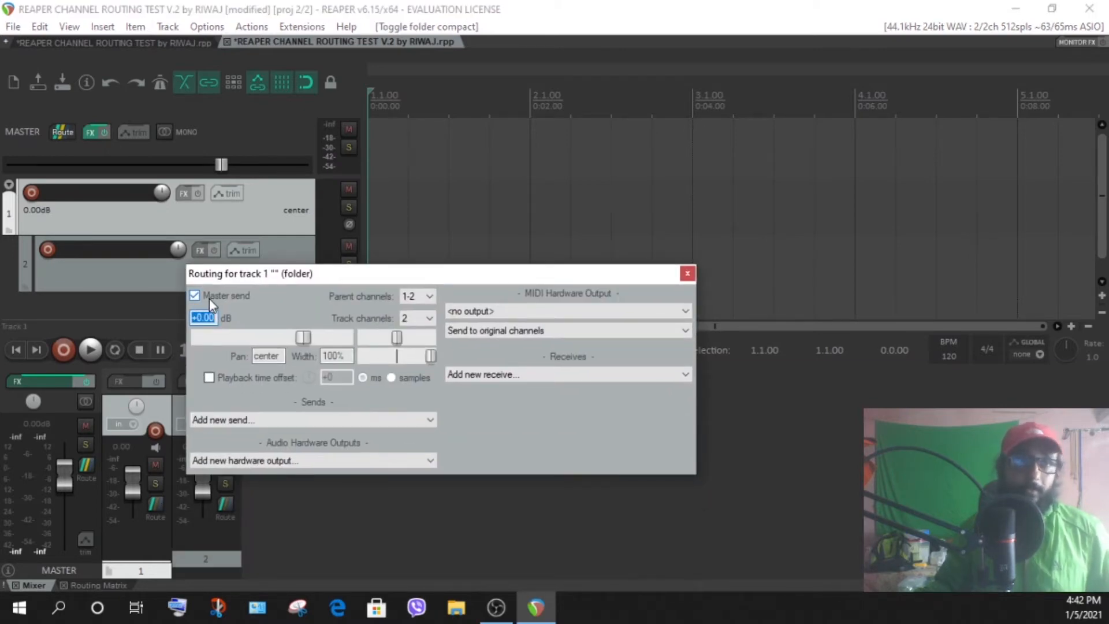
{"action": "left_click", "coordinate": [687, 273]}
Step: Return to the original project and look at the L MONO KICK and R MONO CLAP tracks inside the MONO folder
{"action": "key", "text": "ctrl+Tab"}
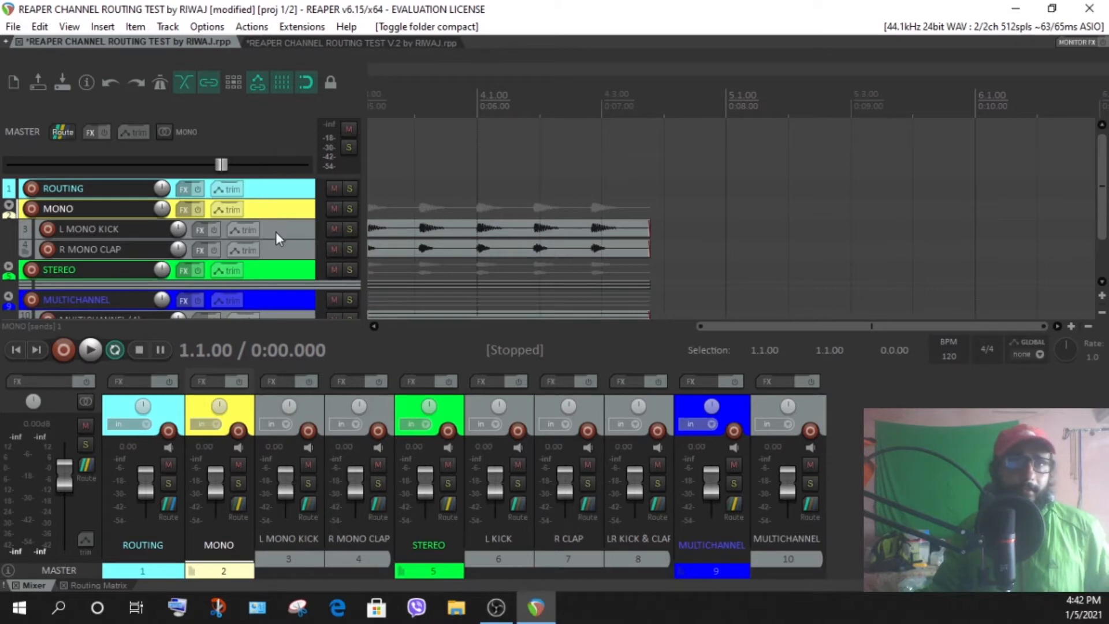
{"action": "left_click", "coordinate": [278, 231]}
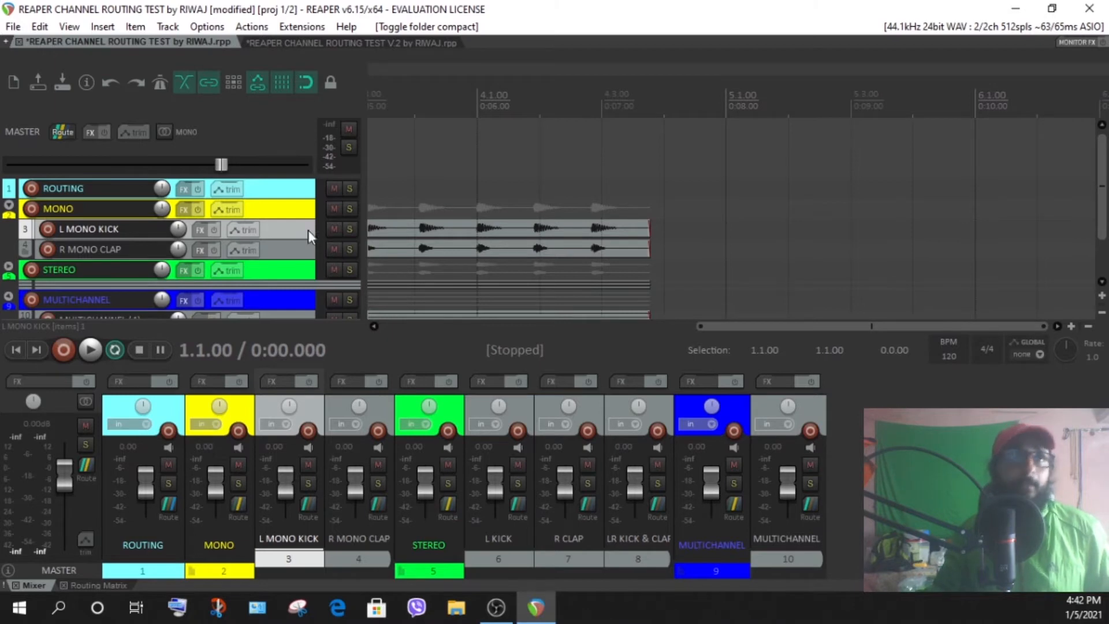
{"action": "left_click", "coordinate": [278, 251]}
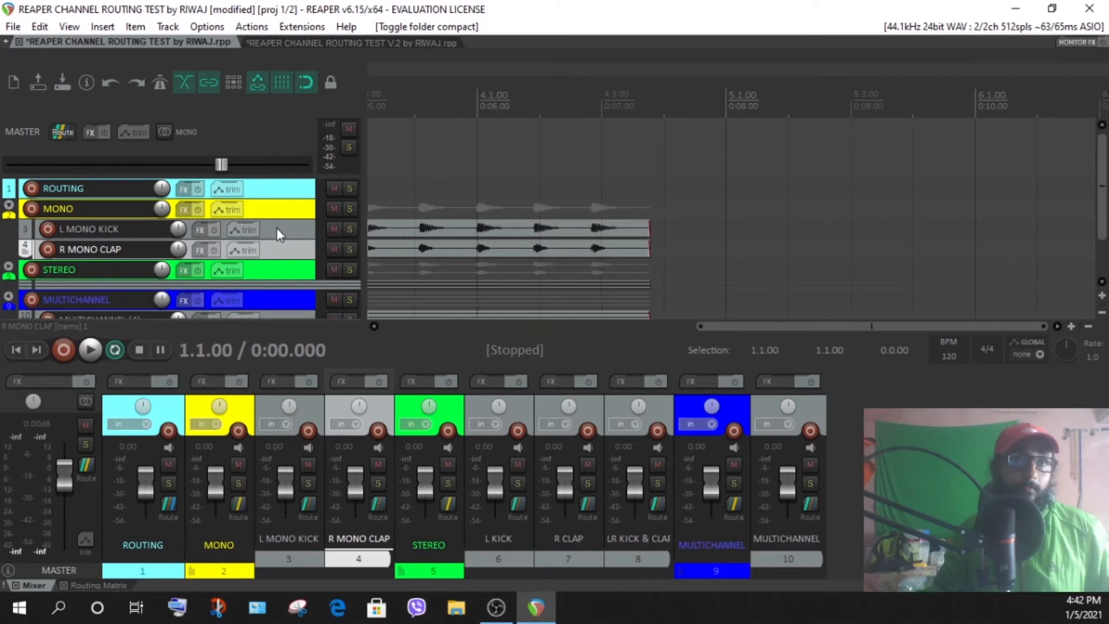
Step: Solo and play the L MONO KICK track to check its meters, and unsolo it after stopping playback
{"action": "left_click", "coordinate": [276, 227]}
{"action": "left_click", "coordinate": [349, 229]}
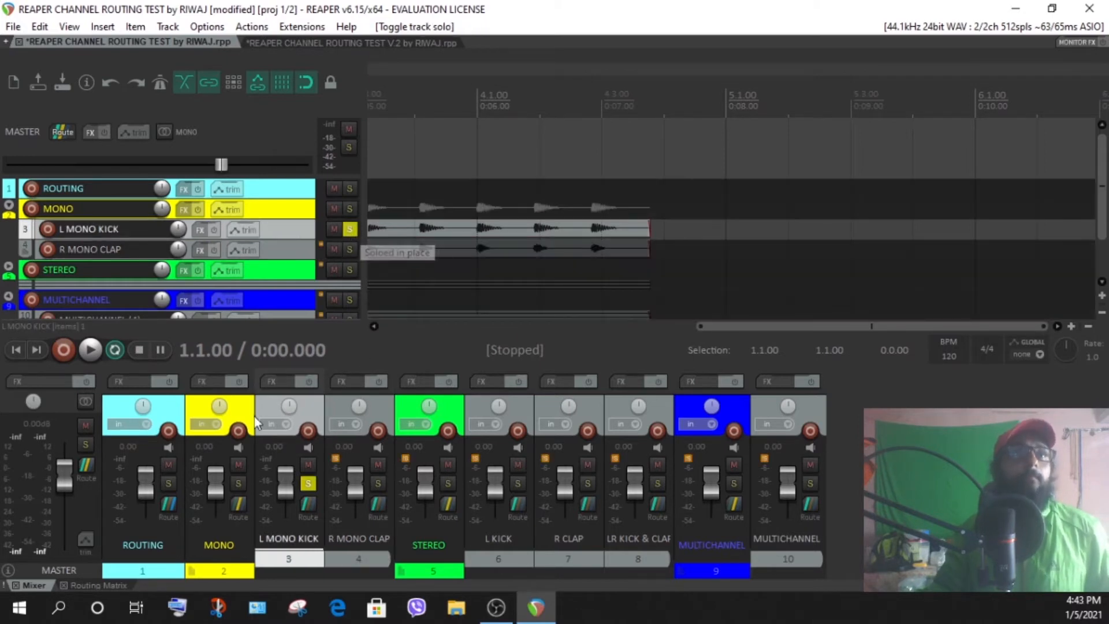
{"action": "left_click", "coordinate": [90, 350]}
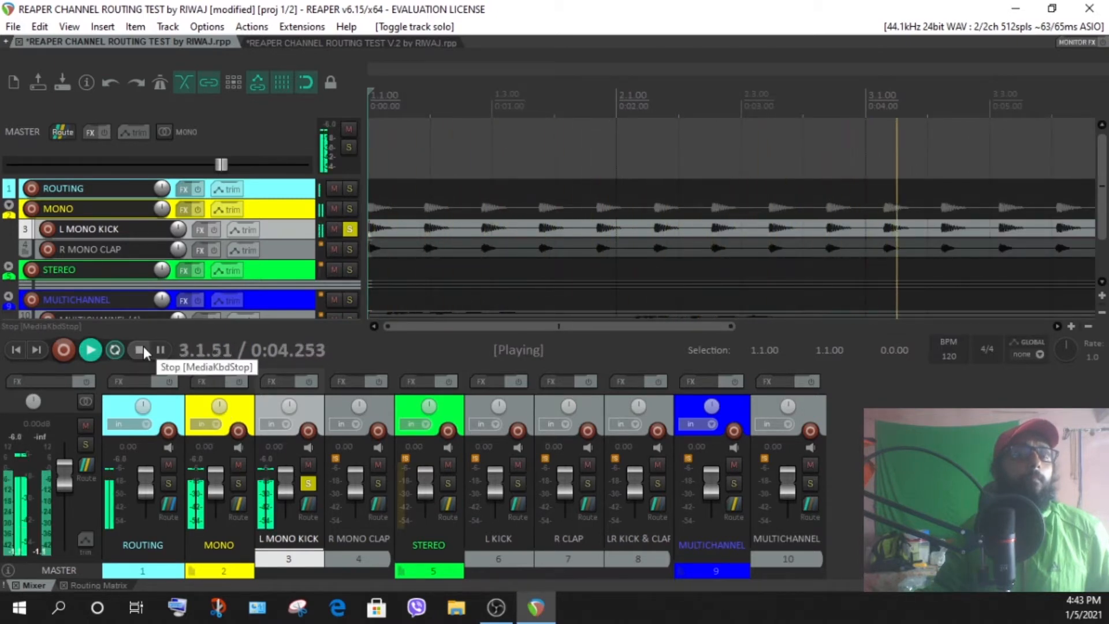
{"action": "left_click", "coordinate": [144, 349]}
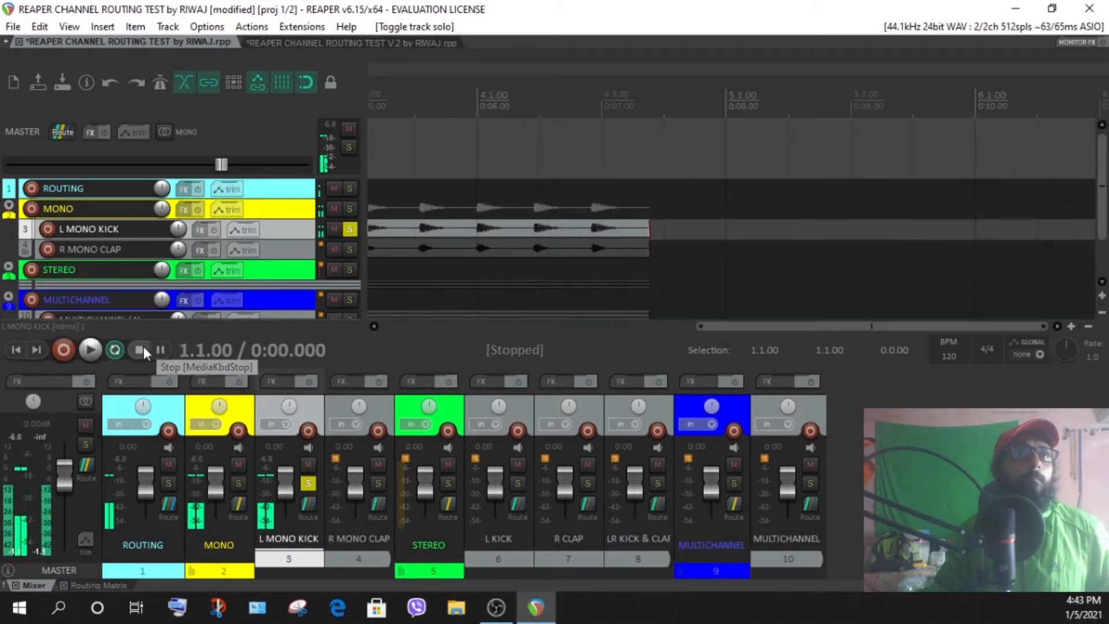
{"action": "left_click", "coordinate": [349, 229]}
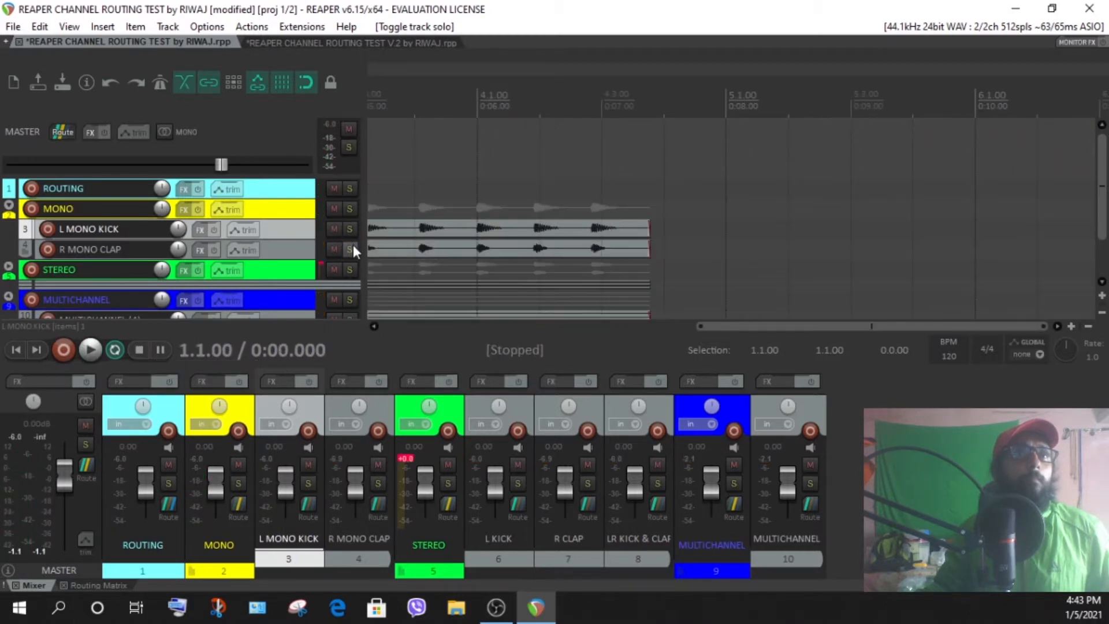
Step: Solo and play the R MONO CLAP track to check its meters, and unsolo it after stopping playback
{"action": "left_click", "coordinate": [351, 248]}
{"action": "left_click", "coordinate": [90, 350]}
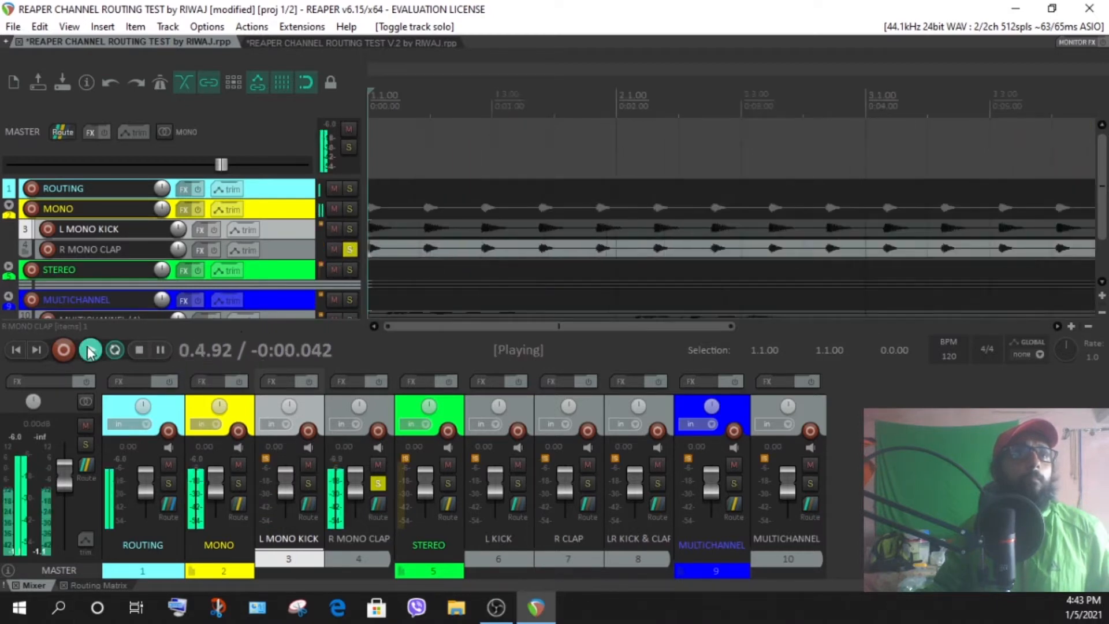
{"action": "left_click", "coordinate": [134, 350]}
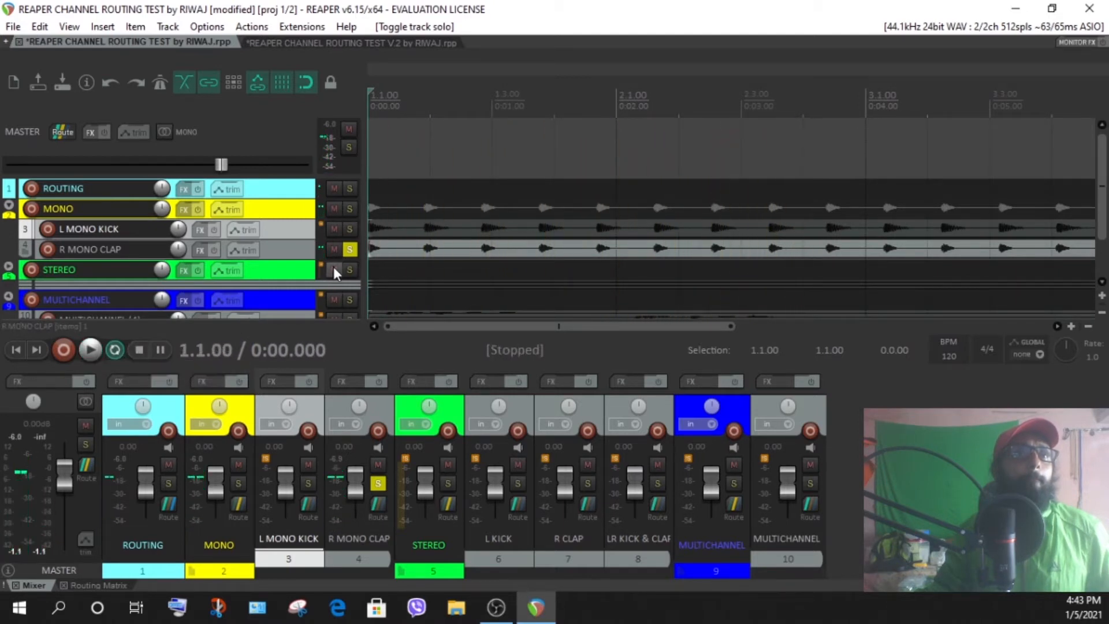
{"action": "left_click", "coordinate": [349, 249]}
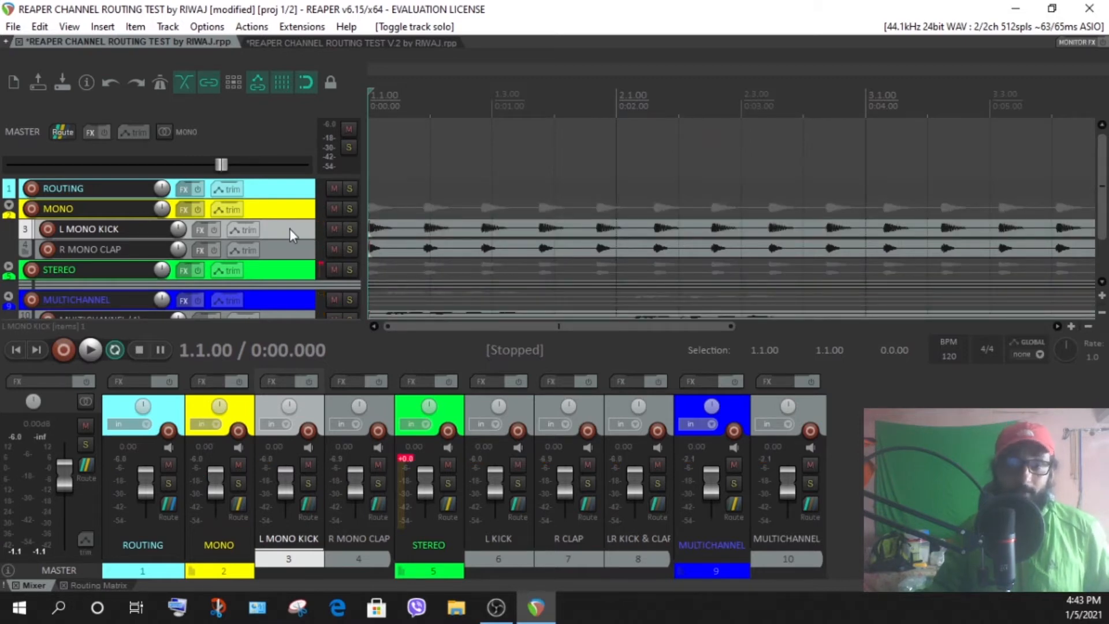
Step: Review the two mono child tracks and open the MONO folder track's routing settings to examine its send to the ROUTING track
{"action": "left_click", "coordinate": [286, 250]}
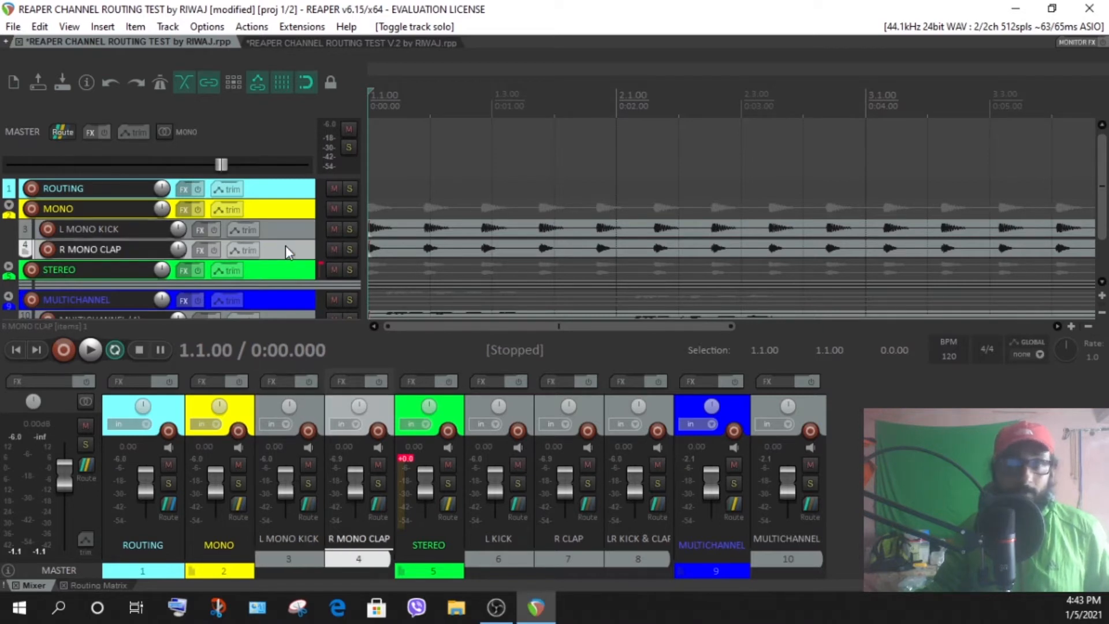
{"action": "left_click", "coordinate": [293, 226]}
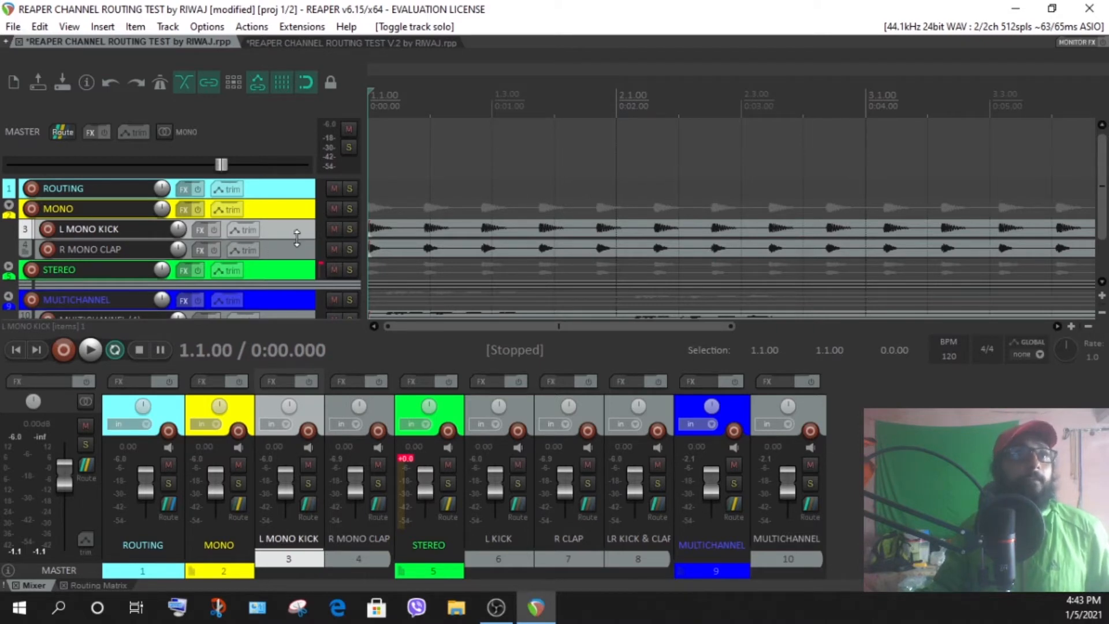
{"action": "left_click", "coordinate": [241, 215]}
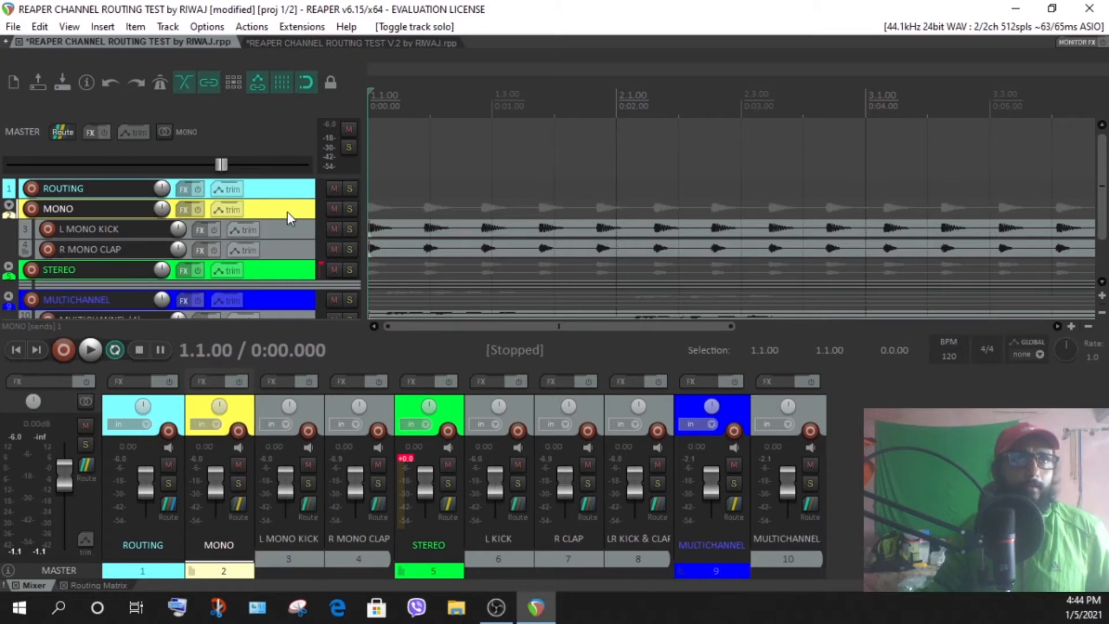
{"action": "left_click", "coordinate": [241, 506]}
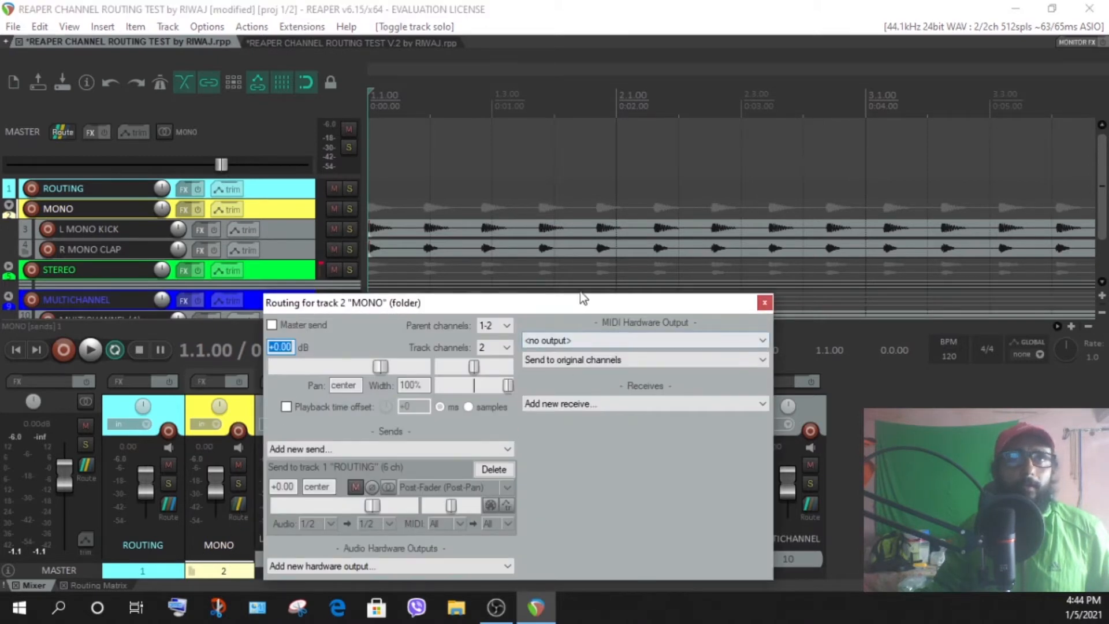
Step: Examine the available track channel counts in the MONO folder's routing settings without changing the setting, and close the routing window
{"action": "left_click_drag", "start_coordinate": [580, 295], "coordinate": [623, 218]}
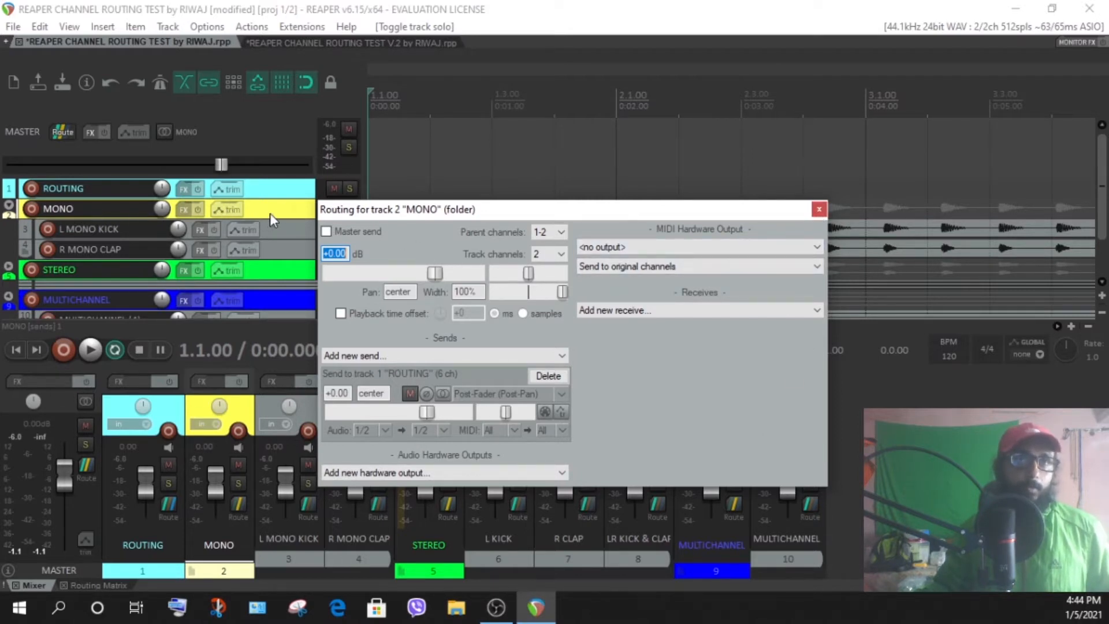
{"action": "left_click", "coordinate": [557, 260]}
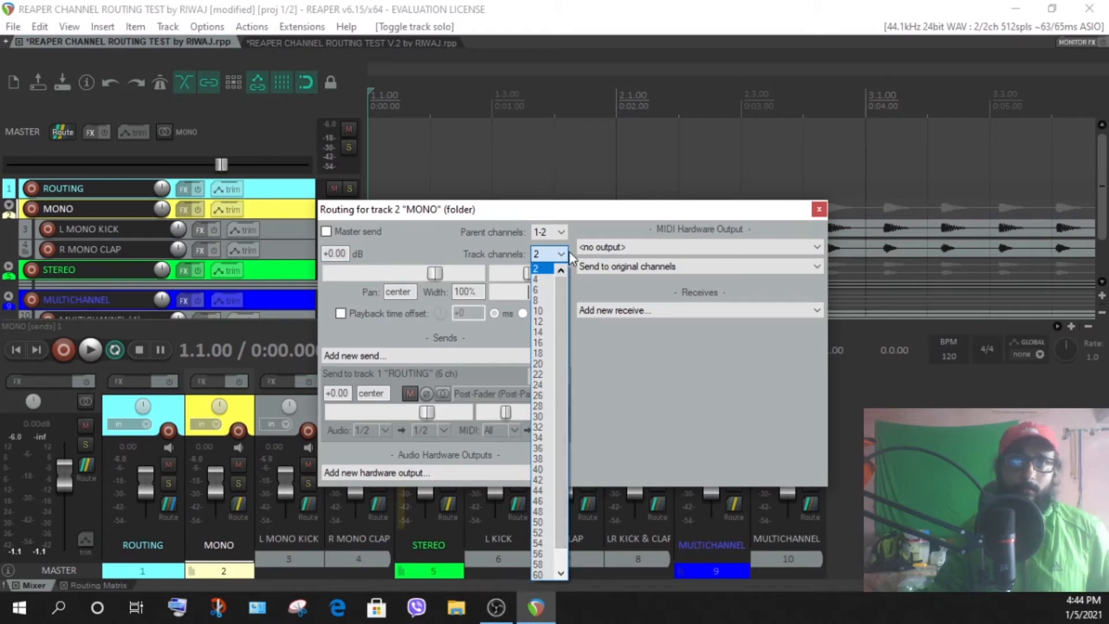
{"action": "left_click", "coordinate": [561, 259]}
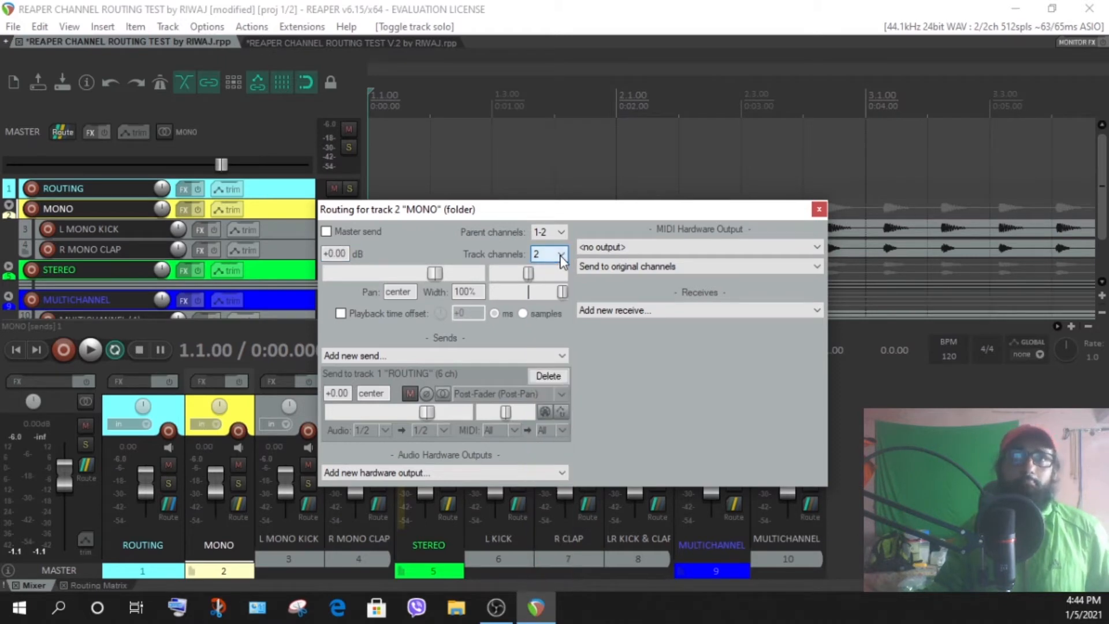
{"action": "left_click", "coordinate": [819, 211]}
Step: Inspect the L MONO KICK track's routing settings, including its parent send and channel settings, and close them
{"action": "left_click", "coordinate": [278, 234]}
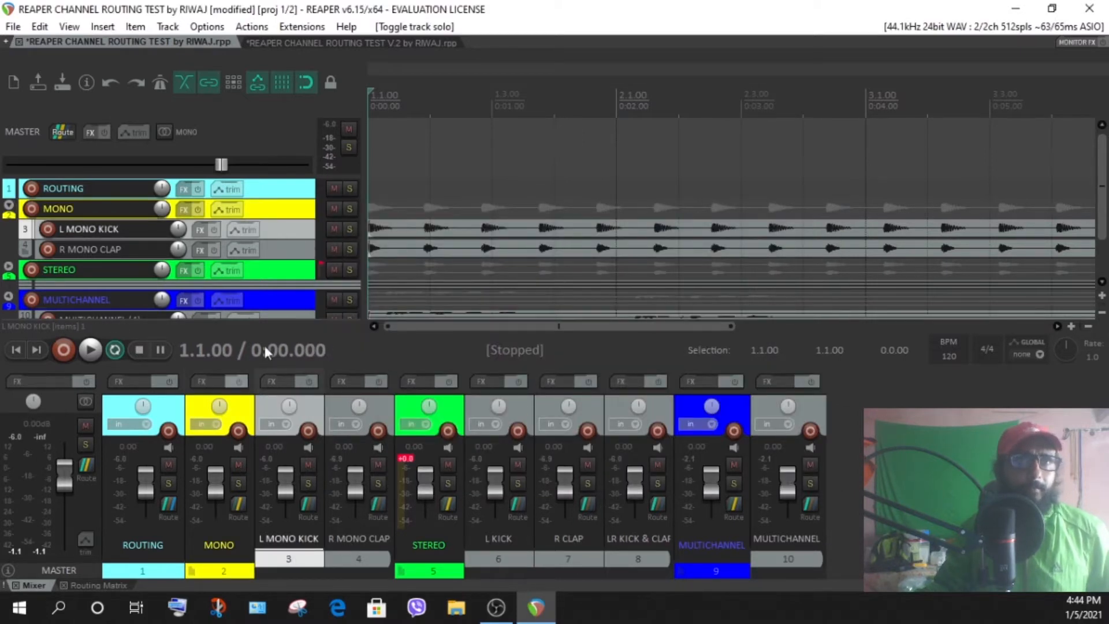
{"action": "left_click", "coordinate": [308, 506]}
{"action": "left_click_drag", "start_coordinate": [580, 362], "coordinate": [574, 178]}
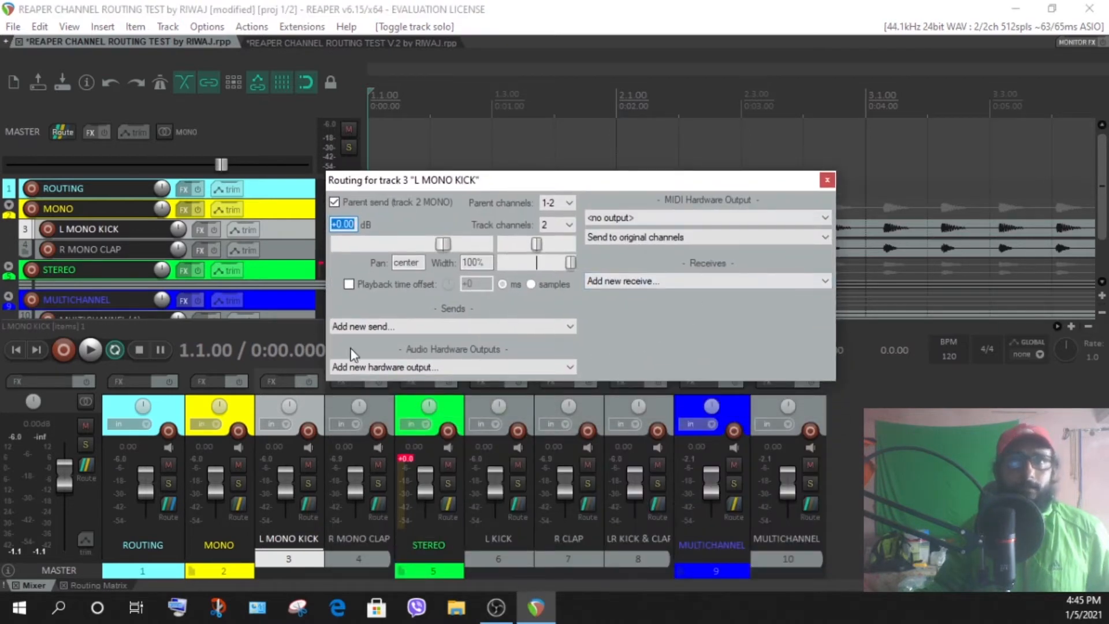
{"action": "left_click", "coordinate": [827, 182]}
Step: Inspect the R MONO CLAP track's routing settings for its parent send to the MONO folder, and close them
{"action": "left_click", "coordinate": [285, 250]}
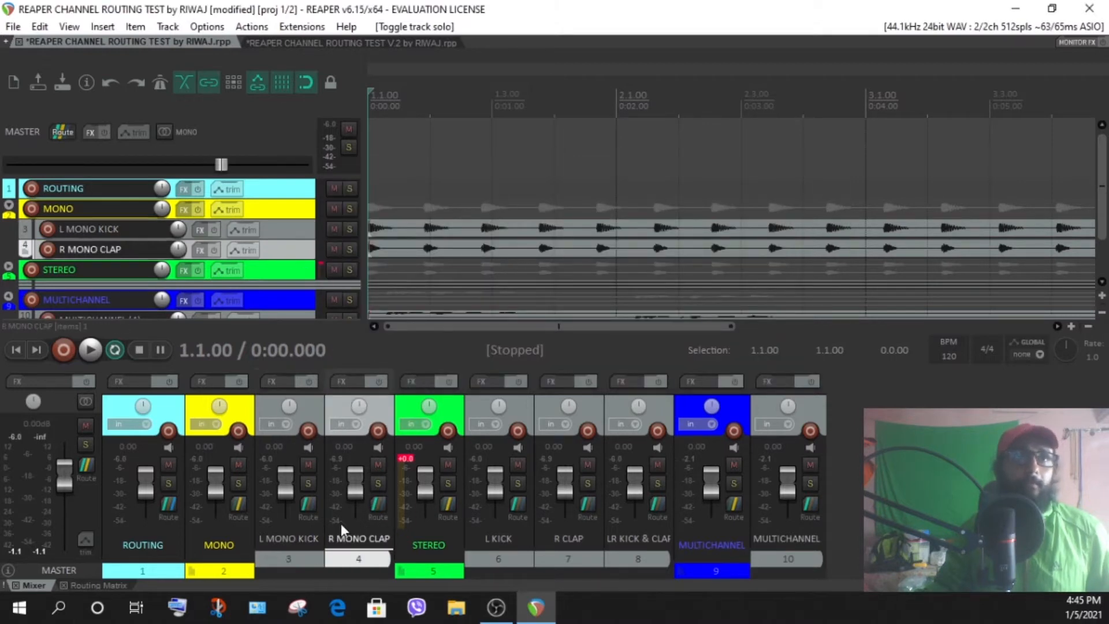
{"action": "left_click", "coordinate": [382, 501]}
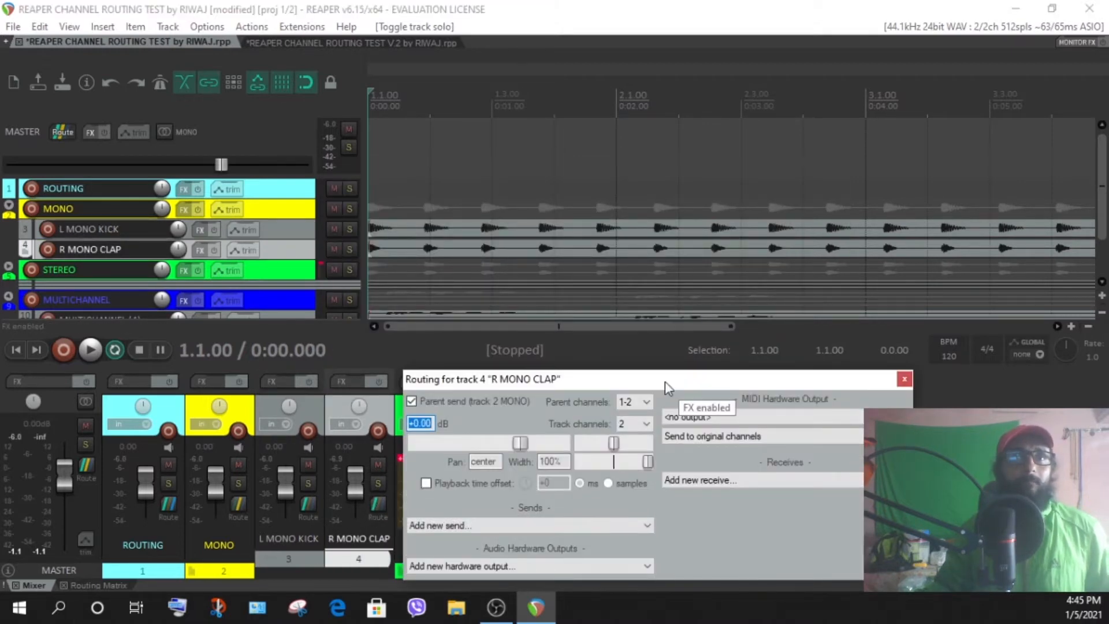
{"action": "left_click_drag", "start_coordinate": [664, 376], "coordinate": [647, 260]}
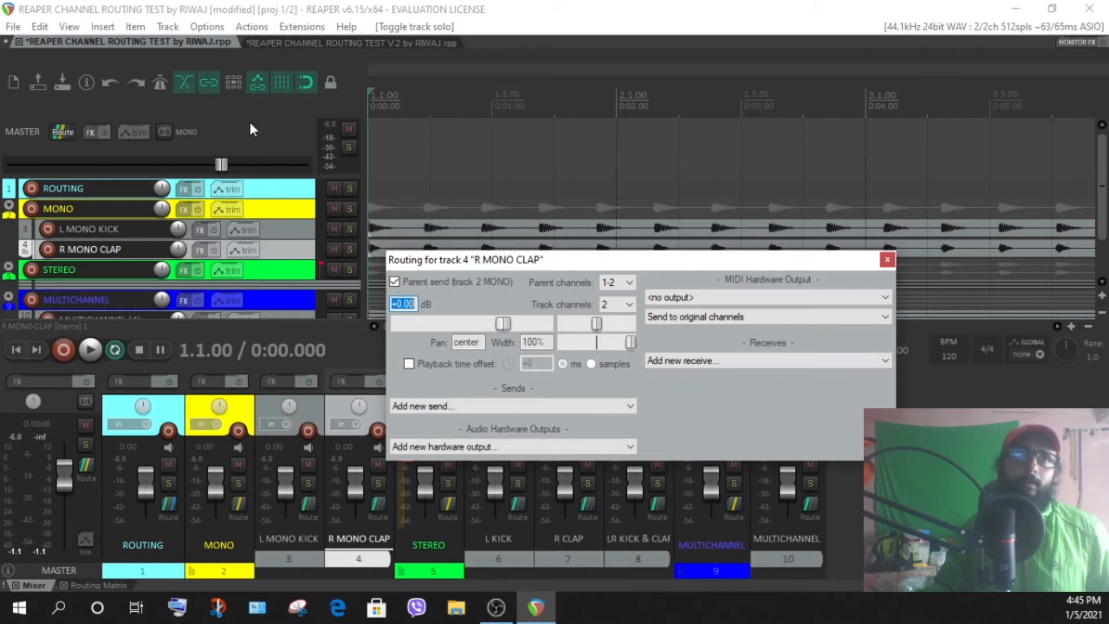
{"action": "left_click", "coordinate": [887, 261]}
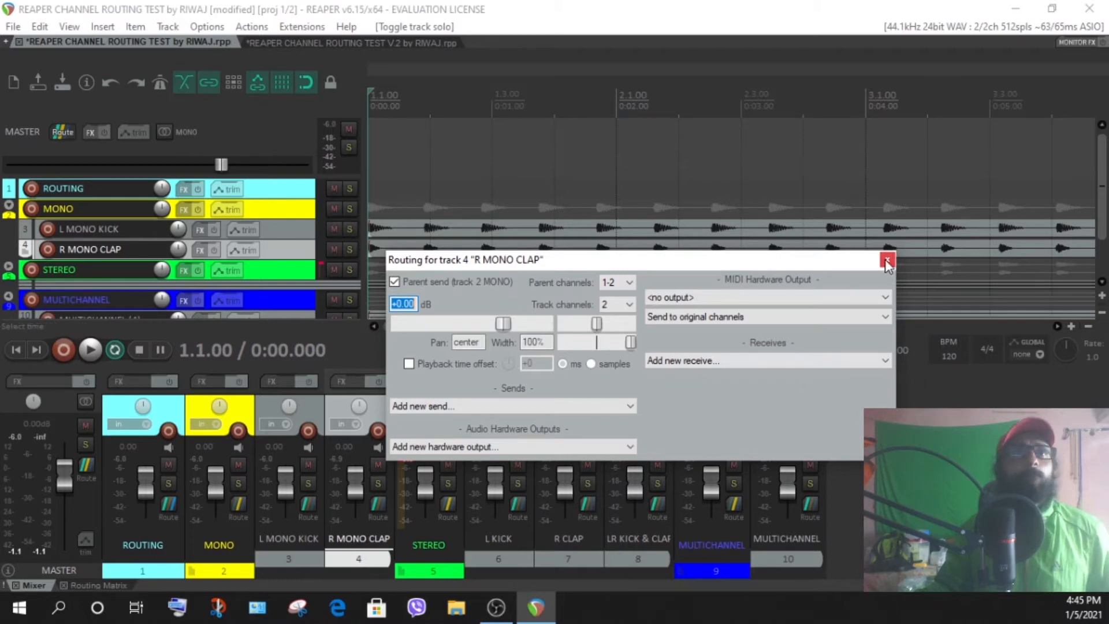
{"action": "left_click", "coordinate": [887, 262]}
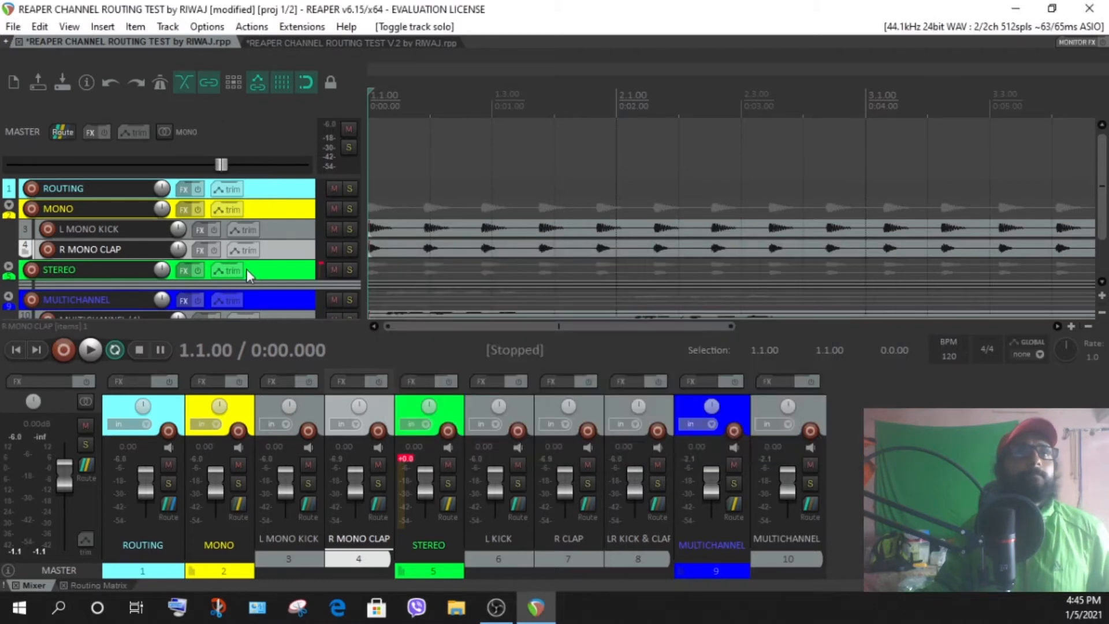
Step: Recheck the MONO folder's master send and its send to the ROUTING track, and close its routing settings
{"action": "left_click", "coordinate": [261, 213]}
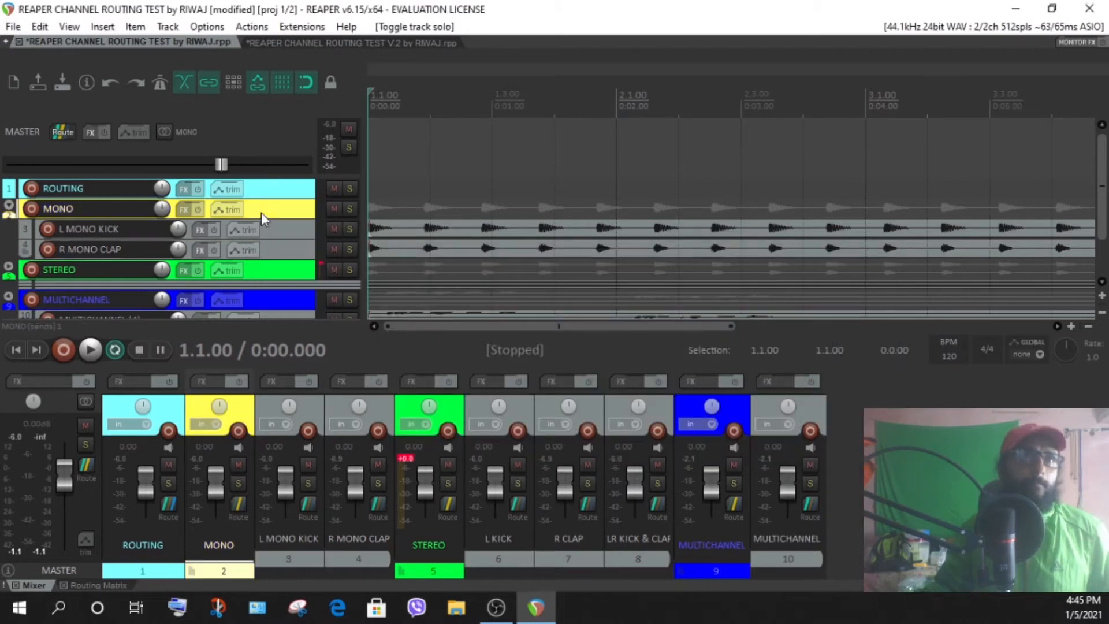
{"action": "left_click", "coordinate": [247, 504]}
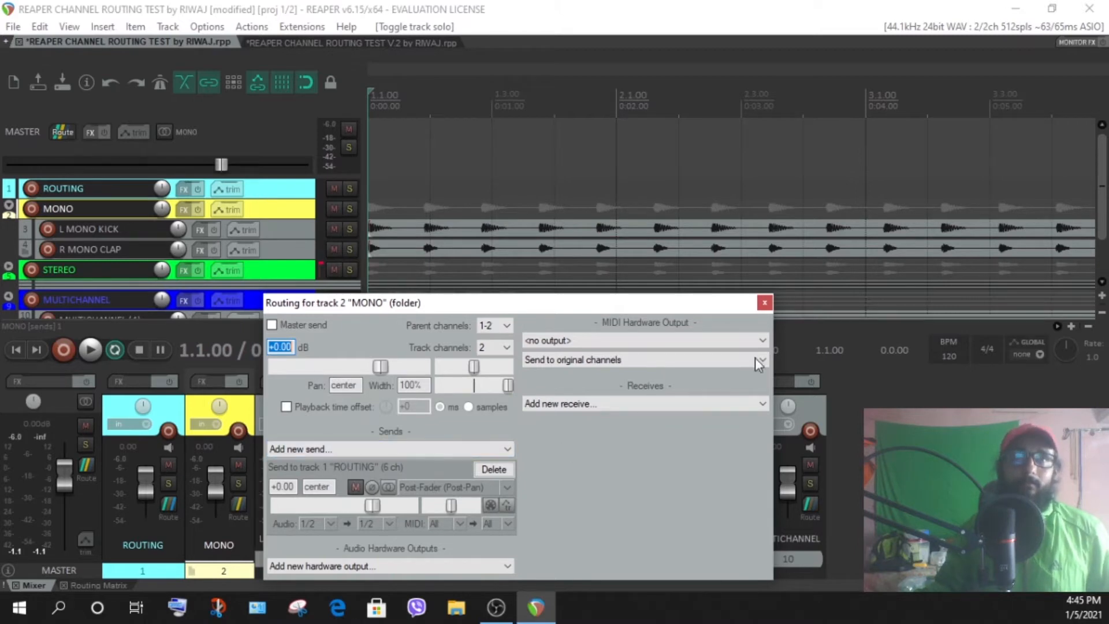
{"action": "left_click", "coordinate": [764, 303]}
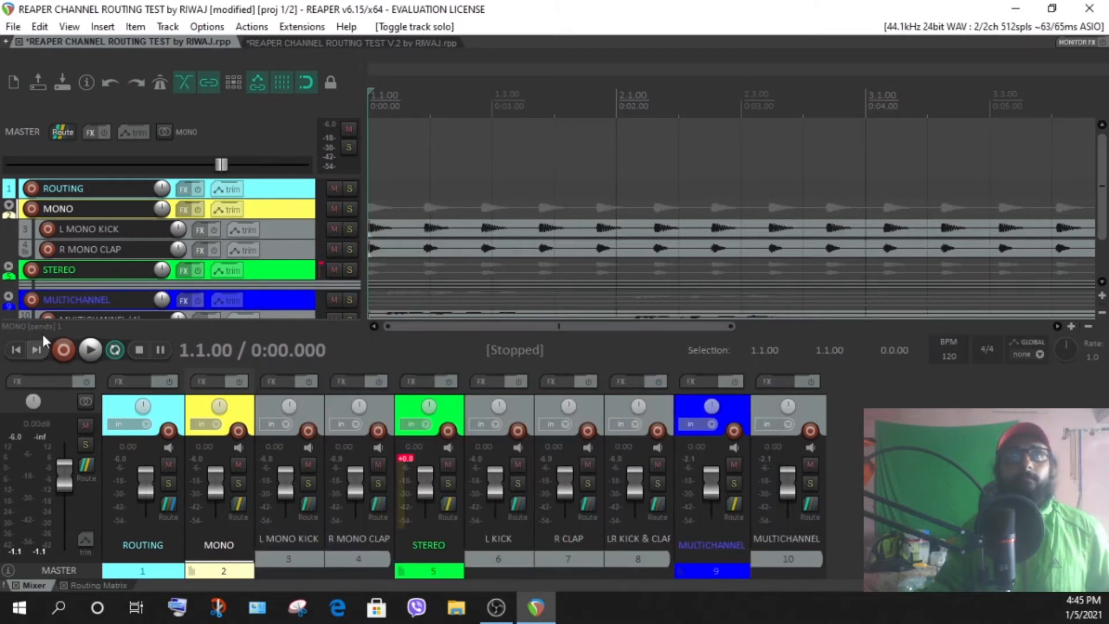
Step: Expand the STEREO folder and look through its L KICK, R CLAP and LR KICK & CLAP child tracks
{"action": "scroll", "coordinate": [285, 238], "scroll_direction": "down", "scroll_amount": 2}
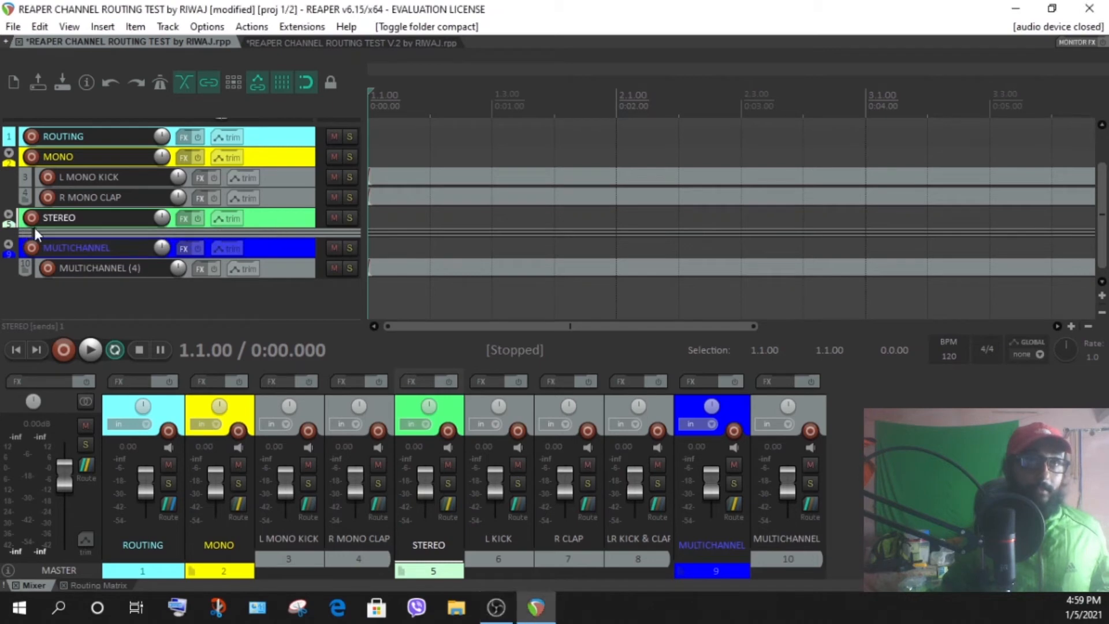
{"action": "left_click", "coordinate": [8, 218]}
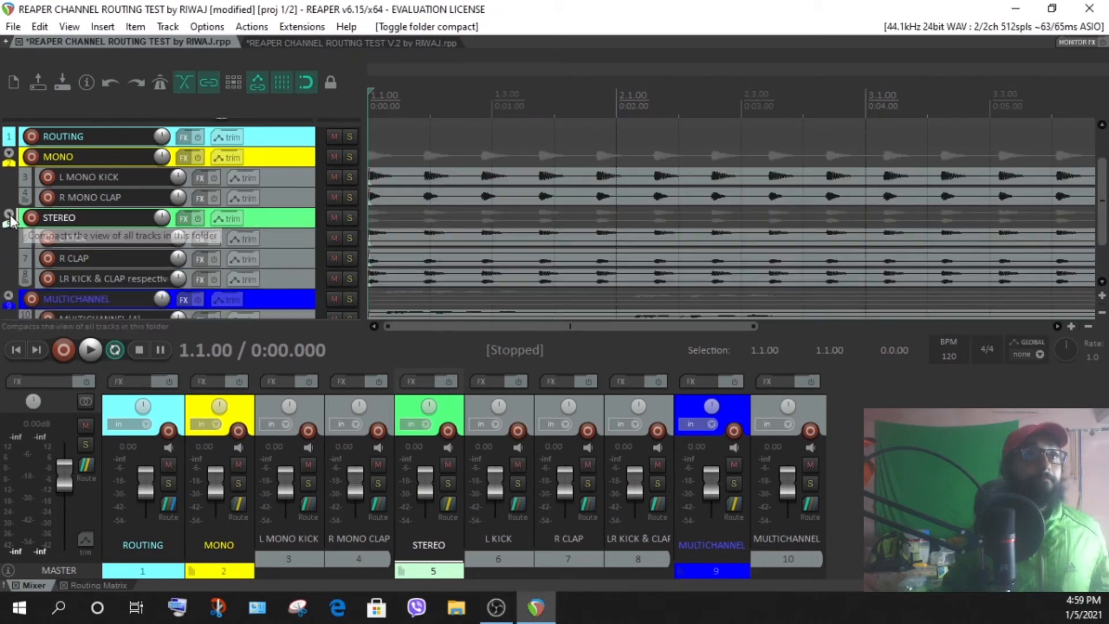
{"action": "left_click", "coordinate": [294, 242]}
{"action": "left_click", "coordinate": [296, 258]}
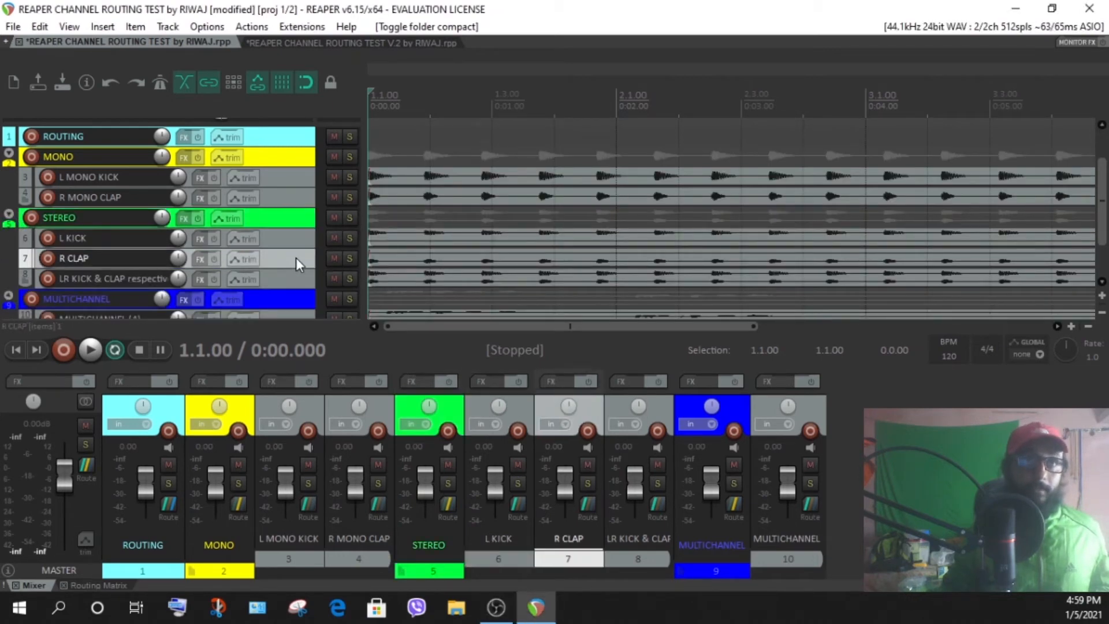
{"action": "left_click", "coordinate": [289, 279]}
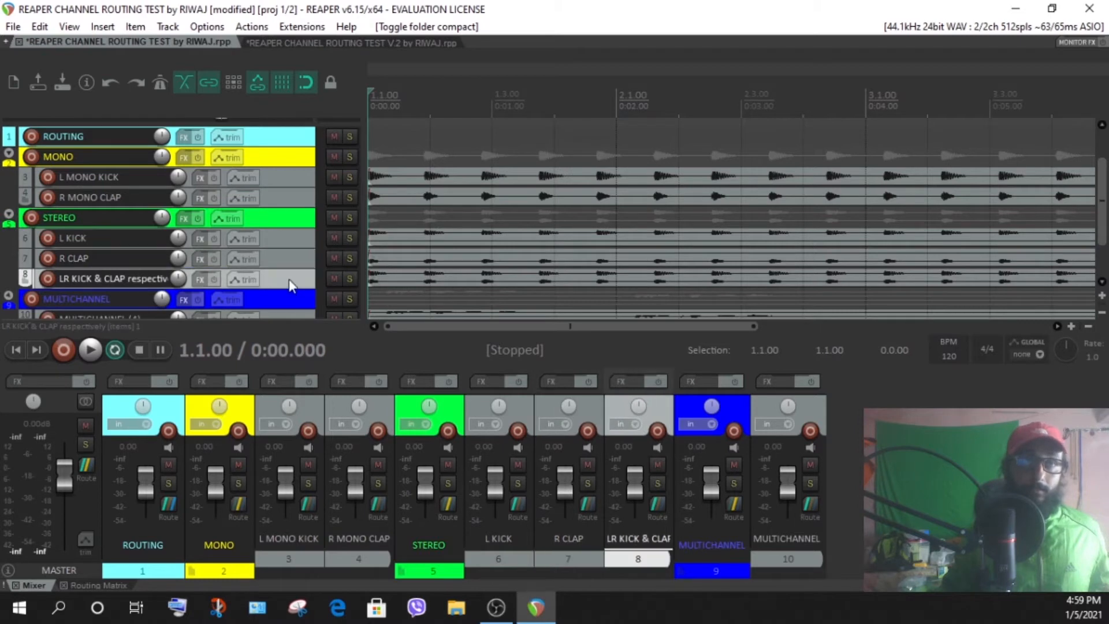
Step: Open the STEREO folder's routing settings and examine its master send, channels and send to the ROUTING track
{"action": "left_click", "coordinate": [282, 218]}
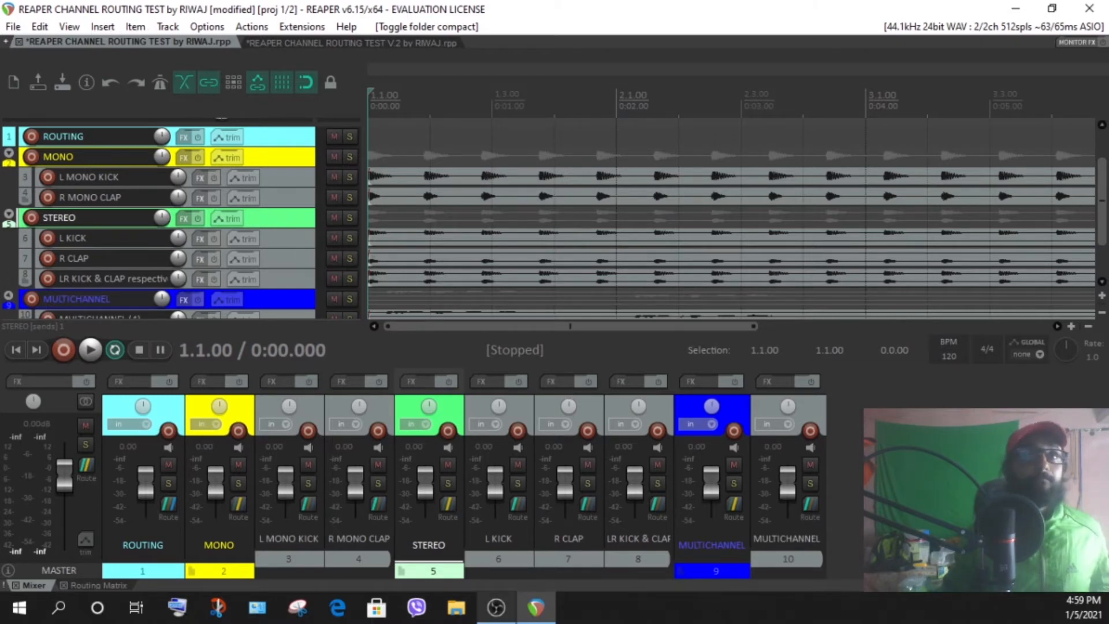
{"action": "left_click", "coordinate": [445, 507]}
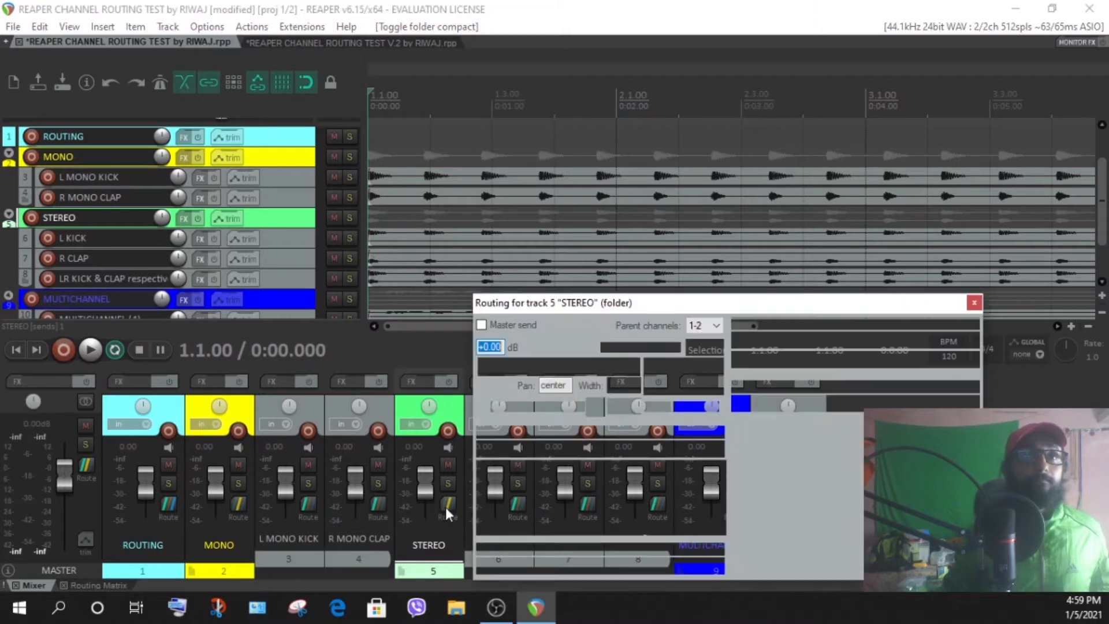
{"action": "left_click_drag", "start_coordinate": [651, 294], "coordinate": [588, 239]}
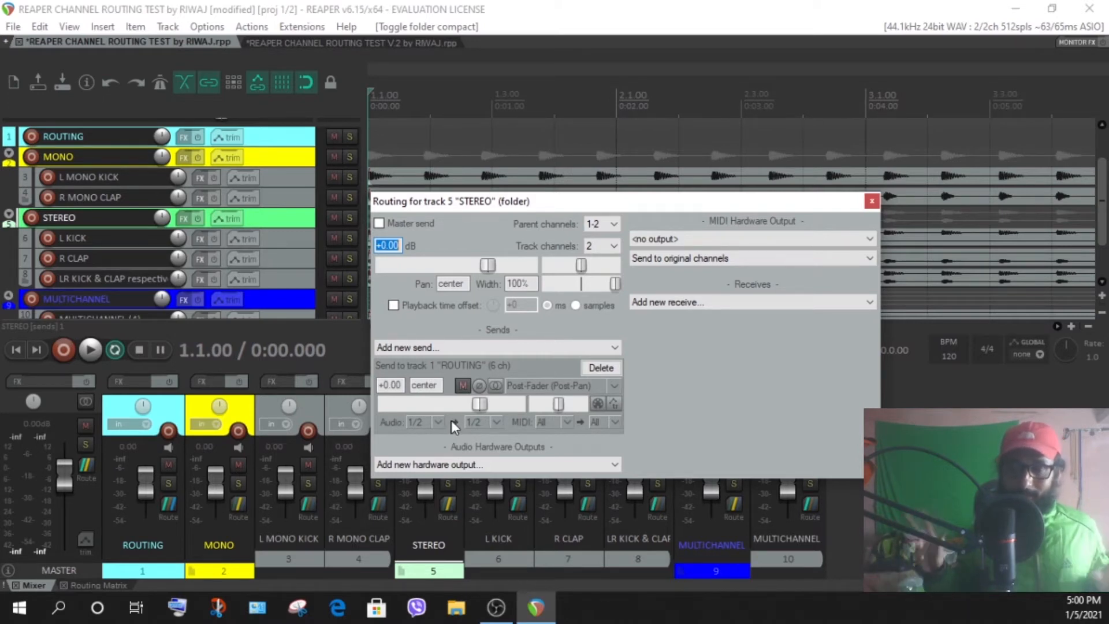
Step: Compare the ROUTING track's receives and master send with the STEREO folder's own routing settings, closing both windows
{"action": "left_click", "coordinate": [276, 133]}
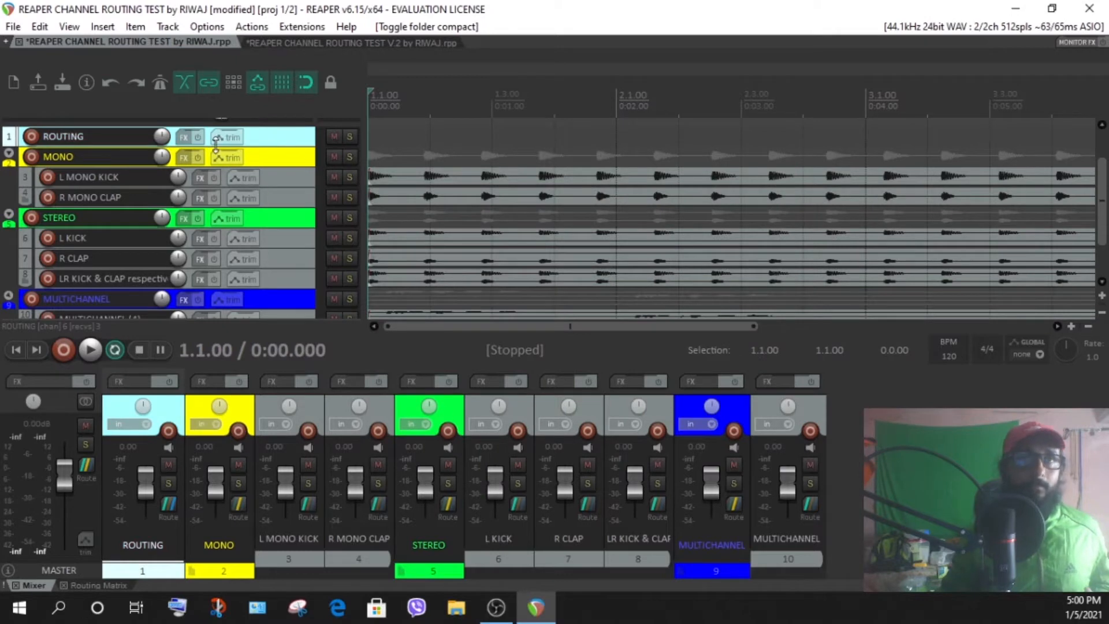
{"action": "left_click", "coordinate": [165, 503]}
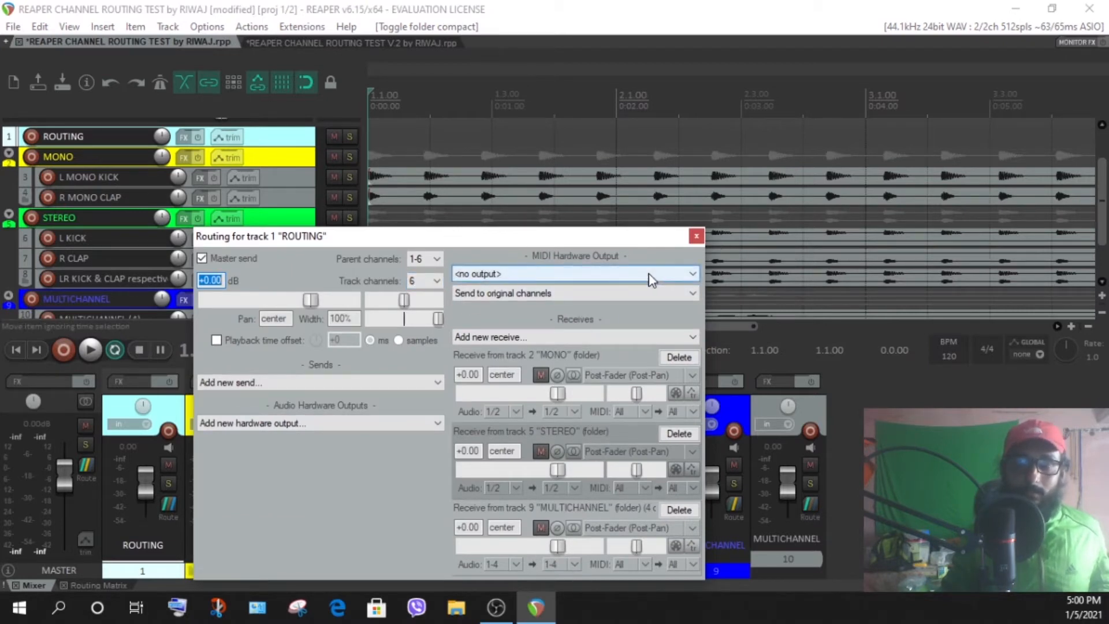
{"action": "left_click", "coordinate": [696, 236]}
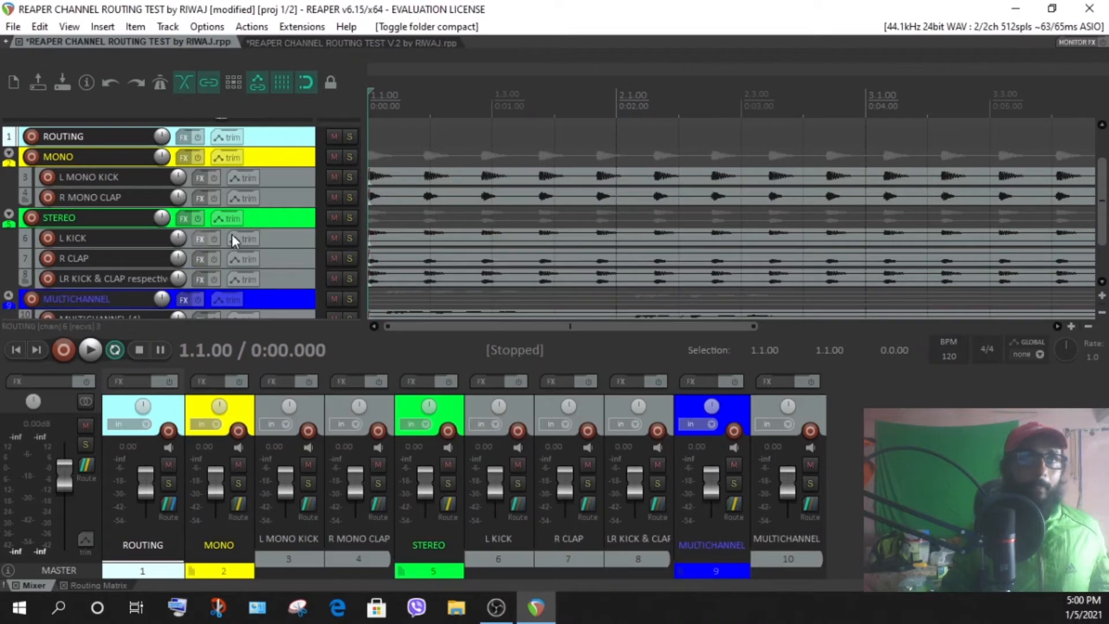
{"action": "left_click", "coordinate": [448, 504]}
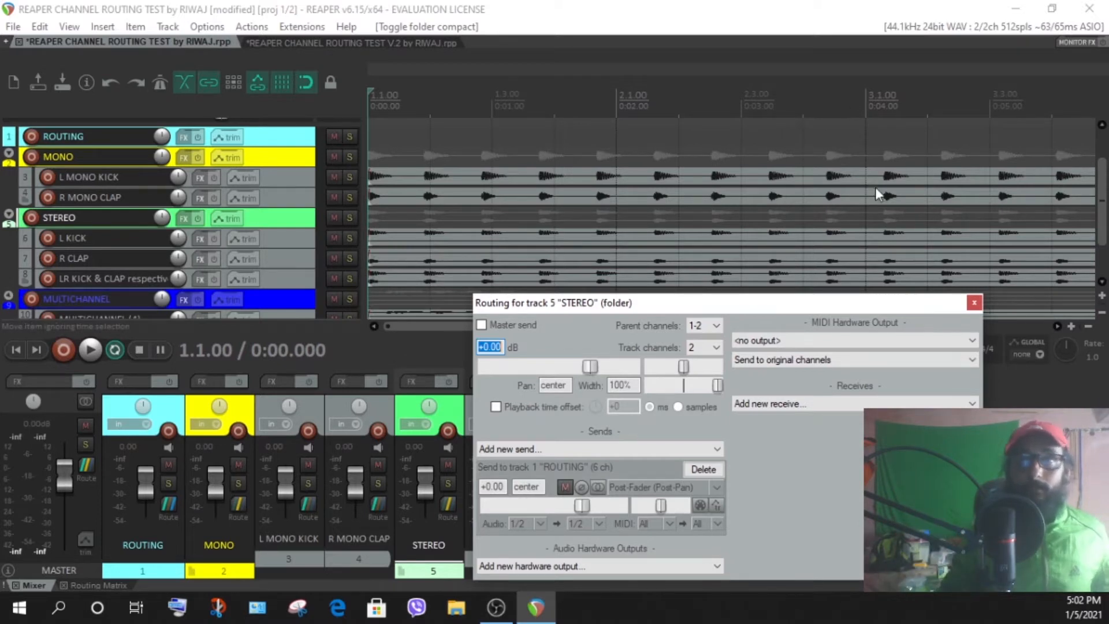
{"action": "left_click", "coordinate": [979, 306]}
Step: Open the L KICK track's routing settings and examine its parent send to the STEREO folder and its channels
{"action": "left_click", "coordinate": [281, 238]}
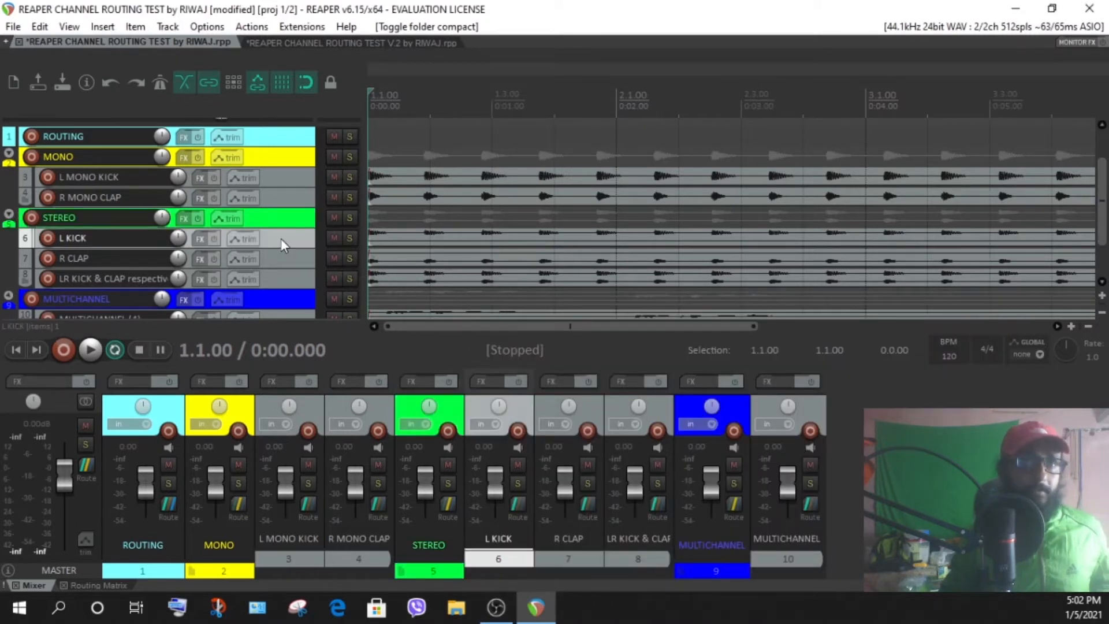
{"action": "left_click", "coordinate": [519, 504]}
{"action": "left_click_drag", "start_coordinate": [733, 434], "coordinate": [679, 255]}
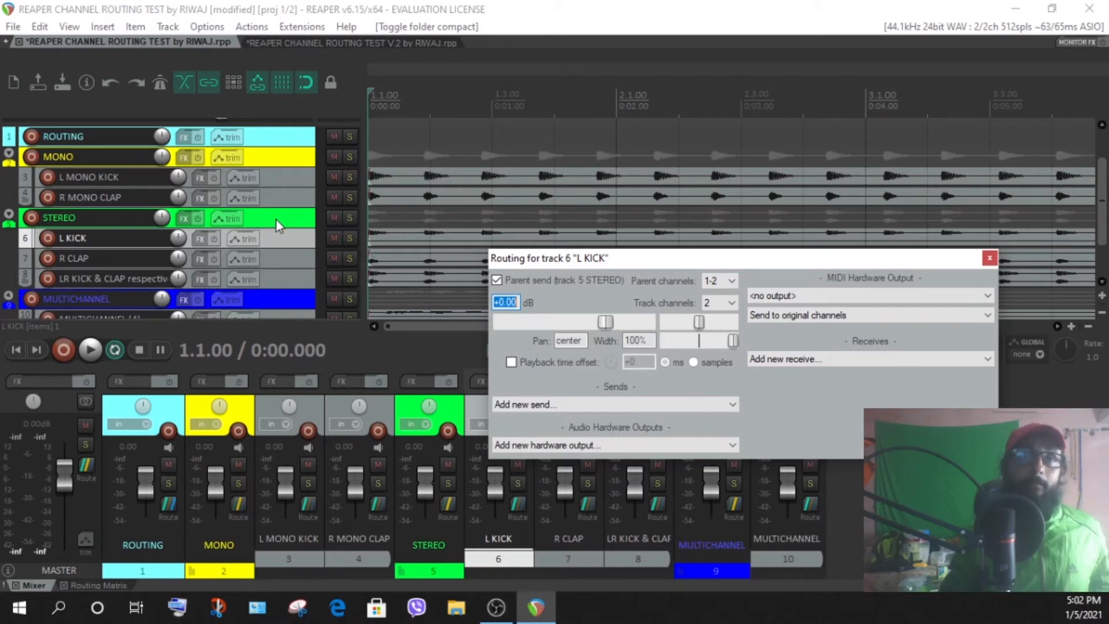
{"action": "key", "text": "ctrl+alt+m"}
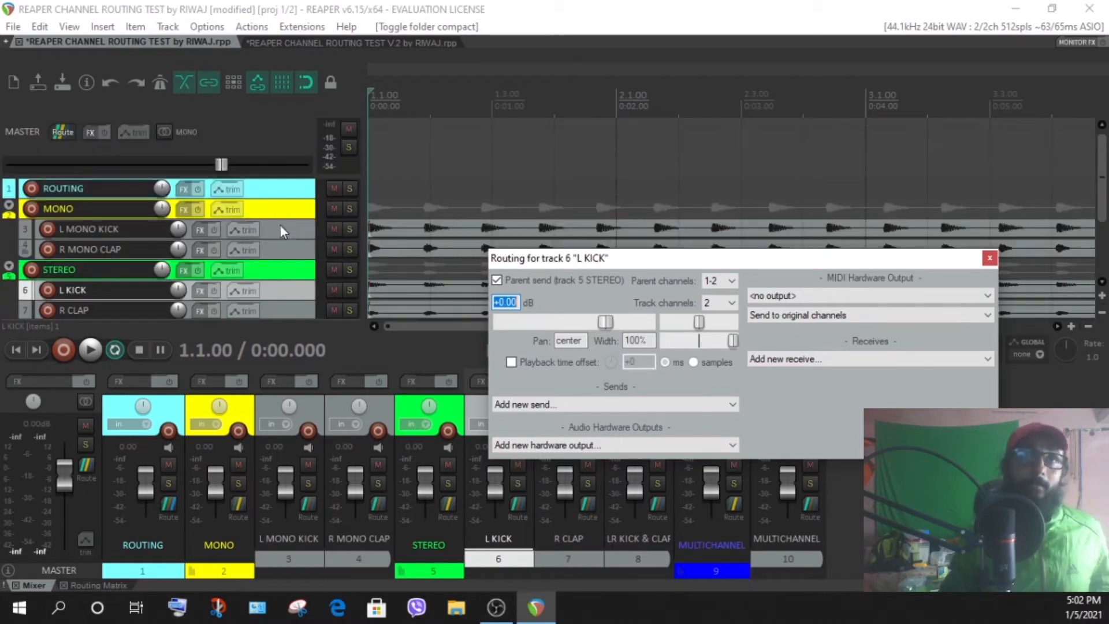
Step: Trace the STEREO folder's send to the ROUTING track and the matching receive in the ROUTING track's settings
{"action": "left_click", "coordinate": [279, 273]}
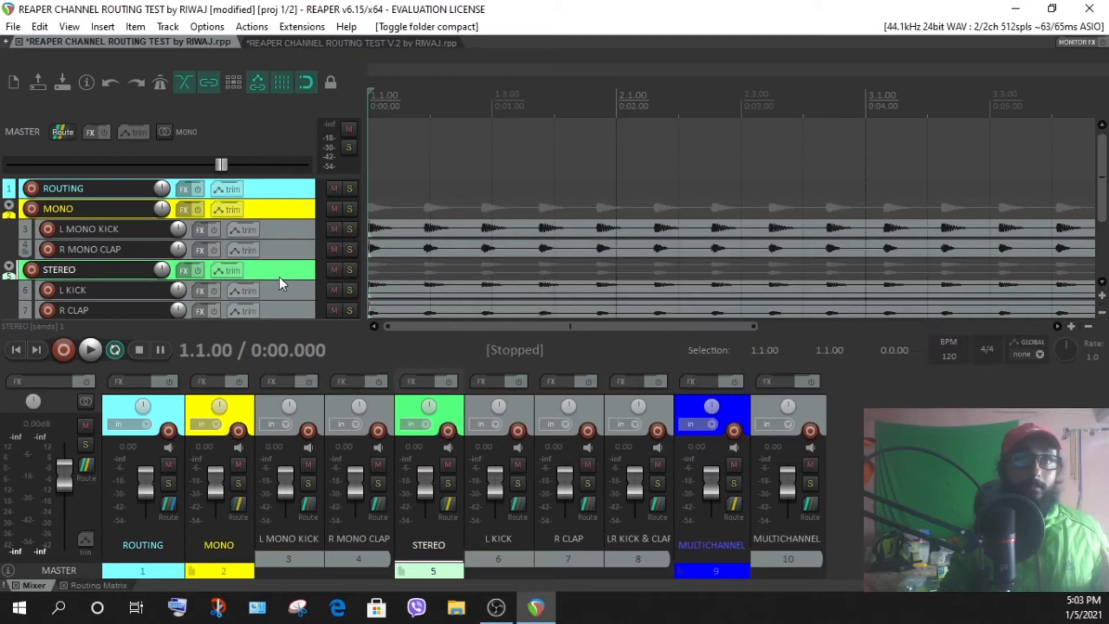
{"action": "left_click", "coordinate": [448, 504]}
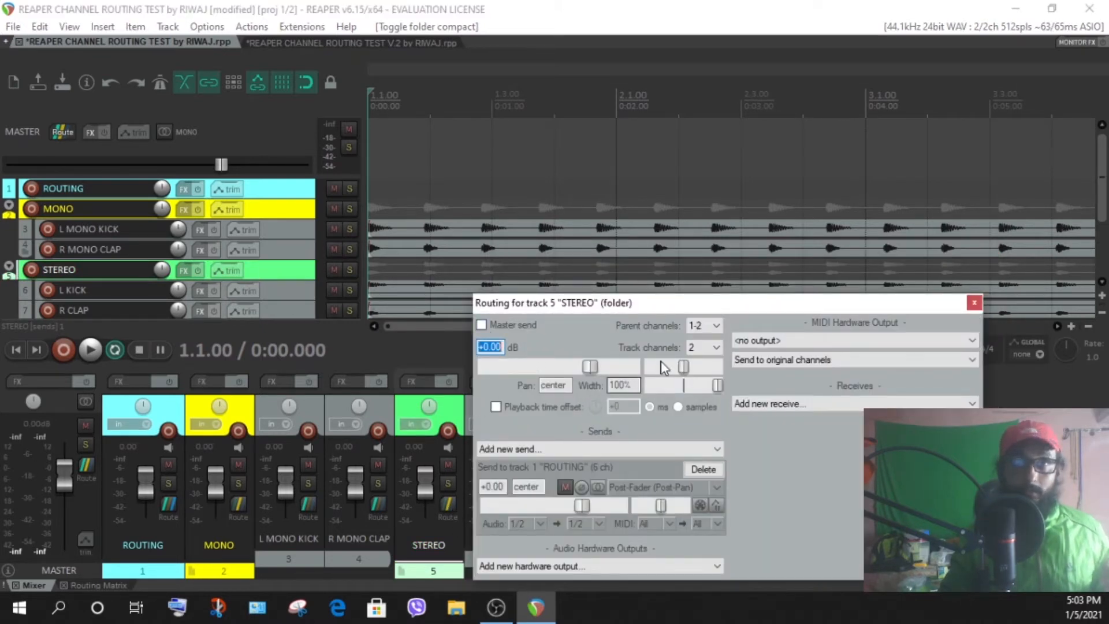
{"action": "left_click_drag", "start_coordinate": [676, 301], "coordinate": [634, 211]}
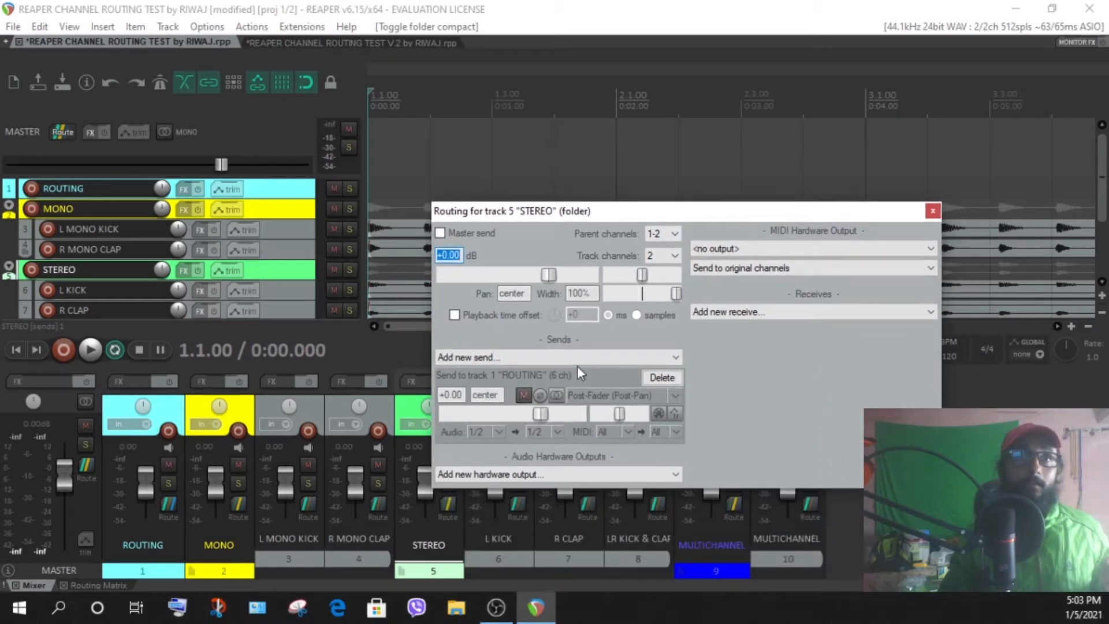
{"action": "left_click", "coordinate": [280, 193]}
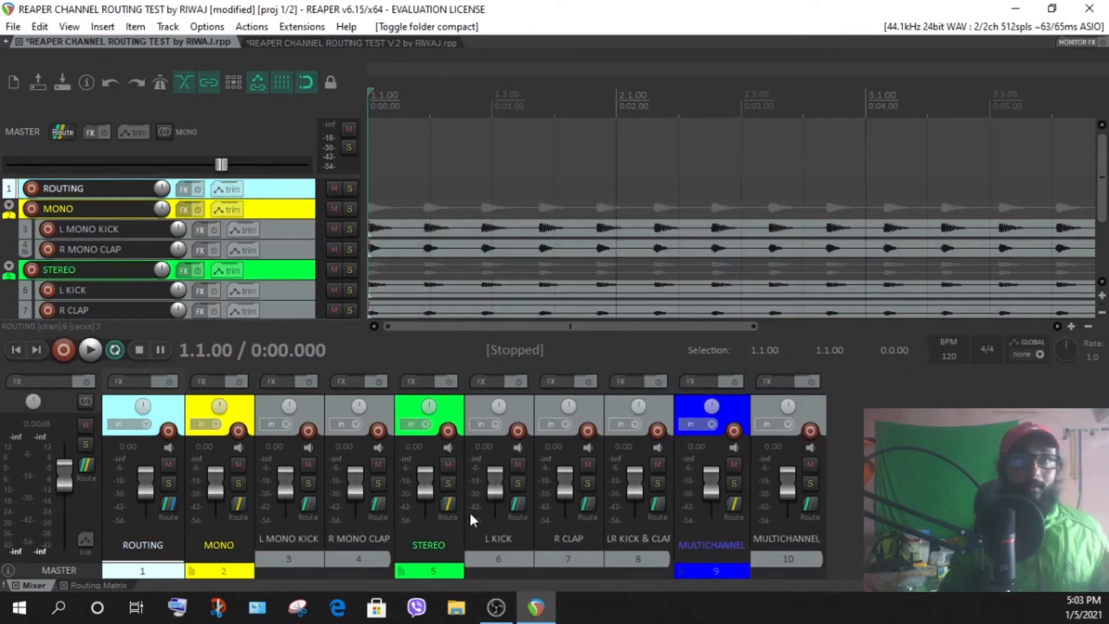
{"action": "left_click", "coordinate": [173, 508]}
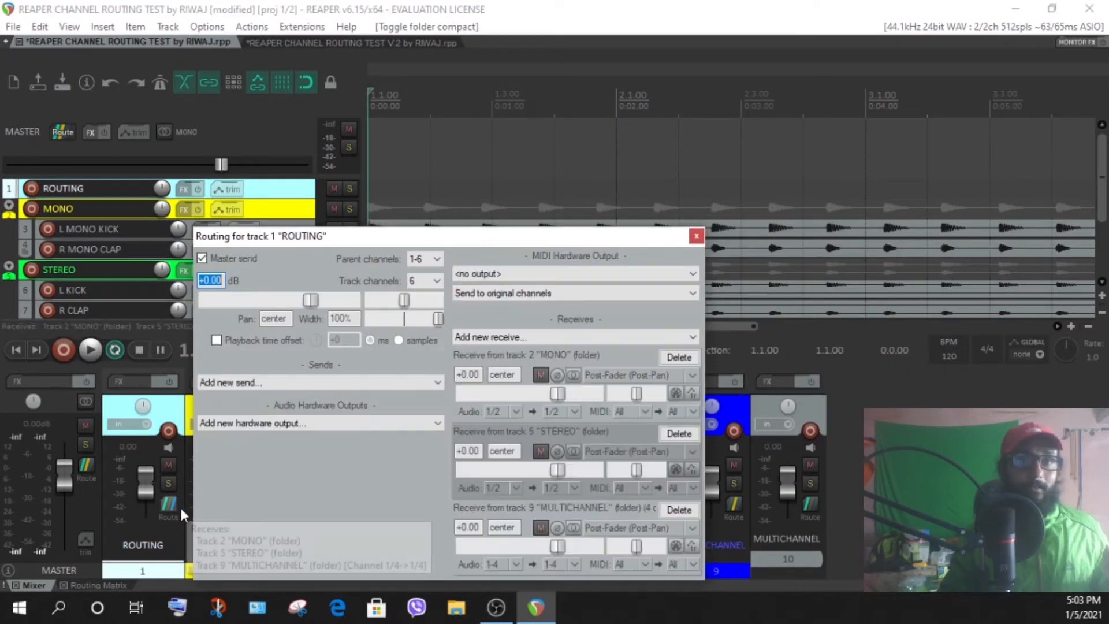
{"action": "left_click", "coordinate": [696, 236]}
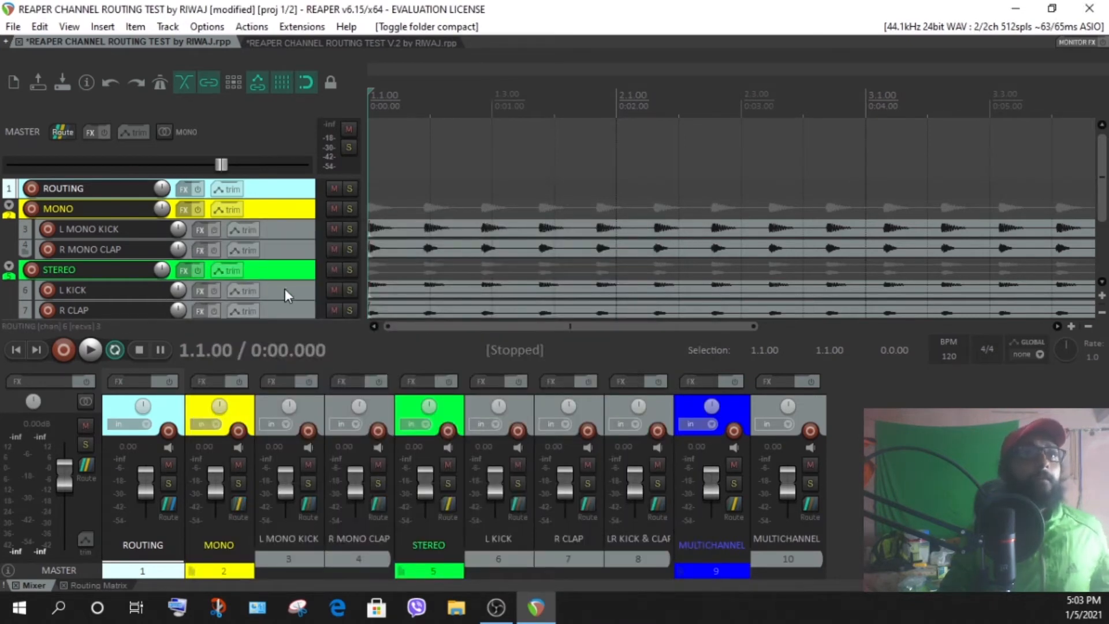
Step: Open the L KICK track's routing settings and check its send to the STEREO parent, parent channels and track channels
{"action": "scroll", "coordinate": [283, 272], "scroll_direction": "down", "scroll_amount": 2}
{"action": "left_click", "coordinate": [286, 261]}
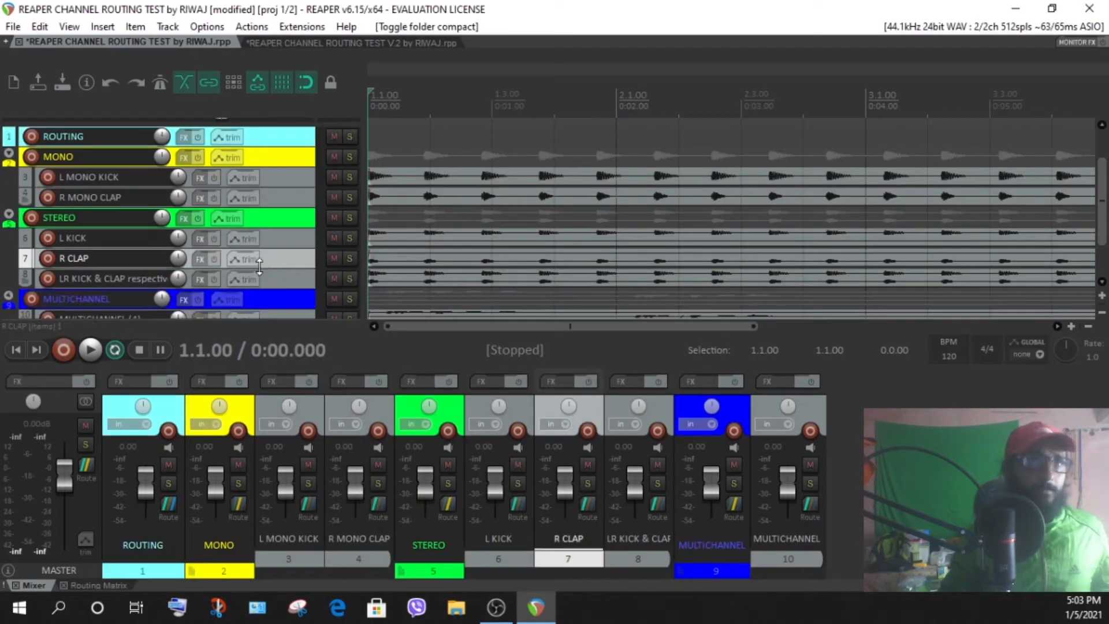
{"action": "left_click", "coordinate": [284, 242]}
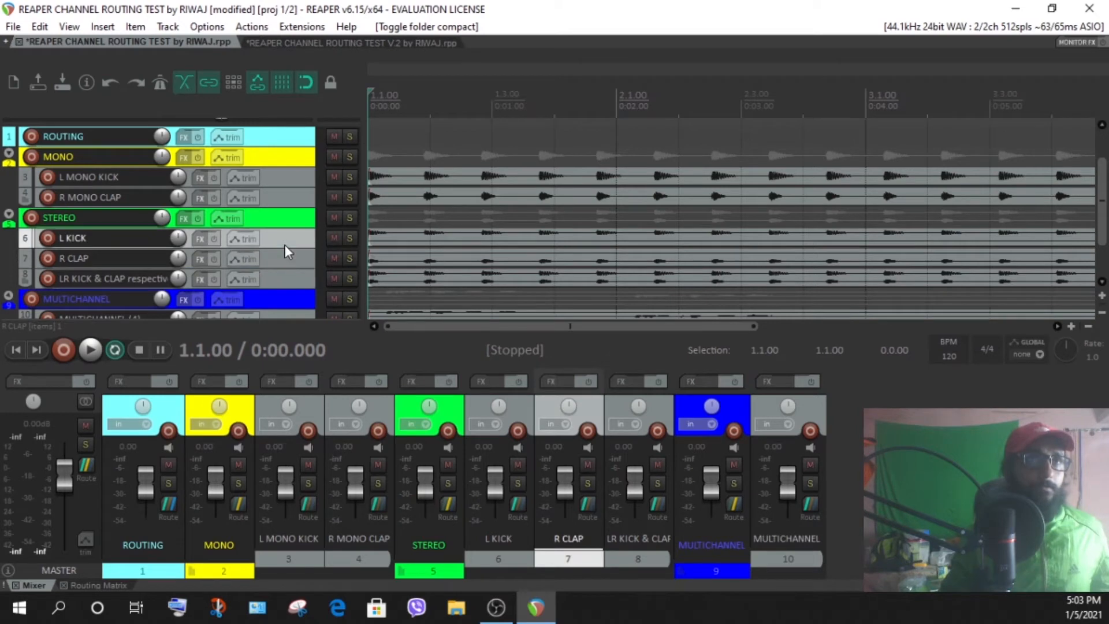
{"action": "left_click", "coordinate": [514, 511]}
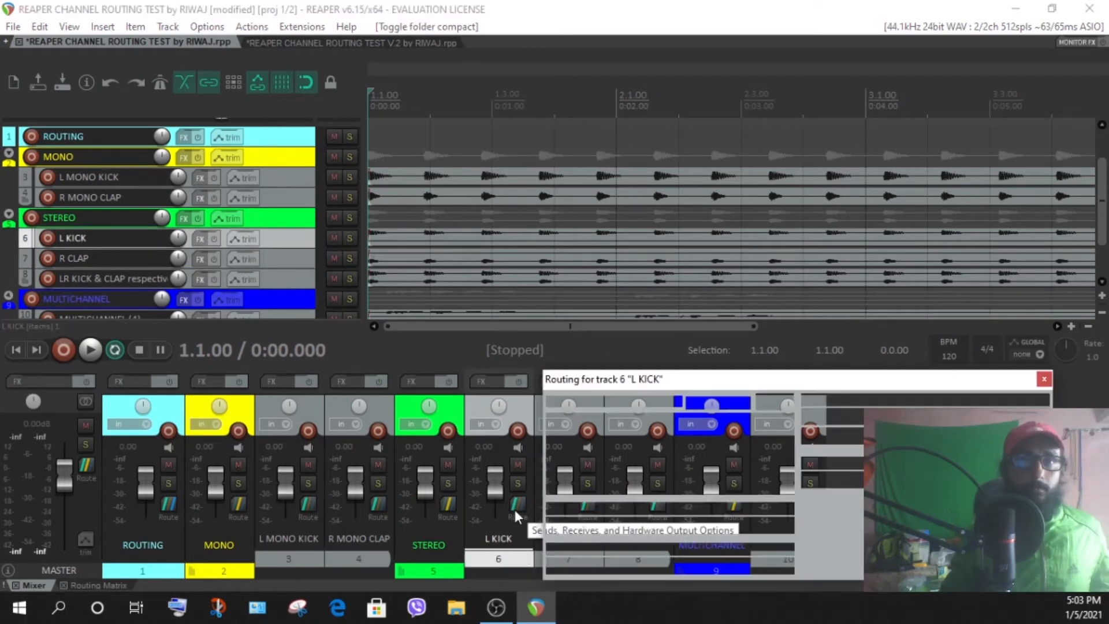
{"action": "left_click_drag", "start_coordinate": [761, 378], "coordinate": [678, 167]}
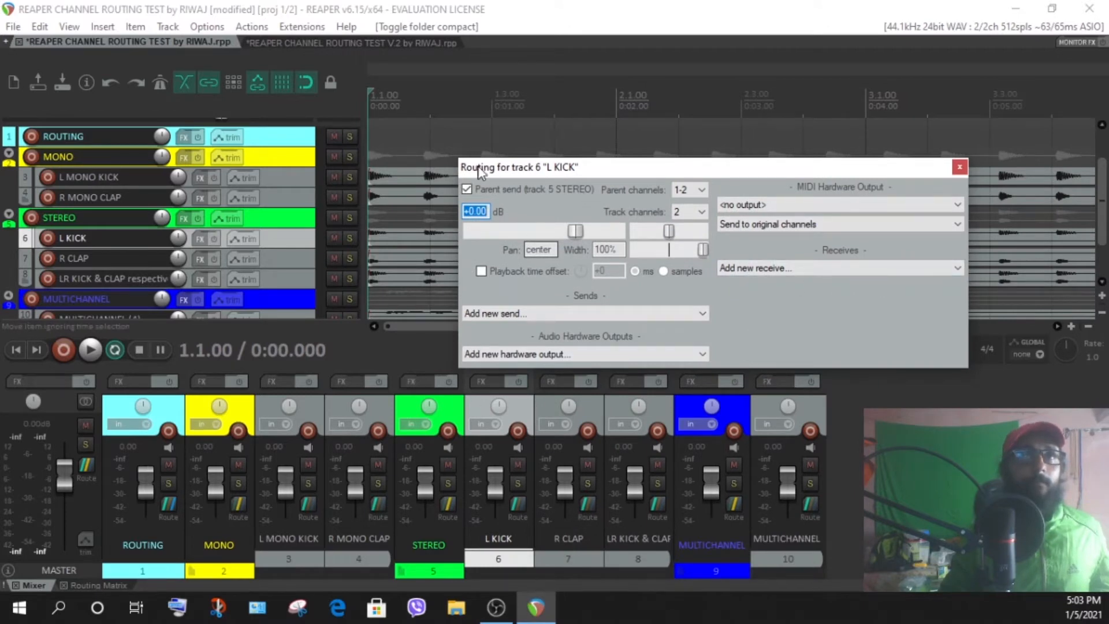
Step: Examine the parent sends and channel settings of the R CLAP and LR KICK & CLAP tracks in turn, closing the routing window at the end
{"action": "left_click", "coordinate": [277, 264]}
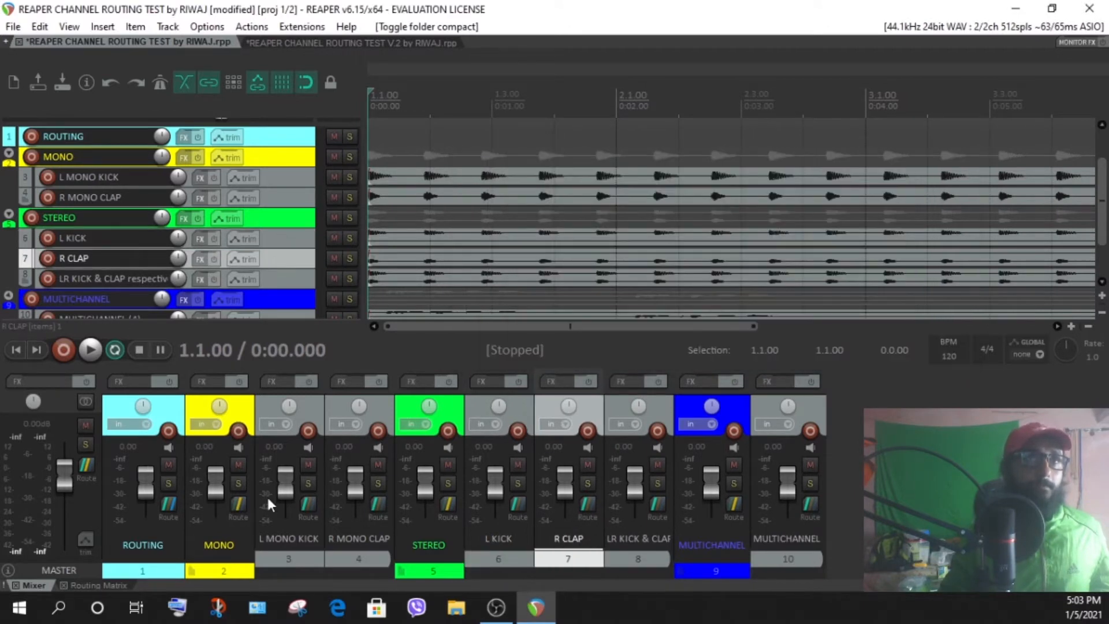
{"action": "left_click", "coordinate": [594, 508]}
{"action": "left_click_drag", "start_coordinate": [723, 379], "coordinate": [604, 218]}
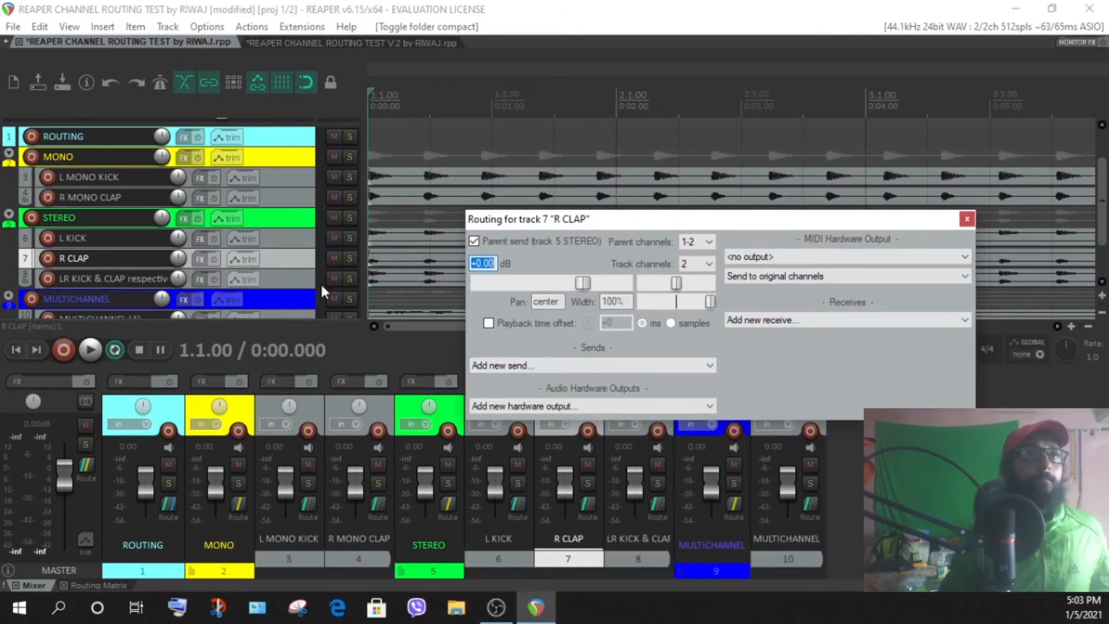
{"action": "left_click", "coordinate": [295, 279]}
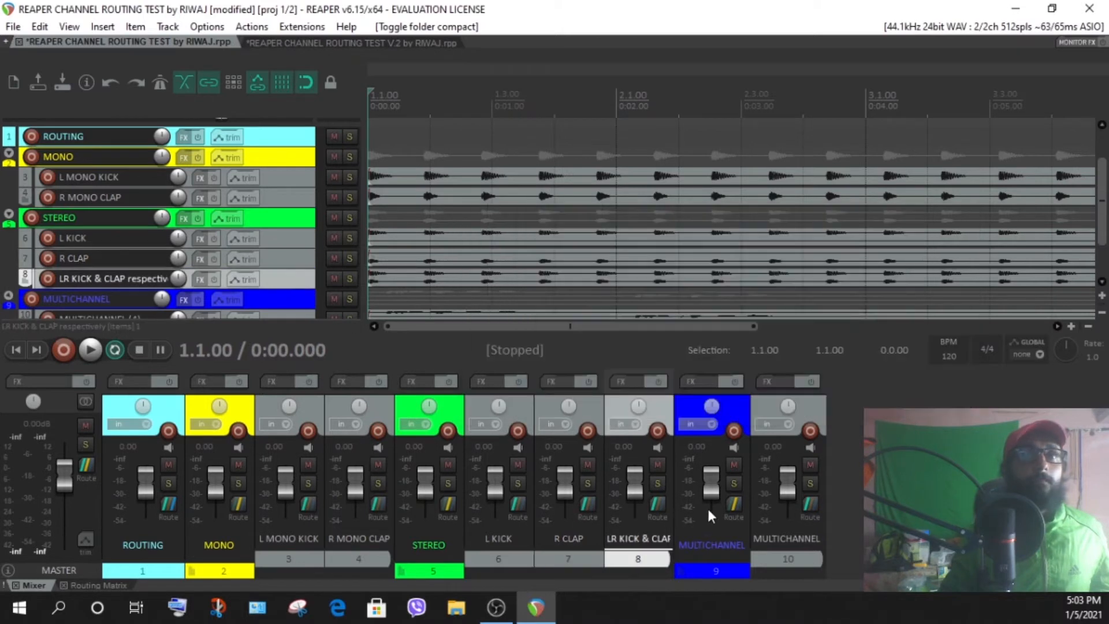
{"action": "left_click", "coordinate": [656, 508]}
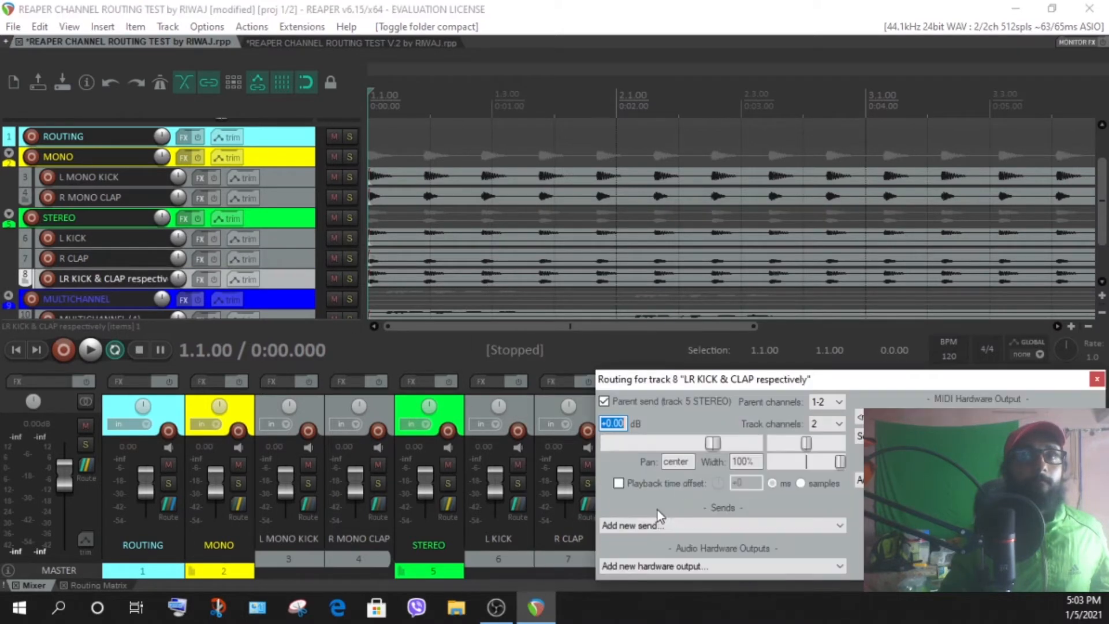
{"action": "left_click_drag", "start_coordinate": [768, 390], "coordinate": [649, 227]}
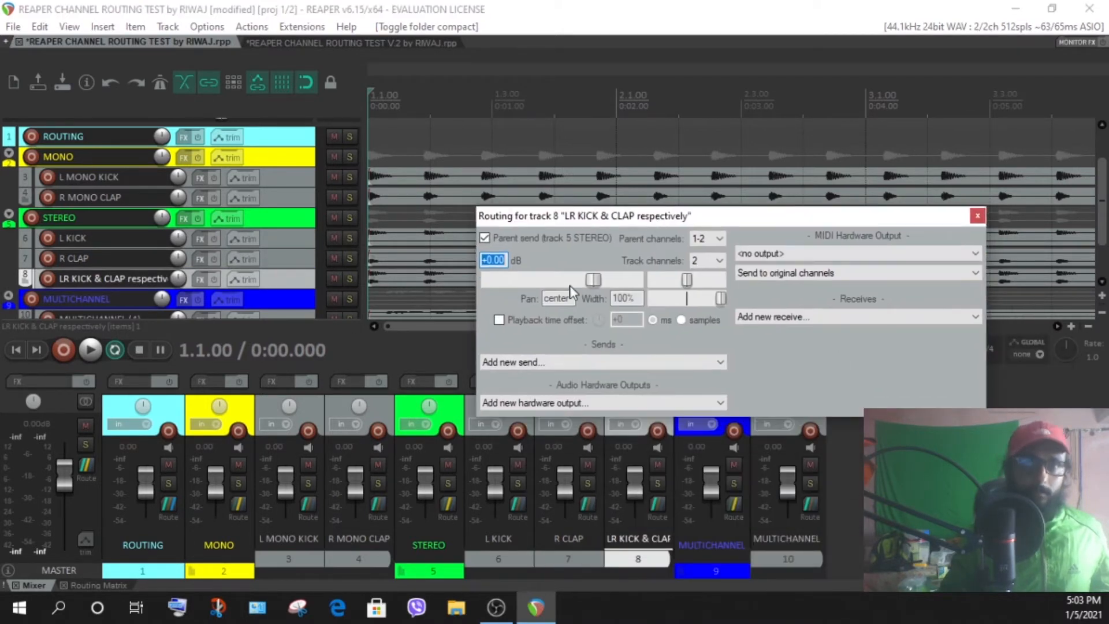
{"action": "left_click", "coordinate": [977, 216]}
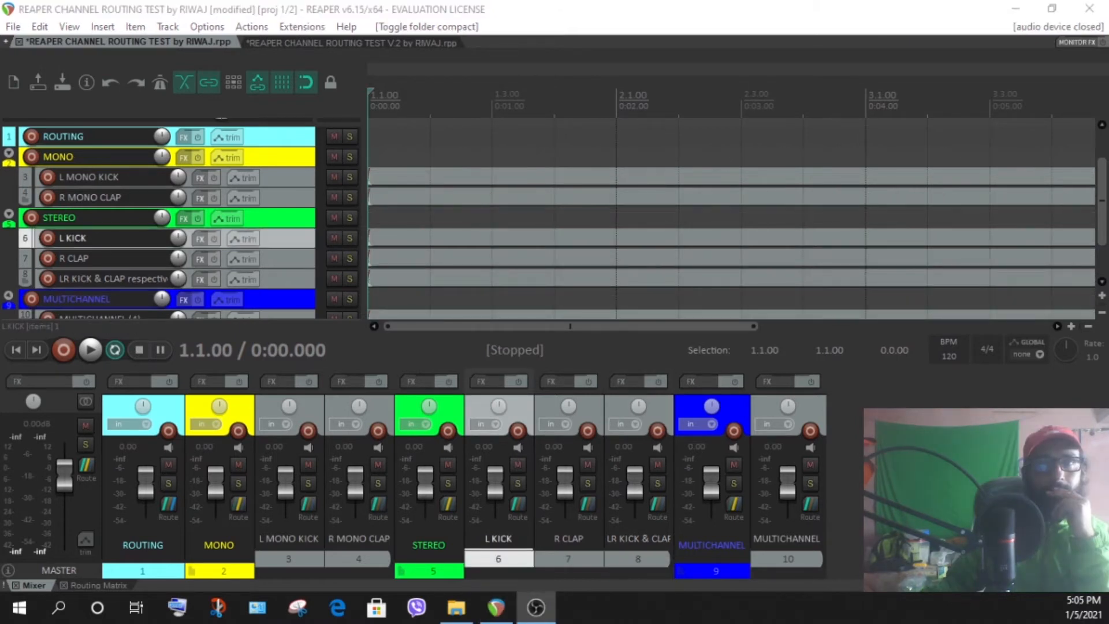
Step: Solo the L KICK track and play it briefly to check its signal on the STEREO, ROUTING and master meters
{"action": "left_click", "coordinate": [290, 239]}
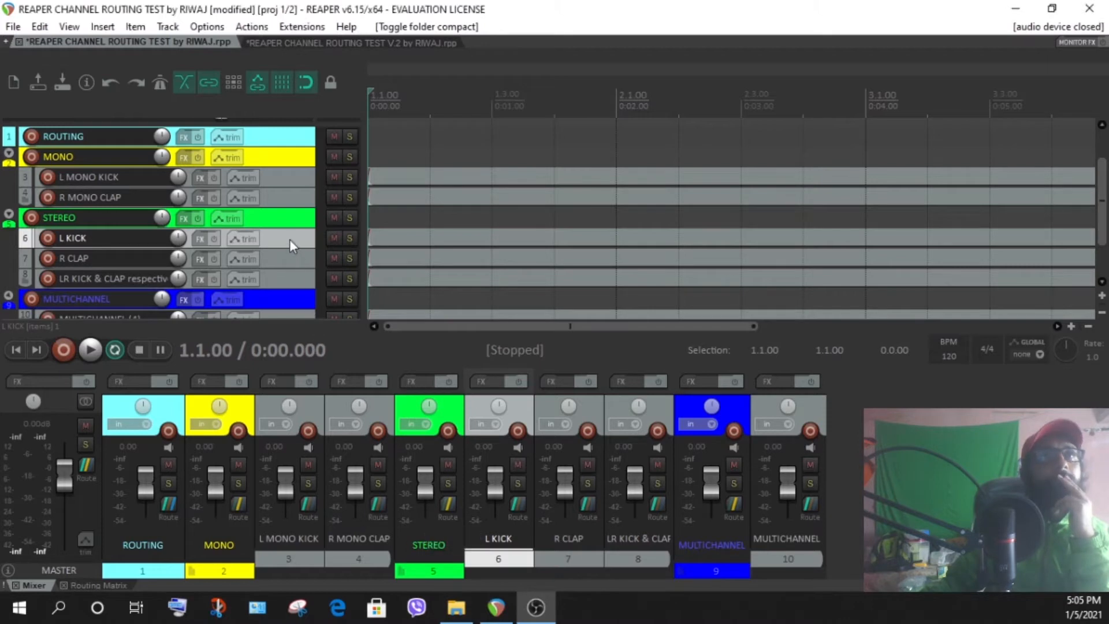
{"action": "left_click", "coordinate": [349, 238]}
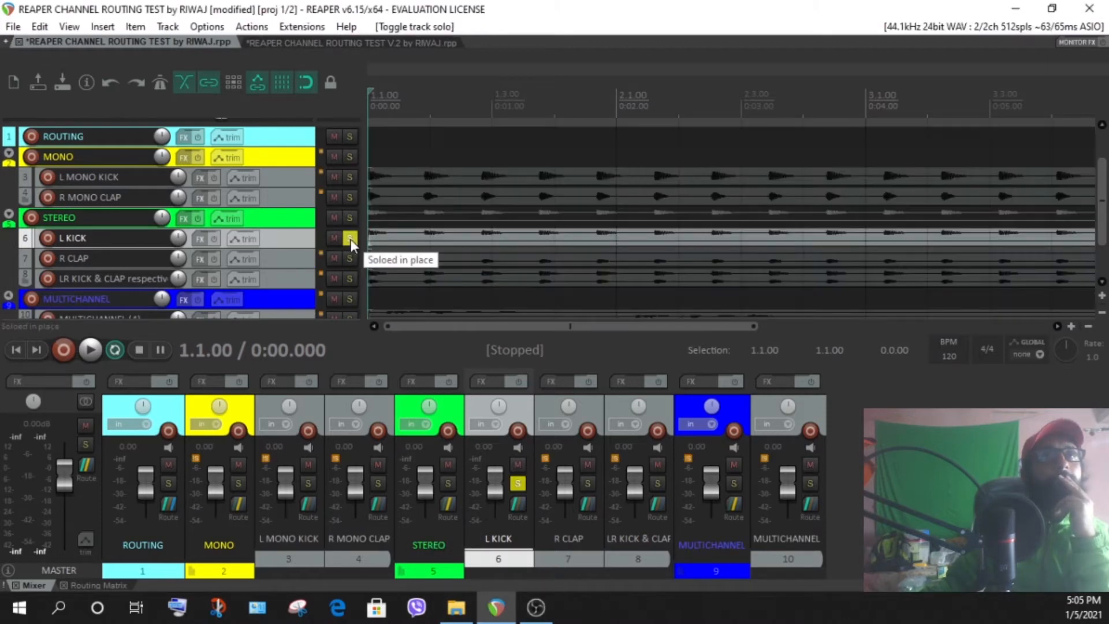
{"action": "left_click", "coordinate": [90, 350]}
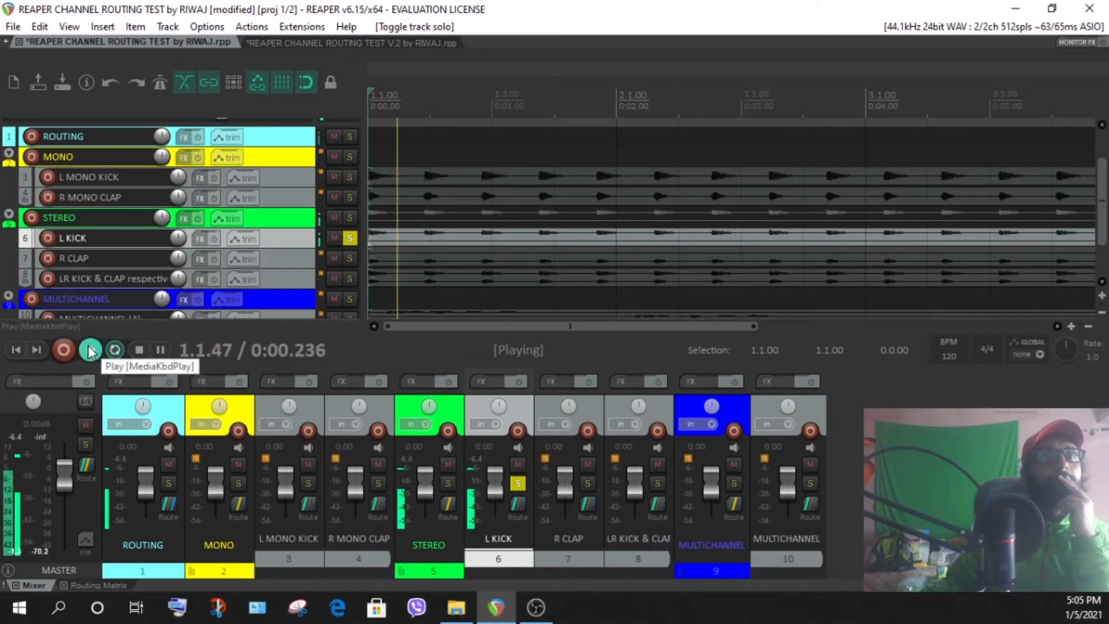
{"action": "left_click", "coordinate": [138, 350]}
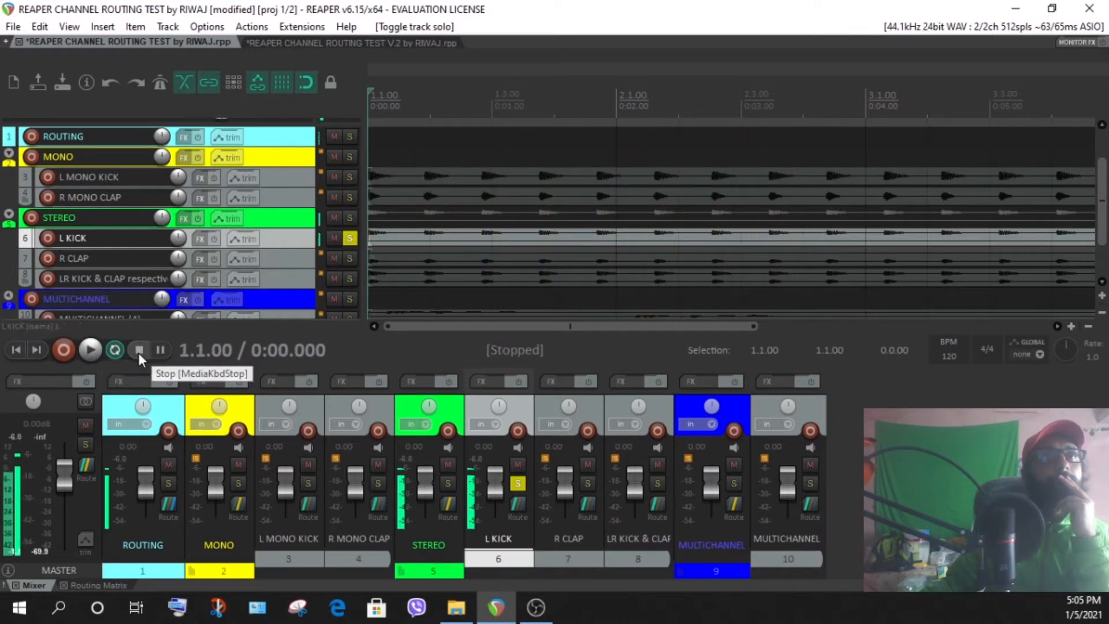
Step: Switch the solo from L KICK to R CLAP and play it briefly to check its meters
{"action": "left_click", "coordinate": [350, 258]}
{"action": "left_click", "coordinate": [351, 237]}
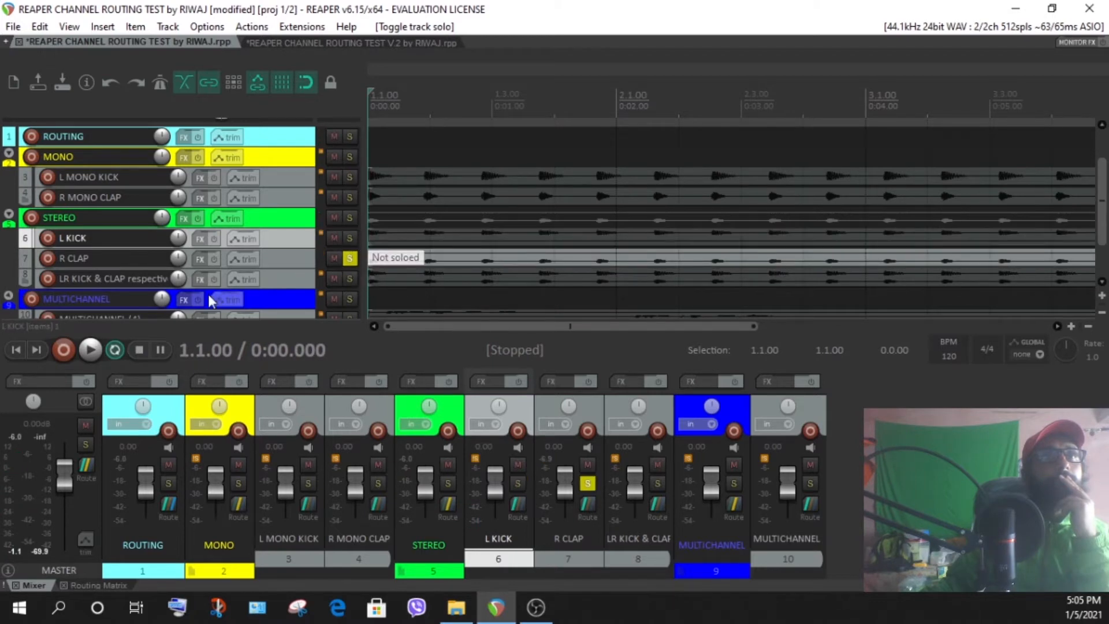
{"action": "left_click", "coordinate": [89, 351]}
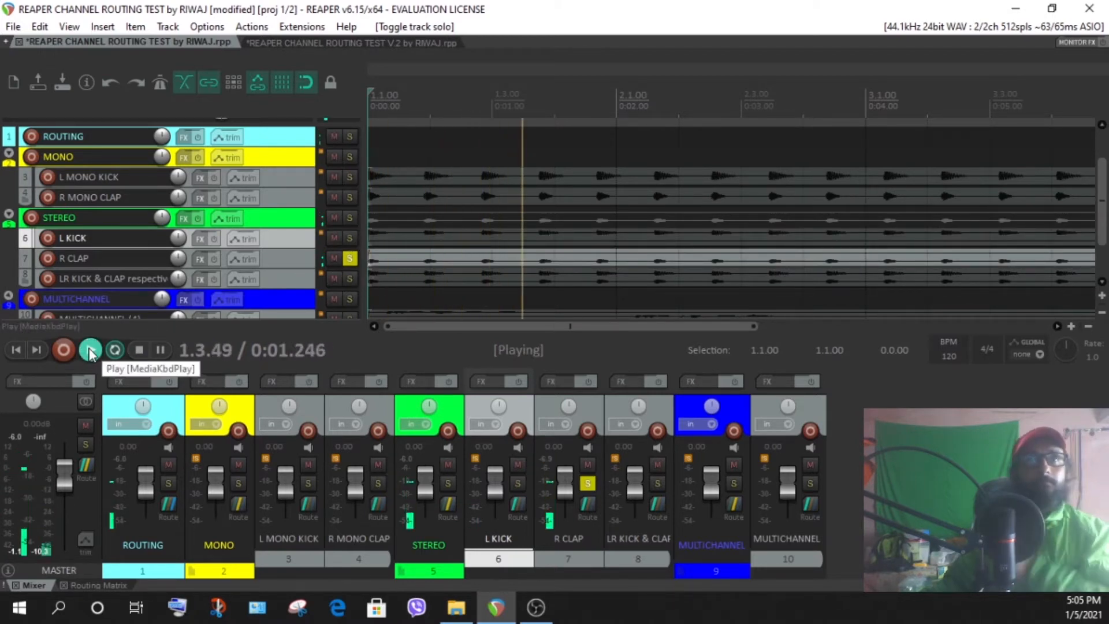
{"action": "left_click", "coordinate": [138, 349]}
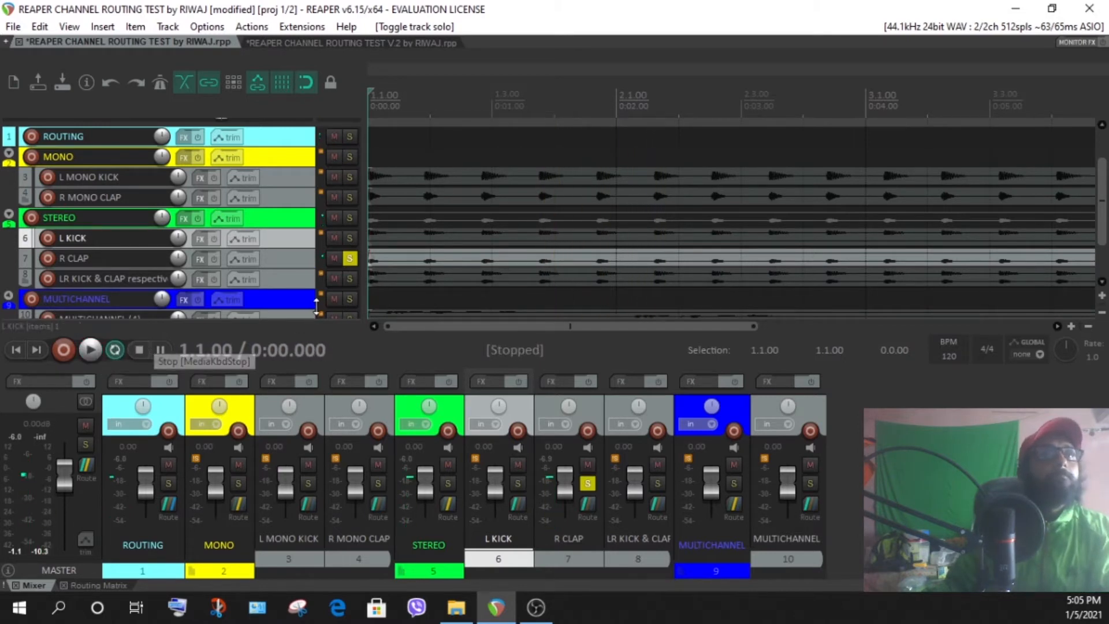
Step: Switch the solo to the LR KICK & CLAP track, play it briefly to check both meter sides, and unsolo it
{"action": "left_click", "coordinate": [350, 258]}
{"action": "left_click", "coordinate": [350, 279]}
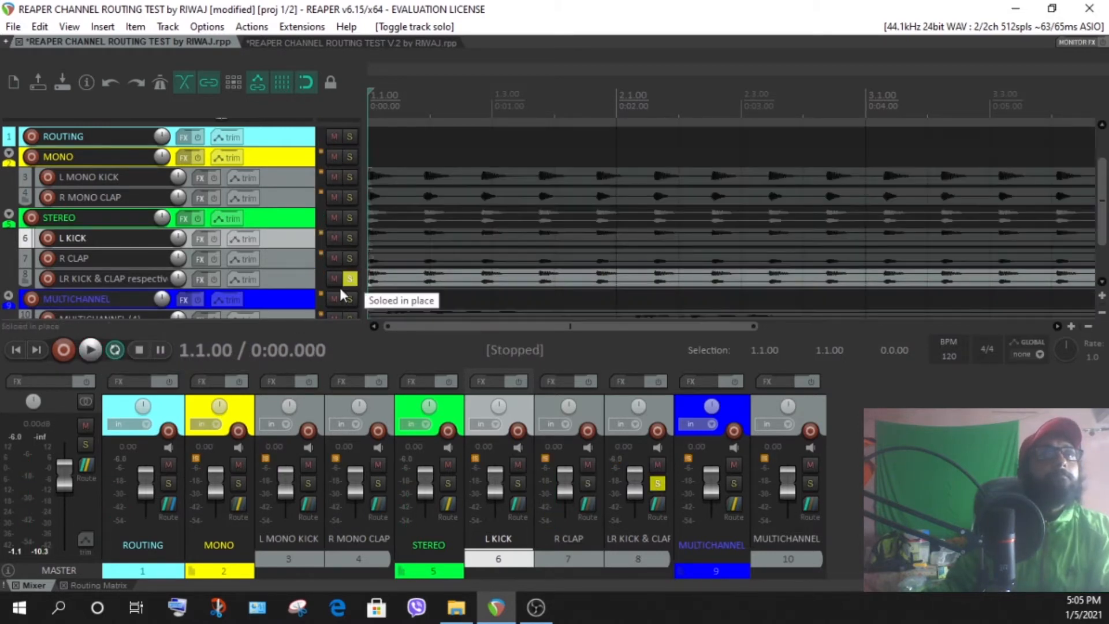
{"action": "left_click", "coordinate": [90, 350]}
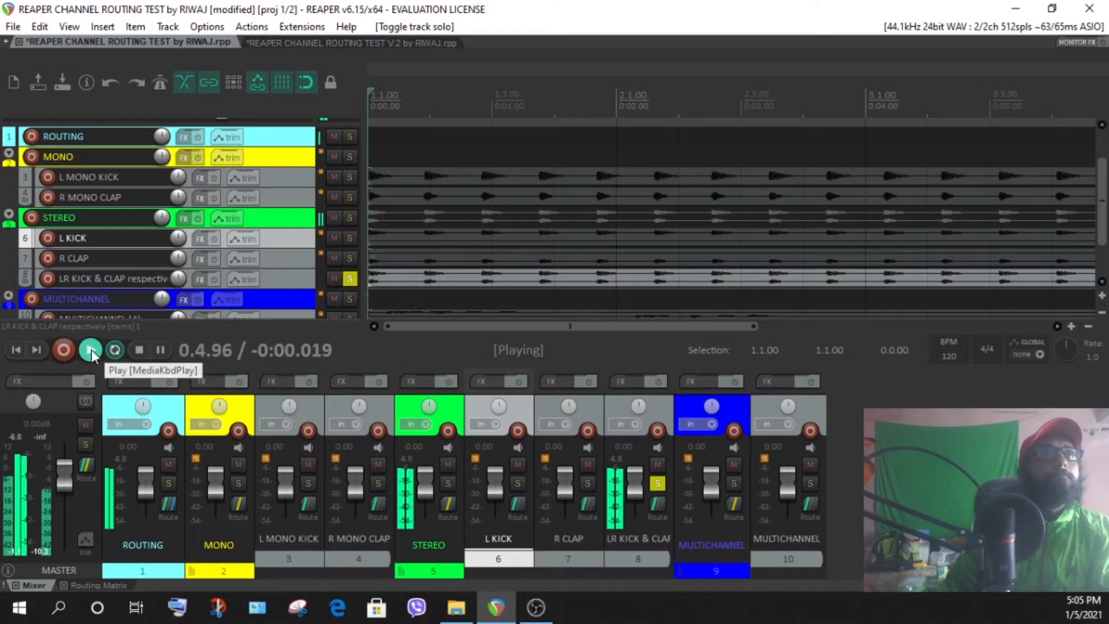
{"action": "left_click", "coordinate": [138, 350]}
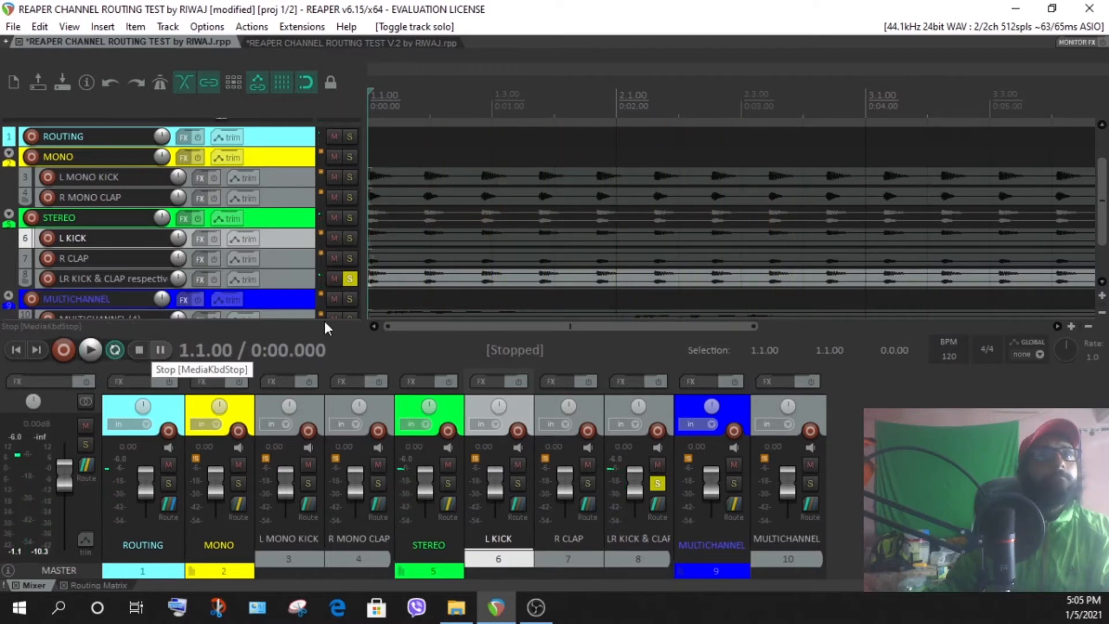
{"action": "left_click", "coordinate": [350, 279]}
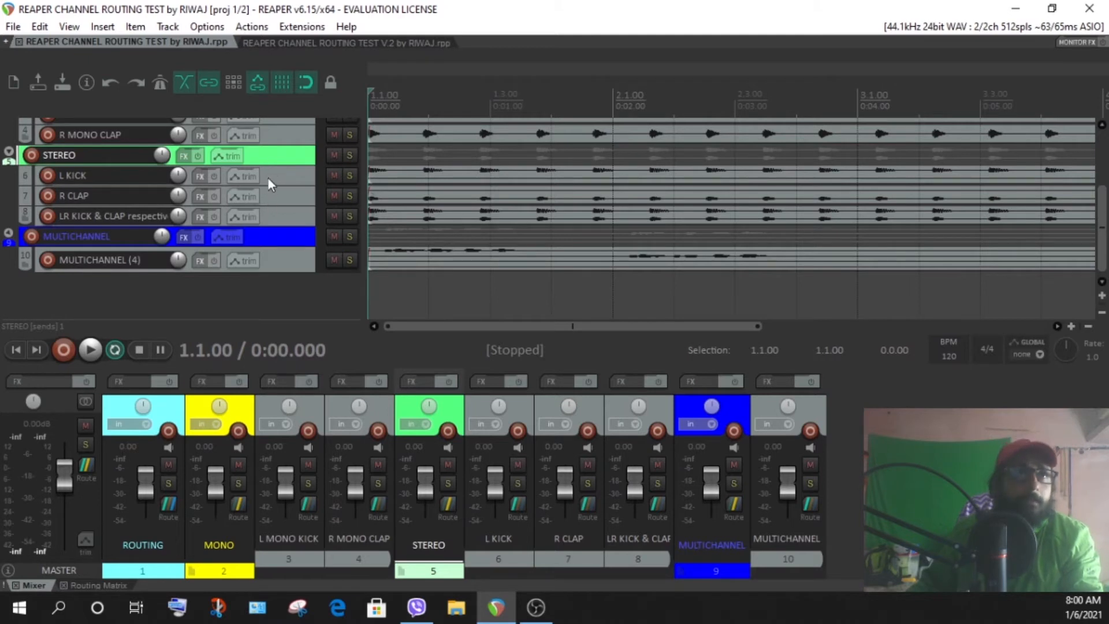
Step: Review the STEREO folder's child tracks by selecting L KICK, R CLAP and LR KICK & CLAP in turn
{"action": "left_click", "coordinate": [276, 173]}
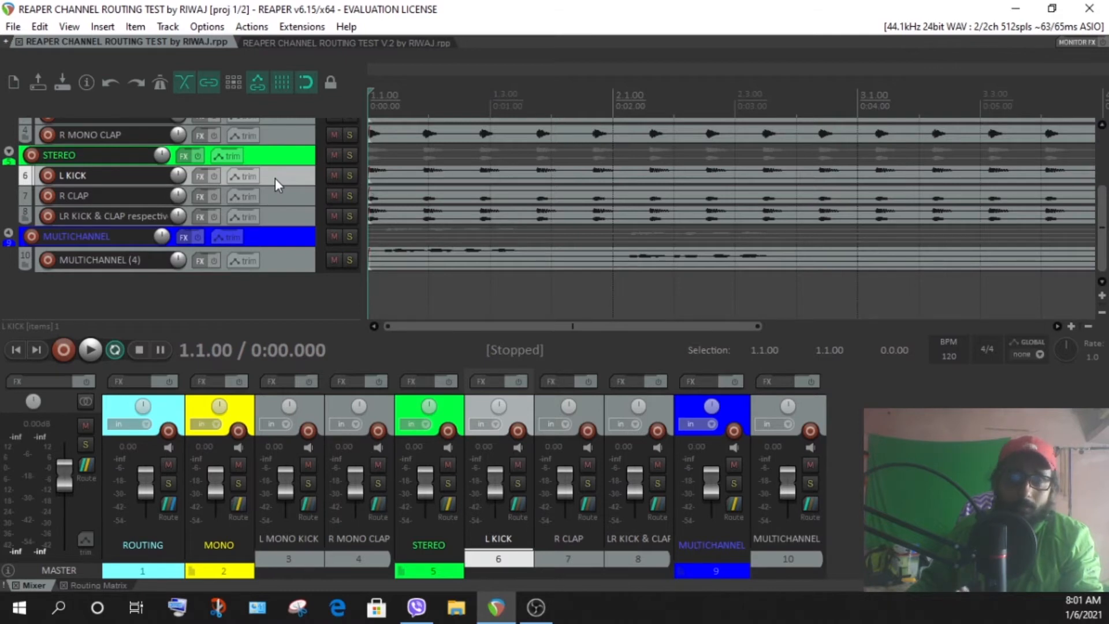
{"action": "left_click", "coordinate": [279, 195]}
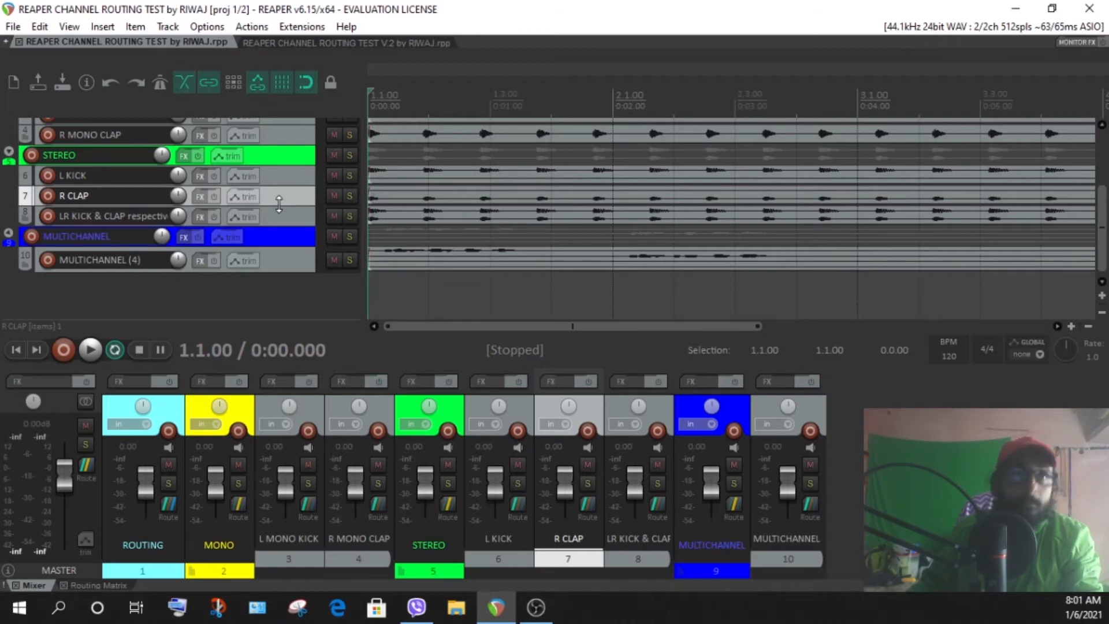
{"action": "left_click", "coordinate": [275, 216]}
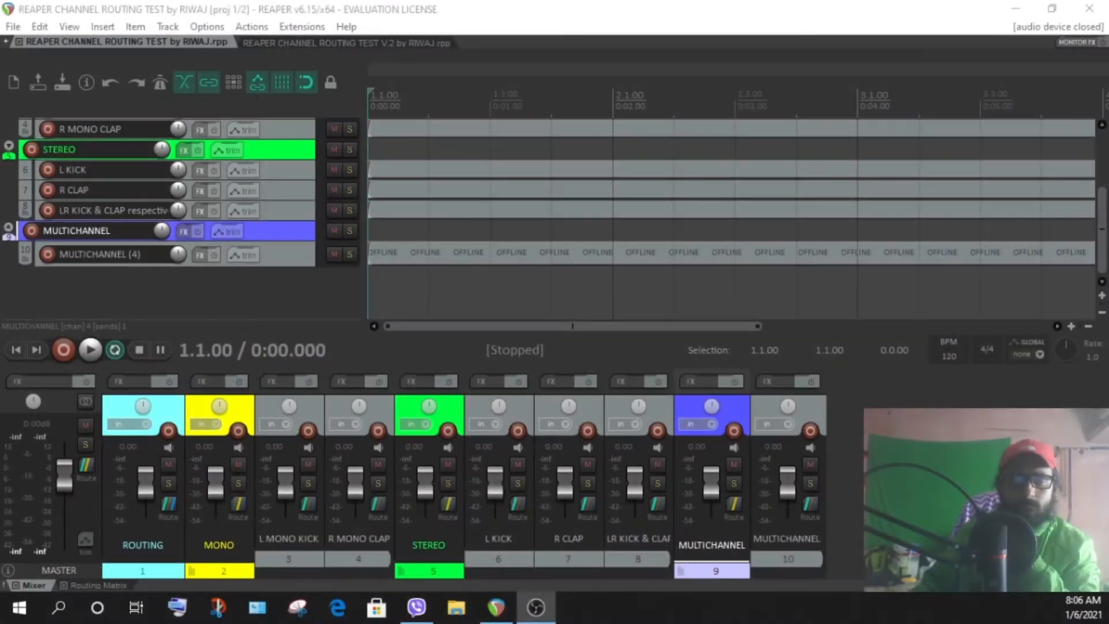
Step: Open the MULTICHANNEL folder's routing settings and examine its master send, channels and send to the ROUTING track
{"action": "left_click", "coordinate": [283, 231]}
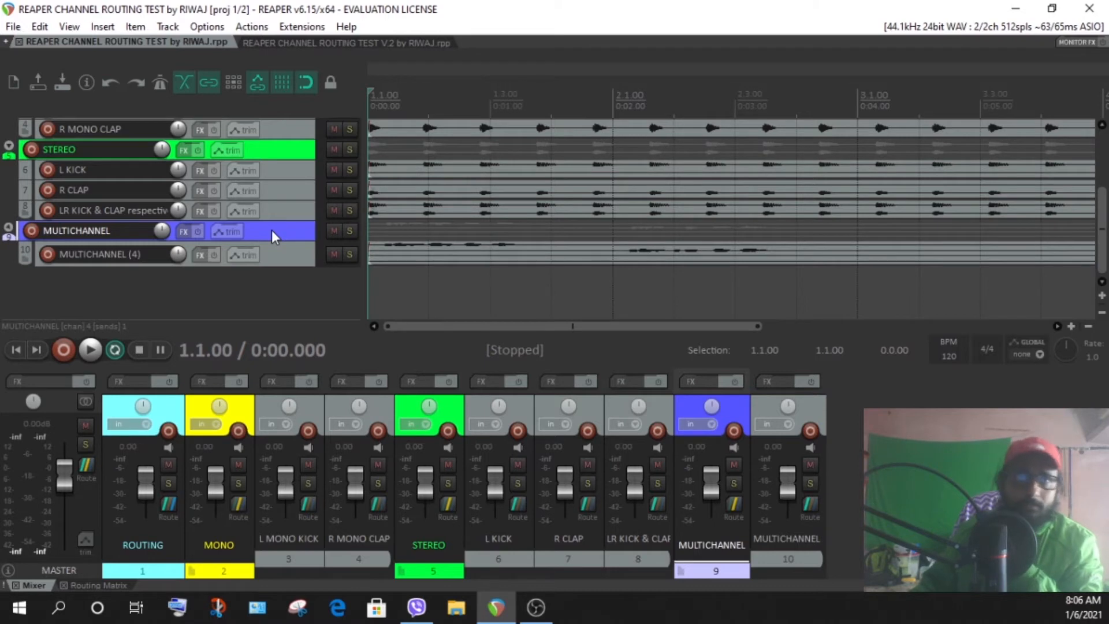
{"action": "left_click", "coordinate": [734, 506]}
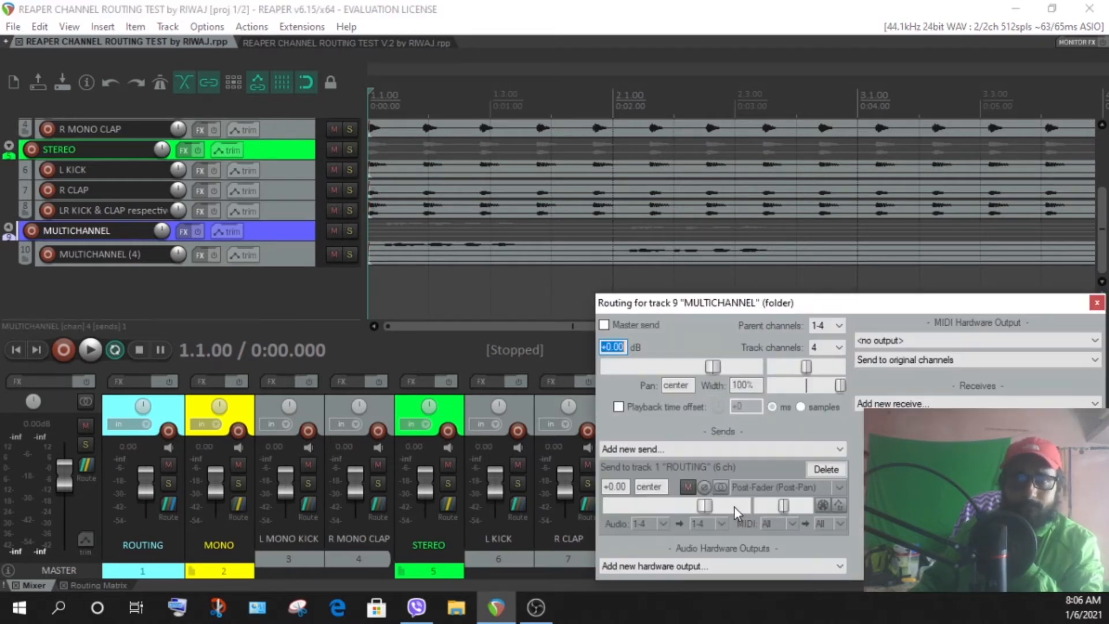
{"action": "left_click_drag", "start_coordinate": [833, 305], "coordinate": [757, 183]}
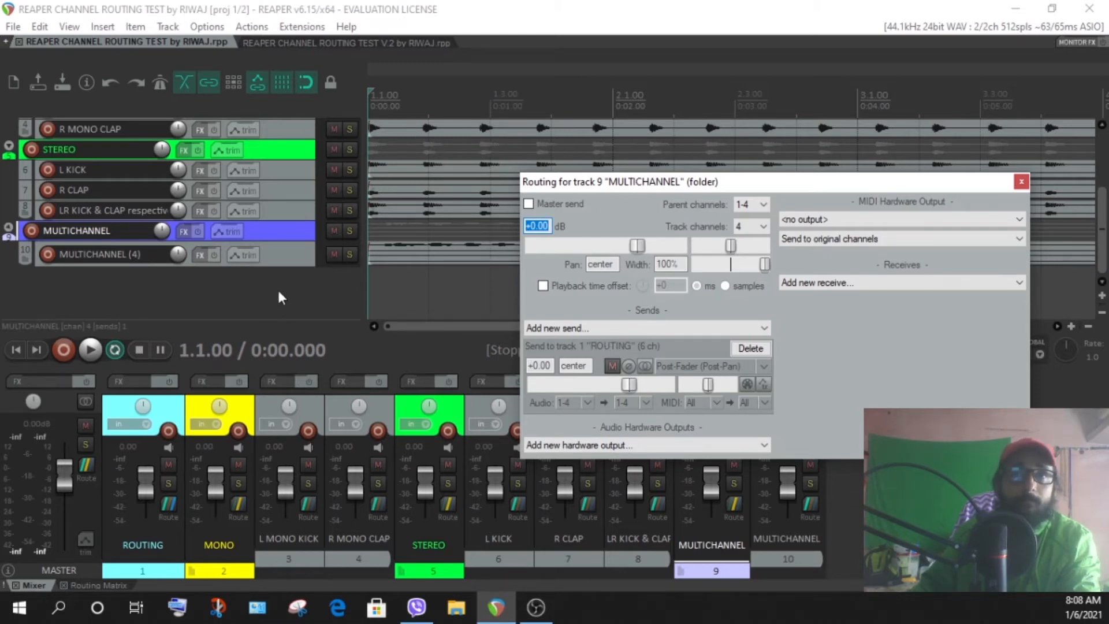
Step: Open the ROUTING track's routing settings, examine its master send, channels and receive from the MULTICHANNEL folder, and close the window
{"action": "scroll", "coordinate": [276, 287], "scroll_direction": "up", "scroll_amount": 3}
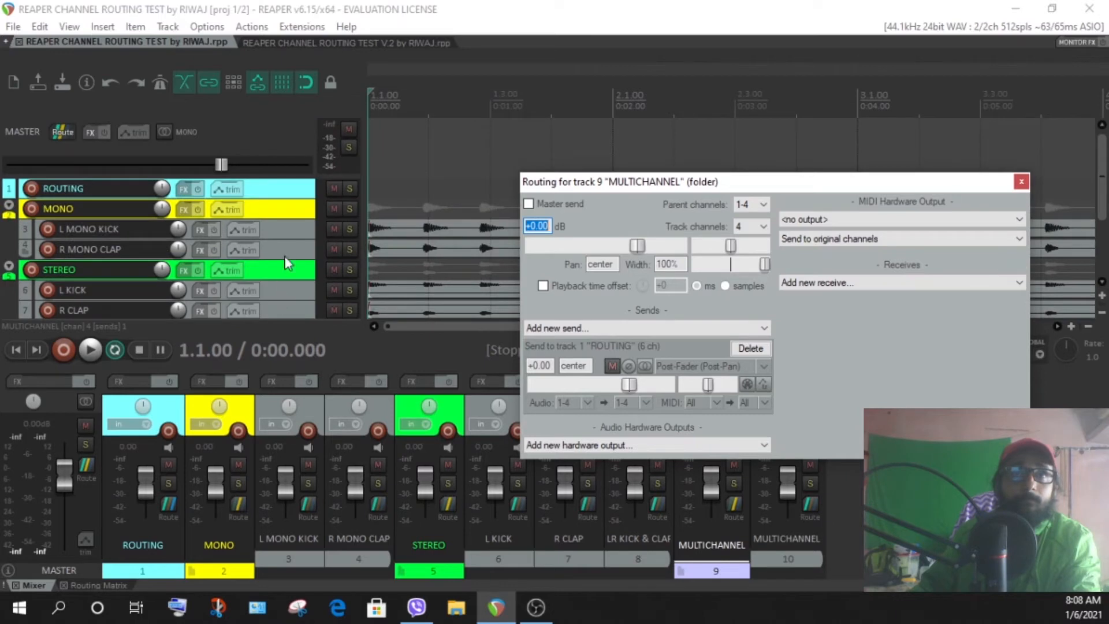
{"action": "left_click", "coordinate": [271, 191]}
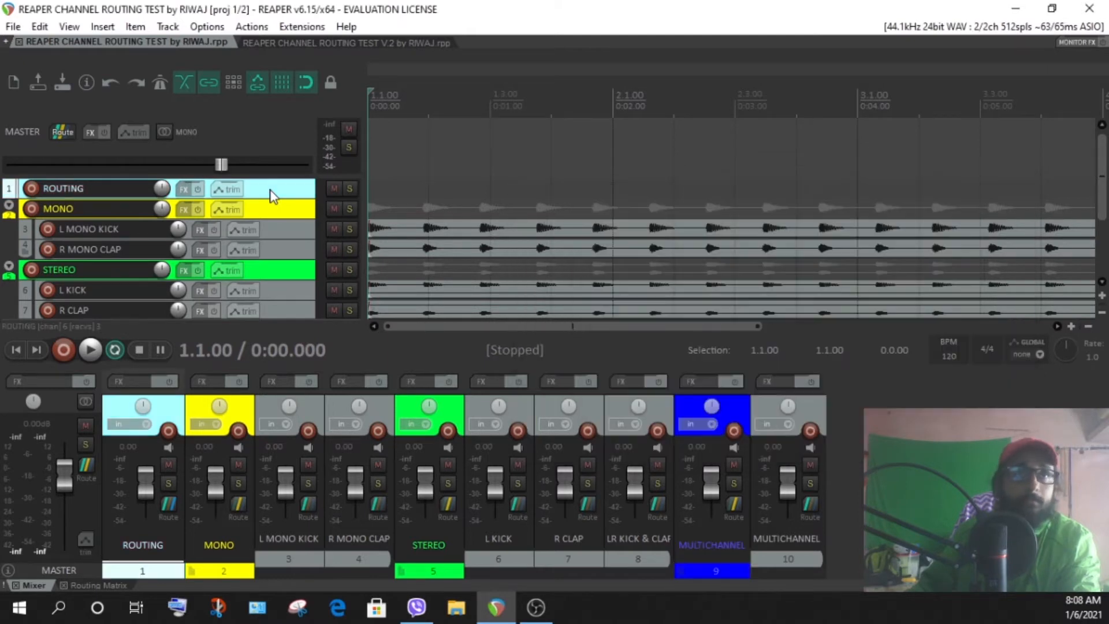
{"action": "left_click", "coordinate": [170, 505]}
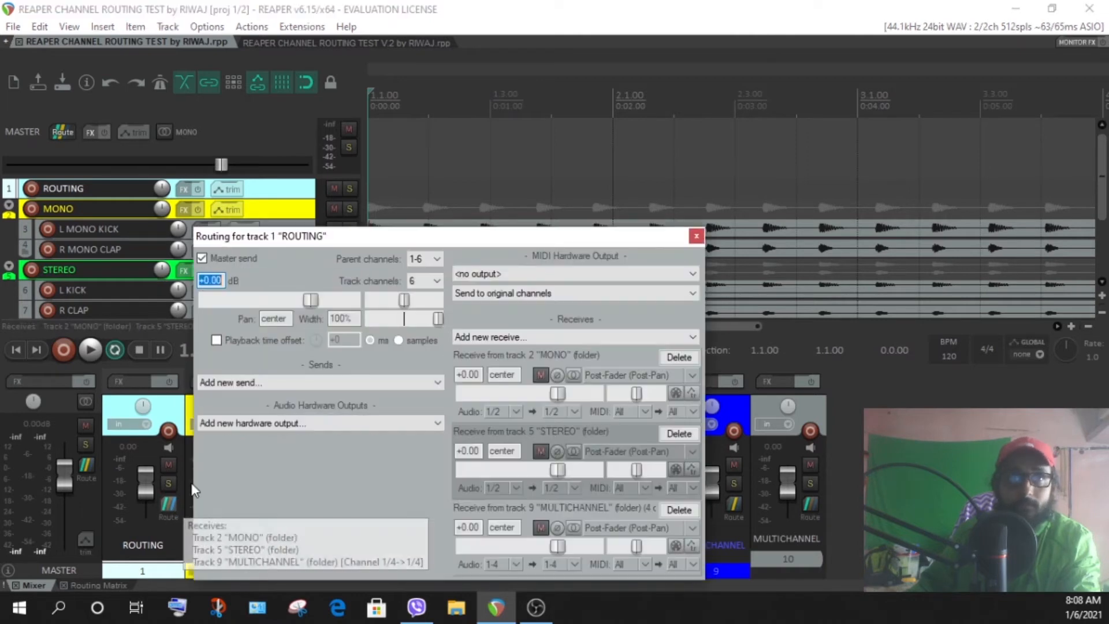
{"action": "left_click", "coordinate": [695, 236]}
Step: Select the MULTICHANNEL folder and examine the audio channels of its send to the ROUTING track in its routing settings
{"action": "scroll", "coordinate": [287, 268], "scroll_direction": "down", "scroll_amount": 3}
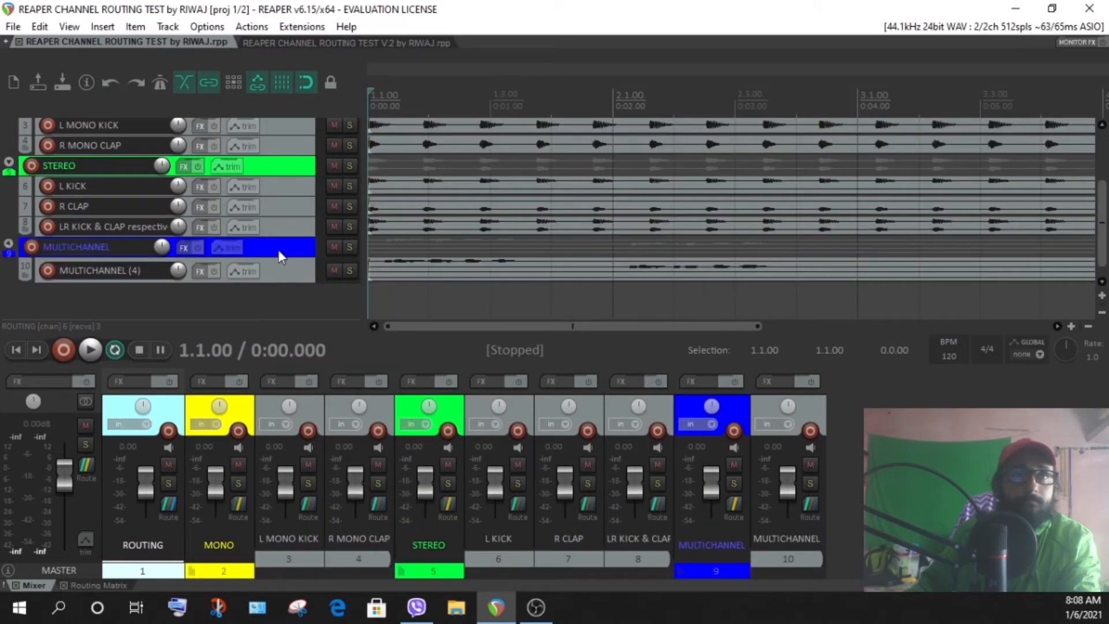
{"action": "left_click", "coordinate": [279, 250]}
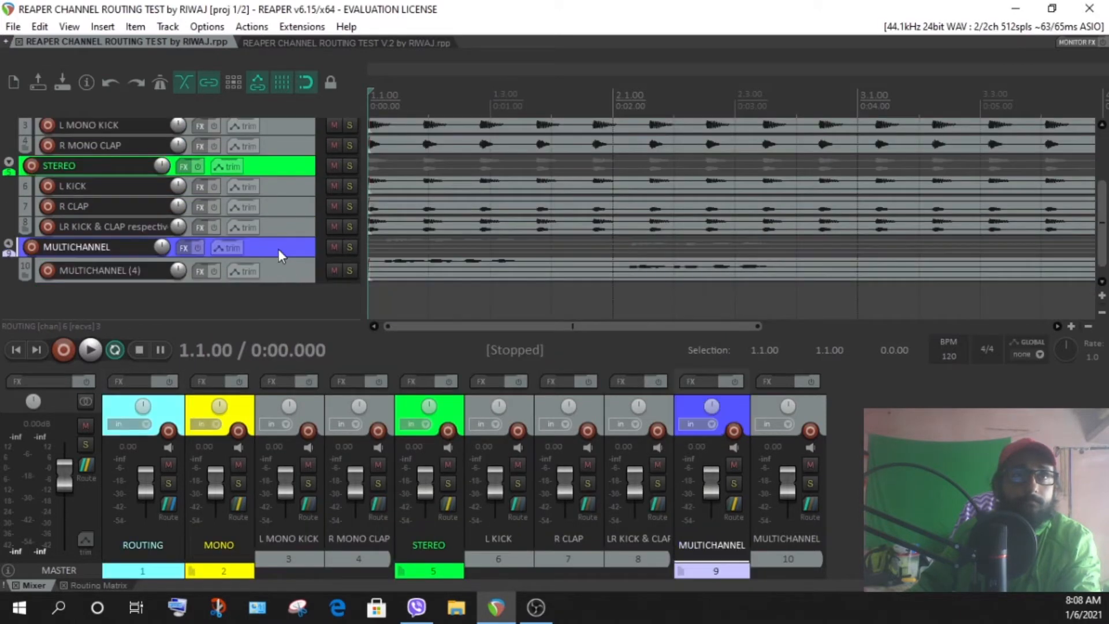
{"action": "left_click", "coordinate": [737, 504]}
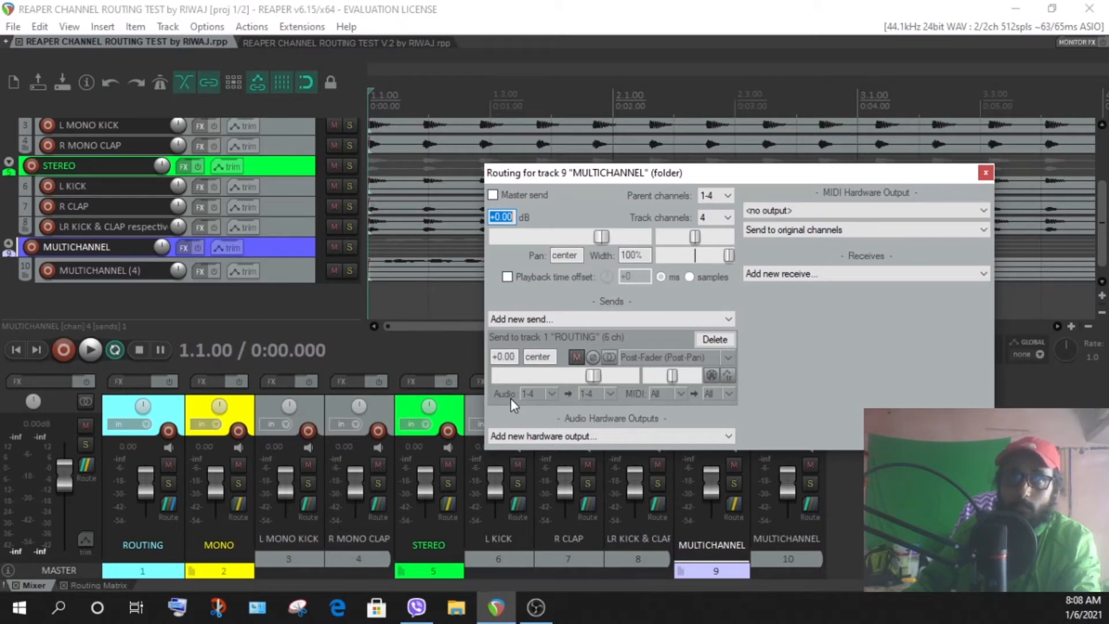
Step: Open the ROUTING track's routing settings and examine its track channels, parent channels and receives from the three folders
{"action": "scroll", "coordinate": [288, 269], "scroll_direction": "up", "scroll_amount": 3}
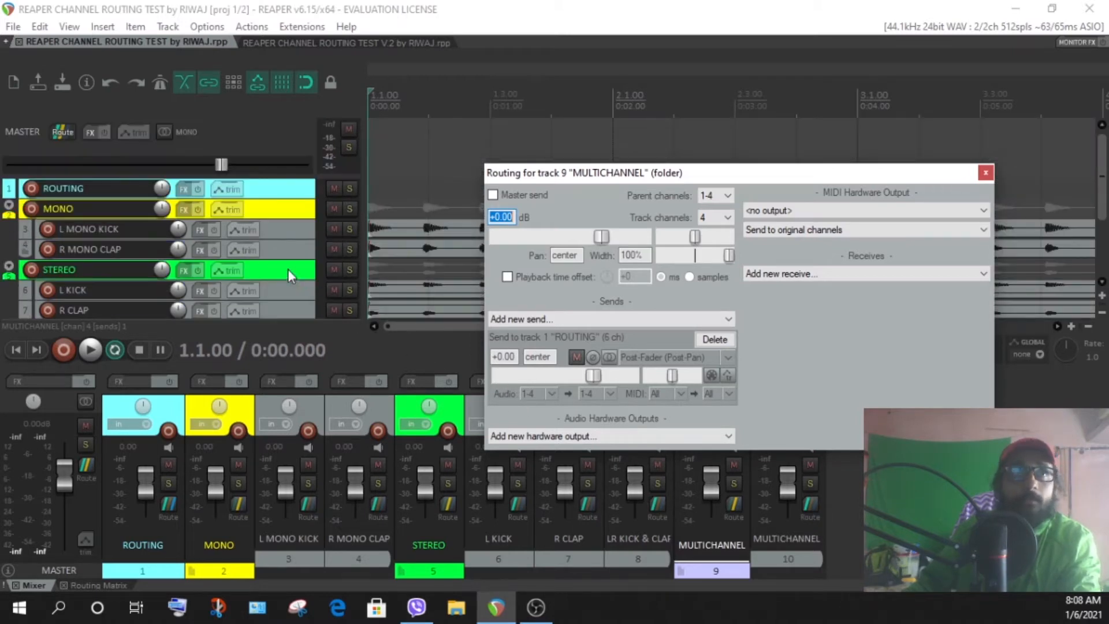
{"action": "left_click", "coordinate": [276, 189]}
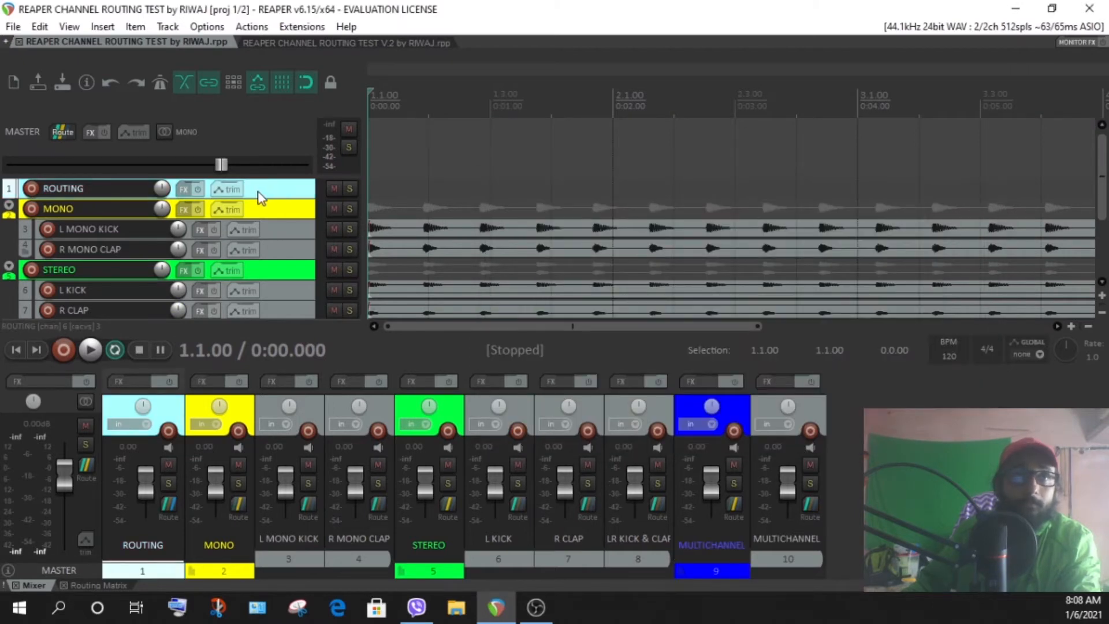
{"action": "left_click", "coordinate": [170, 502]}
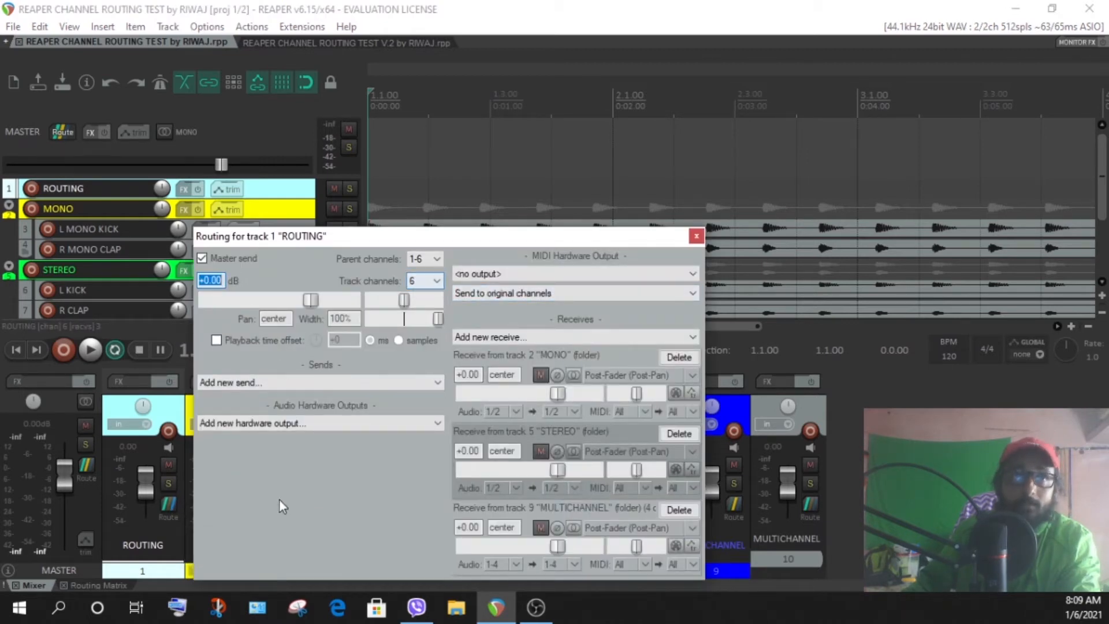
{"action": "left_click_drag", "start_coordinate": [437, 240], "coordinate": [622, 150]}
{"action": "scroll", "coordinate": [306, 235], "scroll_direction": "down", "scroll_amount": 3}
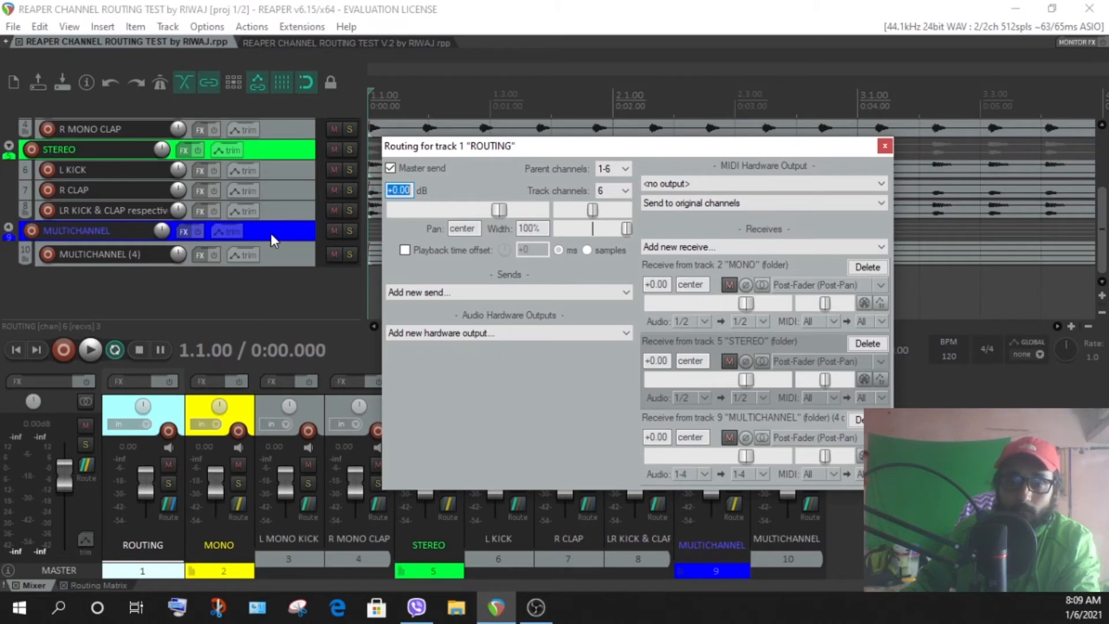
Step: Compare the MULTICHANNEL folder with the ROUTING track, reviewing the ROUTING track's routing settings again and closing them
{"action": "left_click", "coordinate": [144, 239]}
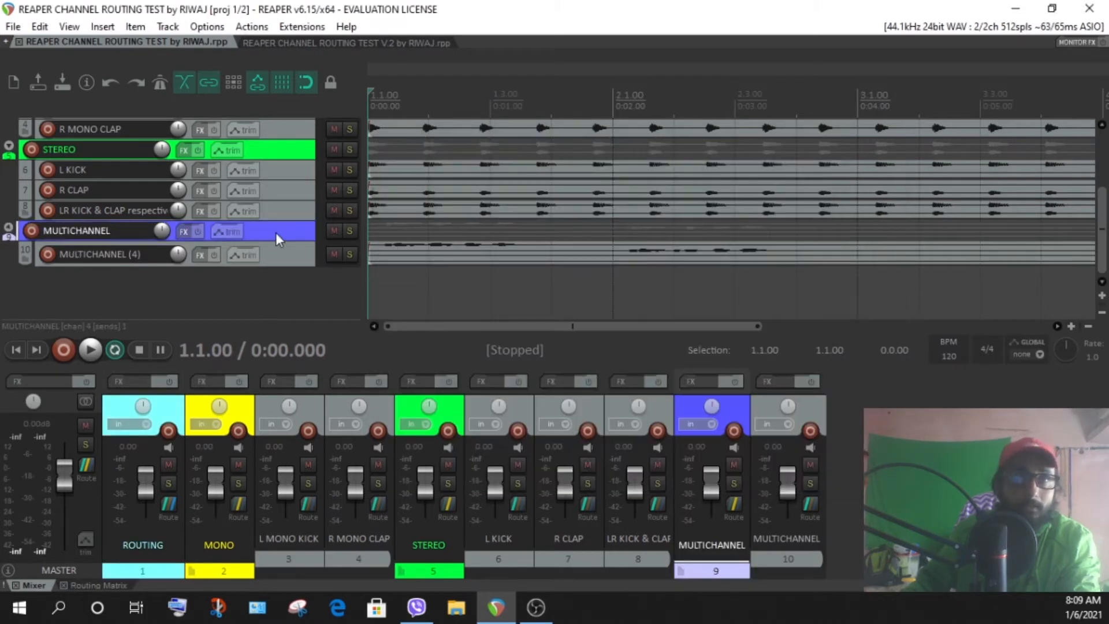
{"action": "scroll", "coordinate": [283, 251], "scroll_direction": "up", "scroll_amount": 5}
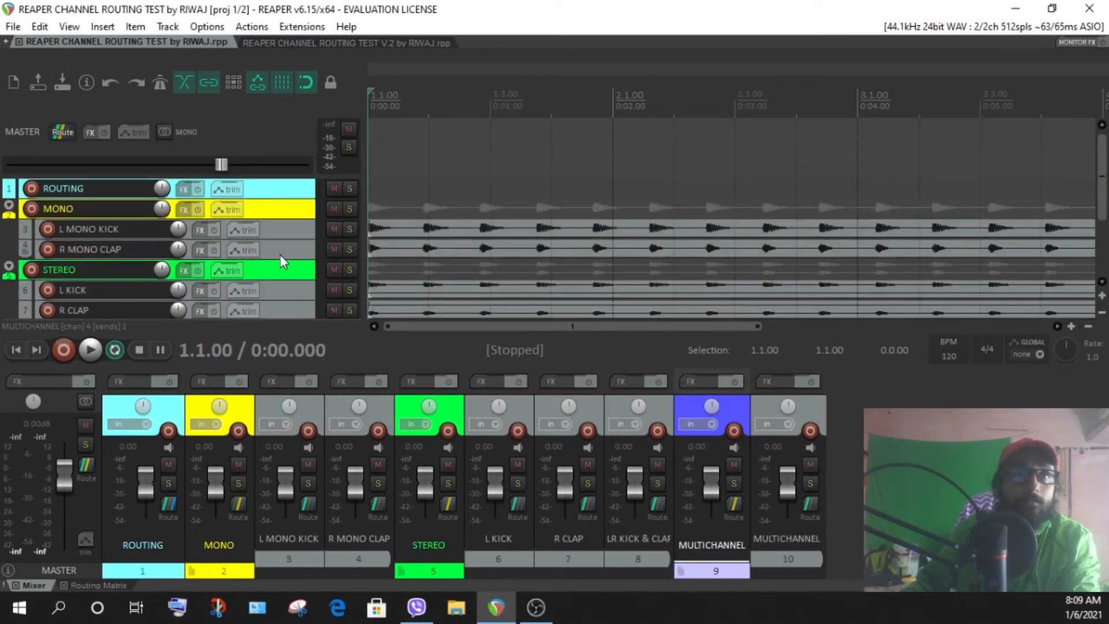
{"action": "left_click", "coordinate": [269, 186]}
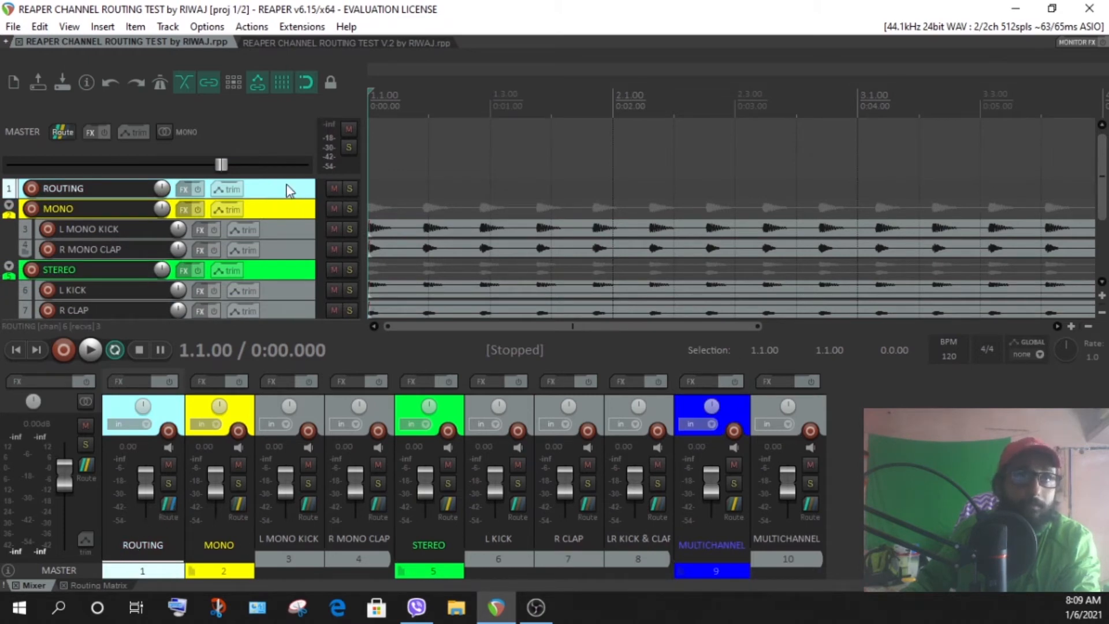
{"action": "key", "text": "i"}
{"action": "left_click_drag", "start_coordinate": [533, 240], "coordinate": [603, 201]}
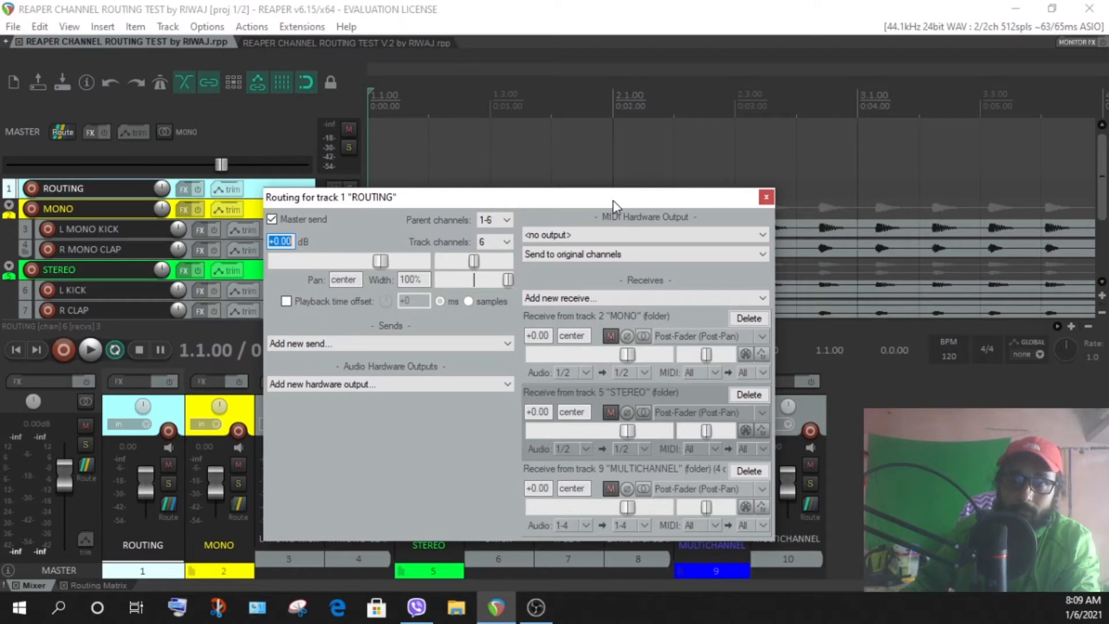
{"action": "left_click", "coordinate": [765, 200]}
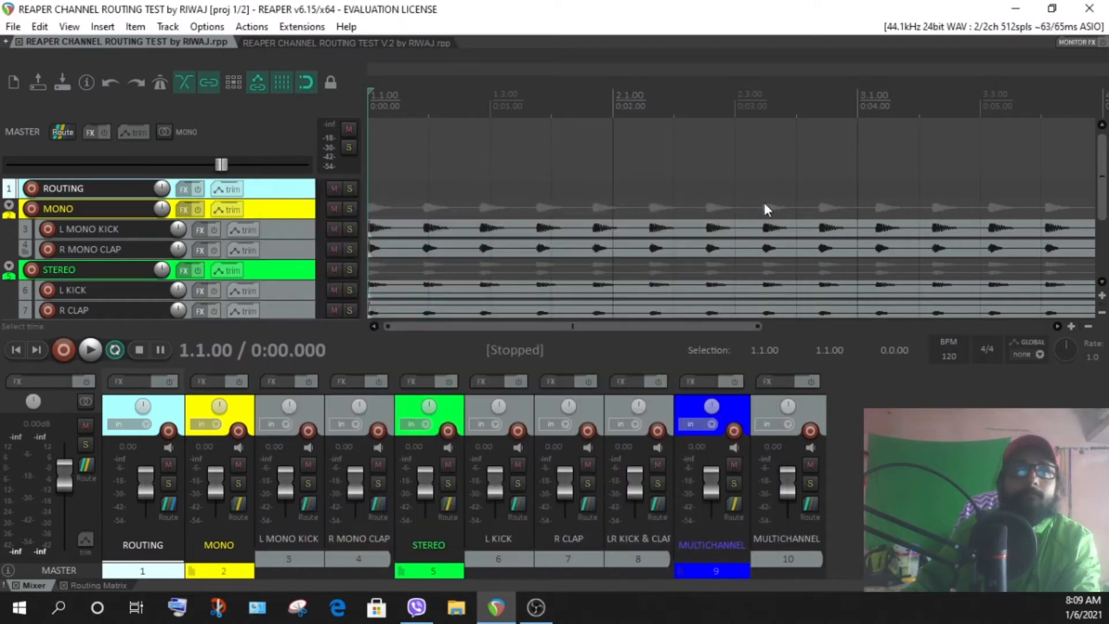
Step: Examine the destination channel options of the MULTICHANNEL folder's send to the ROUTING track, keeping channels 1-4
{"action": "scroll", "coordinate": [292, 247], "scroll_direction": "down", "scroll_amount": 3}
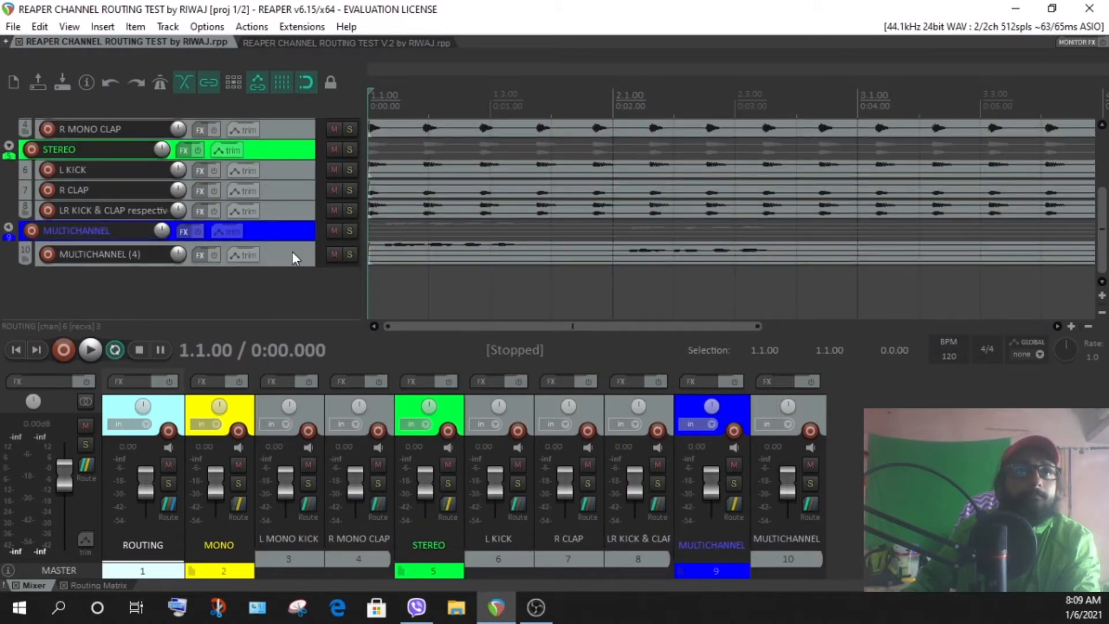
{"action": "left_click", "coordinate": [293, 255]}
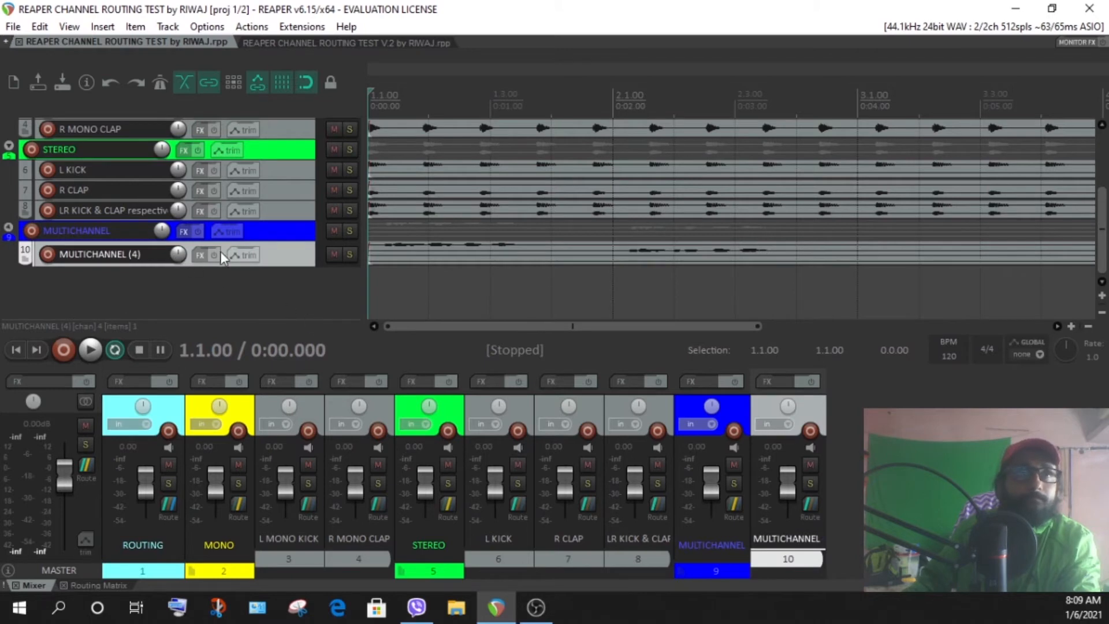
{"action": "left_click", "coordinate": [266, 229]}
{"action": "left_click", "coordinate": [734, 505]}
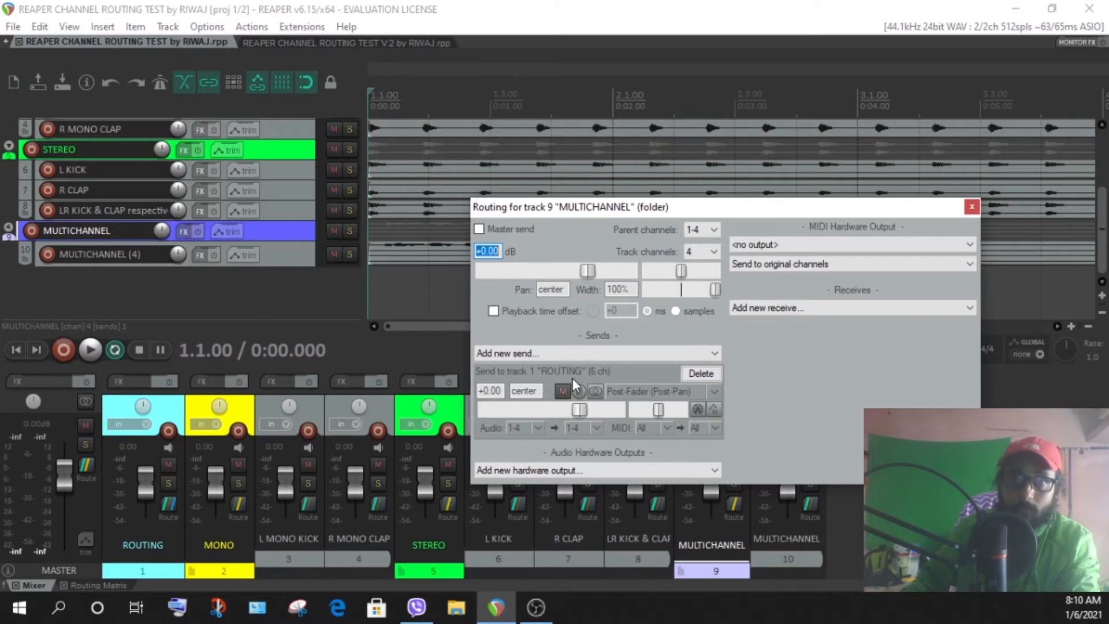
{"action": "left_click", "coordinate": [597, 431]}
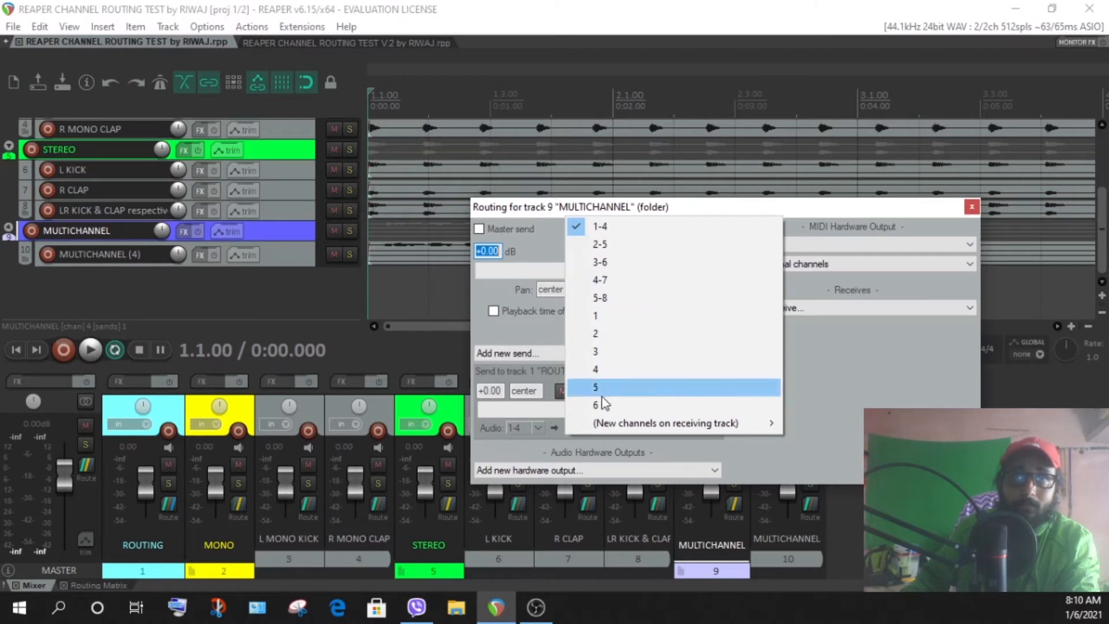
{"action": "left_click", "coordinate": [528, 453]}
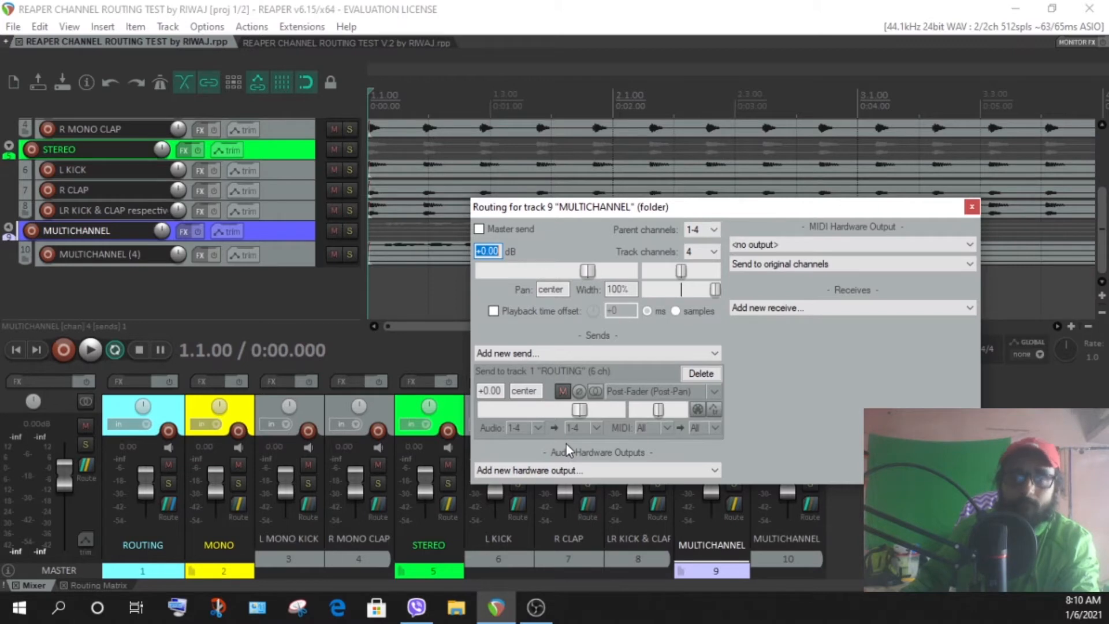
Step: Examine the parent send and channel settings of the MULTICHANNEL (4) child track, close its routing window and deselect the track
{"action": "left_click", "coordinate": [282, 252]}
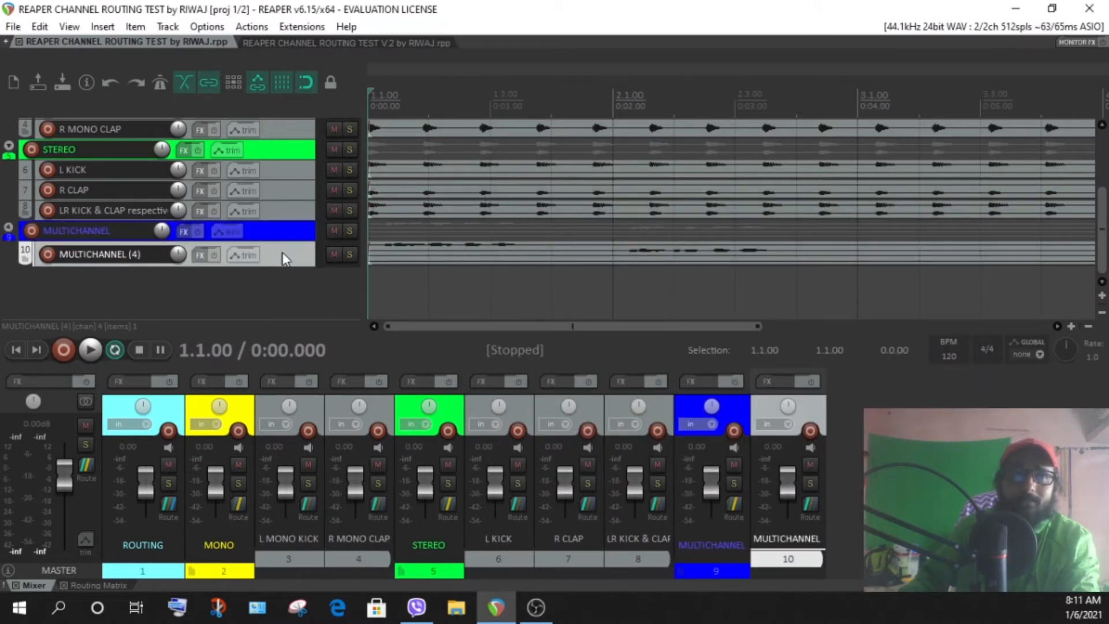
{"action": "left_click", "coordinate": [283, 230]}
{"action": "left_click", "coordinate": [288, 258]}
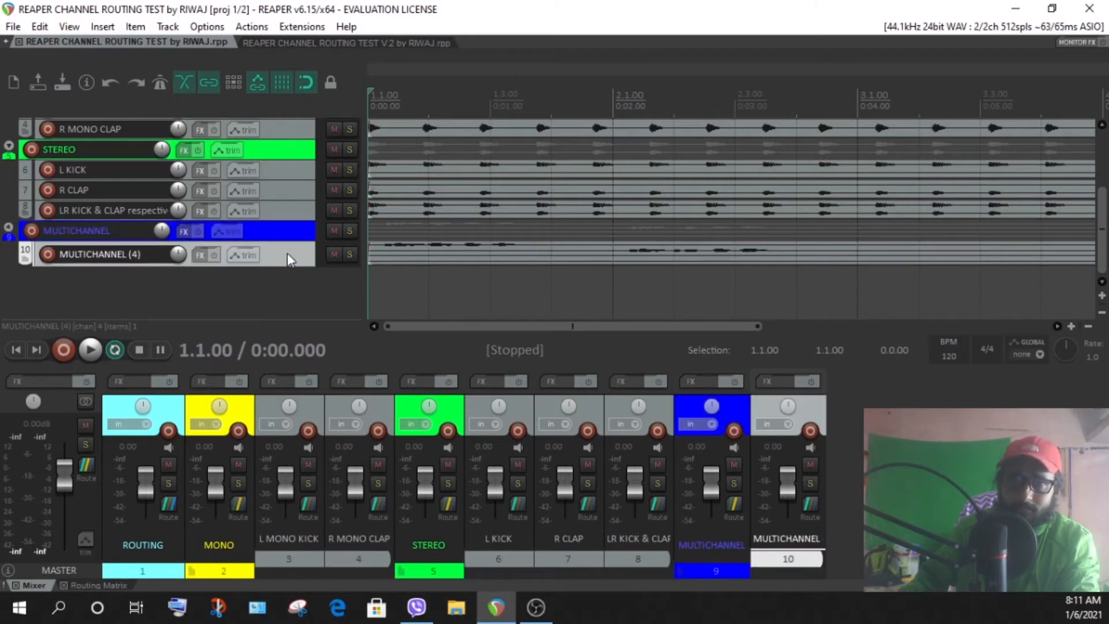
{"action": "left_click", "coordinate": [811, 503]}
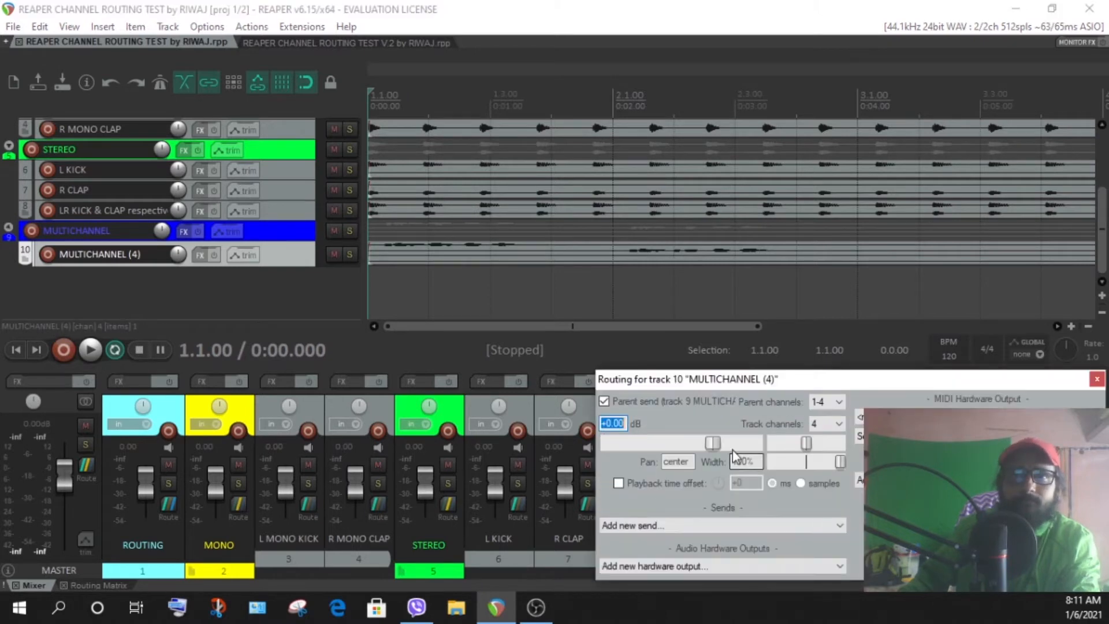
{"action": "left_click_drag", "start_coordinate": [762, 442], "coordinate": [653, 269]}
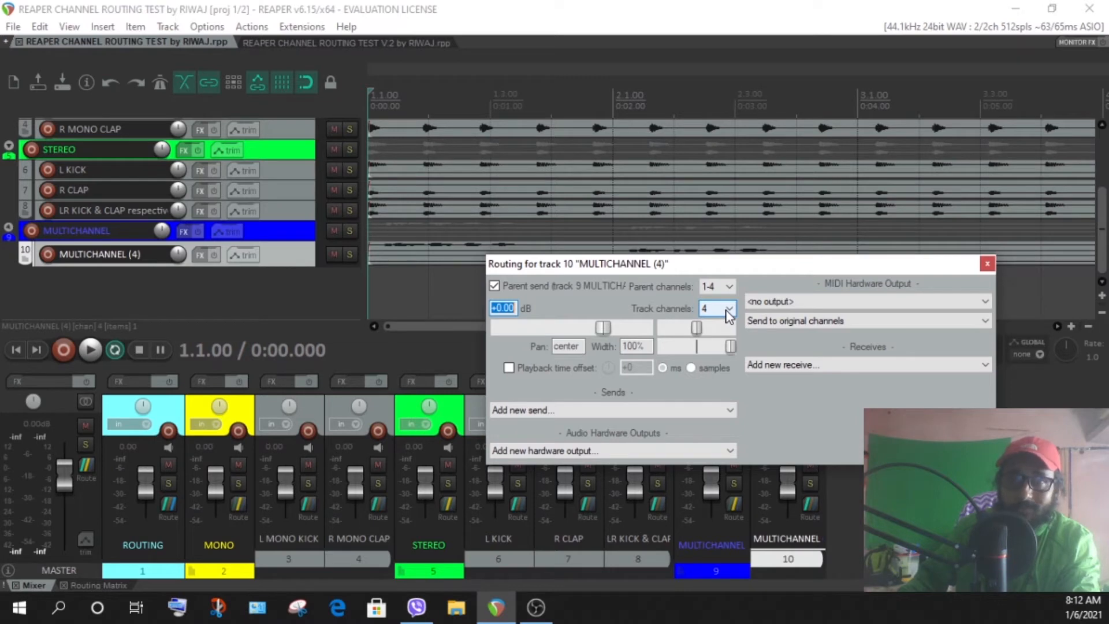
{"action": "left_click", "coordinate": [986, 265]}
{"action": "left_click", "coordinate": [234, 295]}
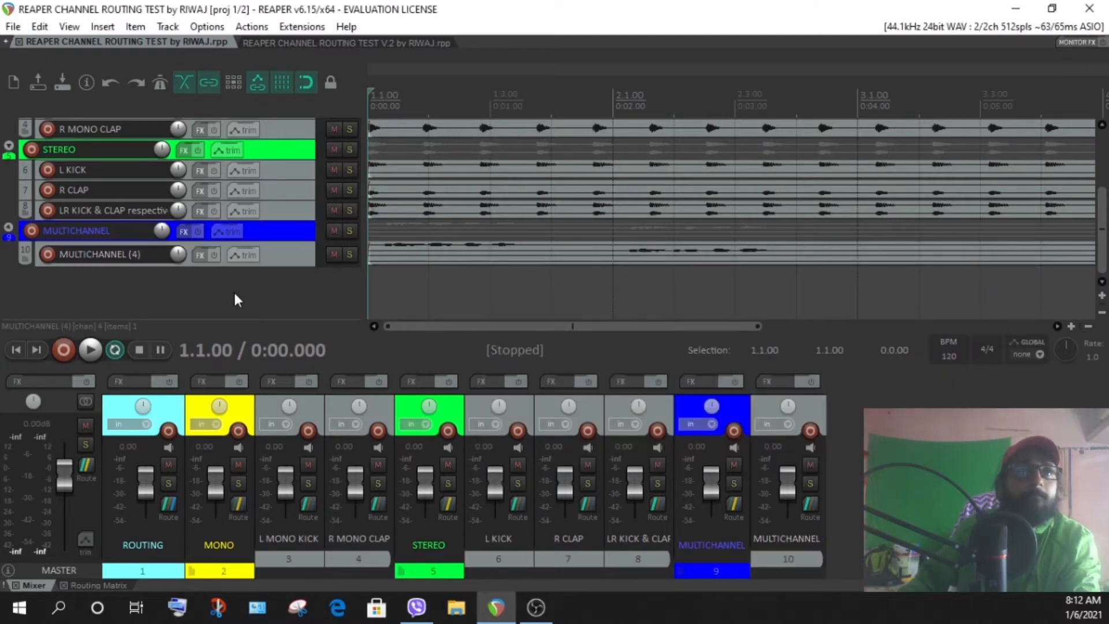
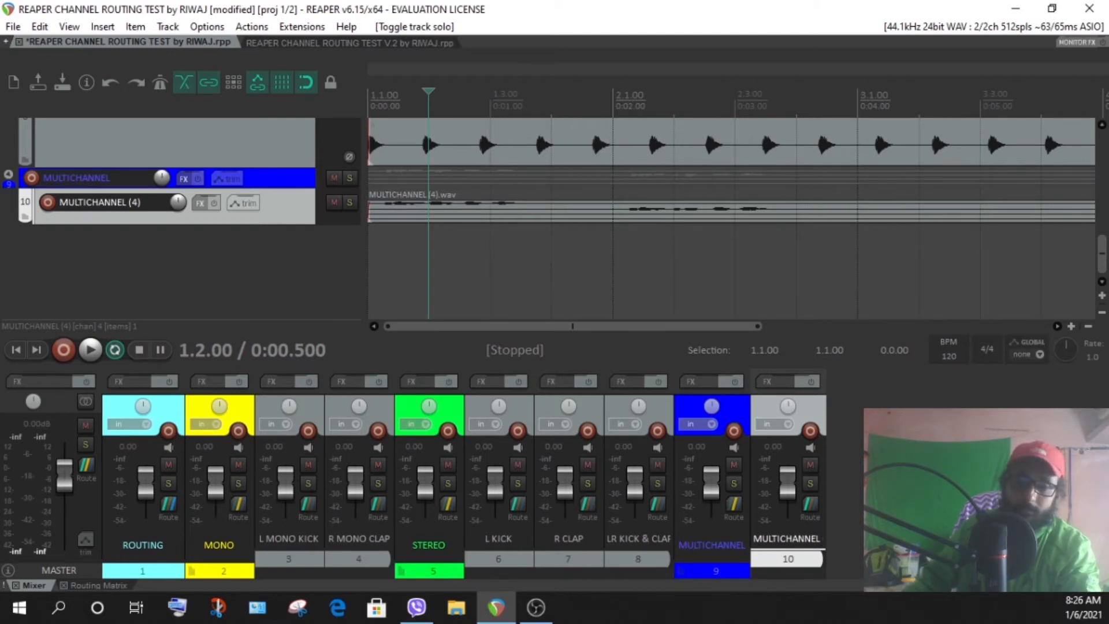
Step: Open the master track's output settings
{"action": "left_click_drag", "start_coordinate": [1102, 254], "coordinate": [1102, 153]}
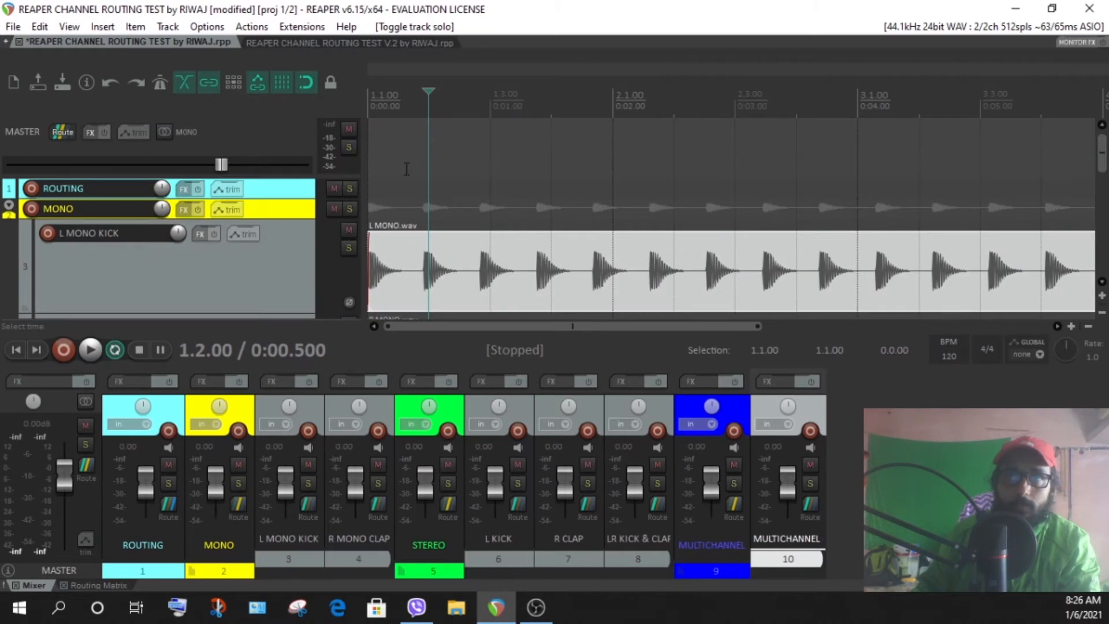
{"action": "left_click", "coordinate": [64, 131]}
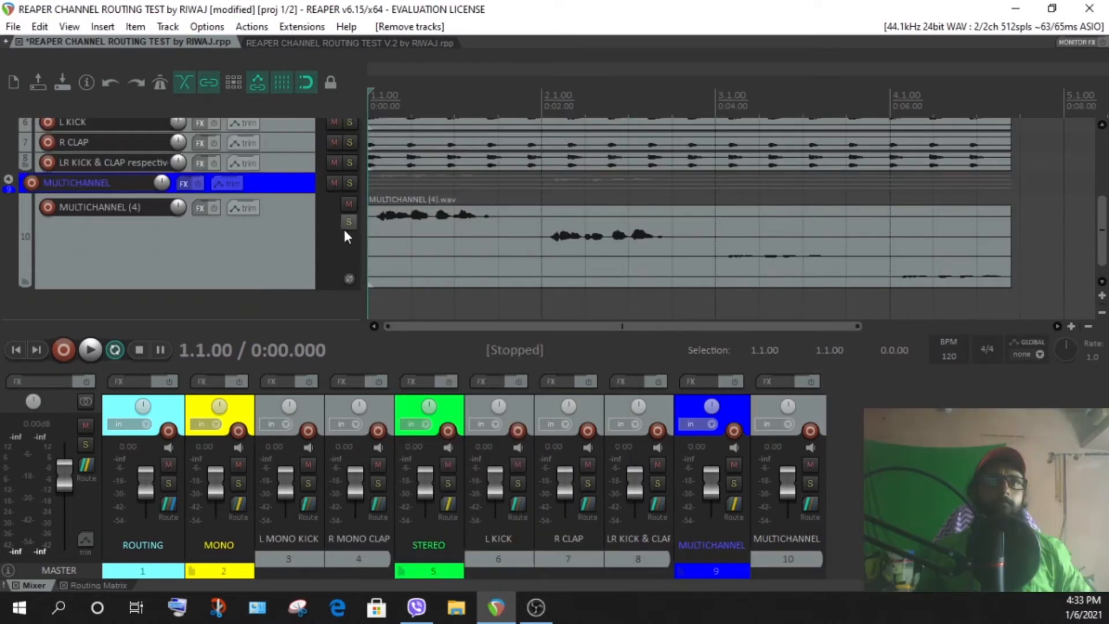
Step: Solo the MULTICHANNEL (4) track, play it to check the meters on its folder, the ROUTING track and the master, and stop playback
{"action": "left_click", "coordinate": [348, 222]}
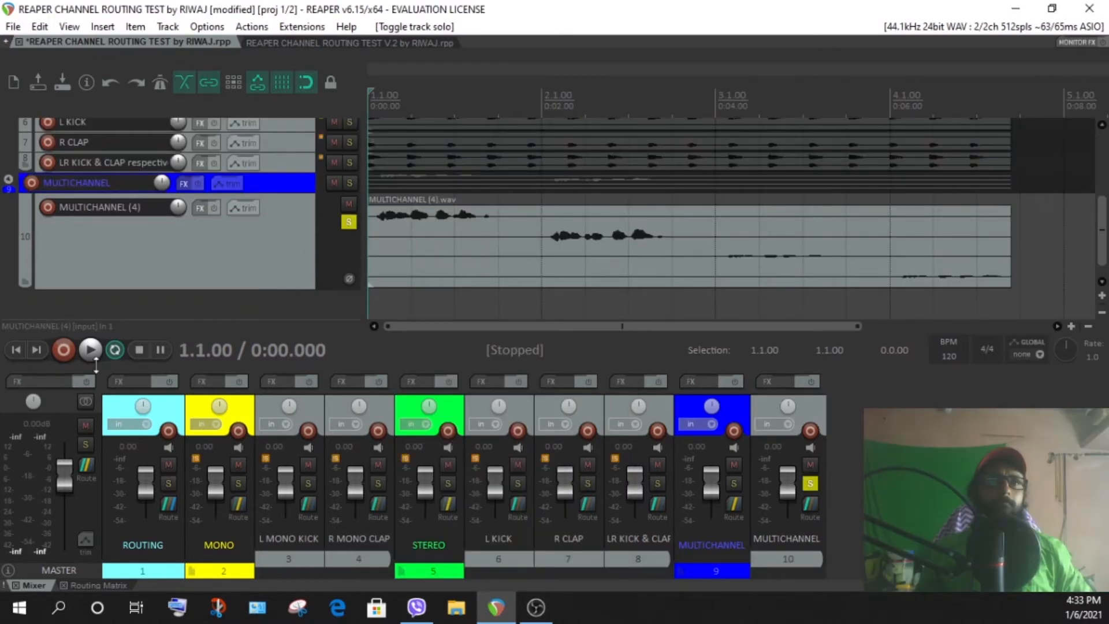
{"action": "left_click", "coordinate": [95, 352]}
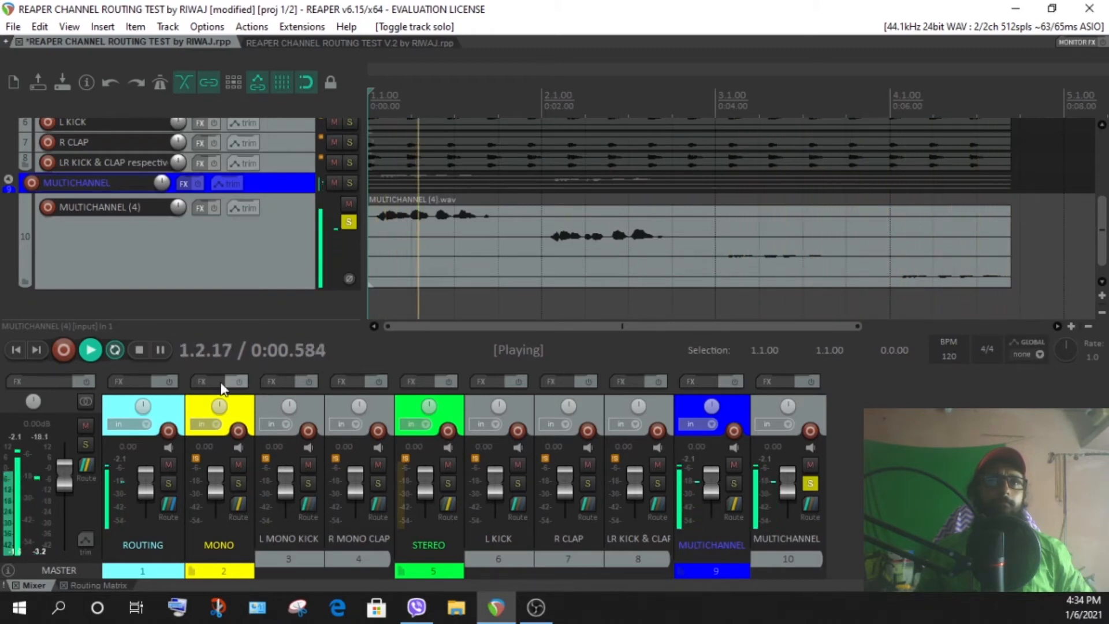
{"action": "left_click", "coordinate": [139, 349]}
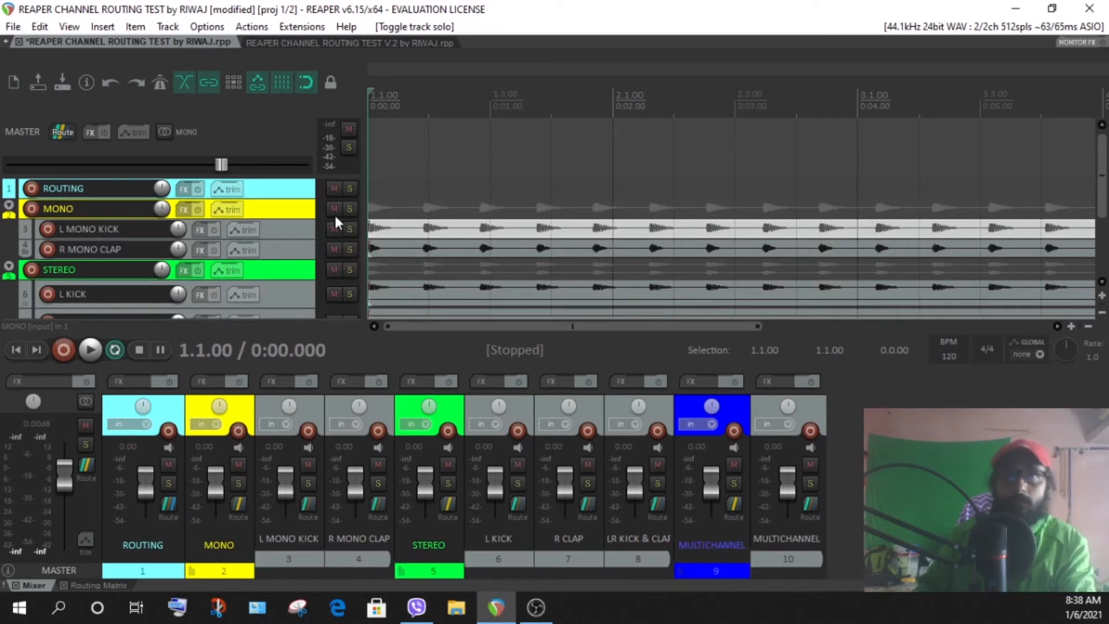
Step: Examine the master track's channel count and its hardware output assignments and levels, and close the output settings
{"action": "scroll", "coordinate": [283, 187], "scroll_direction": "down", "scroll_amount": 3}
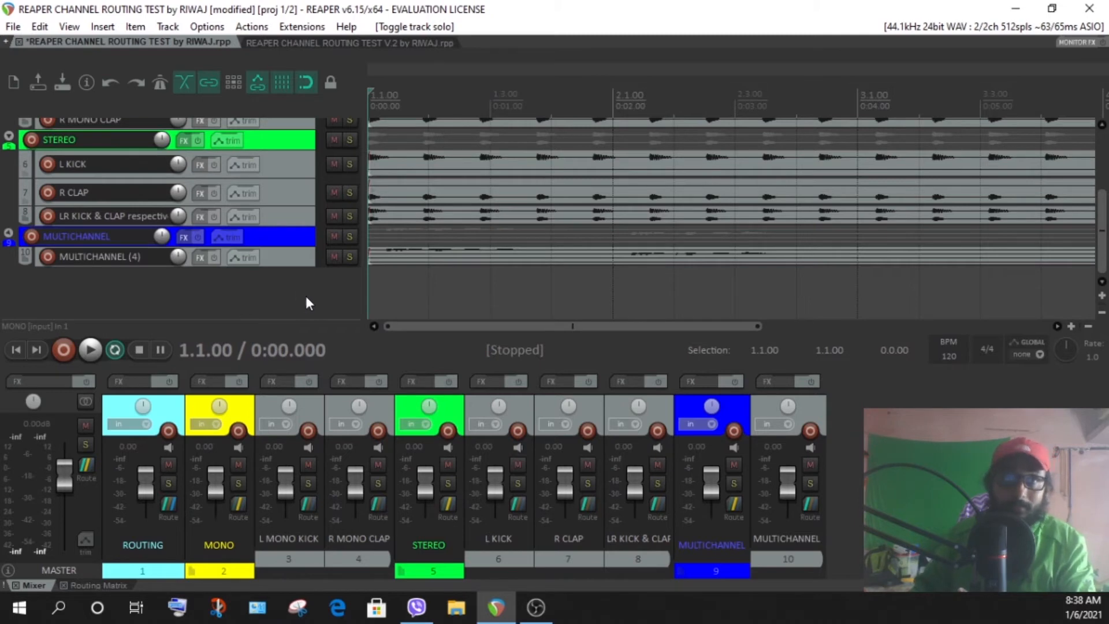
{"action": "scroll", "coordinate": [309, 302], "scroll_direction": "up", "scroll_amount": 3}
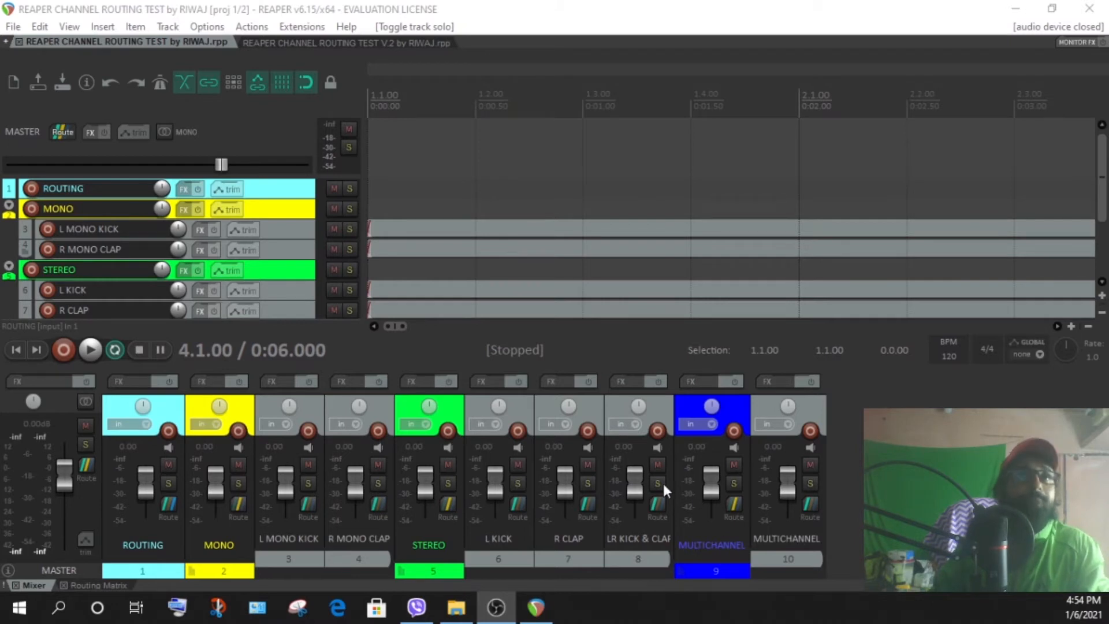
{"action": "left_click", "coordinate": [276, 144]}
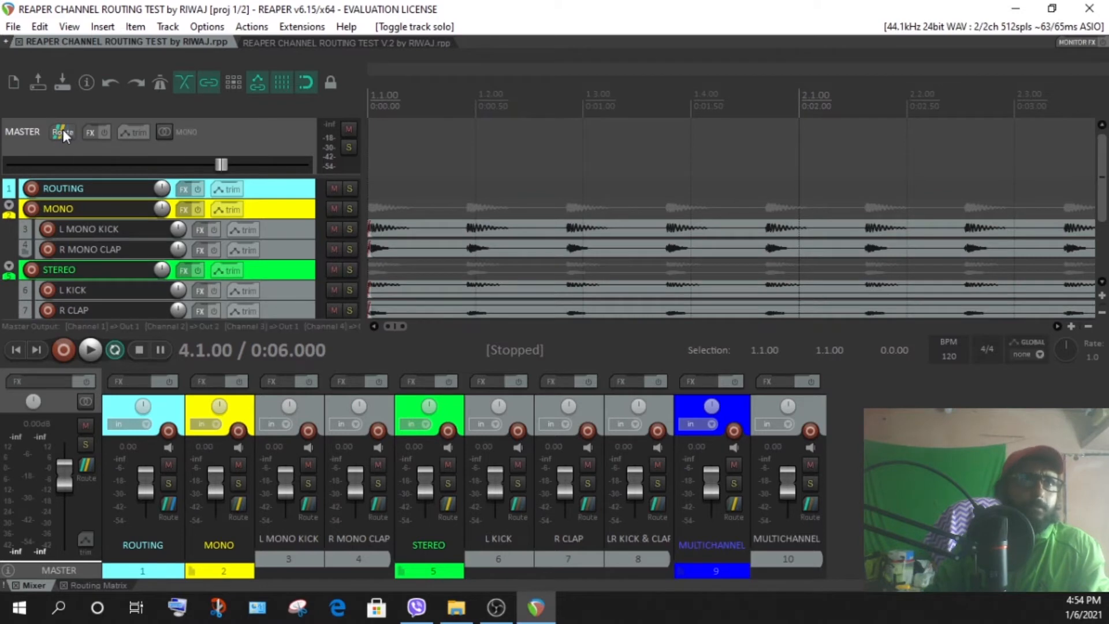
{"action": "mouse_move", "coordinate": [63, 132]}
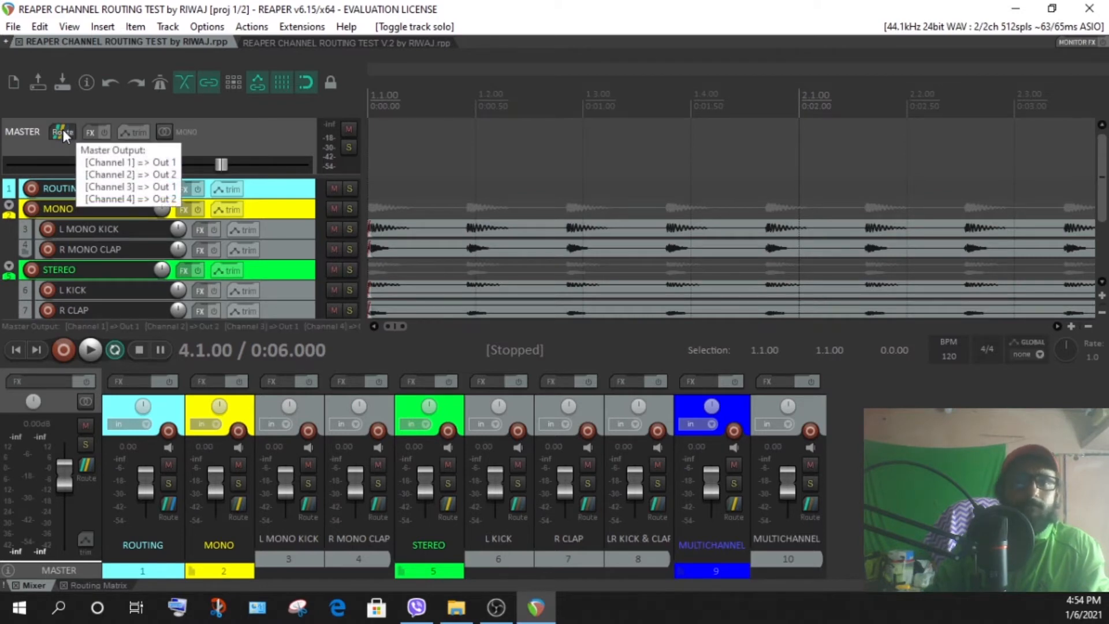
{"action": "left_click", "coordinate": [64, 129]}
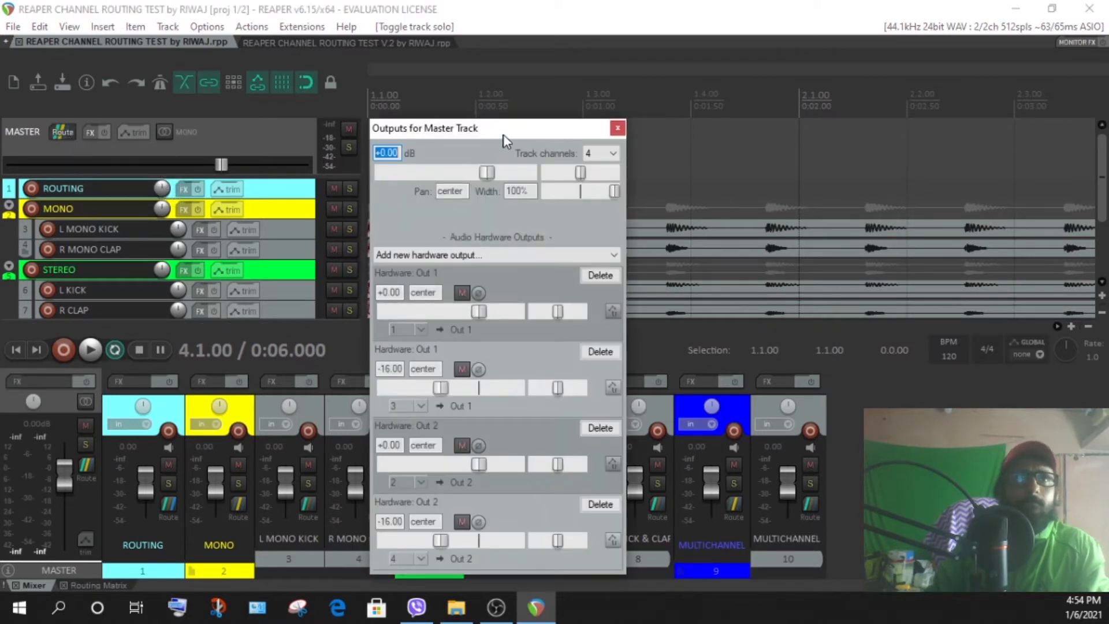
{"action": "left_click_drag", "start_coordinate": [504, 134], "coordinate": [822, 71]}
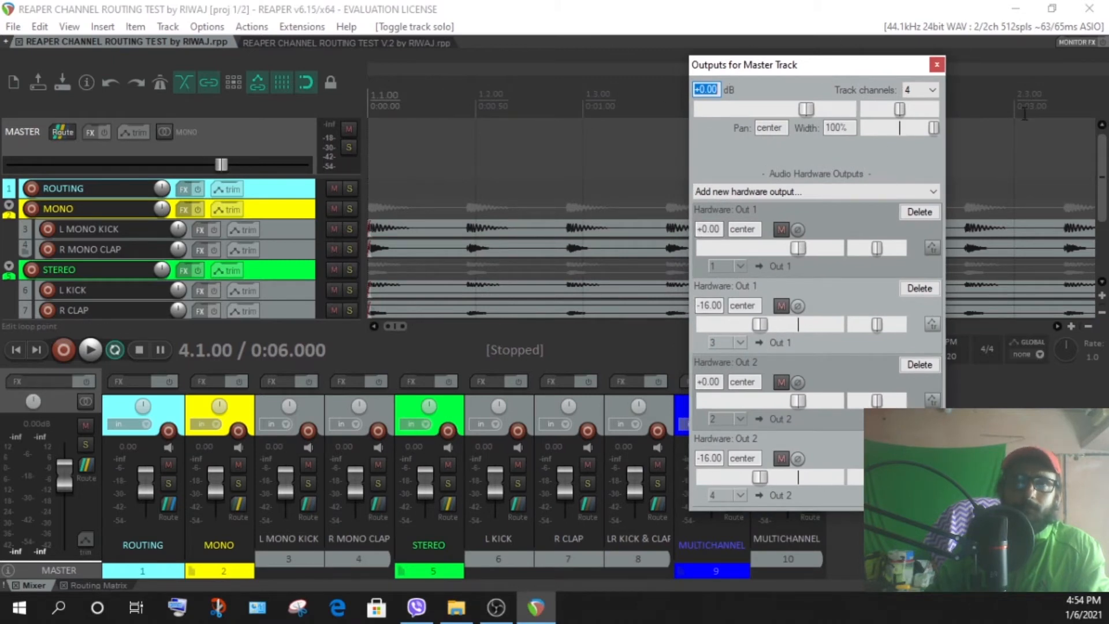
{"action": "left_click", "coordinate": [940, 65]}
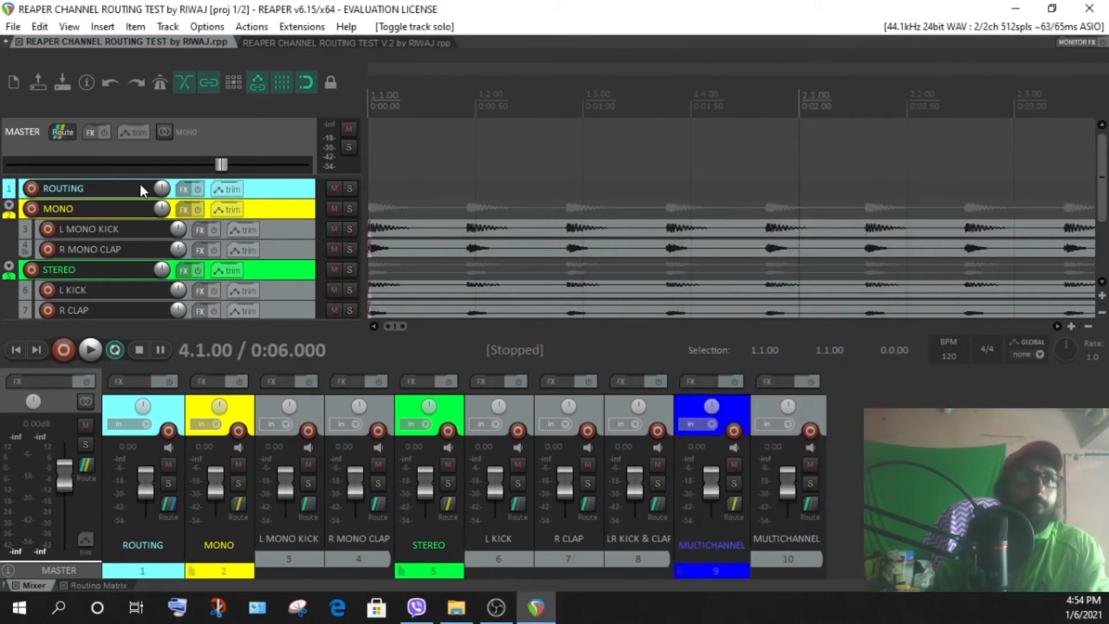
Step: Review the ROUTING track, the MONO folder and its L MONO KICK and R MONO CLAP child tracks by selecting each in turn
{"action": "left_click", "coordinate": [276, 189]}
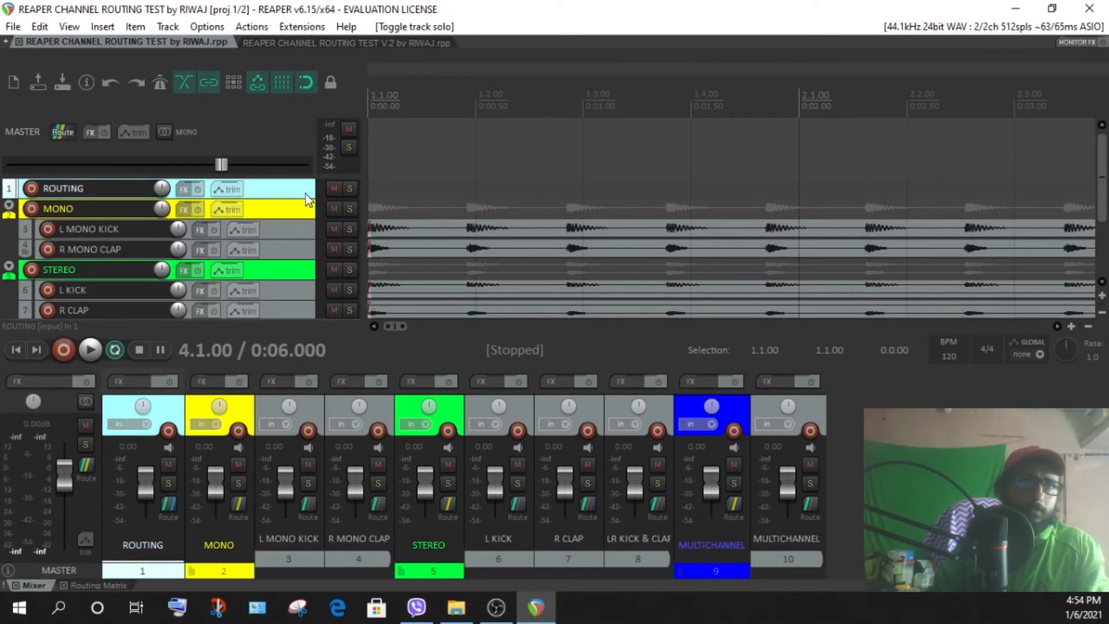
{"action": "left_click", "coordinate": [268, 211]}
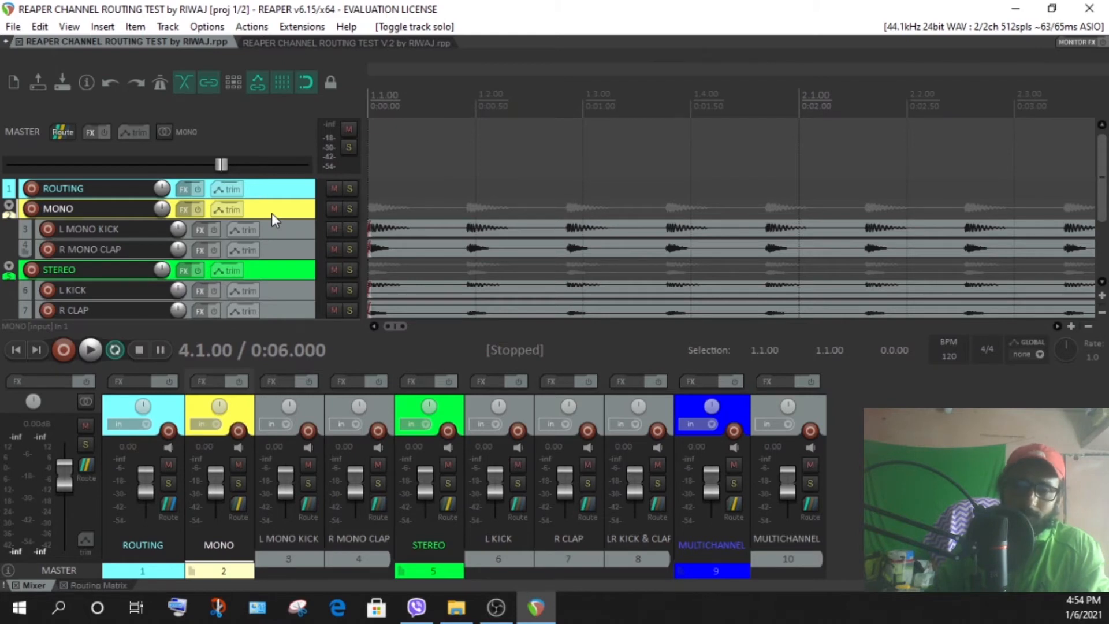
{"action": "scroll", "coordinate": [272, 213], "scroll_direction": "down", "scroll_amount": 3}
{"action": "scroll", "coordinate": [283, 240], "scroll_direction": "up", "scroll_amount": 3}
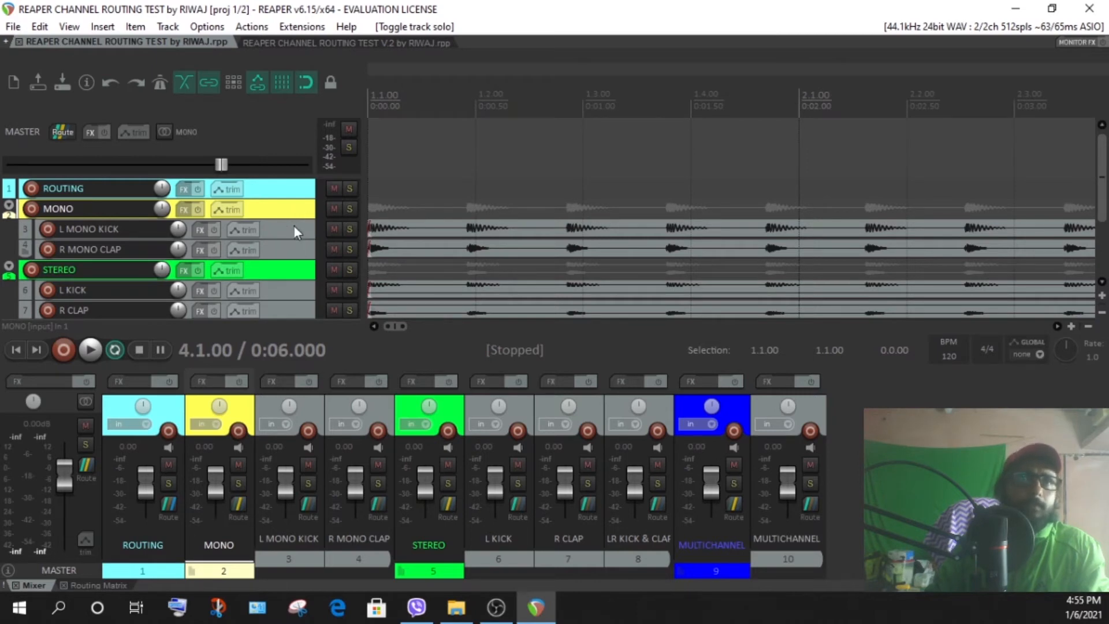
{"action": "left_click", "coordinate": [295, 231]}
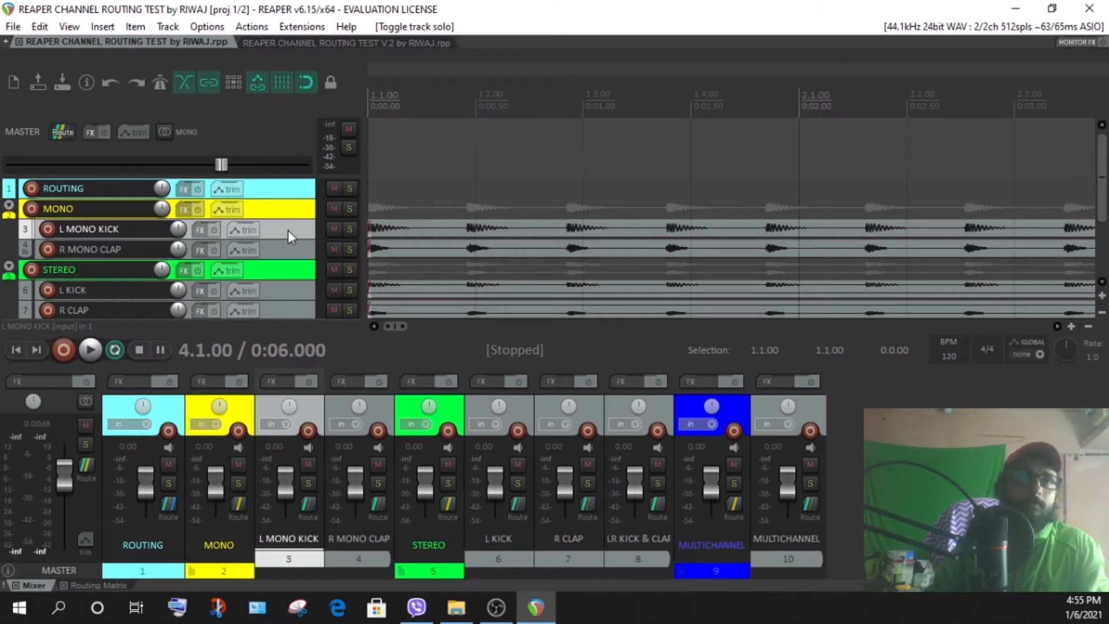
{"action": "left_click", "coordinate": [289, 249]}
{"action": "left_click", "coordinate": [290, 227]}
{"action": "left_click", "coordinate": [288, 252]}
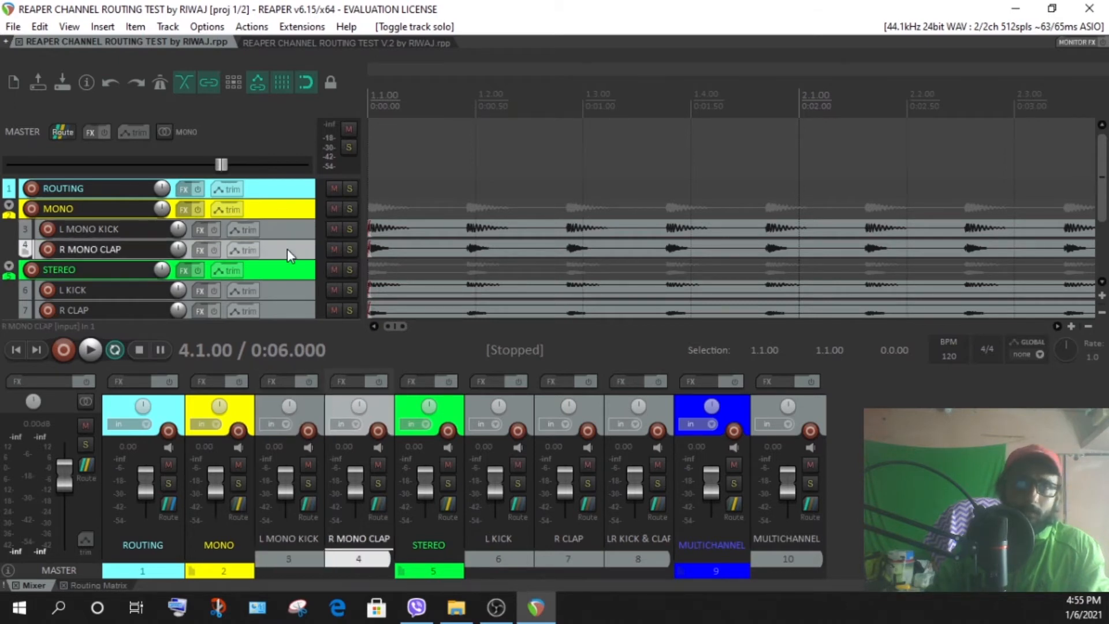
{"action": "left_click", "coordinate": [285, 207]}
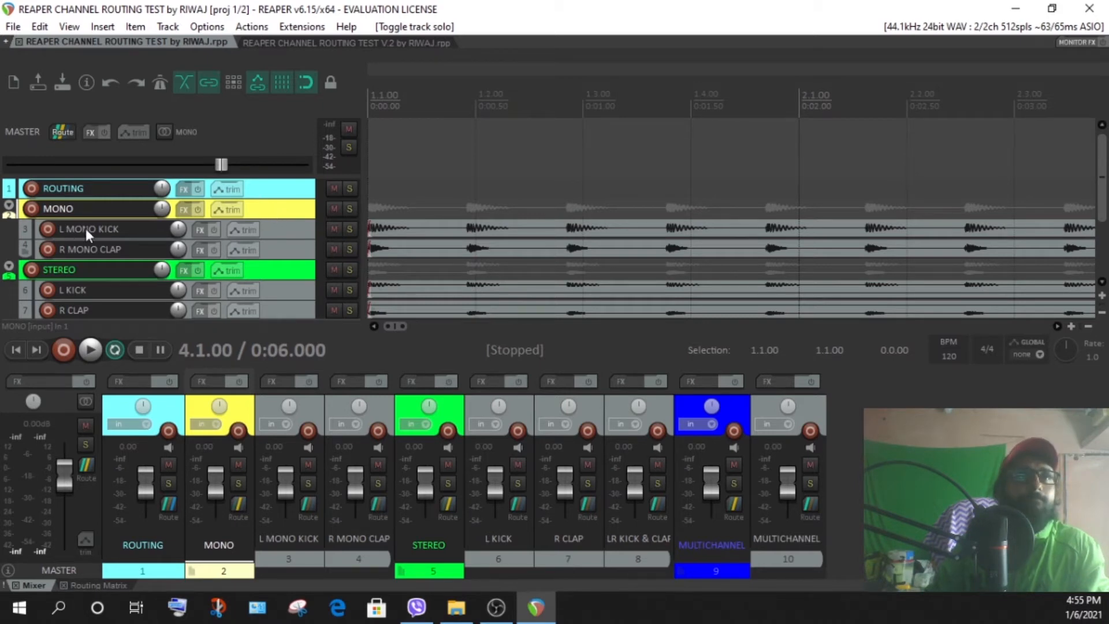
Step: Open the MONO folder's routing settings and move the window clear of the track list
{"action": "left_click", "coordinate": [241, 504]}
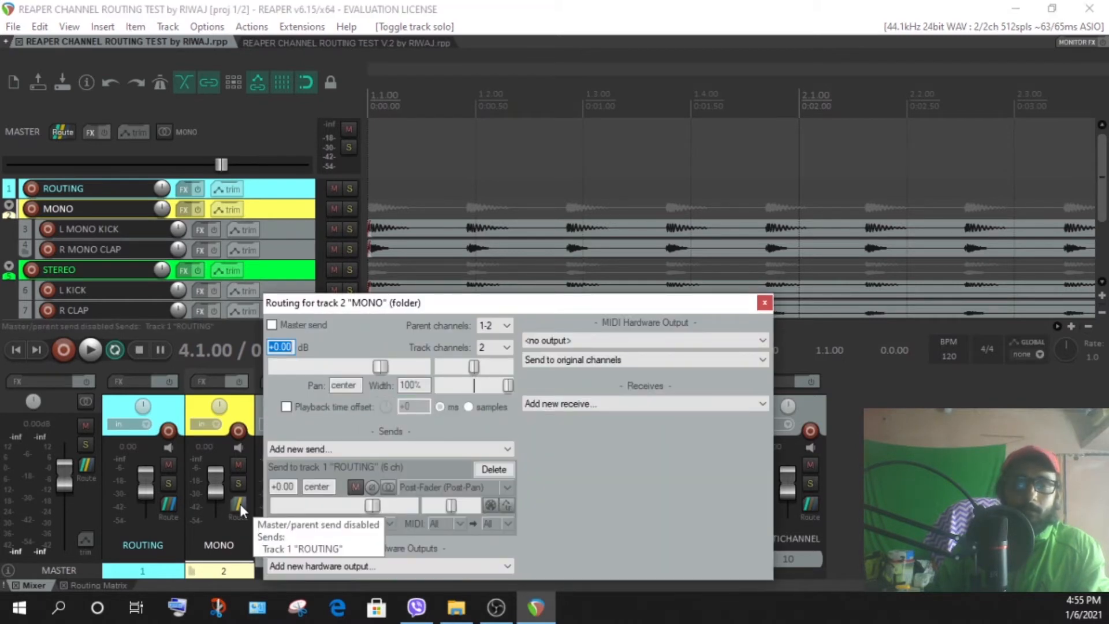
{"action": "left_click_drag", "start_coordinate": [472, 306], "coordinate": [503, 237]}
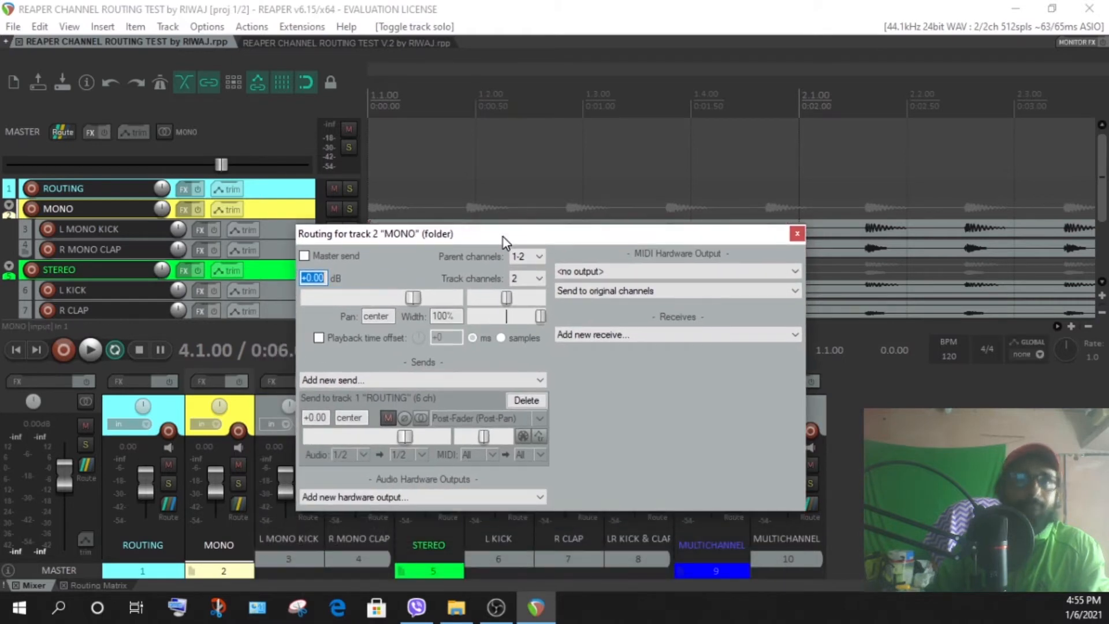
{"action": "left_click_drag", "start_coordinate": [504, 236], "coordinate": [692, 248]}
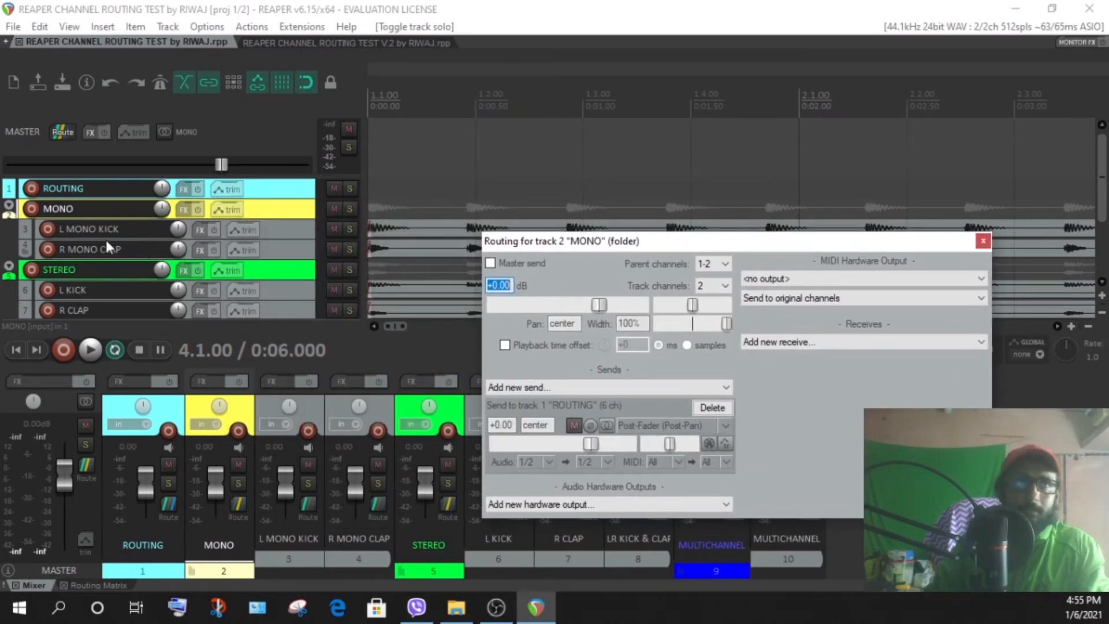
Step: Solo the L MONO KICK track, check the MONO folder's routing settings again and start playback
{"action": "left_click", "coordinate": [348, 230]}
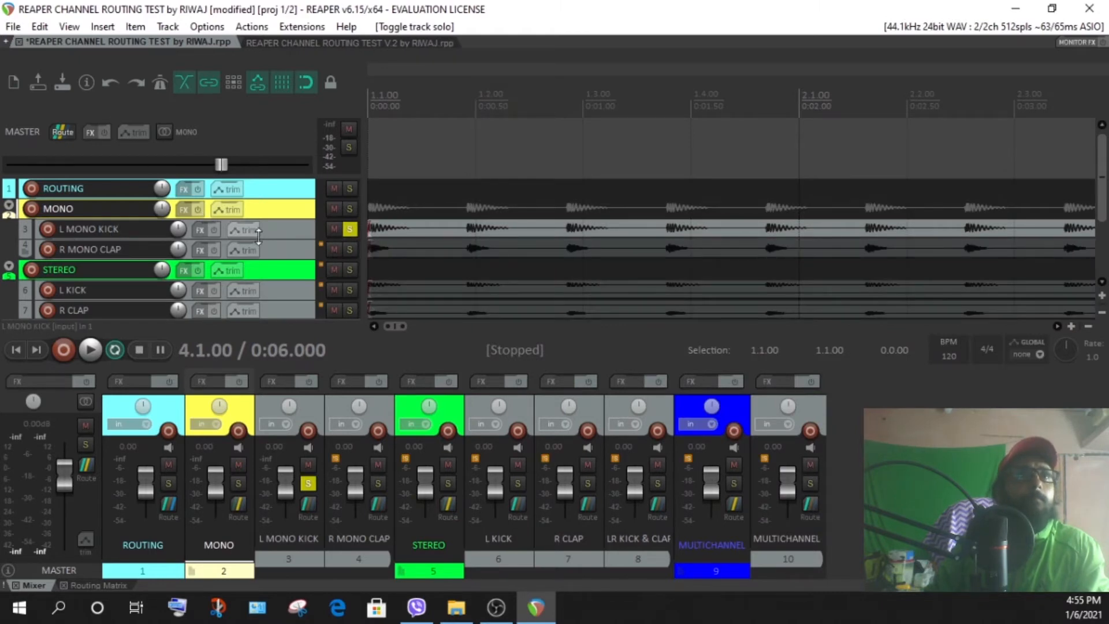
{"action": "left_click", "coordinate": [239, 501]}
{"action": "left_click_drag", "start_coordinate": [481, 294], "coordinate": [524, 171]}
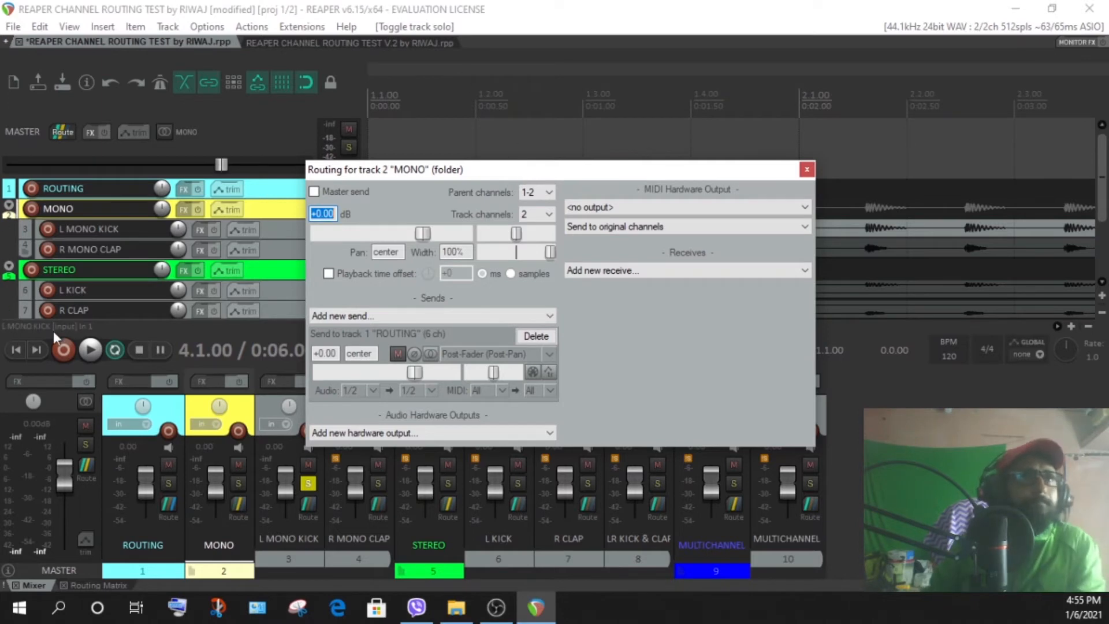
{"action": "left_click_drag", "start_coordinate": [563, 178], "coordinate": [727, 180]}
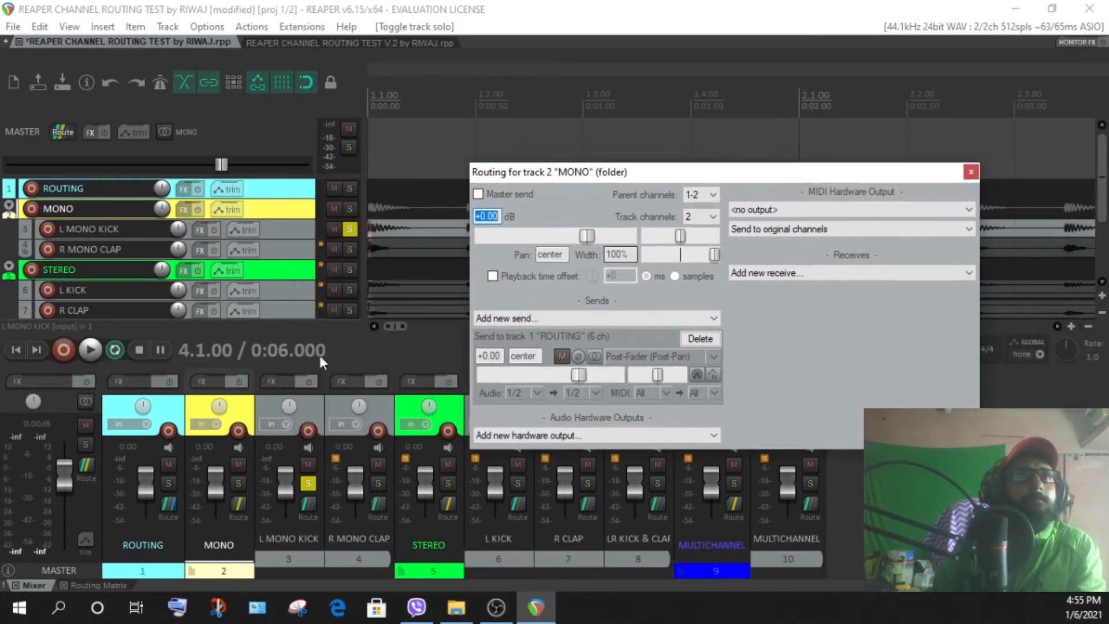
{"action": "left_click", "coordinate": [94, 348]}
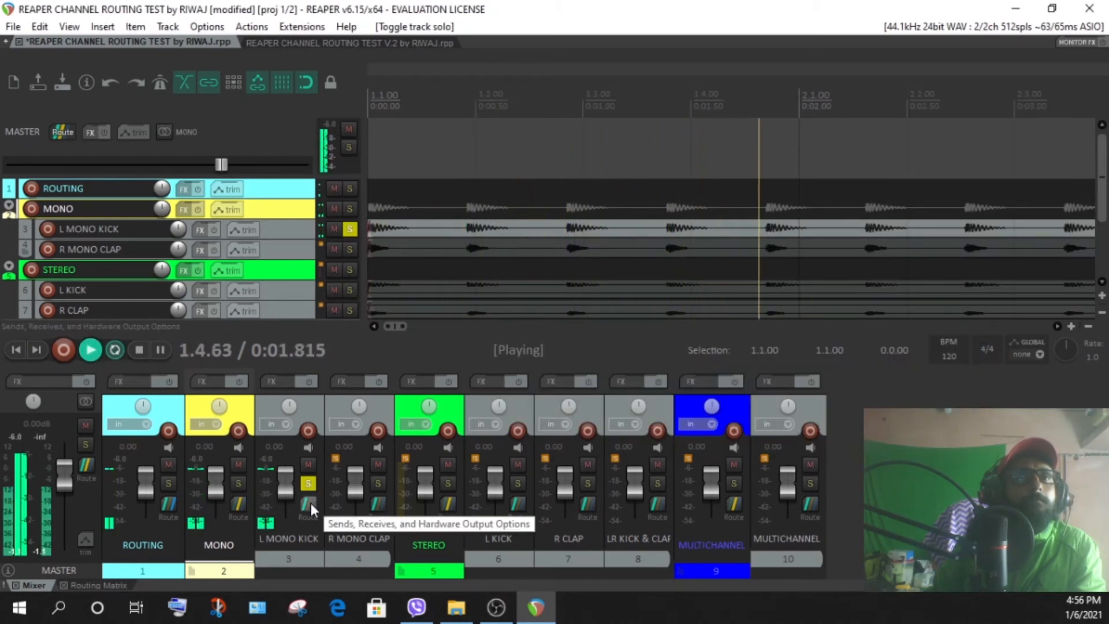
Step: Examine the MONO folder's send to the ROUTING track alongside the level meters during playback
{"action": "left_click", "coordinate": [236, 507]}
{"action": "left_click_drag", "start_coordinate": [581, 305], "coordinate": [805, 147]}
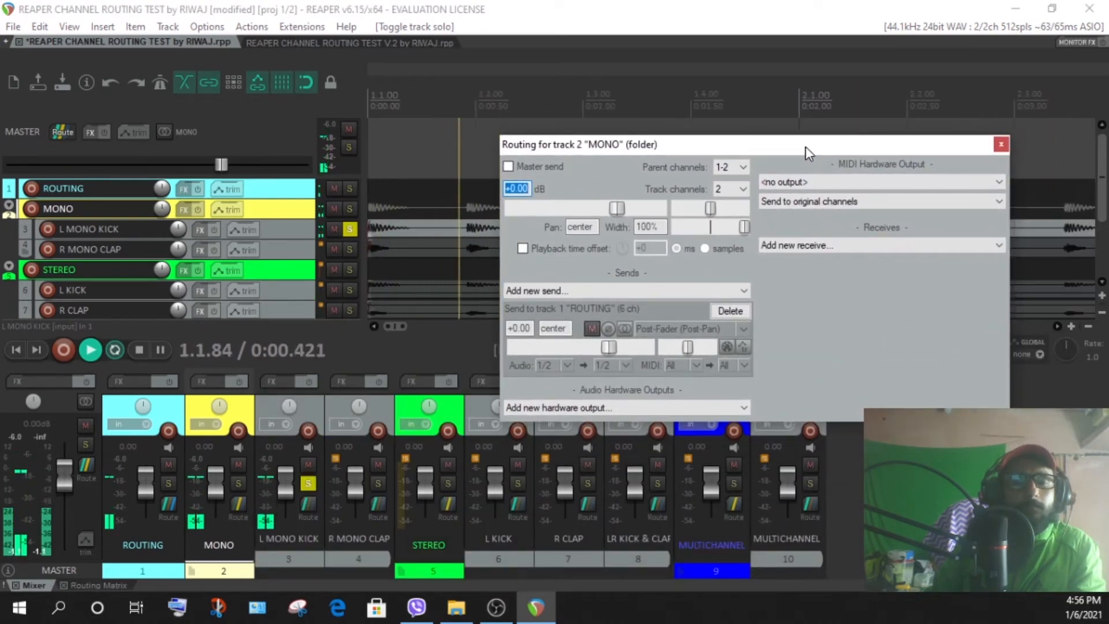
{"action": "left_click_drag", "start_coordinate": [805, 147], "coordinate": [957, 146]}
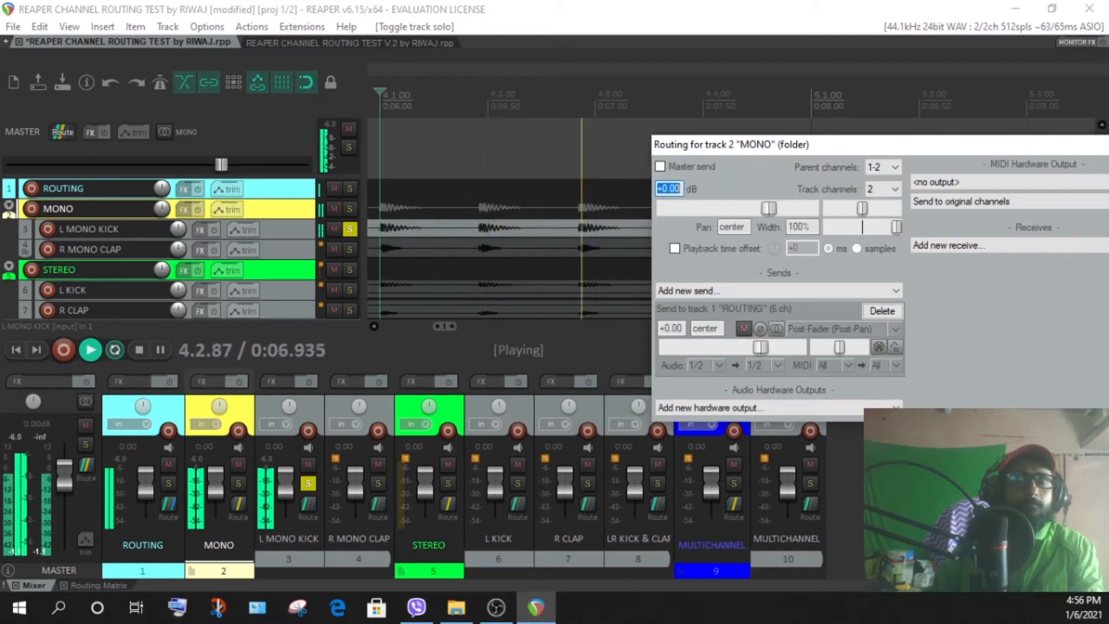
{"action": "left_click_drag", "start_coordinate": [928, 147], "coordinate": [789, 168]}
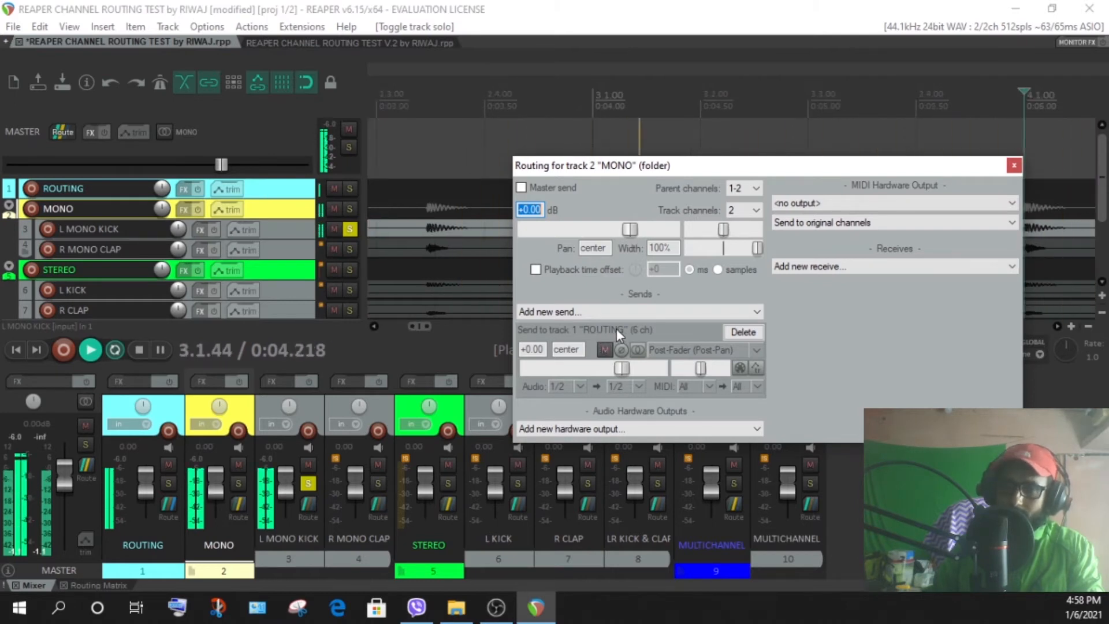
Step: Switch the destination of the MONO folder's send to ROUTING through channels 1, 2, 3, 4 and 5 during playback
{"action": "left_click", "coordinate": [638, 388]}
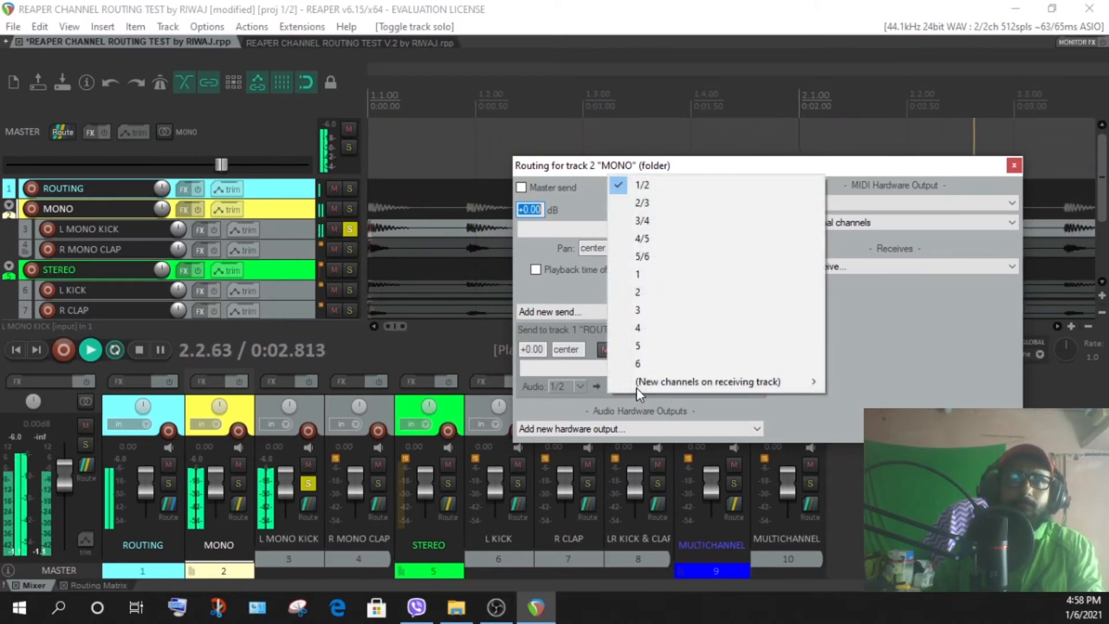
{"action": "left_click", "coordinate": [646, 279]}
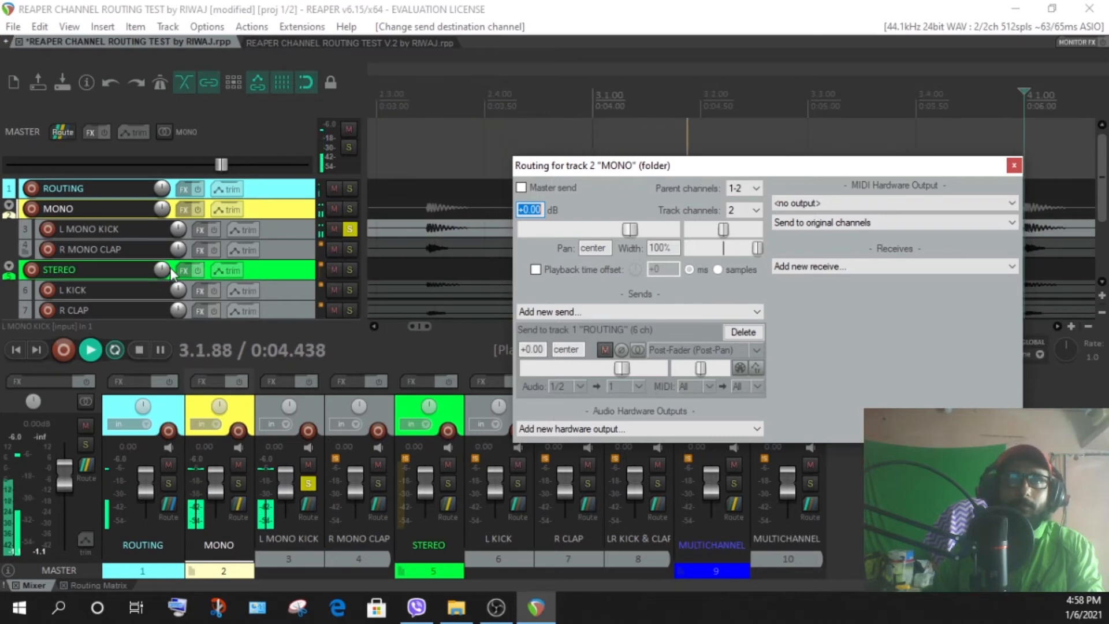
{"action": "left_click", "coordinate": [639, 387]}
{"action": "left_click", "coordinate": [641, 294]}
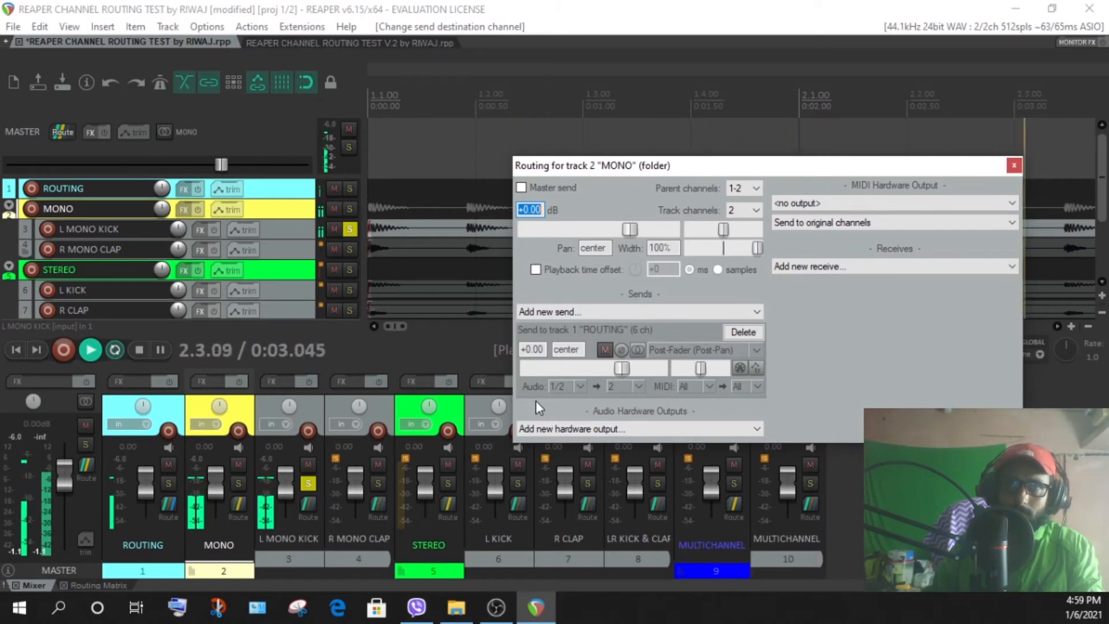
{"action": "left_click", "coordinate": [639, 387]}
{"action": "left_click", "coordinate": [639, 315]}
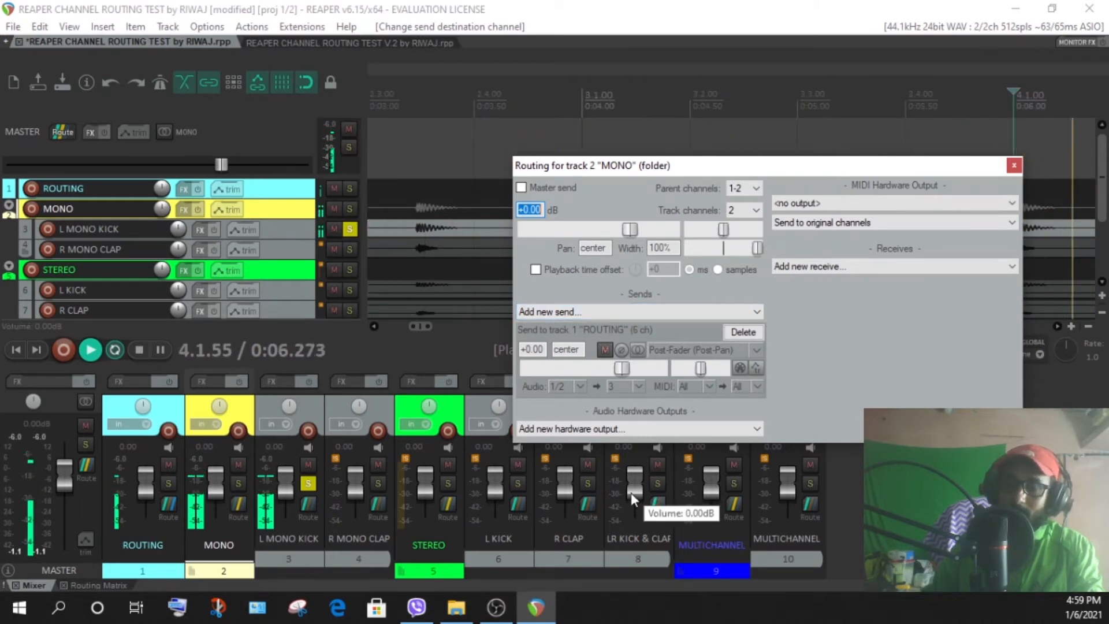
{"action": "left_click", "coordinate": [639, 386]}
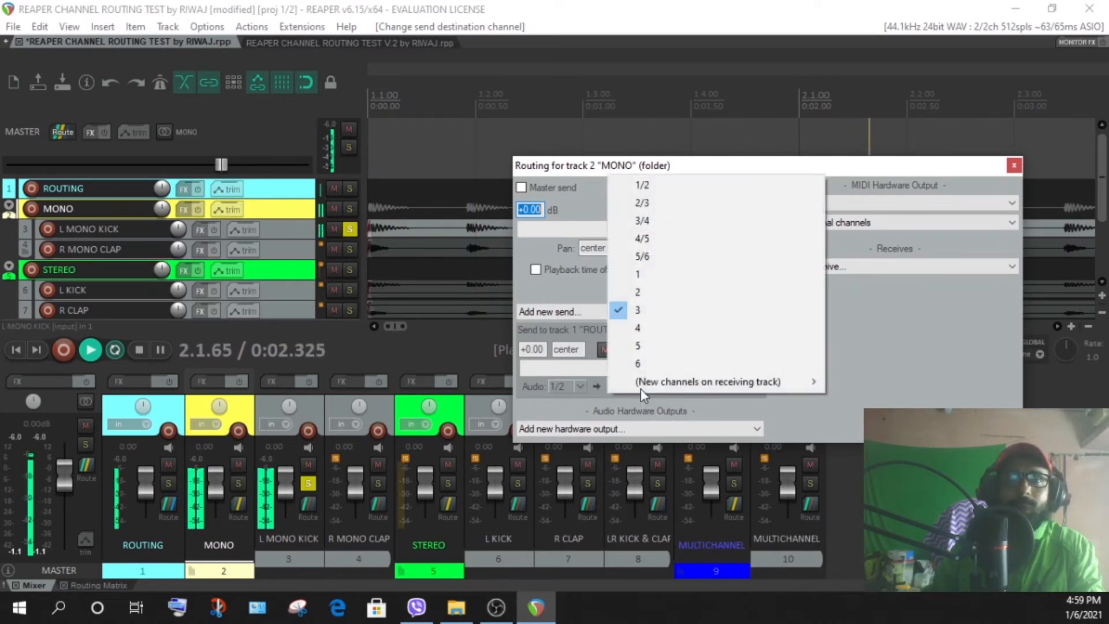
{"action": "left_click", "coordinate": [644, 329]}
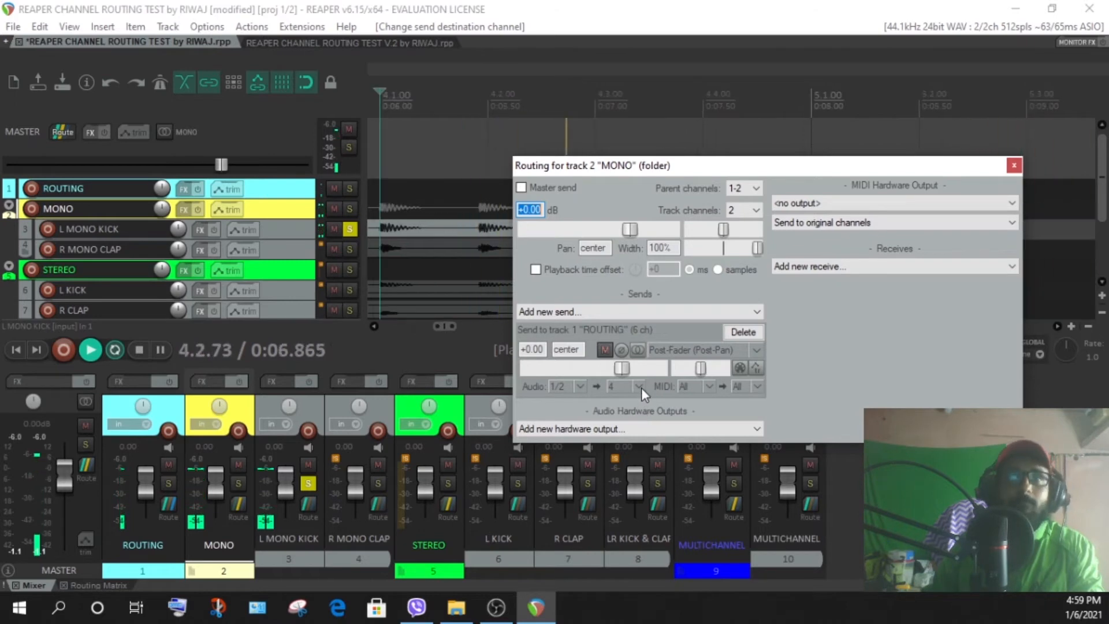
{"action": "left_click", "coordinate": [640, 386]}
{"action": "left_click", "coordinate": [642, 347]}
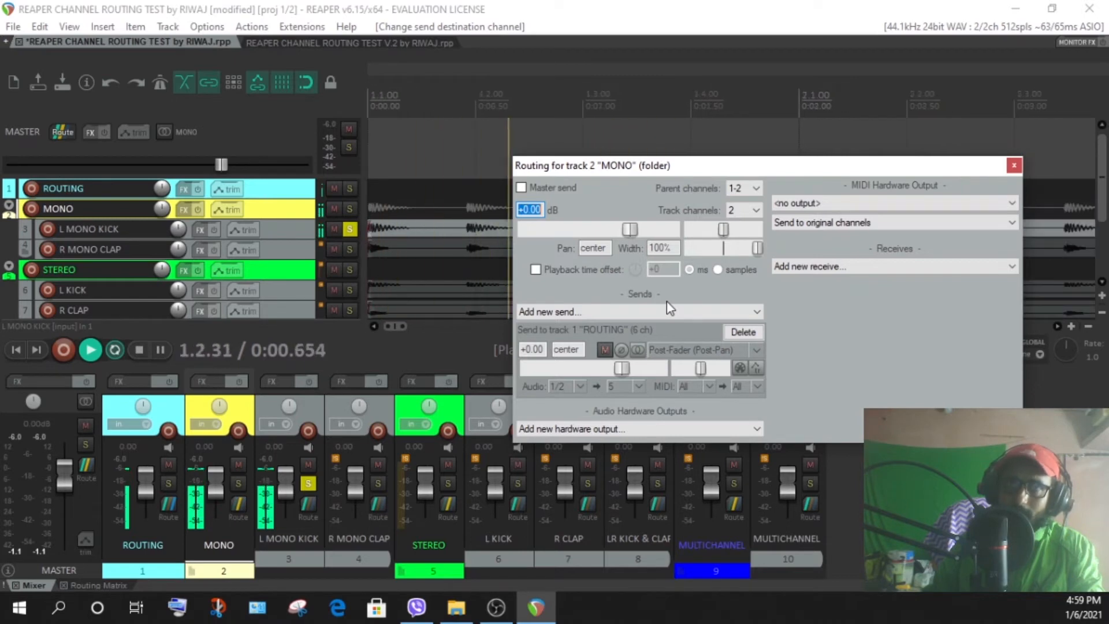
Step: Check the master track's channel count and hardware outputs, and reopen the MONO folder's routing settings
{"action": "left_click", "coordinate": [61, 132]}
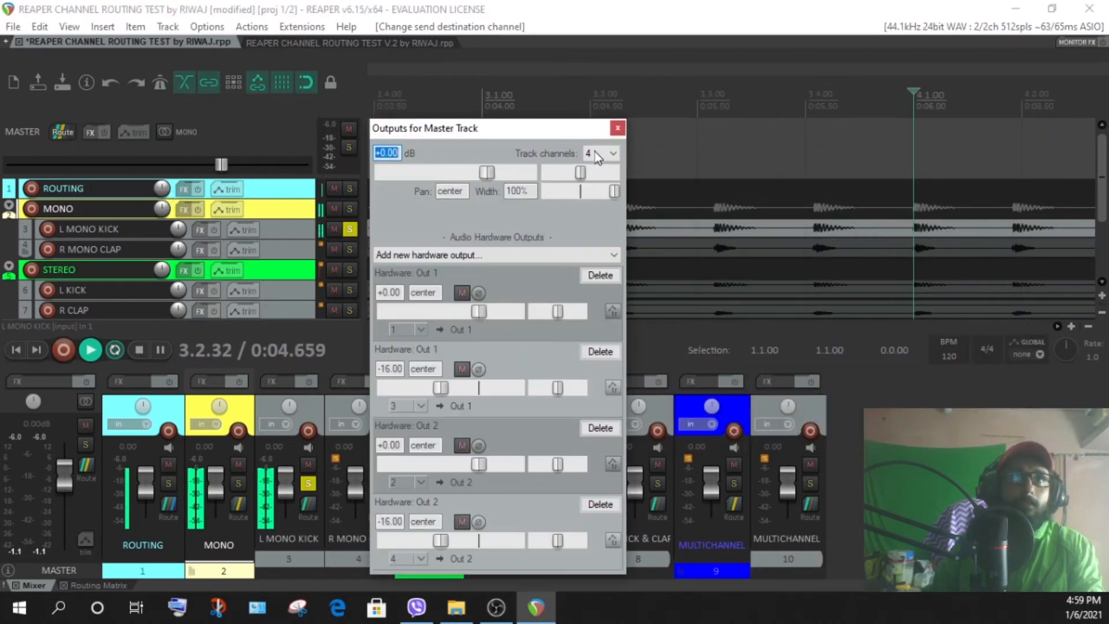
{"action": "left_click", "coordinate": [618, 127]}
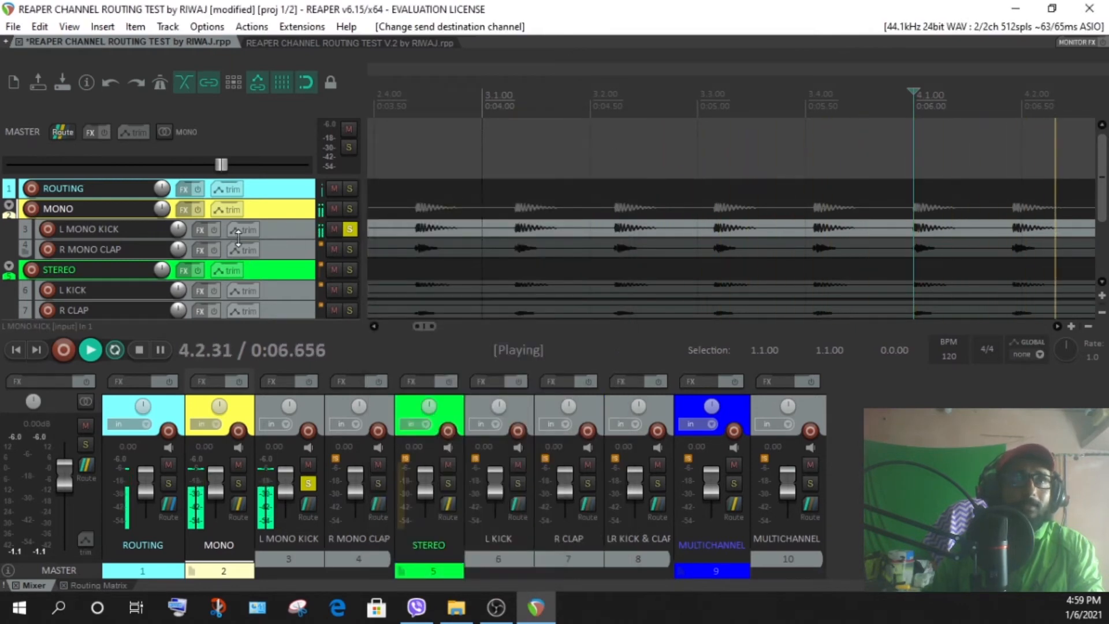
{"action": "left_click", "coordinate": [238, 506]}
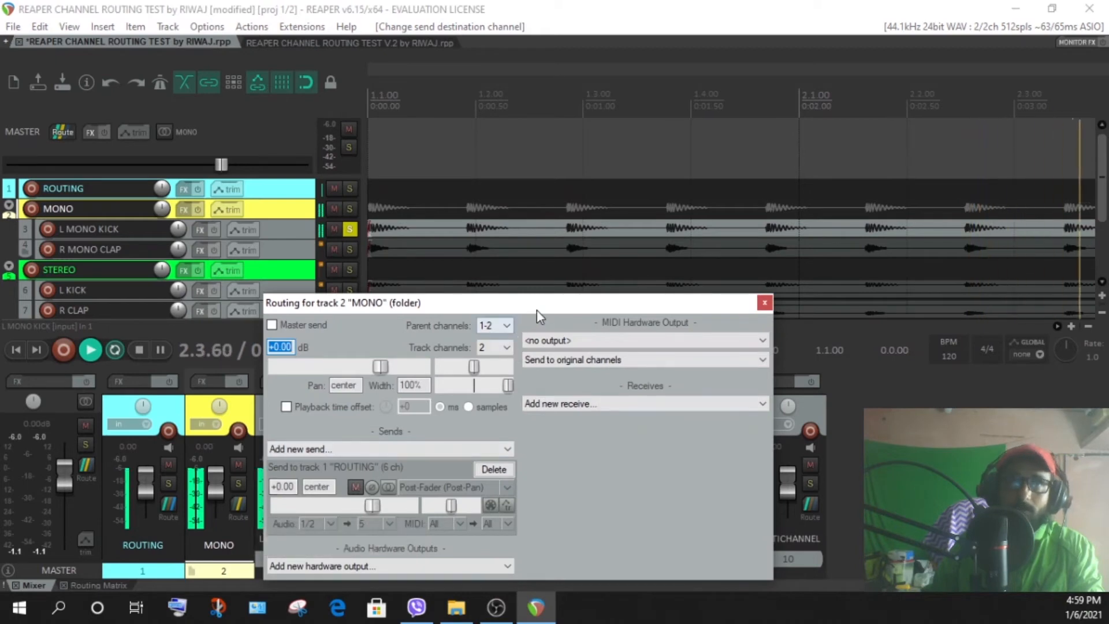
{"action": "left_click_drag", "start_coordinate": [546, 305], "coordinate": [604, 203]}
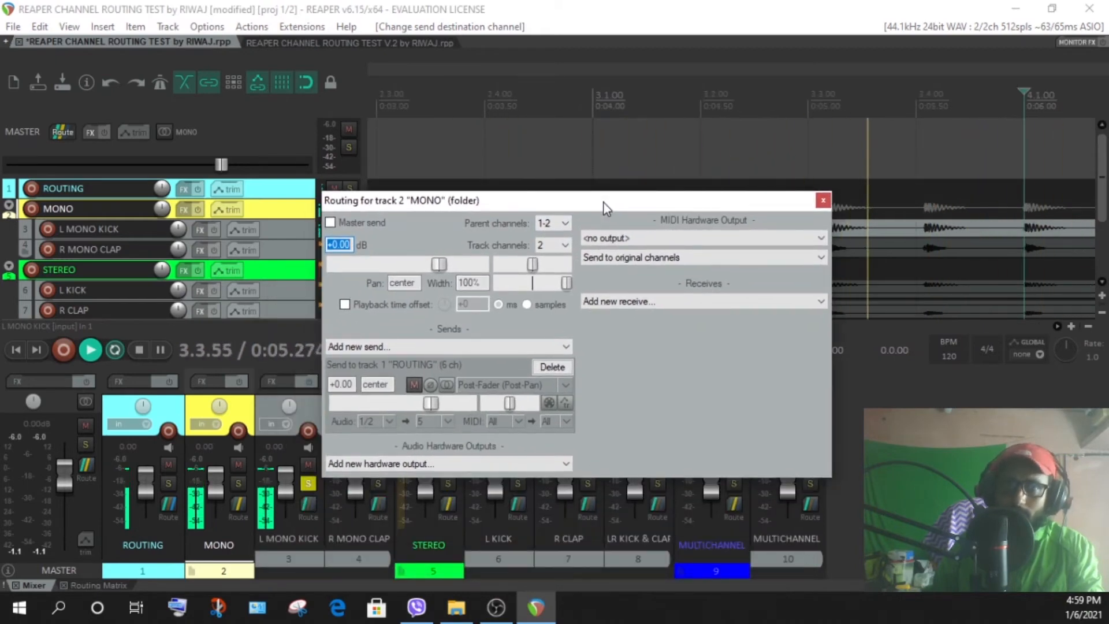
Step: Review the destination channels of the MONO folder's send to ROUTING, try channel 6, and set the destination to 1/2
{"action": "left_click", "coordinate": [445, 422]}
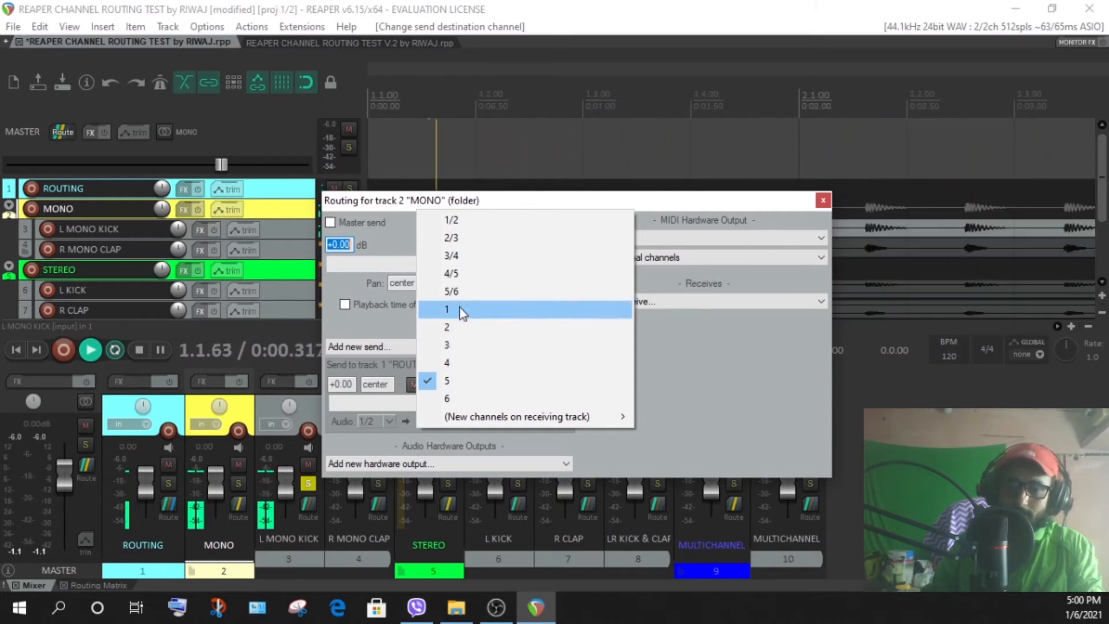
{"action": "left_click", "coordinate": [698, 203]}
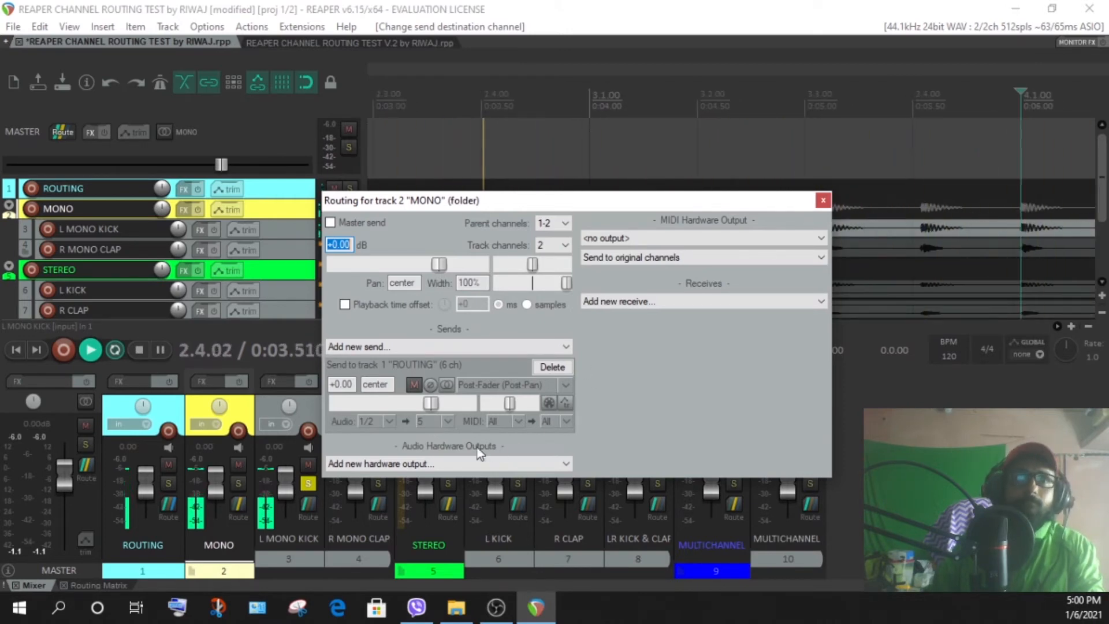
{"action": "left_click", "coordinate": [449, 418]}
{"action": "left_click", "coordinate": [452, 398]}
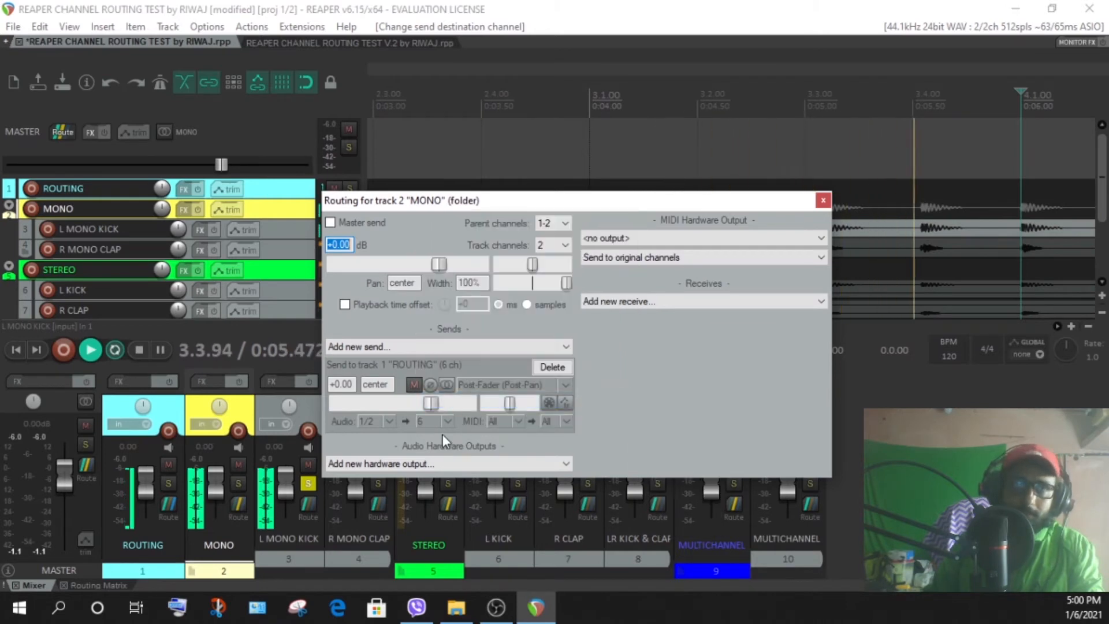
{"action": "left_click", "coordinate": [448, 421]}
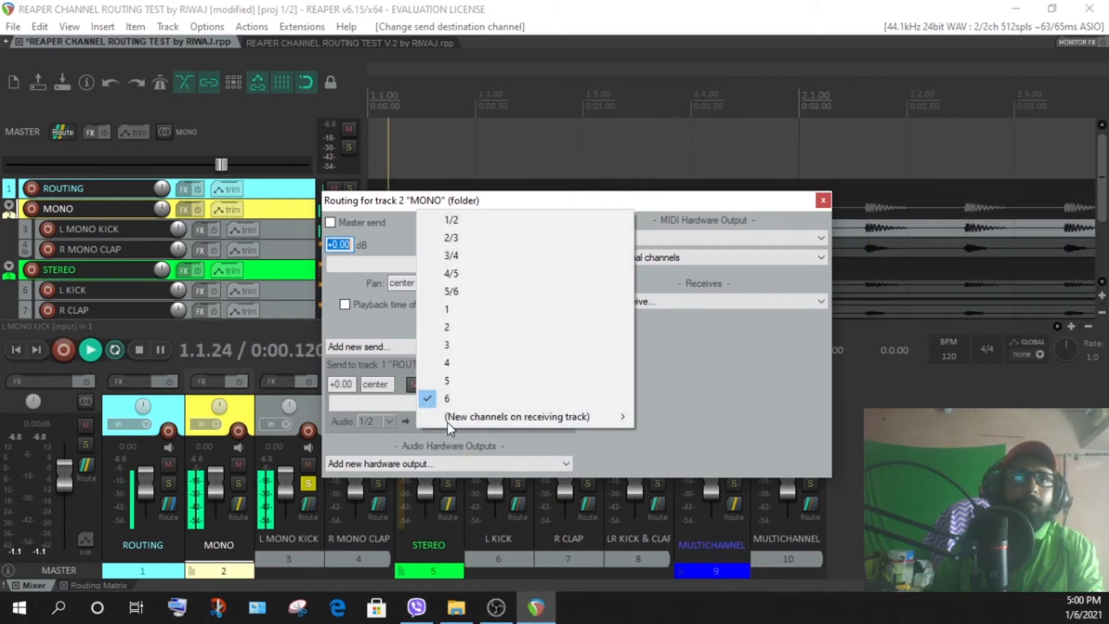
{"action": "left_click", "coordinate": [463, 223]}
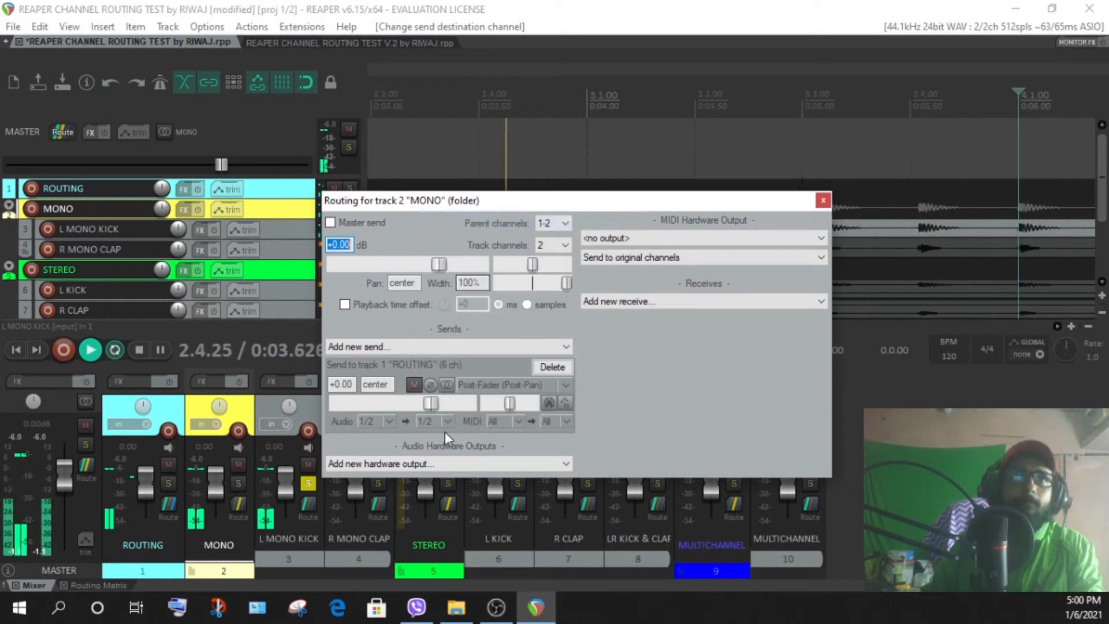
Step: Switch the source of the MONO folder's send to ROUTING through None, mono channel 1 and mono channel 2 during playback
{"action": "left_click", "coordinate": [388, 421]}
{"action": "mouse_move", "coordinate": [407, 459]}
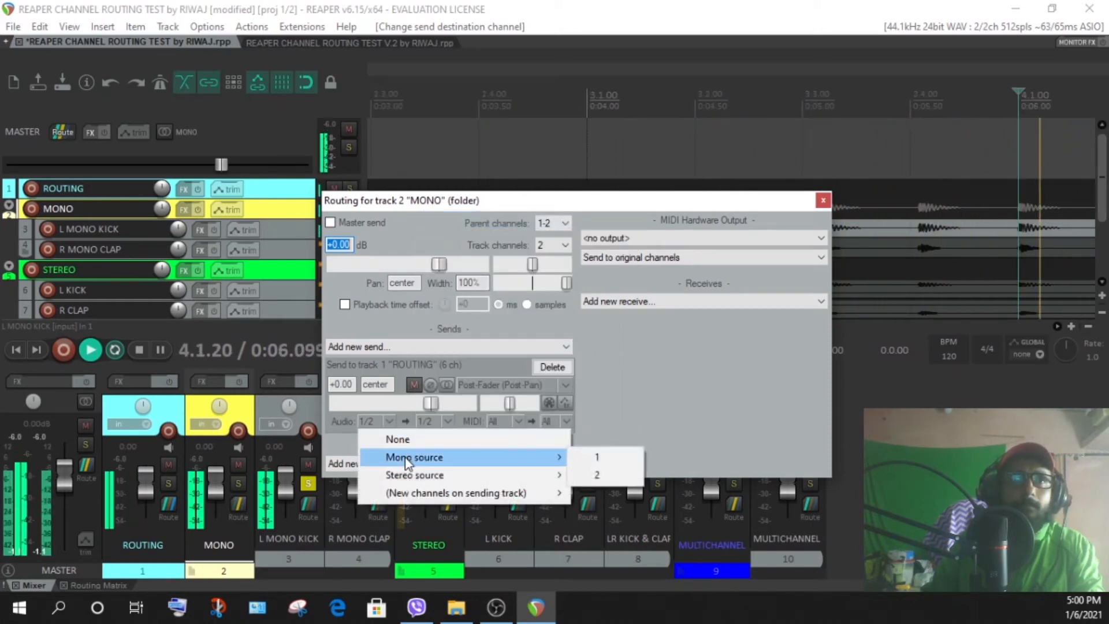
{"action": "left_click", "coordinate": [395, 439]}
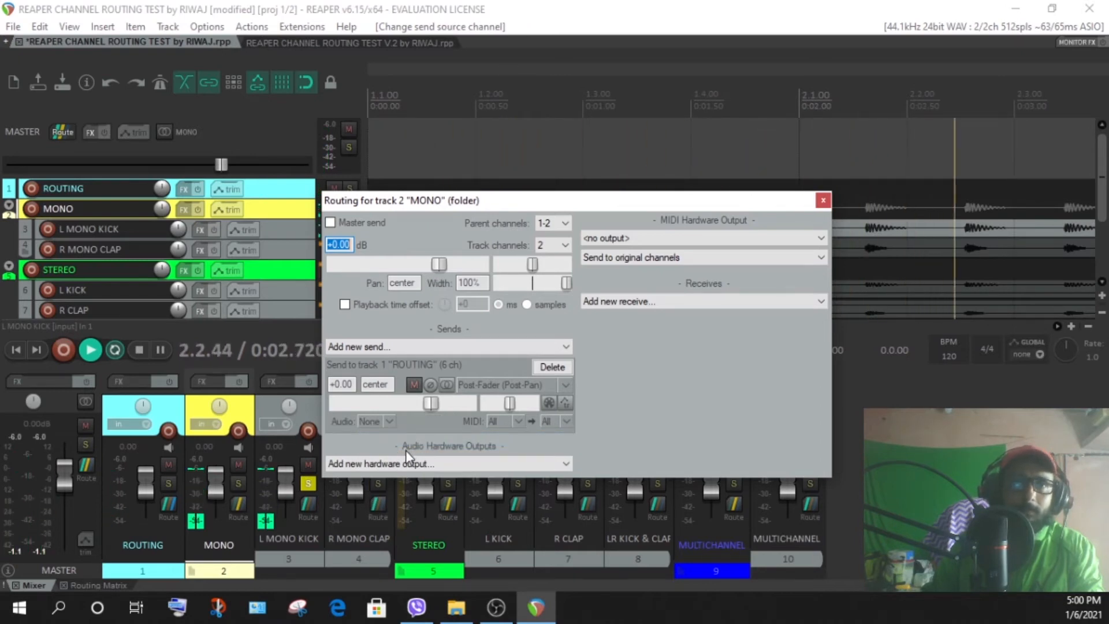
{"action": "left_click", "coordinate": [390, 421]}
{"action": "mouse_move", "coordinate": [411, 459]}
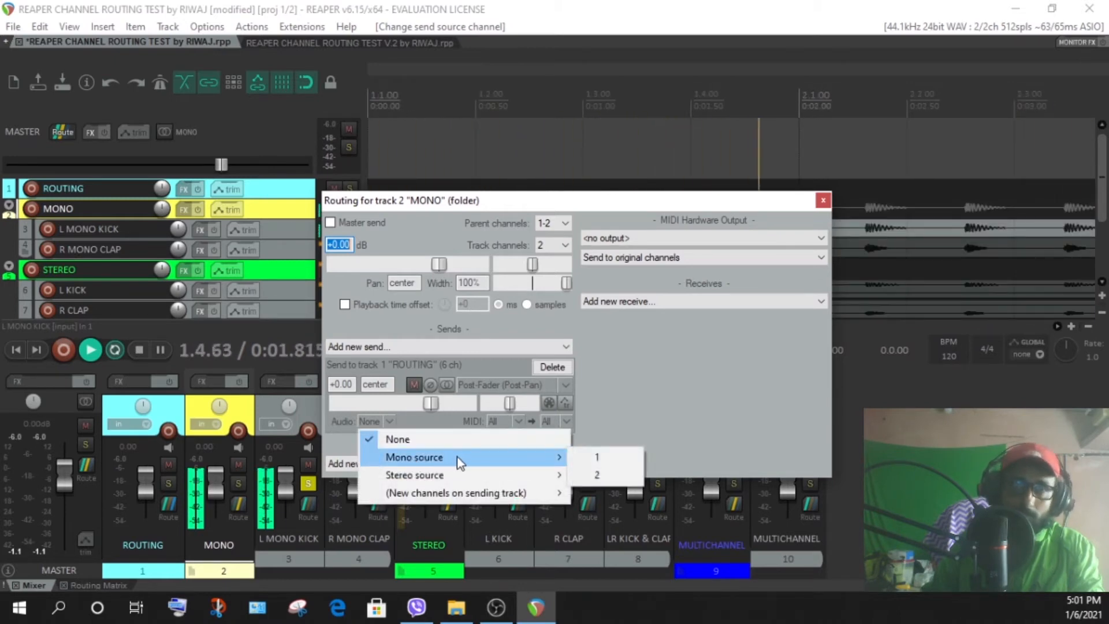
{"action": "left_click", "coordinate": [588, 456]}
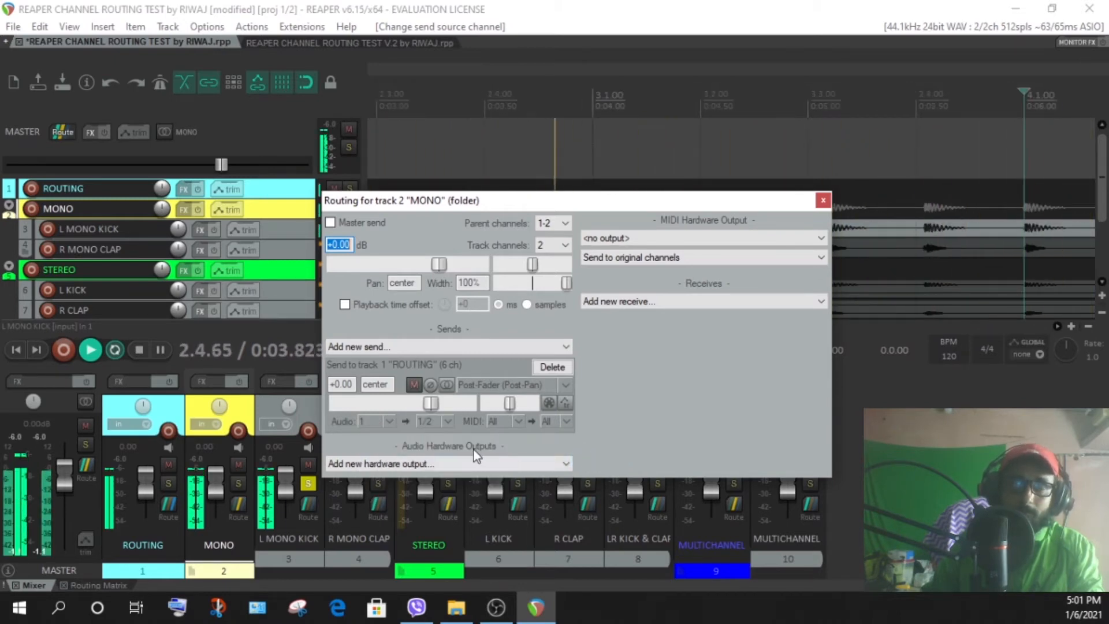
{"action": "left_click", "coordinate": [391, 421]}
{"action": "mouse_move", "coordinate": [411, 457]}
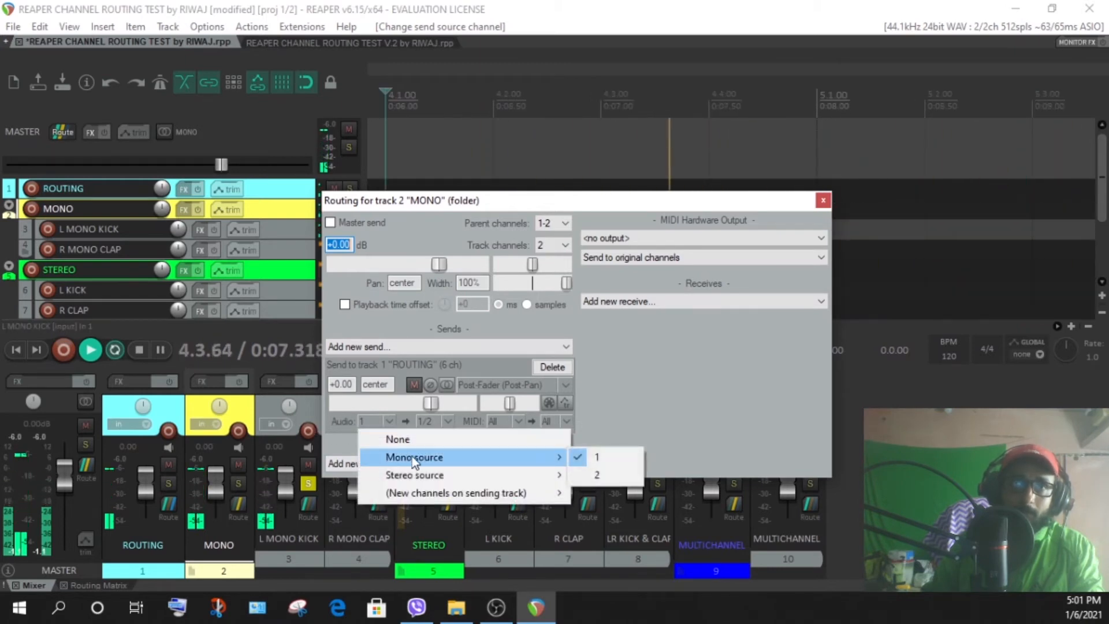
{"action": "left_click", "coordinate": [601, 477]}
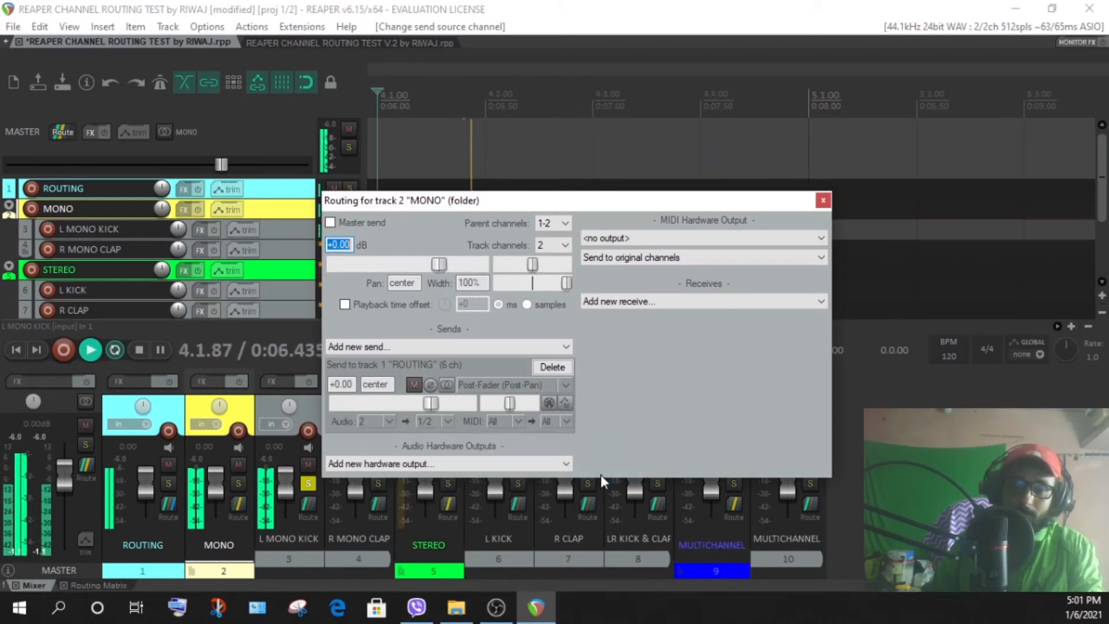
Step: Set the source of the MONO folder's send to ROUTING to the stereo pair 1/2
{"action": "left_click", "coordinate": [390, 424]}
{"action": "mouse_move", "coordinate": [439, 457]}
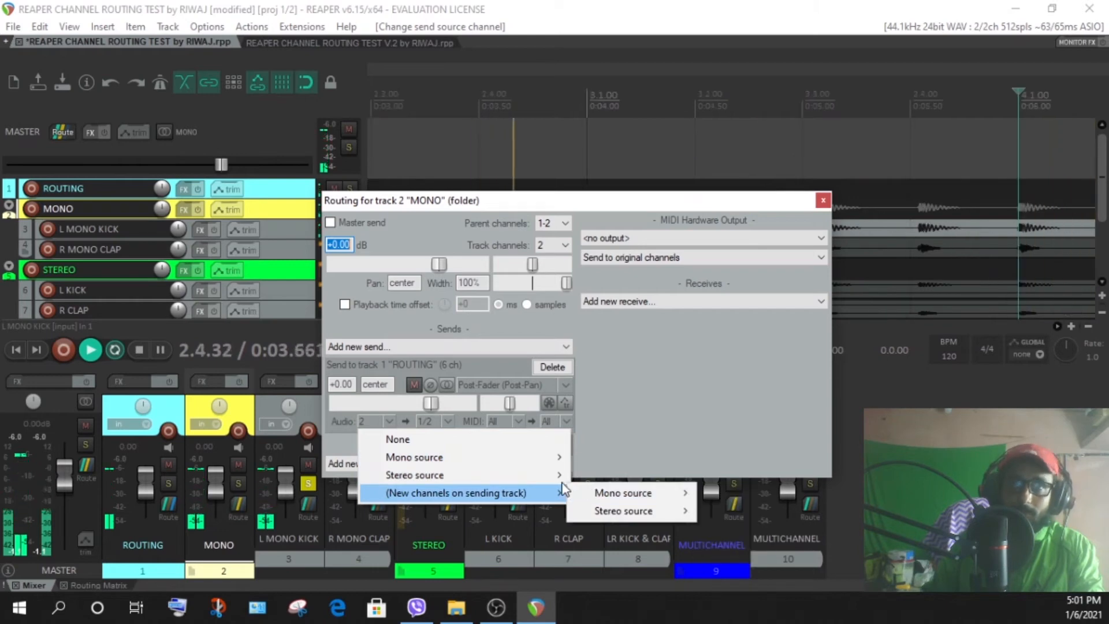
{"action": "mouse_move", "coordinate": [554, 475]}
{"action": "left_click", "coordinate": [591, 477]}
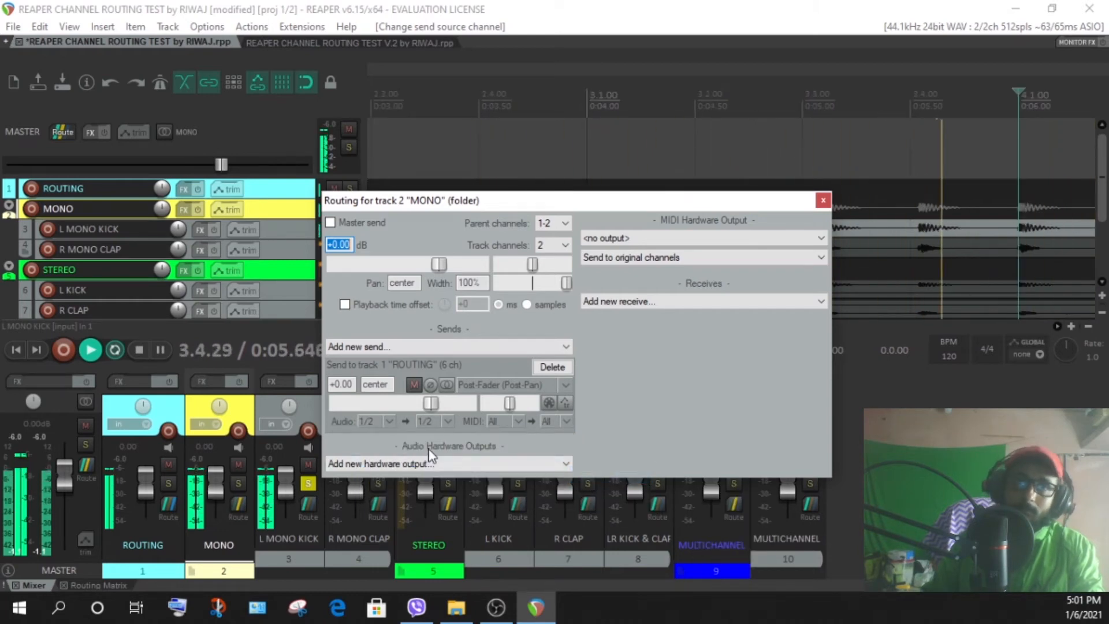
Step: Review the source and destination channel options of the MONO folder's send to ROUTING, and close its routing settings
{"action": "left_click", "coordinate": [387, 422]}
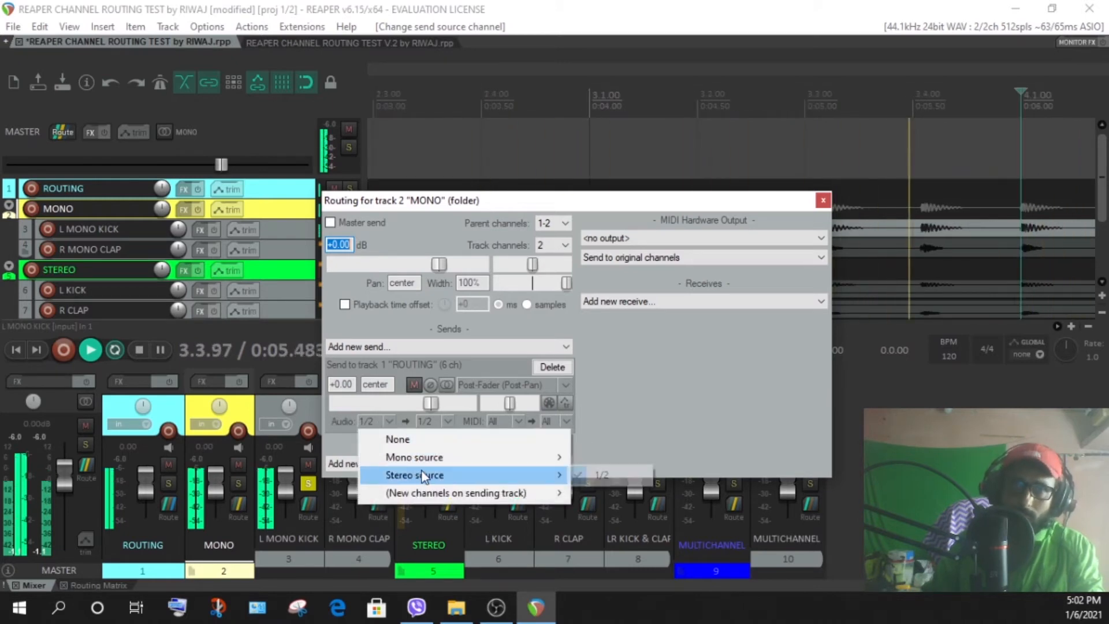
{"action": "mouse_move", "coordinate": [427, 479]}
{"action": "left_click", "coordinate": [349, 444]}
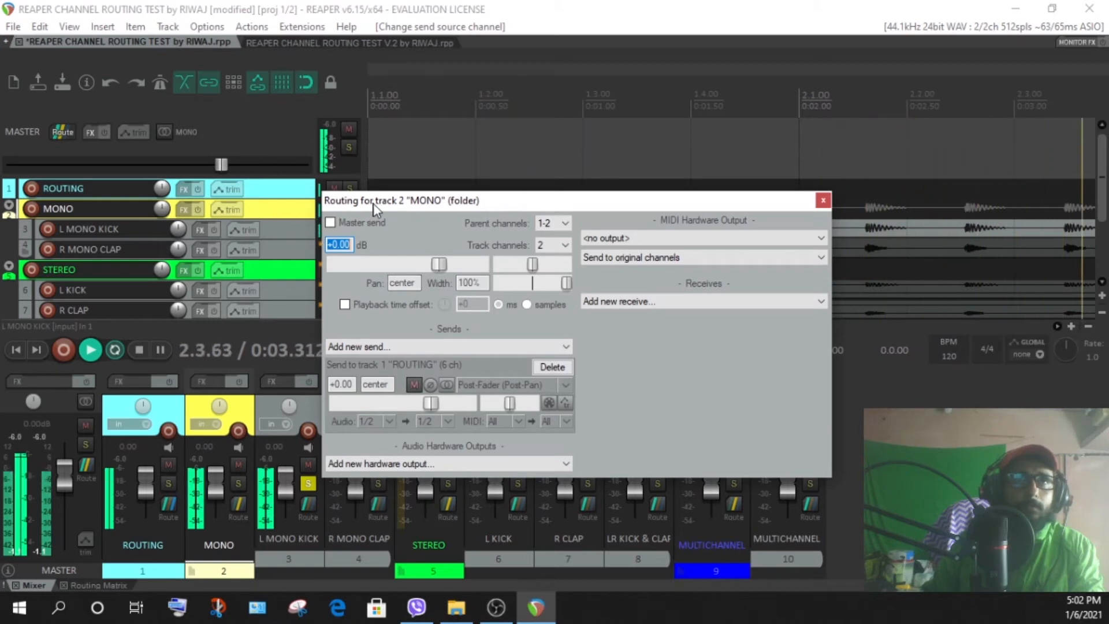
{"action": "left_click", "coordinate": [445, 421]}
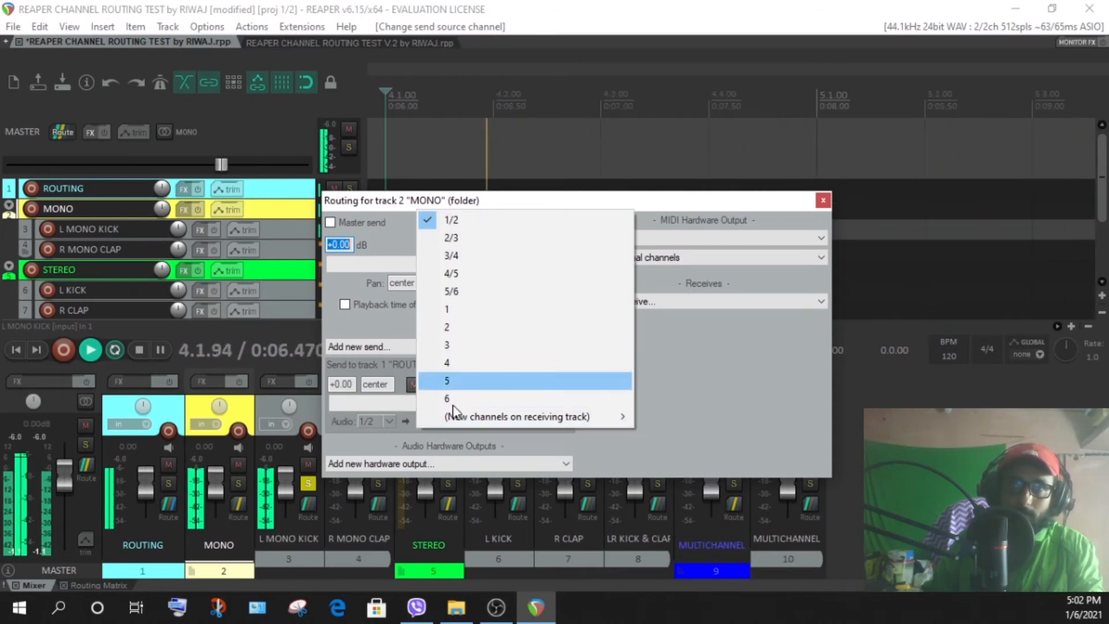
{"action": "left_click", "coordinate": [797, 278]}
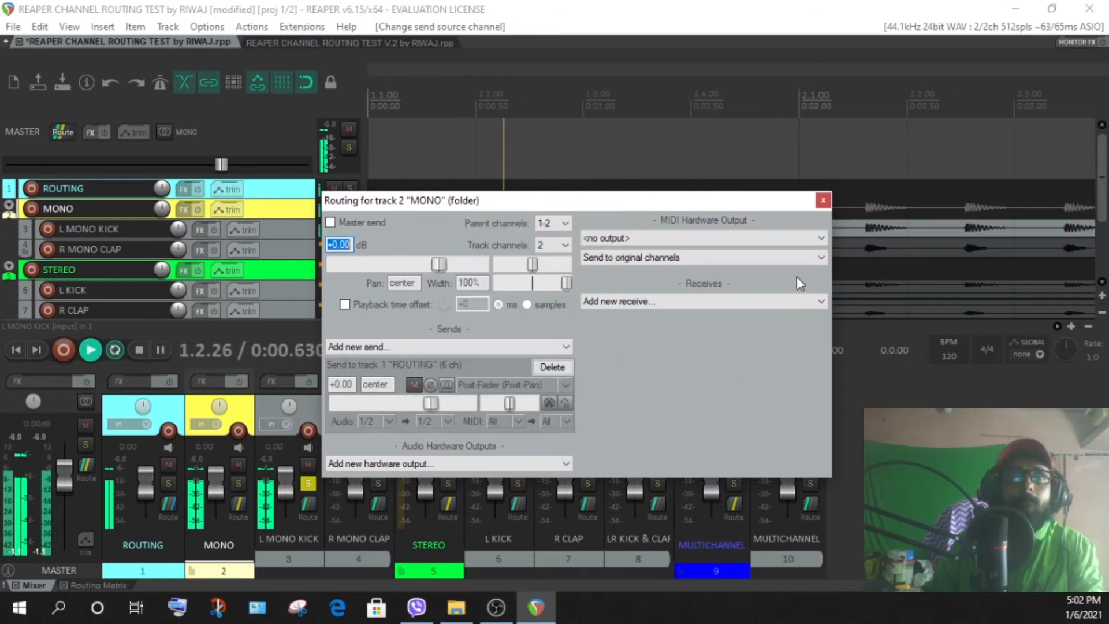
{"action": "left_click", "coordinate": [824, 202]}
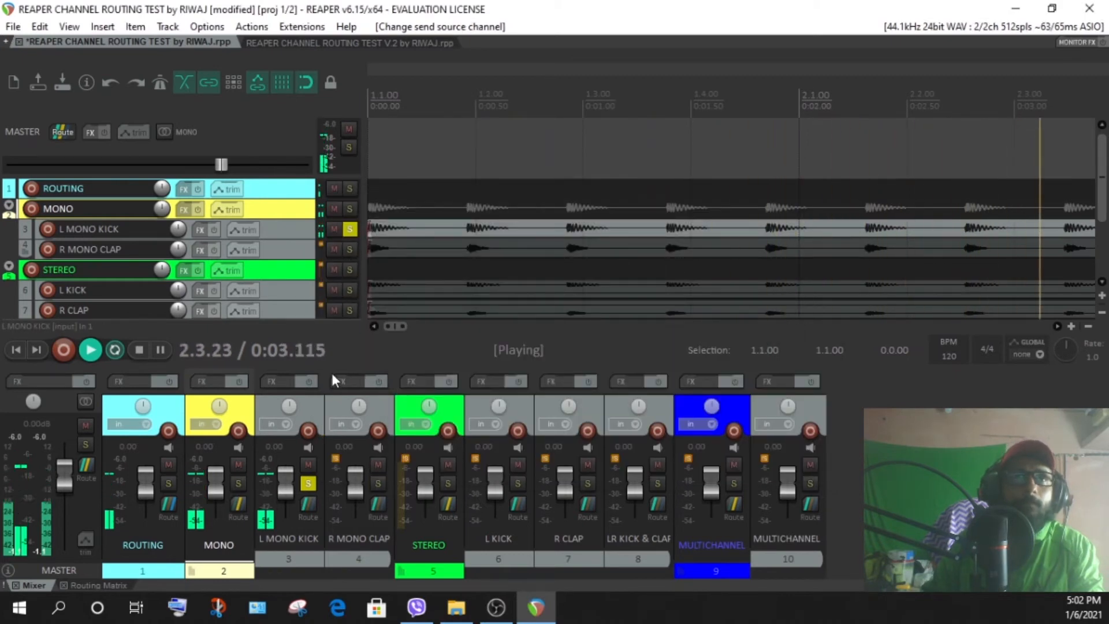
Step: Stop playback and switch the solo from L MONO KICK to the L KICK track in the STEREO folder
{"action": "left_click", "coordinate": [137, 348]}
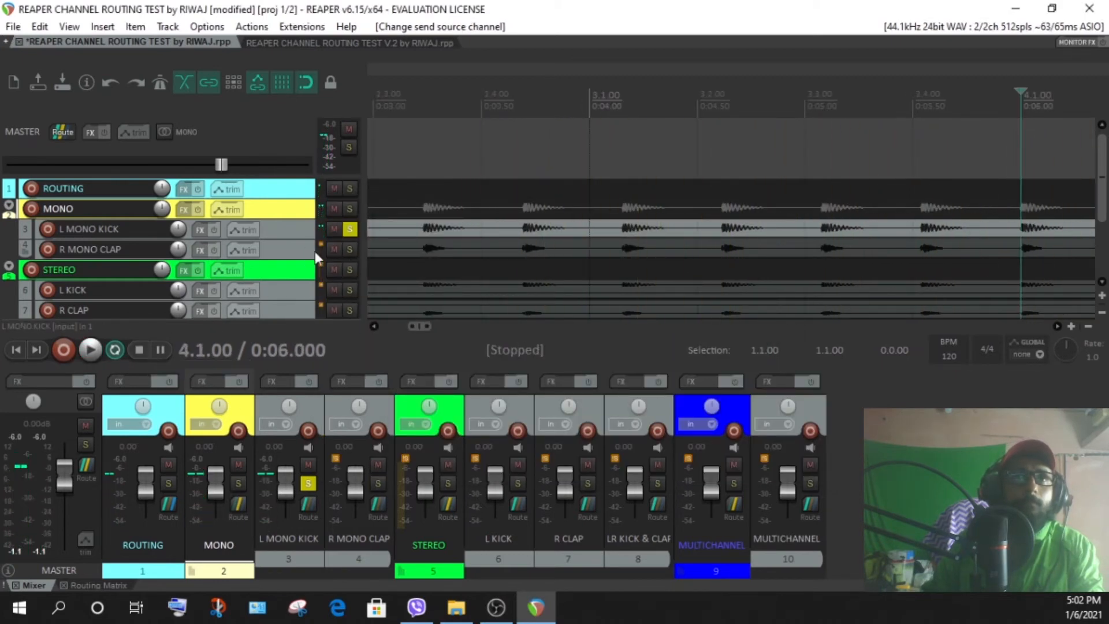
{"action": "left_click", "coordinate": [349, 229]}
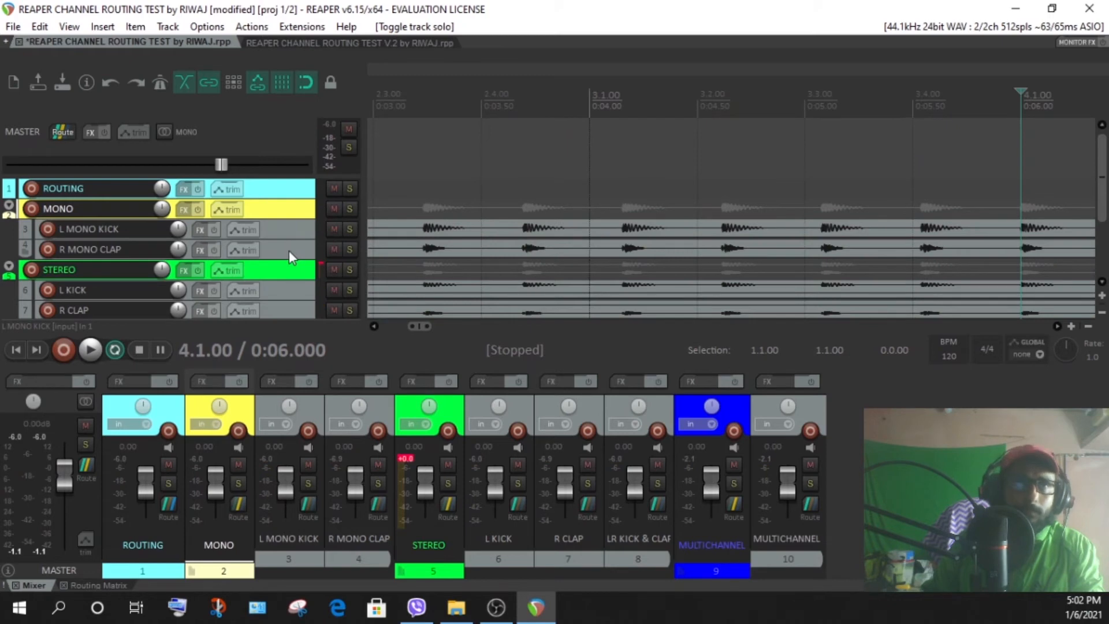
{"action": "left_click", "coordinate": [292, 250]}
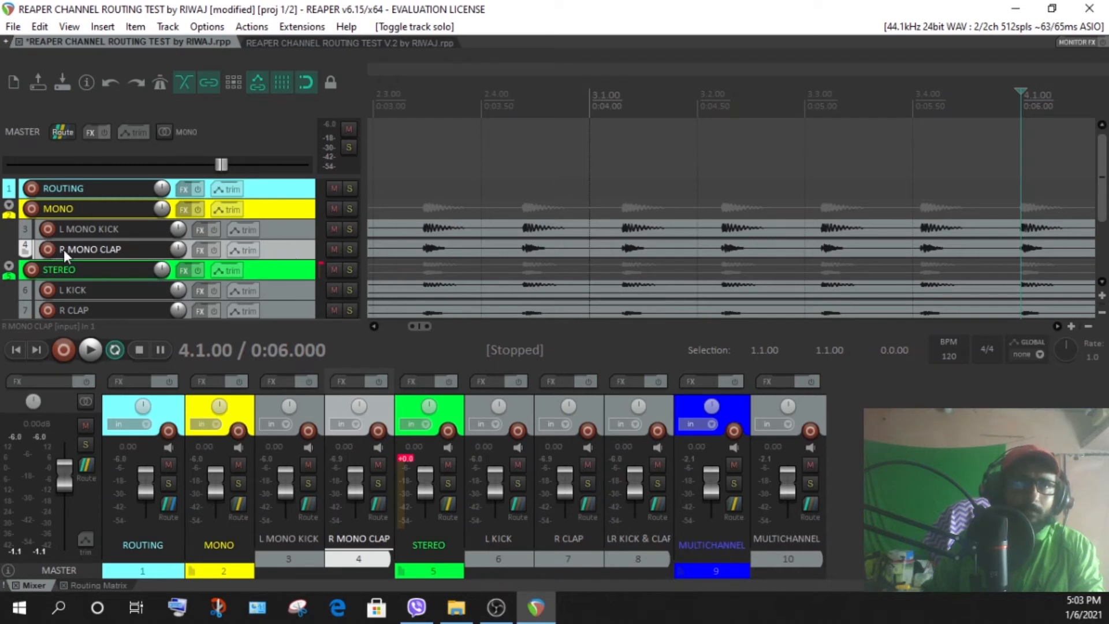
{"action": "left_click", "coordinate": [276, 275]}
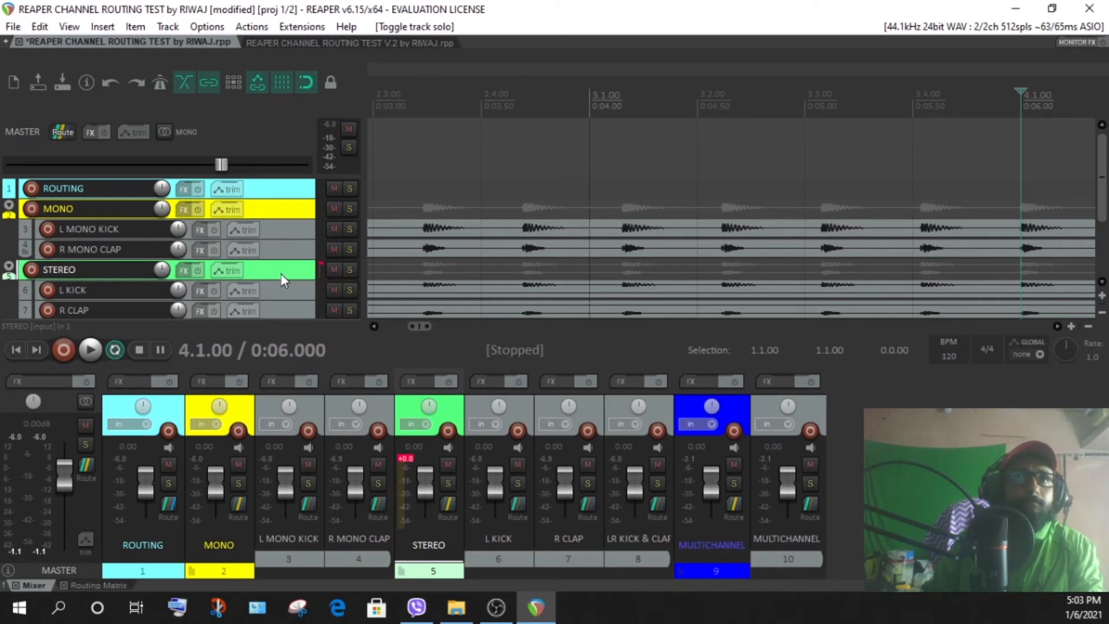
{"action": "scroll", "coordinate": [281, 274], "scroll_direction": "down", "scroll_amount": 1}
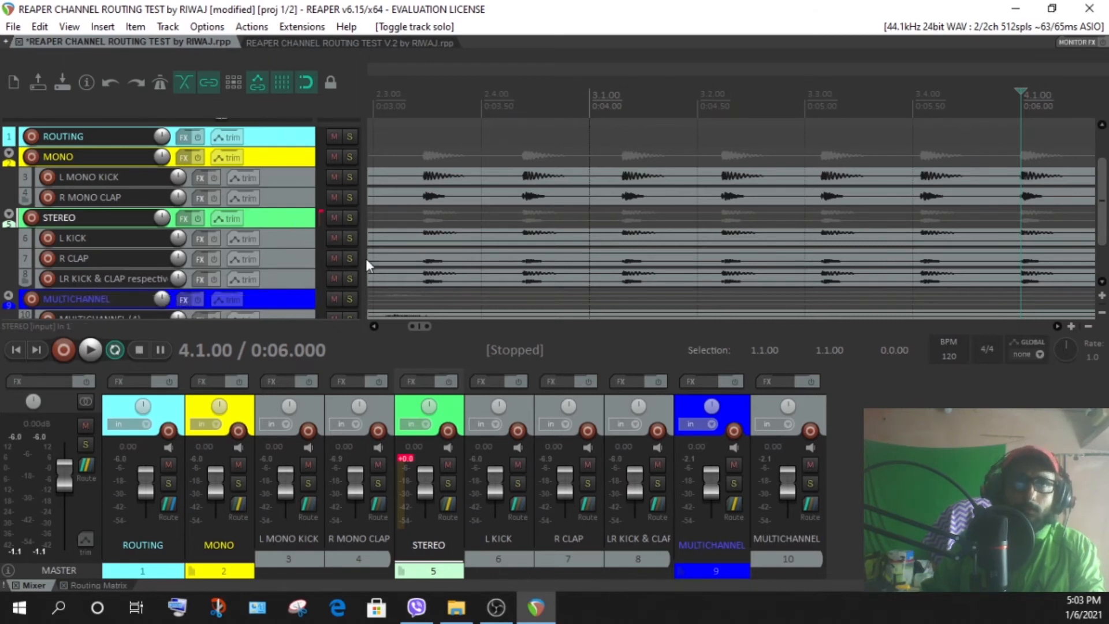
{"action": "left_click", "coordinate": [271, 238]}
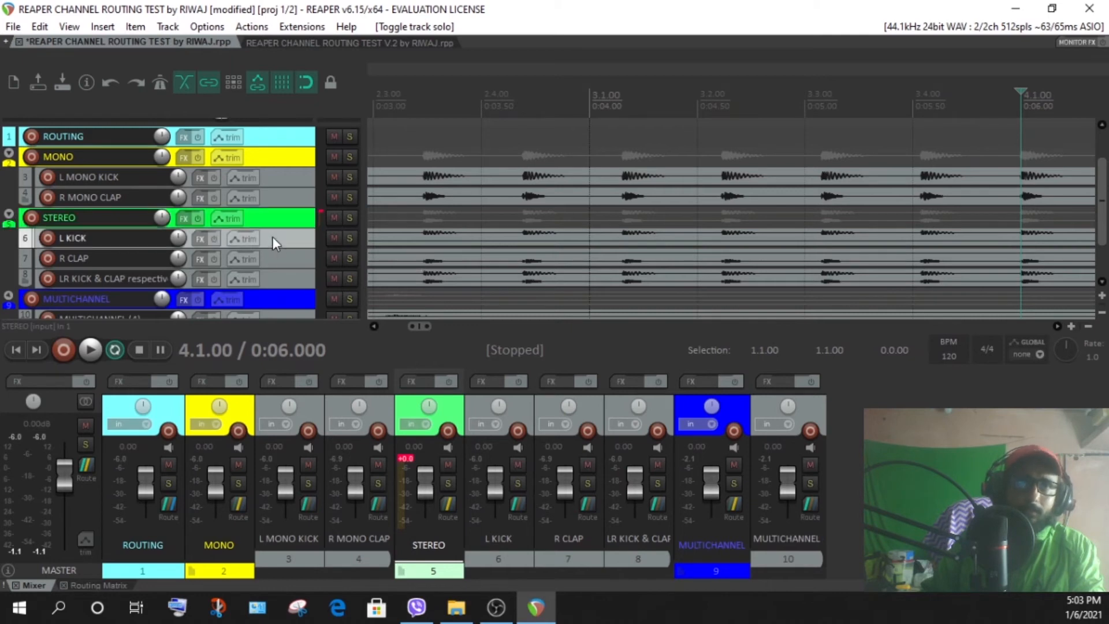
{"action": "left_click", "coordinate": [349, 238]}
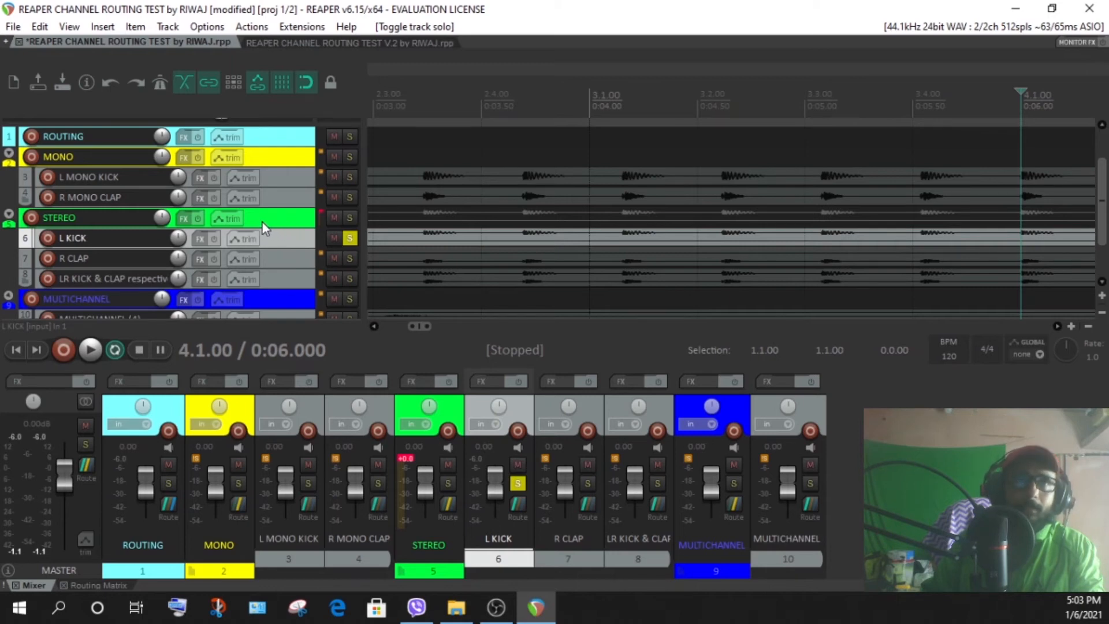
Step: Play the project from its beginning at 1.1.00 with L KICK soloed
{"action": "key", "text": "ctrl+alt+m"}
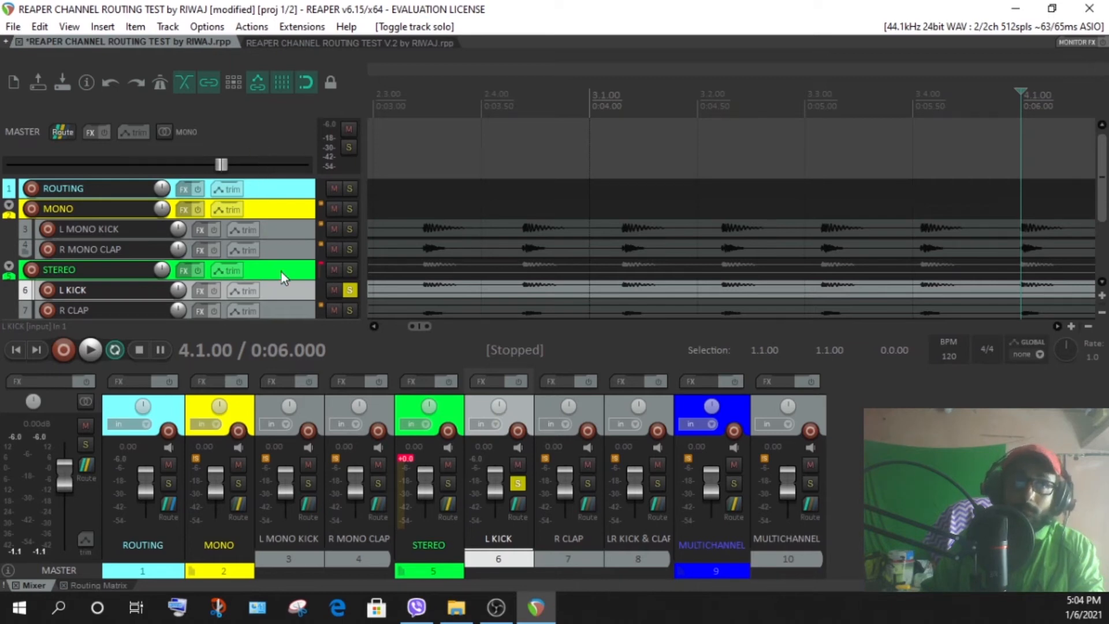
{"action": "scroll", "coordinate": [282, 272], "scroll_direction": "down", "scroll_amount": 2}
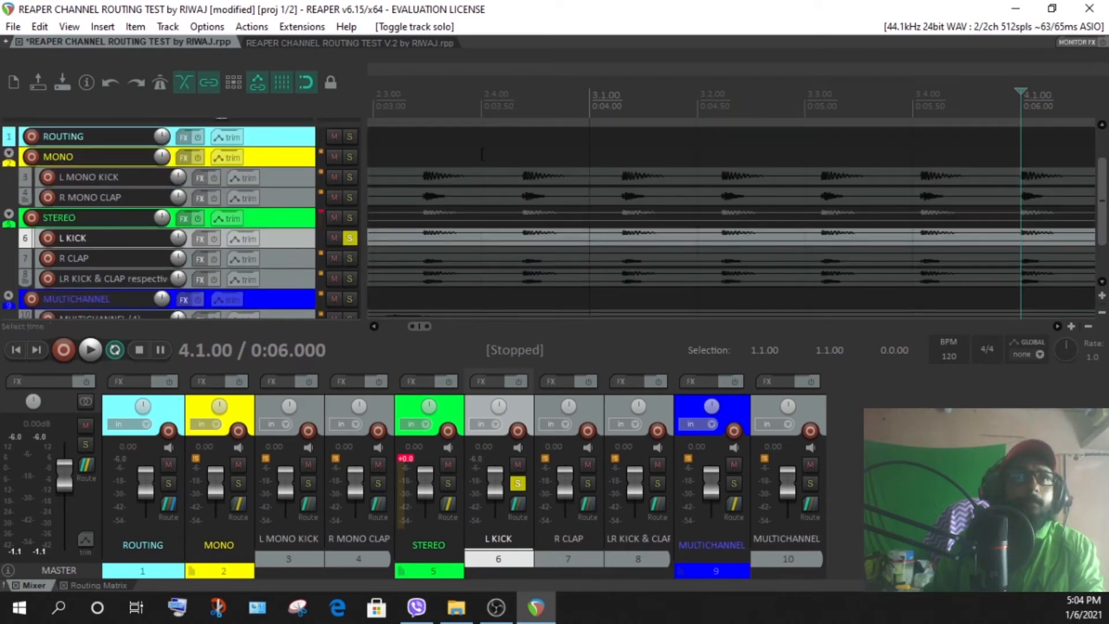
{"action": "left_click", "coordinate": [370, 104]}
{"action": "left_click_drag", "start_coordinate": [410, 326], "coordinate": [373, 322]}
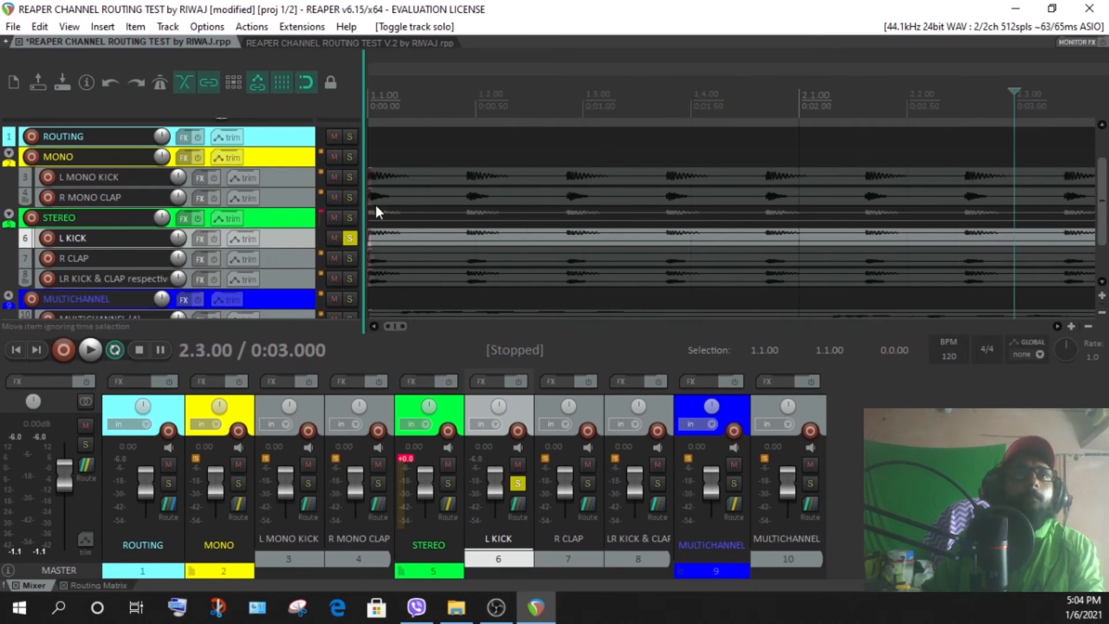
{"action": "left_click", "coordinate": [369, 106]}
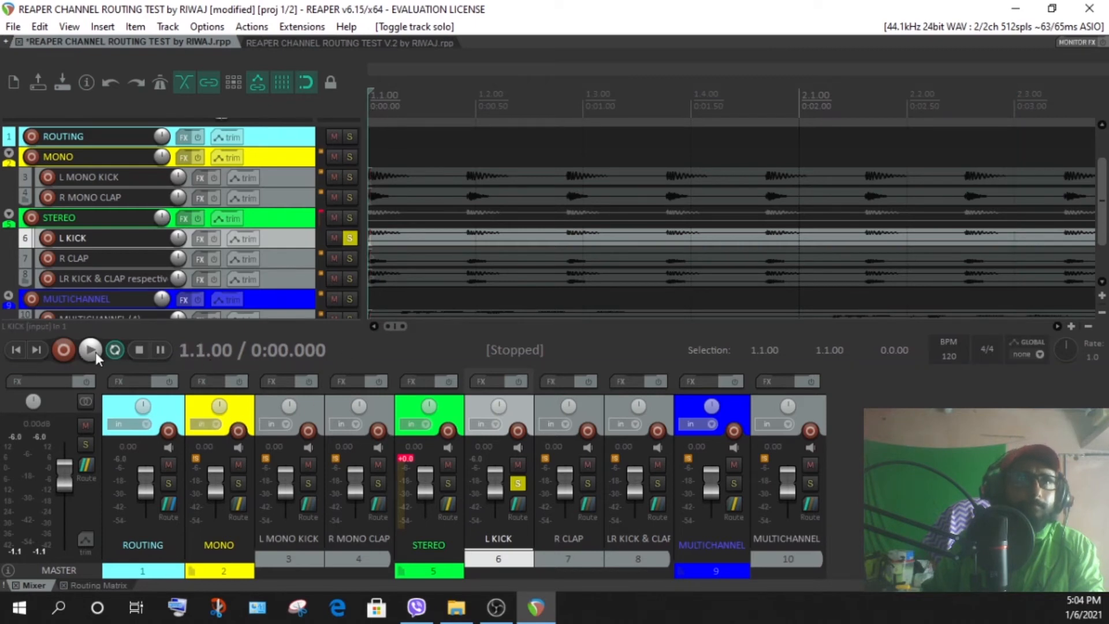
{"action": "left_click", "coordinate": [90, 350]}
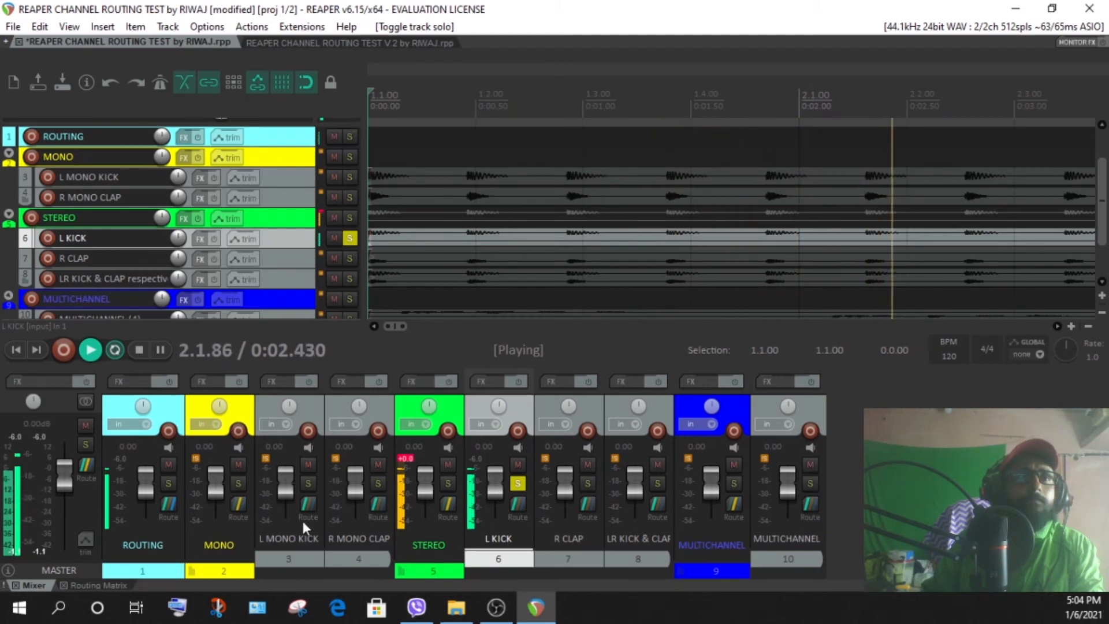
Step: Enlarge the L KICK track's height and open the STEREO folder's routing settings clear of the mixer meters
{"action": "left_click", "coordinate": [446, 504]}
{"action": "left_click_drag", "start_coordinate": [623, 306], "coordinate": [691, 179]}
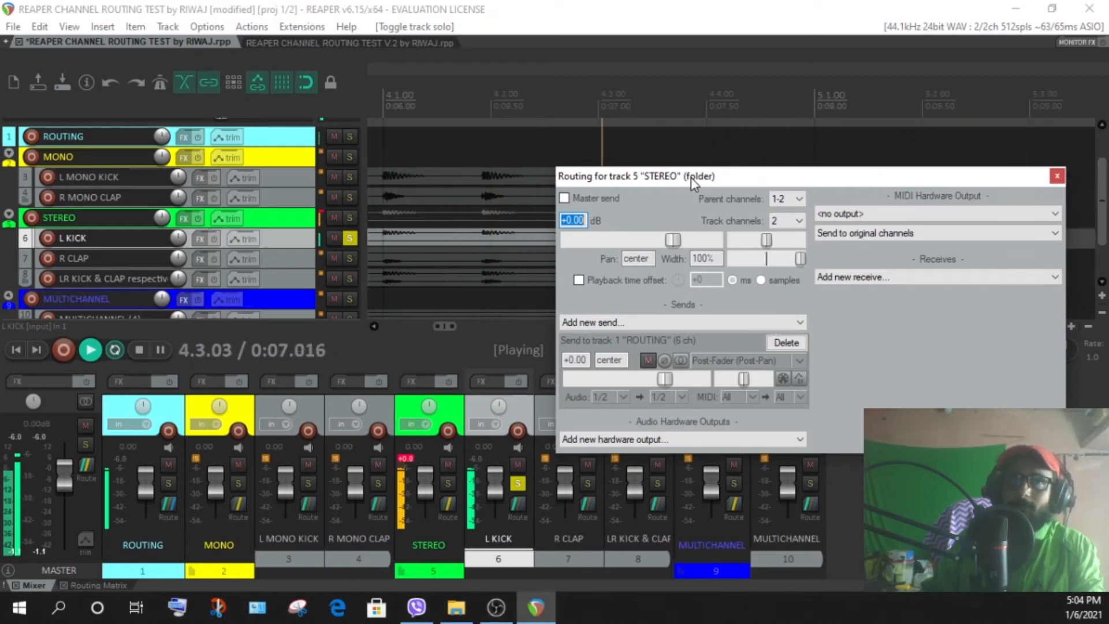
{"action": "left_click_drag", "start_coordinate": [306, 247], "coordinate": [307, 271]}
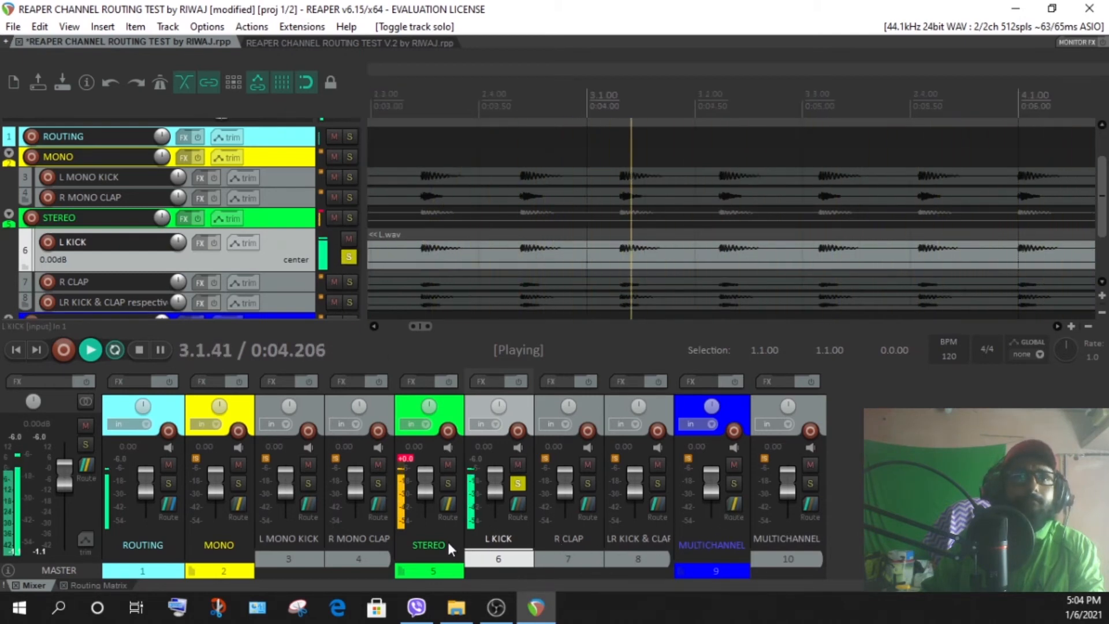
{"action": "left_click", "coordinate": [445, 504]}
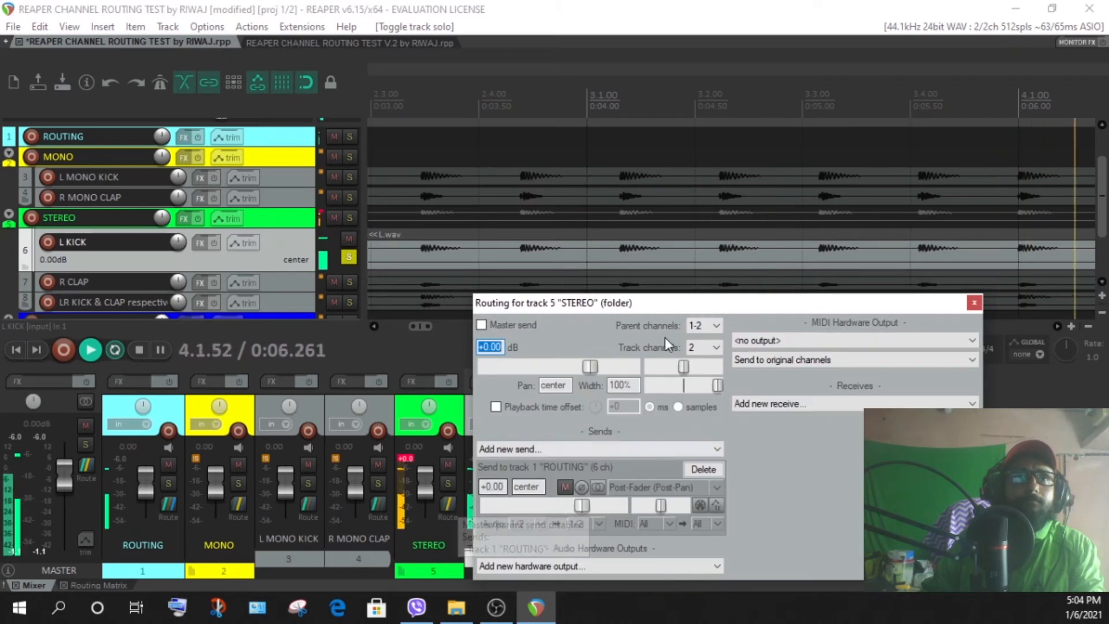
{"action": "left_click_drag", "start_coordinate": [658, 304], "coordinate": [666, 169]}
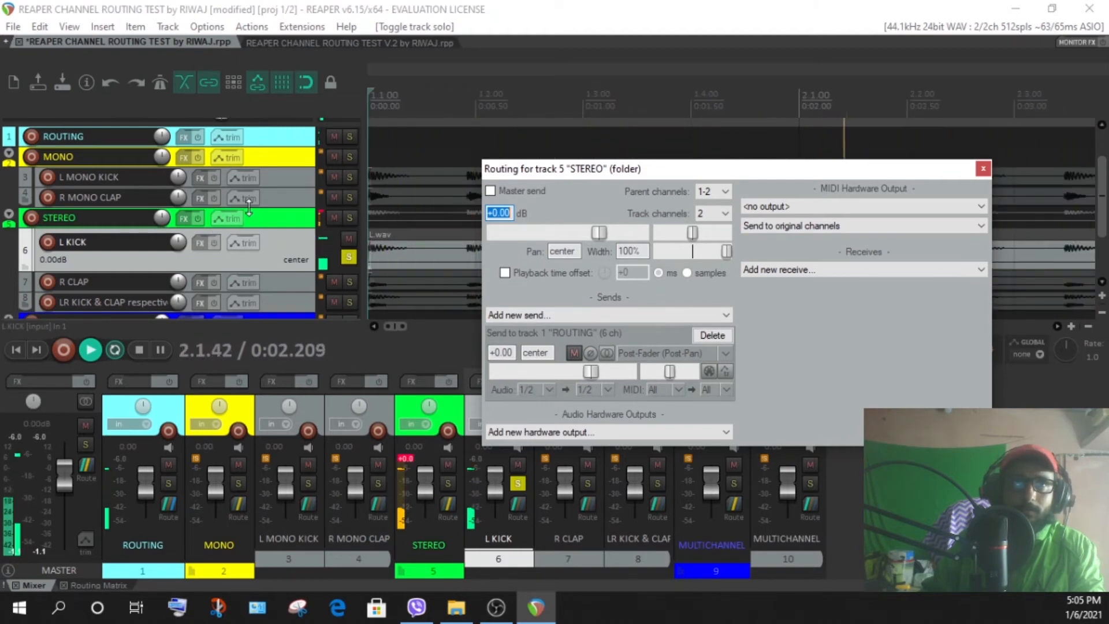
Step: Switch the destination of the STEREO folder's send to ROUTING through channels 1, 2 and 3 during playback
{"action": "left_click", "coordinate": [611, 390]}
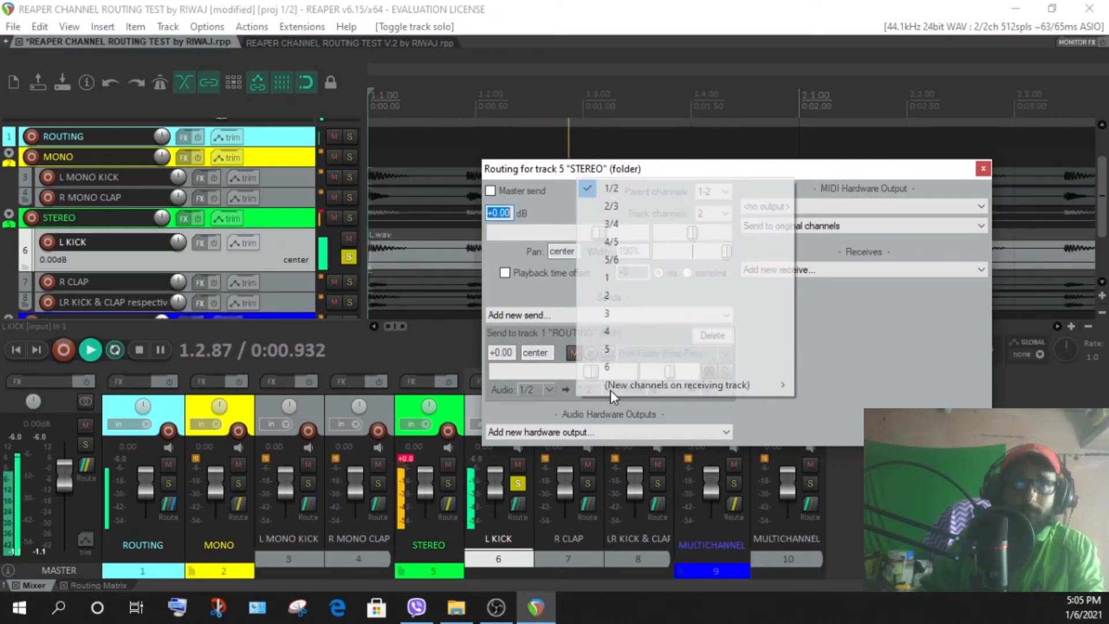
{"action": "left_click", "coordinate": [612, 283]}
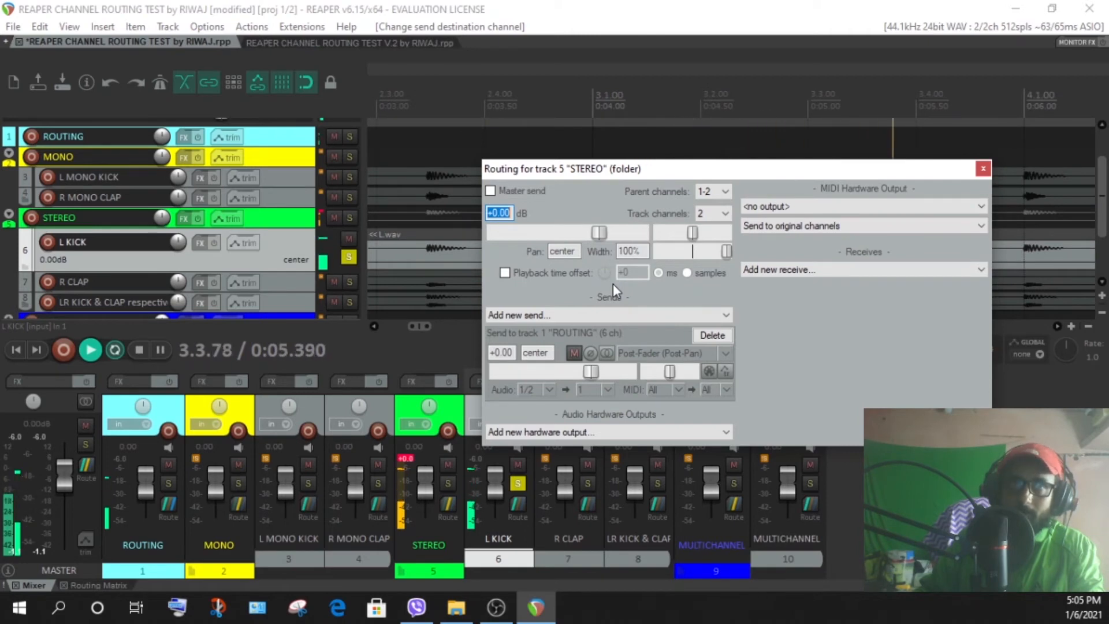
{"action": "left_click_drag", "start_coordinate": [626, 170], "coordinate": [753, 178]}
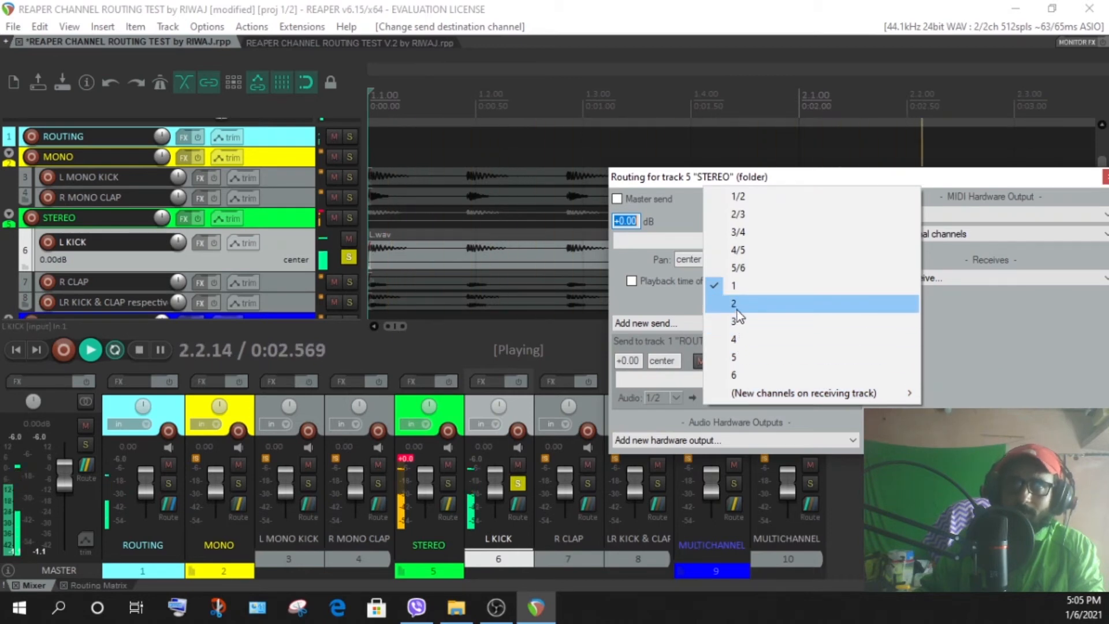
{"action": "left_click", "coordinate": [737, 312]}
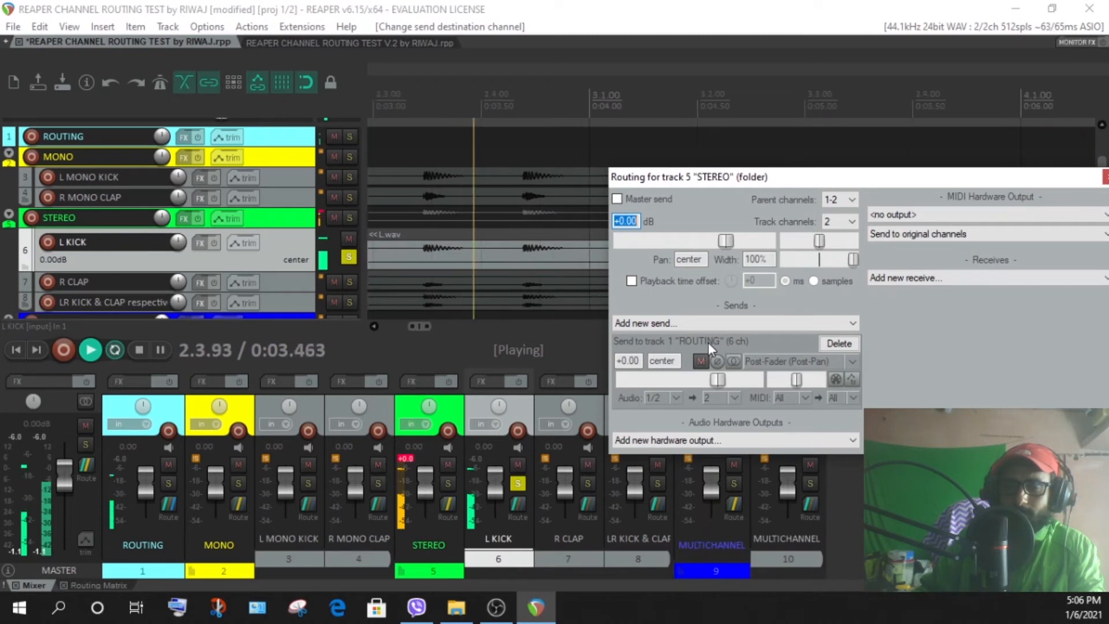
{"action": "left_click", "coordinate": [735, 398]}
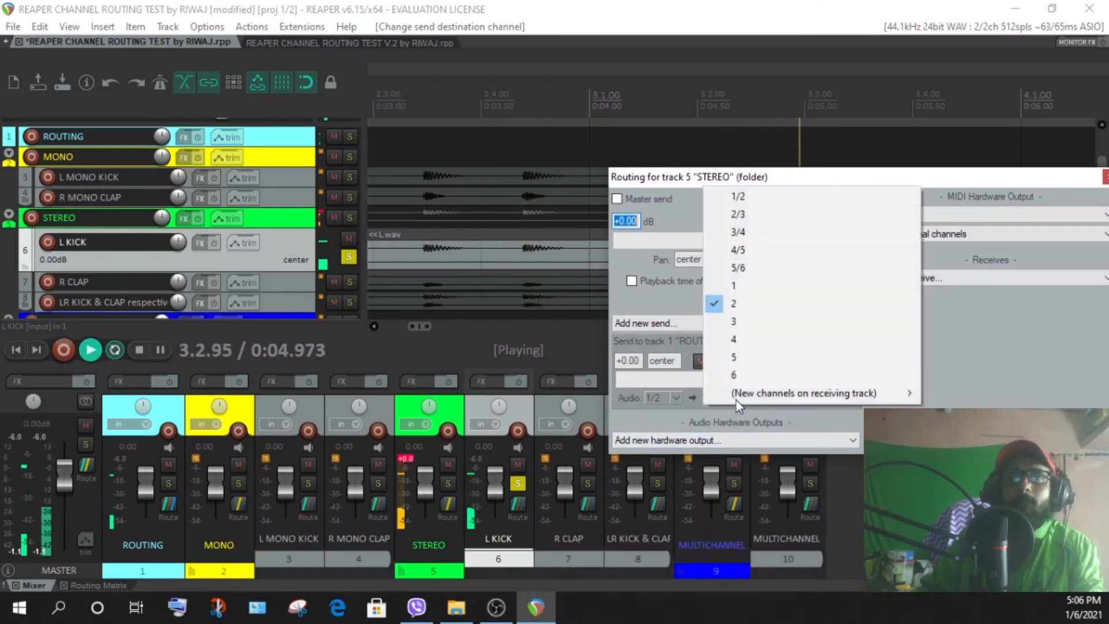
{"action": "left_click", "coordinate": [737, 323]}
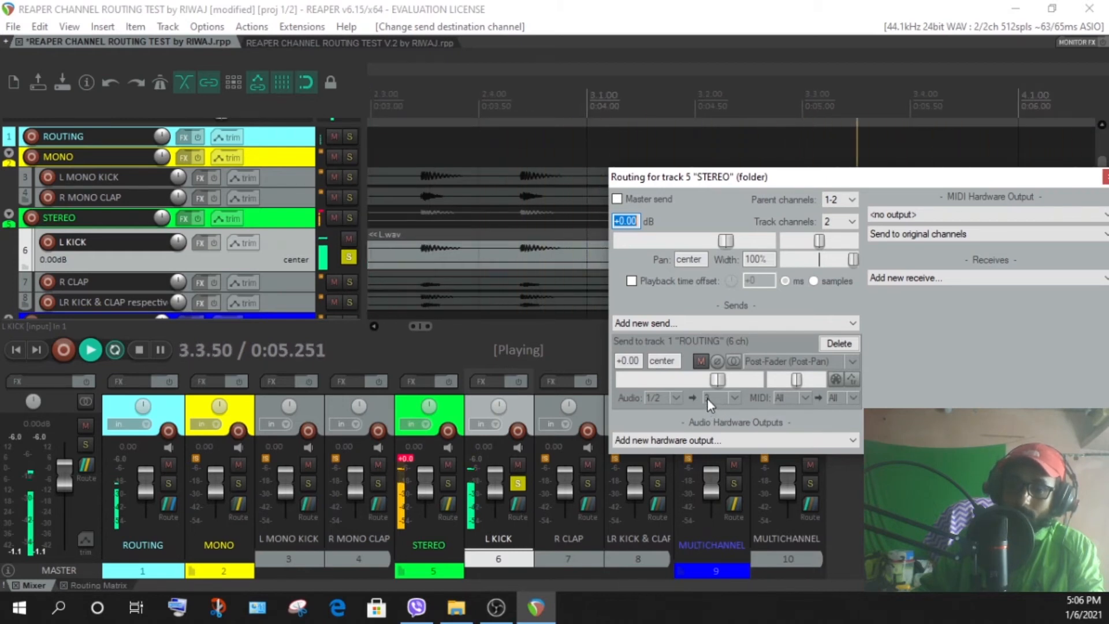
Step: Switch the STEREO folder send's destination through channels 4, 5 and 6, ending on stereo pair 1/2, while playback runs
{"action": "left_click", "coordinate": [736, 398]}
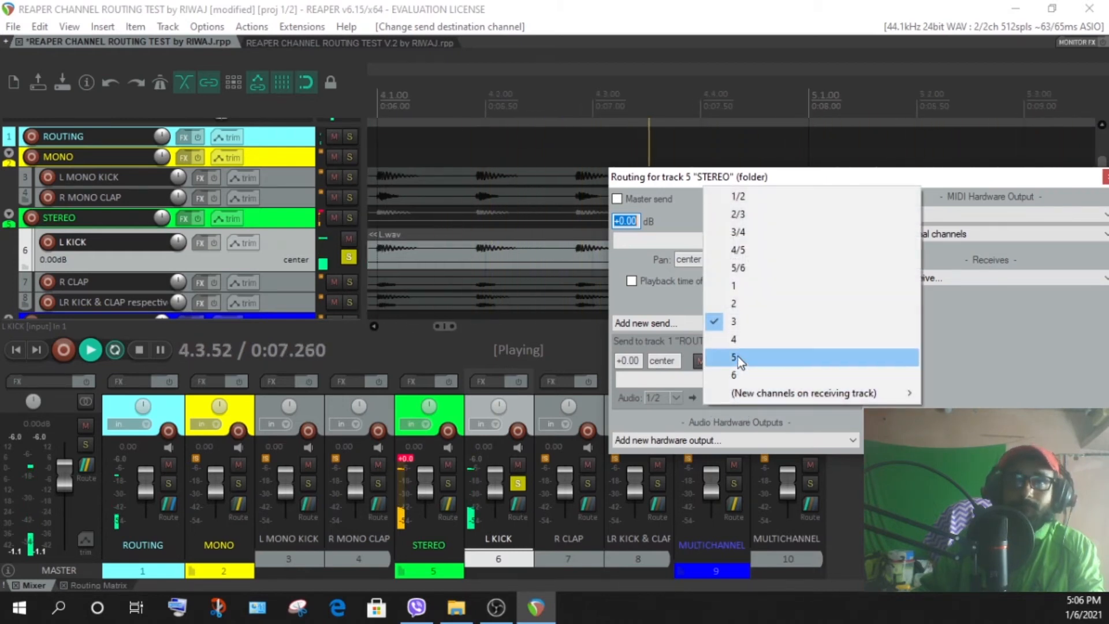
{"action": "left_click", "coordinate": [737, 342]}
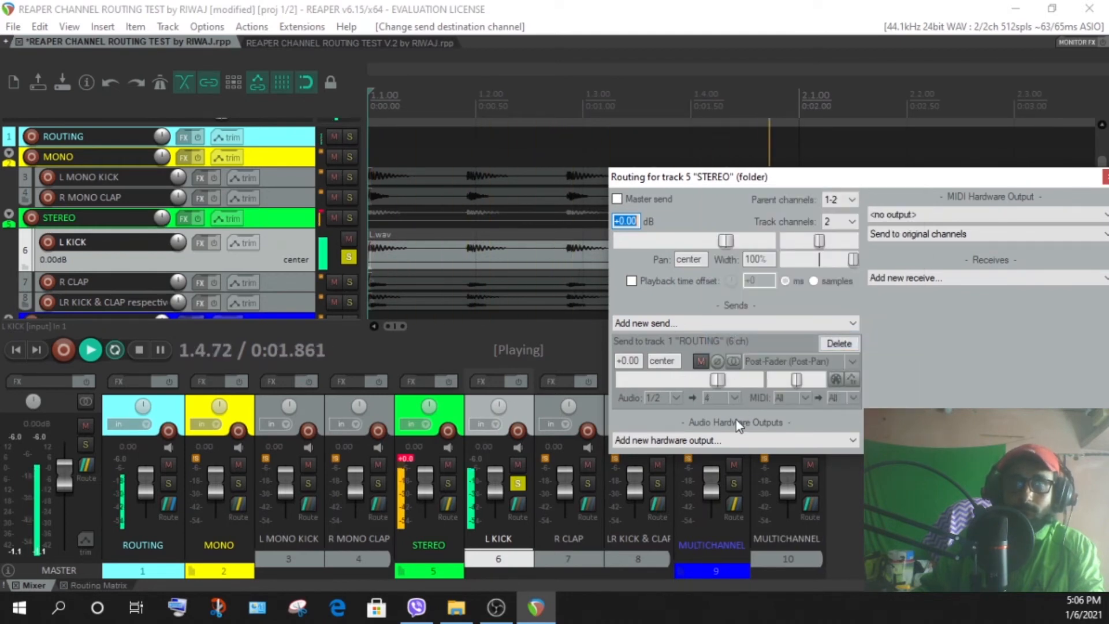
{"action": "left_click", "coordinate": [731, 397]}
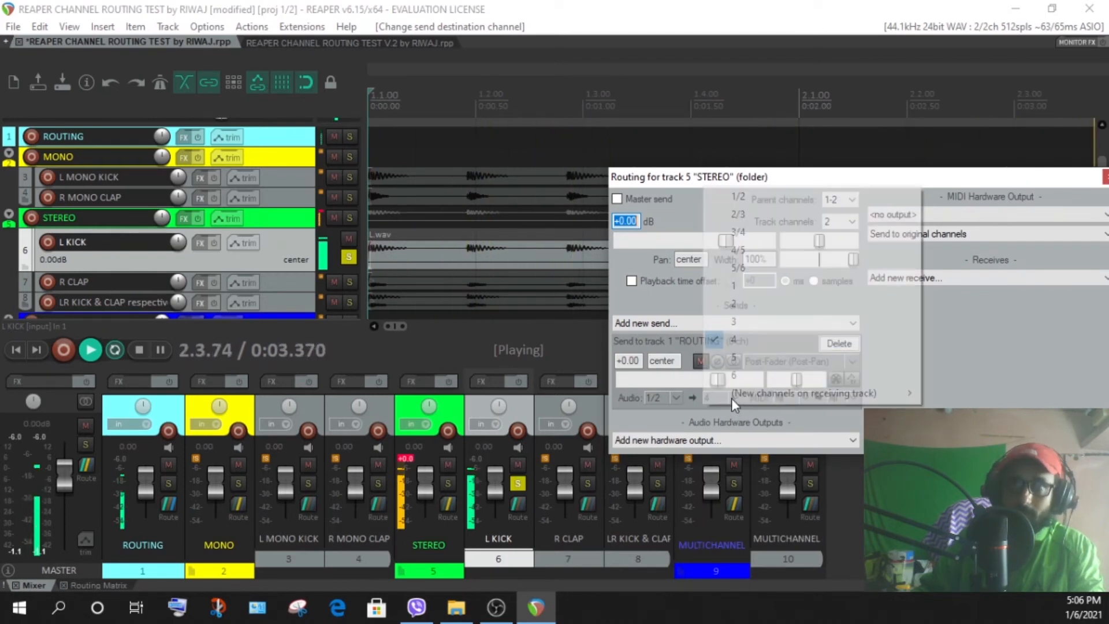
{"action": "left_click", "coordinate": [736, 360]}
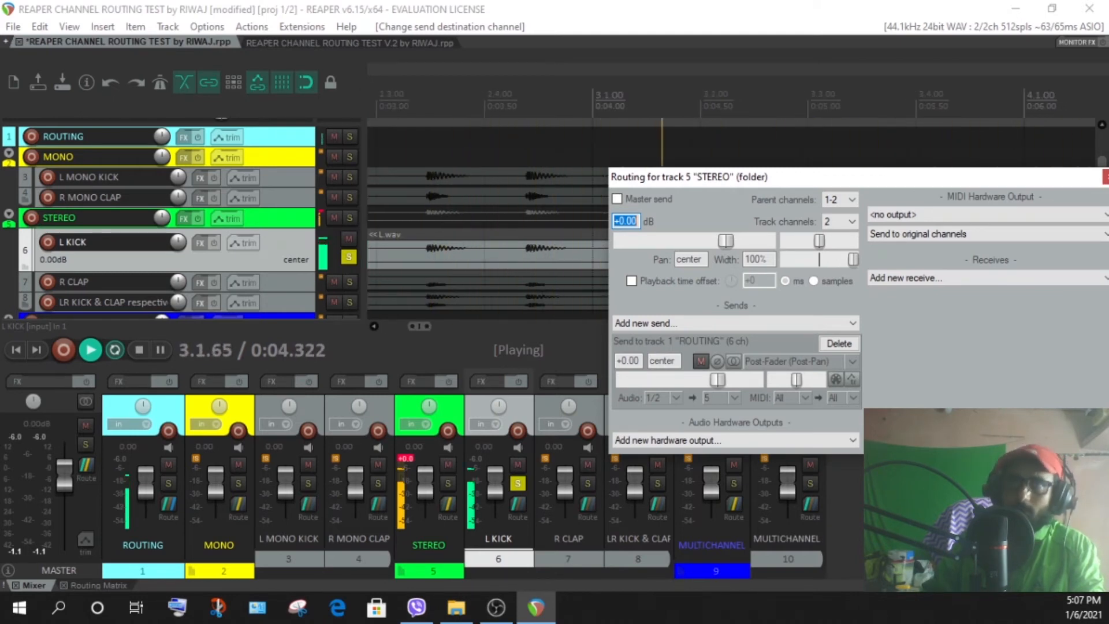
{"action": "left_click", "coordinate": [732, 400]}
{"action": "left_click", "coordinate": [733, 378]}
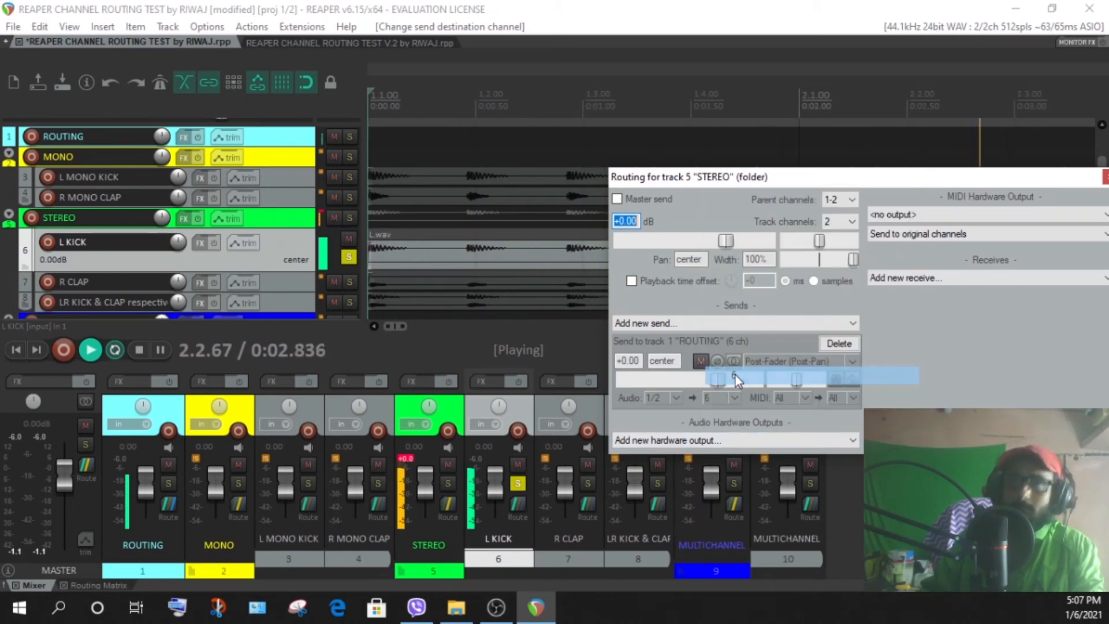
{"action": "left_click", "coordinate": [733, 400]}
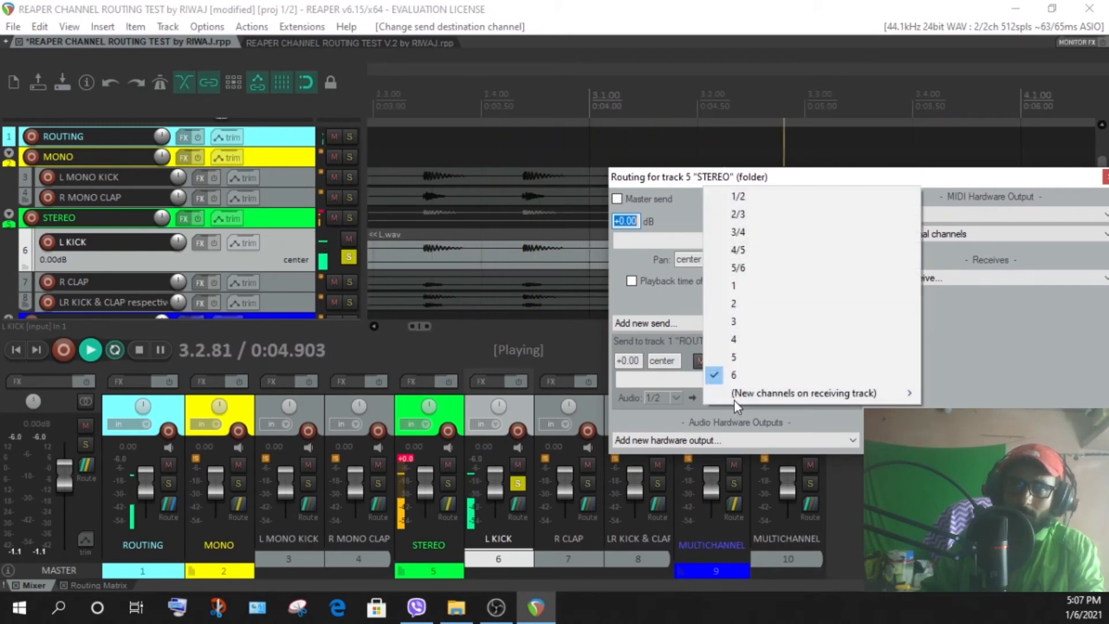
{"action": "left_click", "coordinate": [745, 196]}
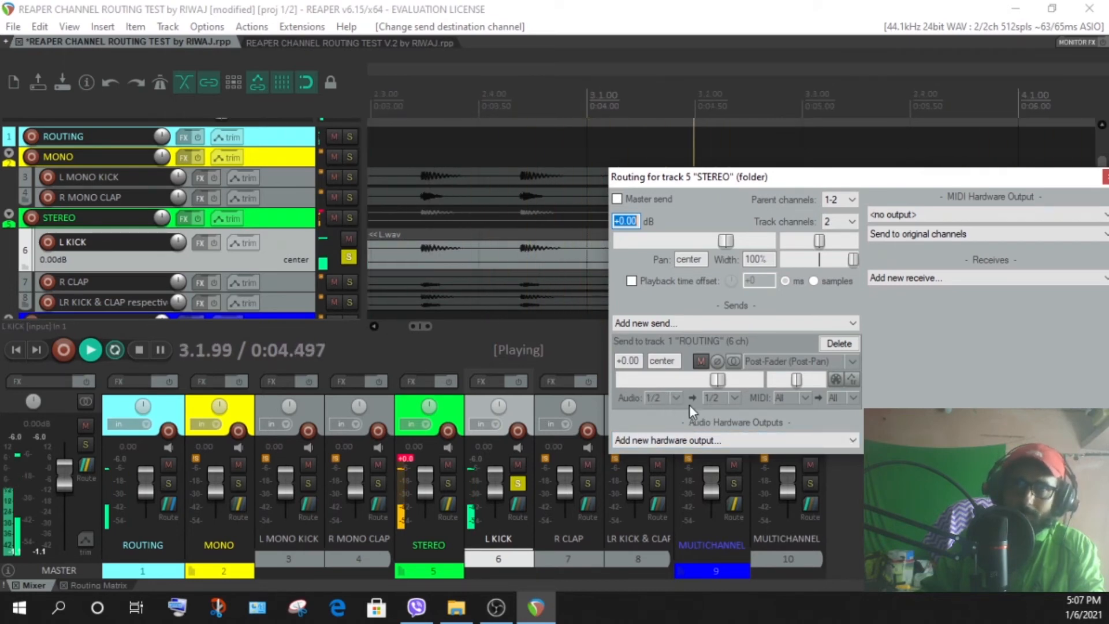
Step: Set the STEREO send's source to mono channel 1 and try destination channels 1 and 2 on ROUTING
{"action": "left_click", "coordinate": [675, 397]}
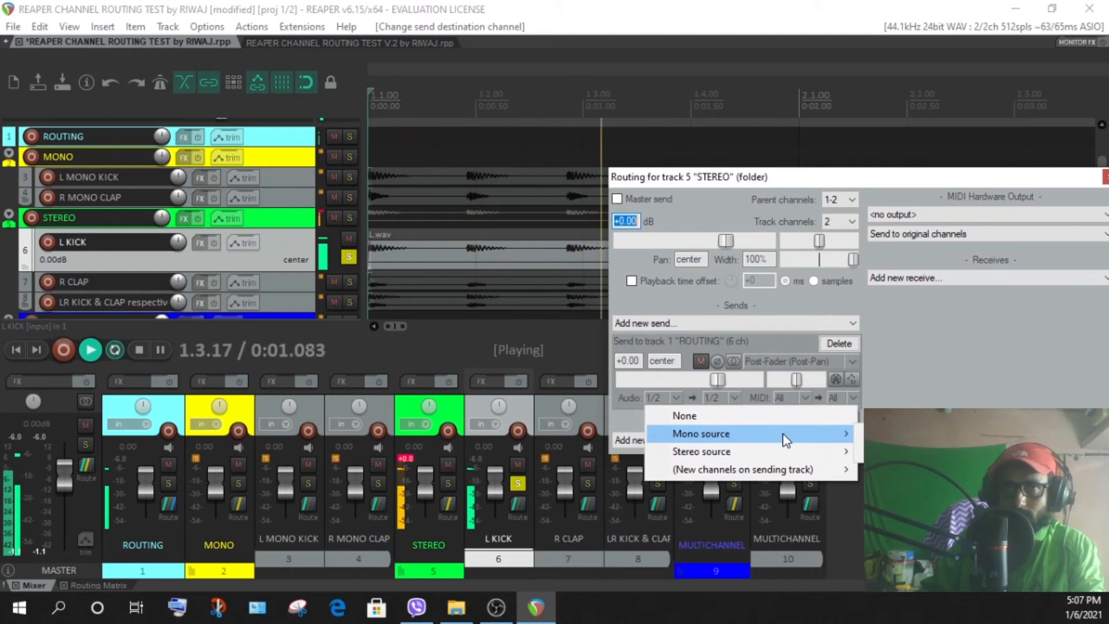
{"action": "left_click", "coordinate": [878, 433]}
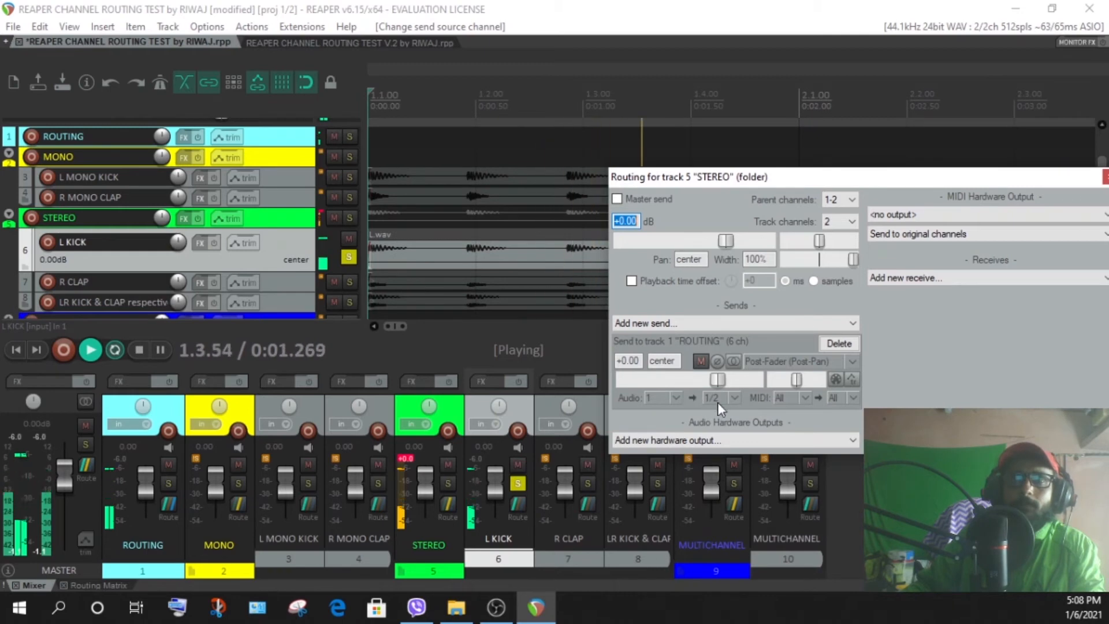
{"action": "left_click", "coordinate": [732, 399]}
{"action": "left_click", "coordinate": [737, 286]}
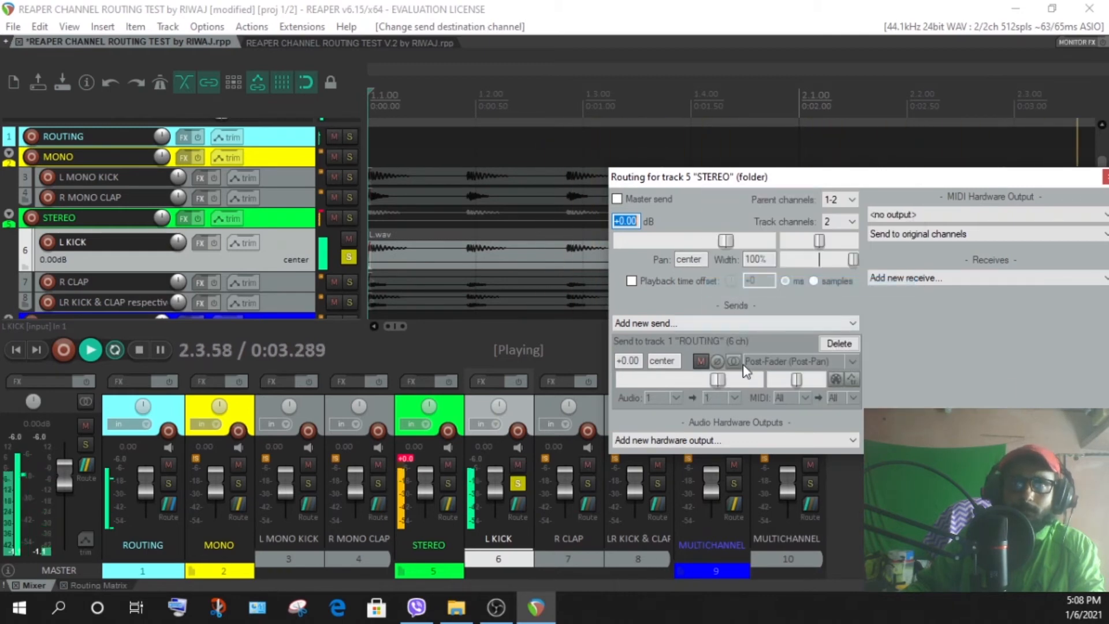
{"action": "left_click", "coordinate": [734, 398]}
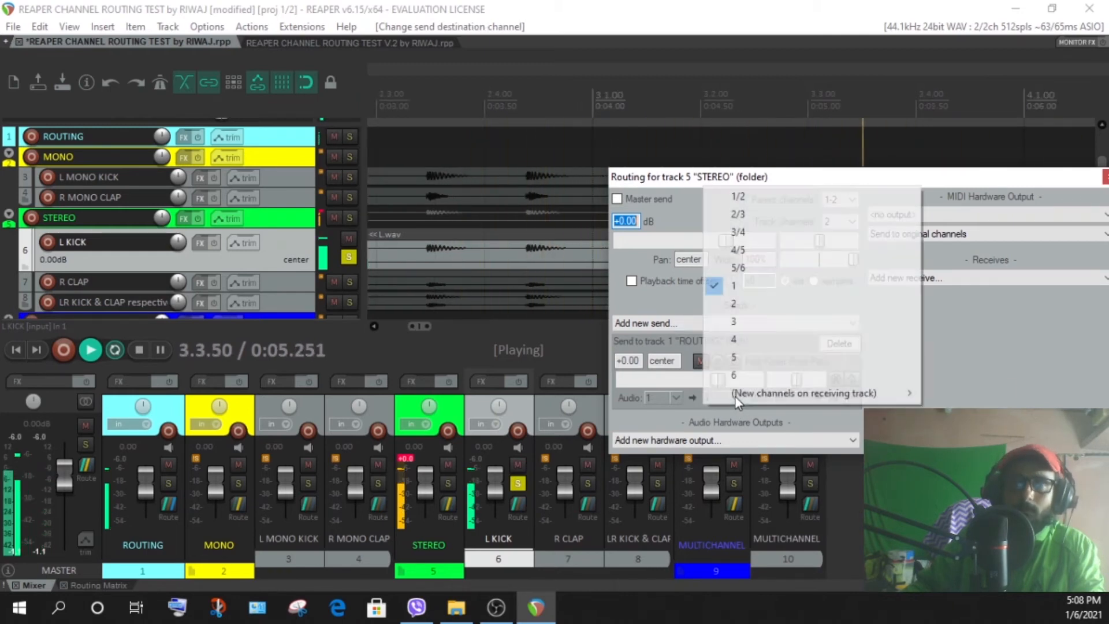
{"action": "left_click", "coordinate": [745, 304]}
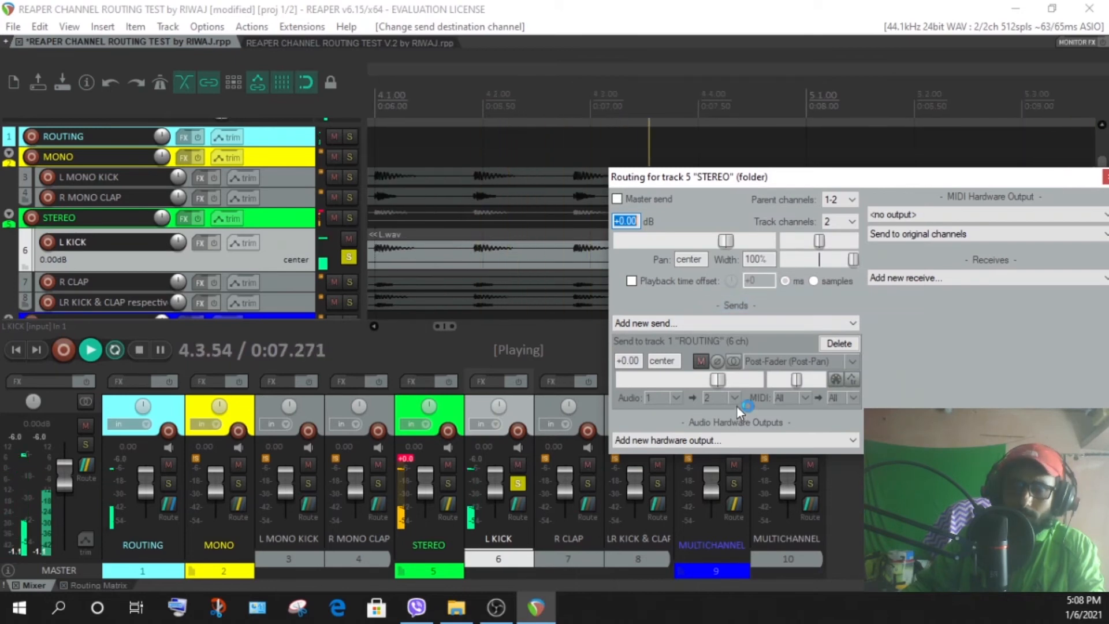
Step: With mono source 1, switch the STEREO send's destination through channels 3 and 4, ending on 1/2
{"action": "left_click", "coordinate": [735, 397]}
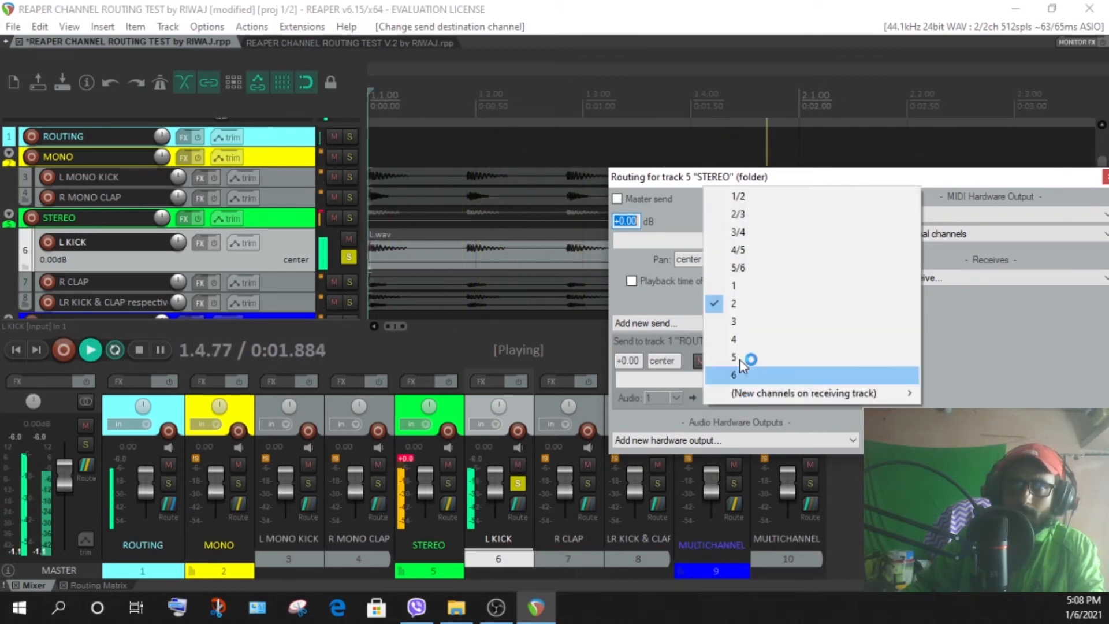
{"action": "left_click", "coordinate": [740, 323]}
{"action": "left_click", "coordinate": [735, 398]}
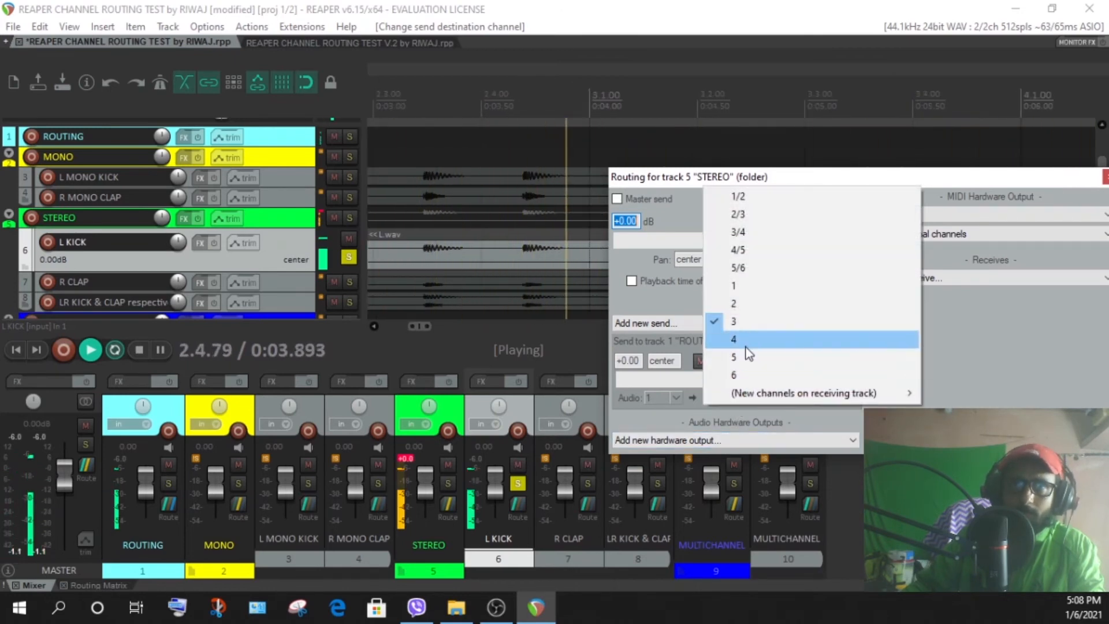
{"action": "left_click", "coordinate": [741, 340]}
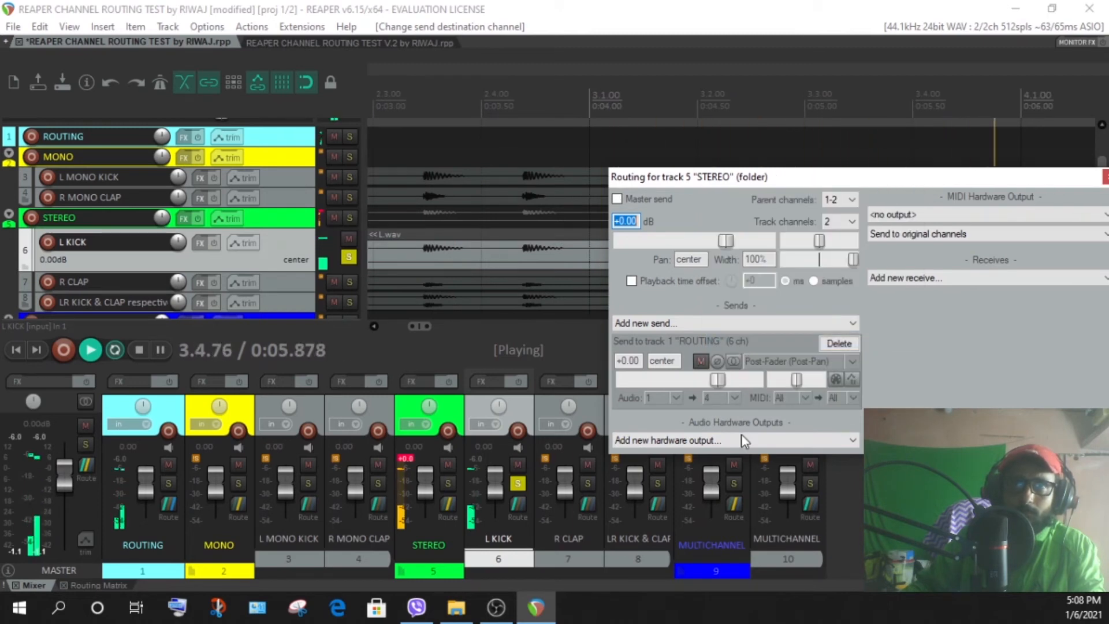
{"action": "left_click", "coordinate": [734, 400]}
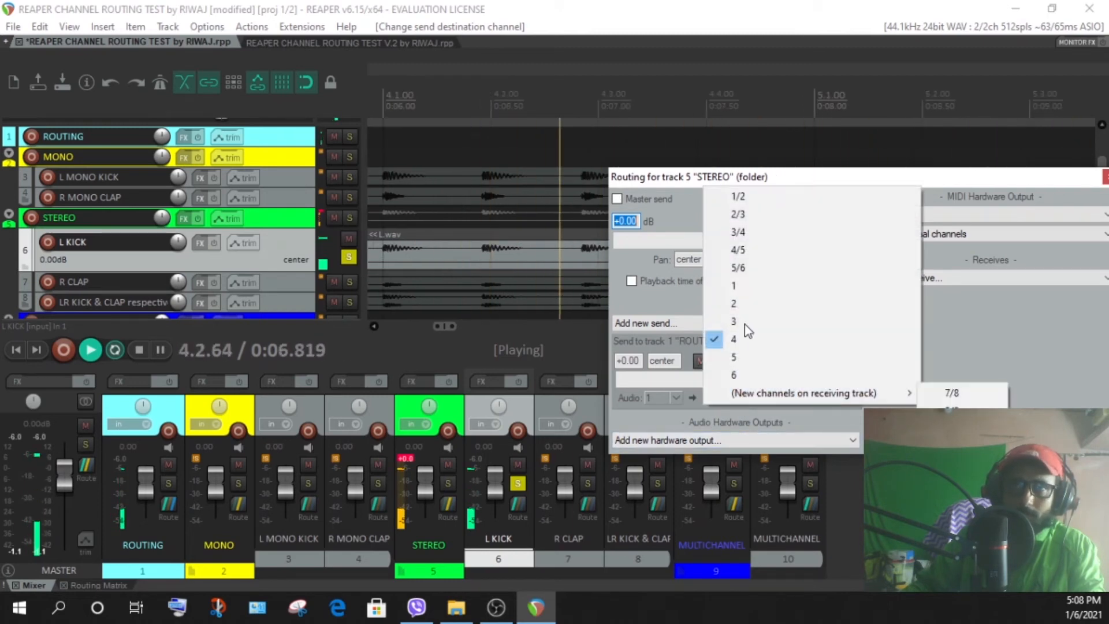
{"action": "left_click", "coordinate": [740, 198]}
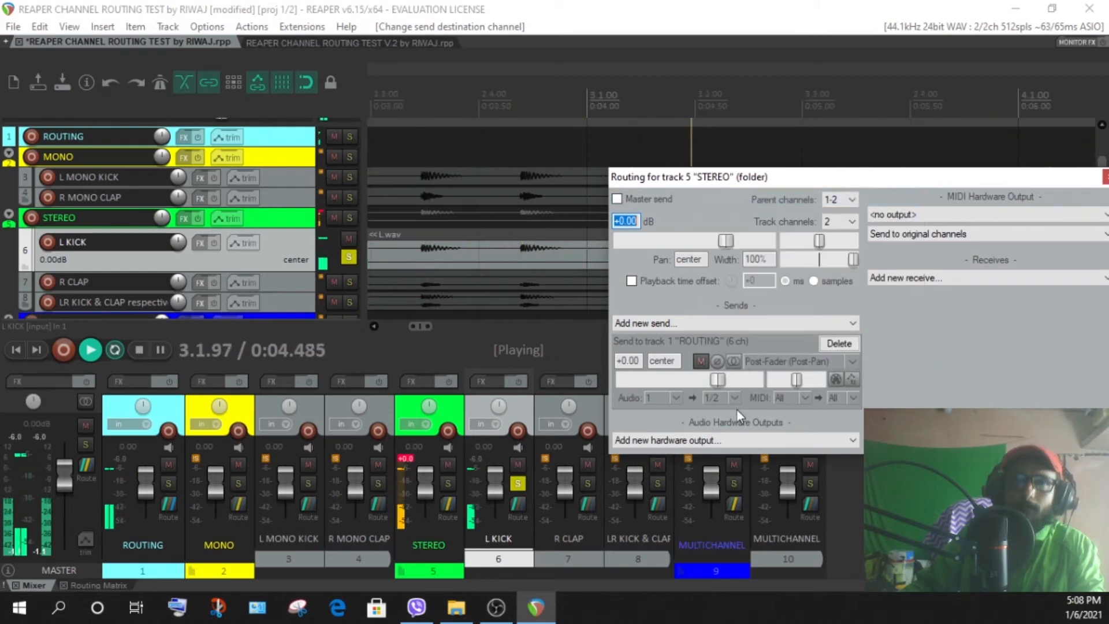
Step: Set the STEREO send's source to mono channel 2 and try destination channels 1 and 2
{"action": "left_click", "coordinate": [670, 398]}
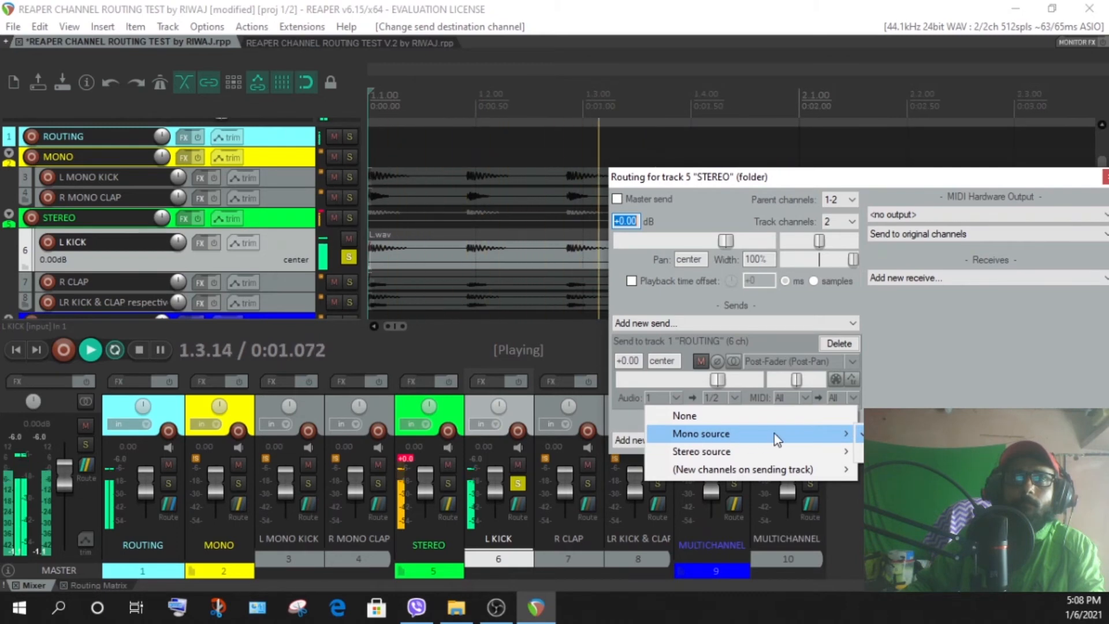
{"action": "left_click", "coordinate": [882, 452]}
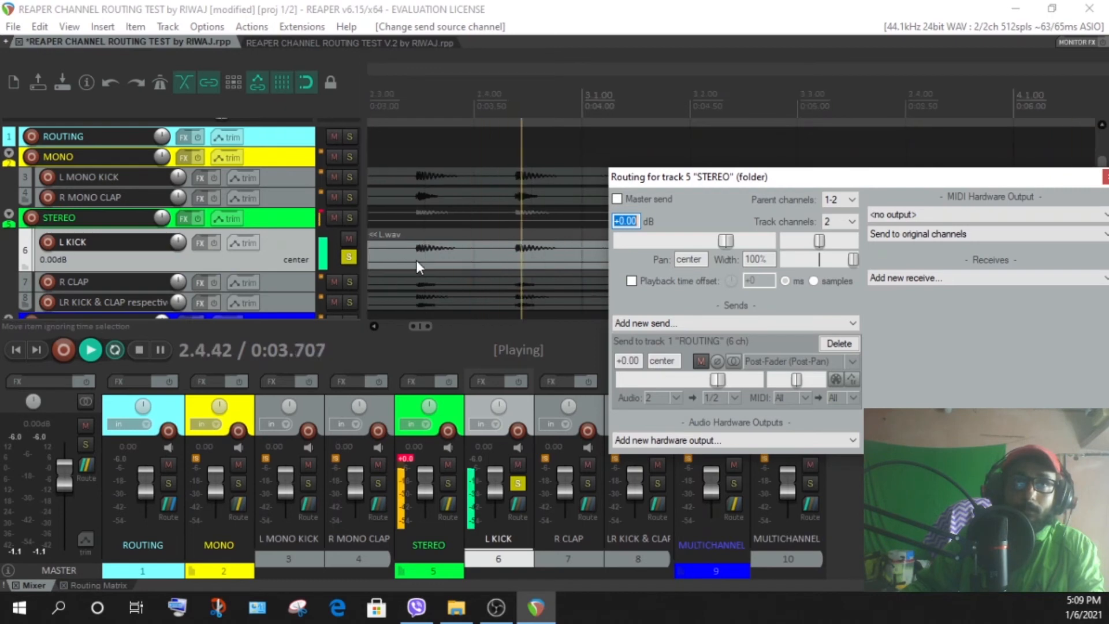
{"action": "left_click", "coordinate": [735, 402]}
{"action": "left_click", "coordinate": [737, 283]}
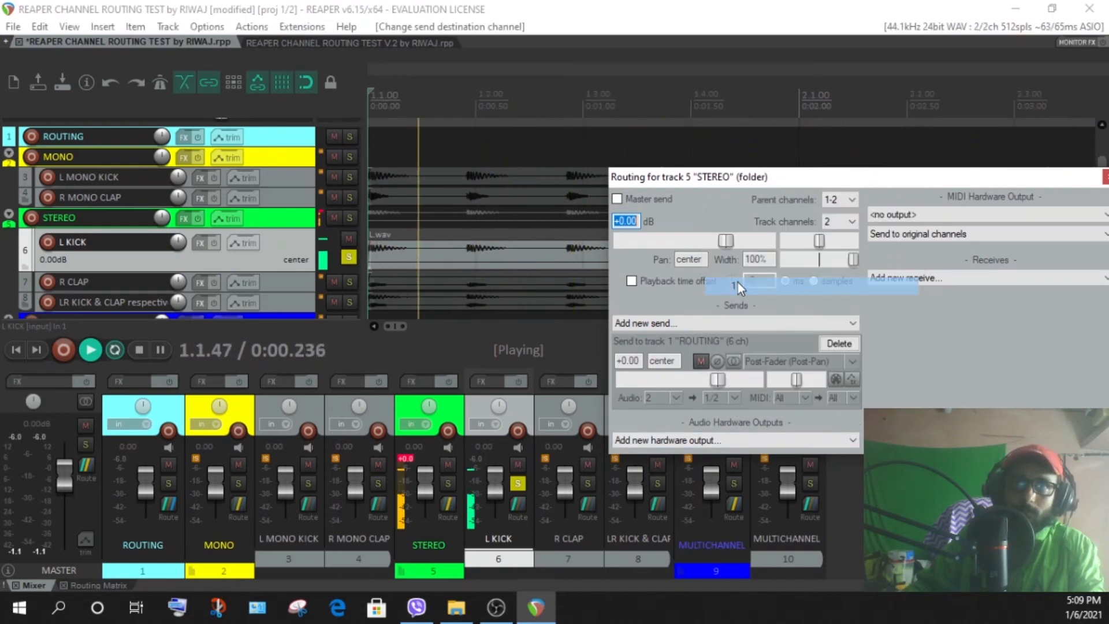
{"action": "left_click", "coordinate": [711, 398]}
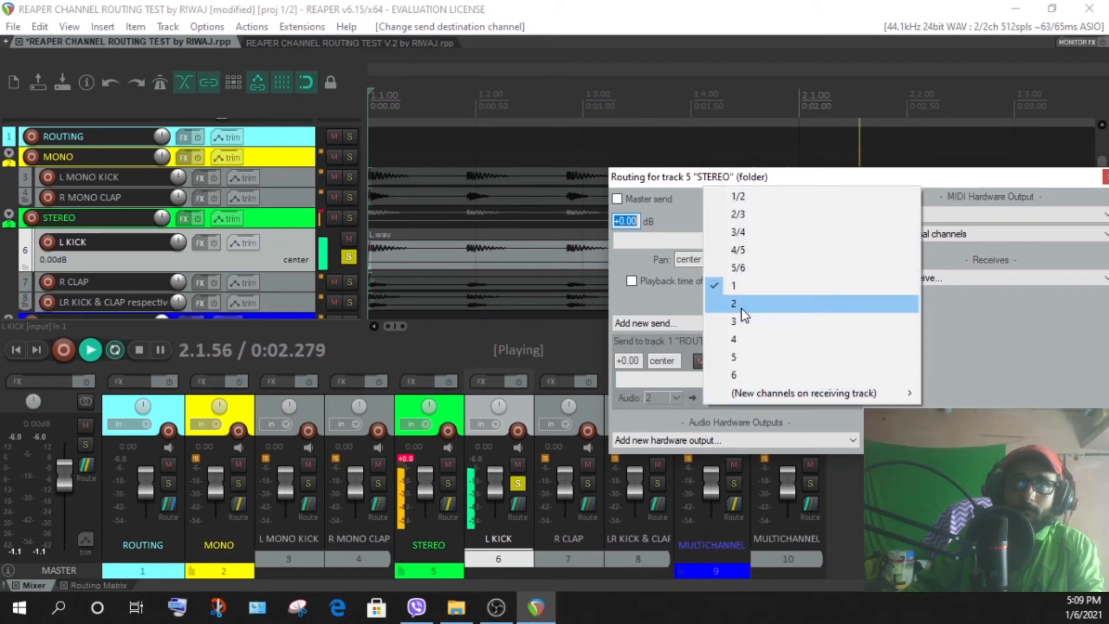
{"action": "left_click", "coordinate": [740, 306]}
Step: With mono source 2, switch the STEREO send's destination through channels 4 and 3, ending on 1/2
{"action": "left_click", "coordinate": [727, 404]}
{"action": "left_click", "coordinate": [748, 339]}
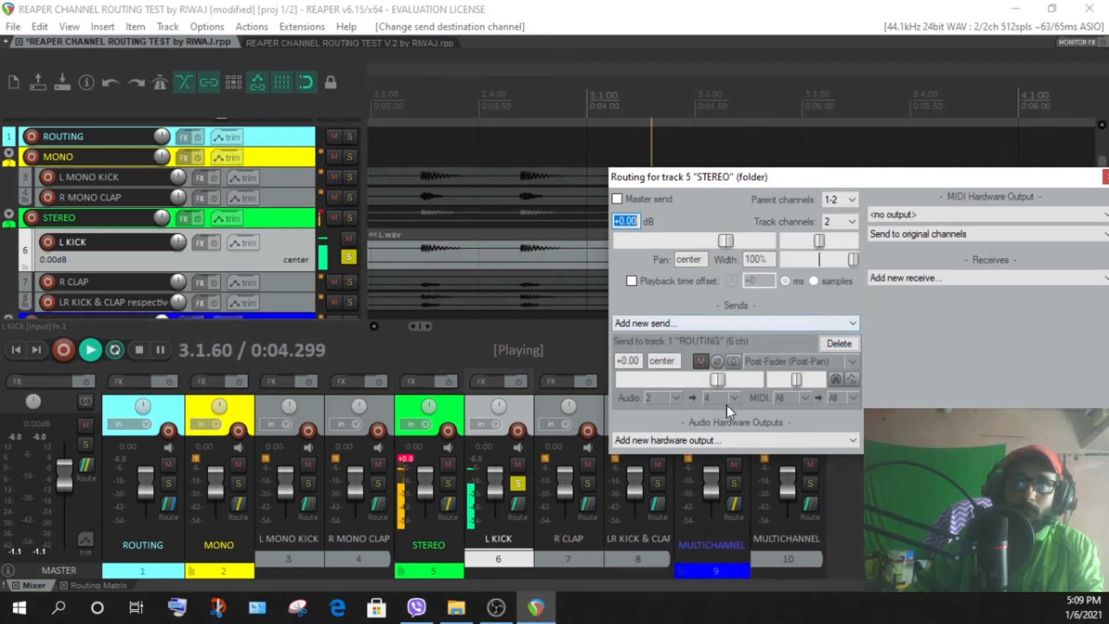
{"action": "left_click", "coordinate": [734, 400]}
{"action": "left_click", "coordinate": [744, 319]}
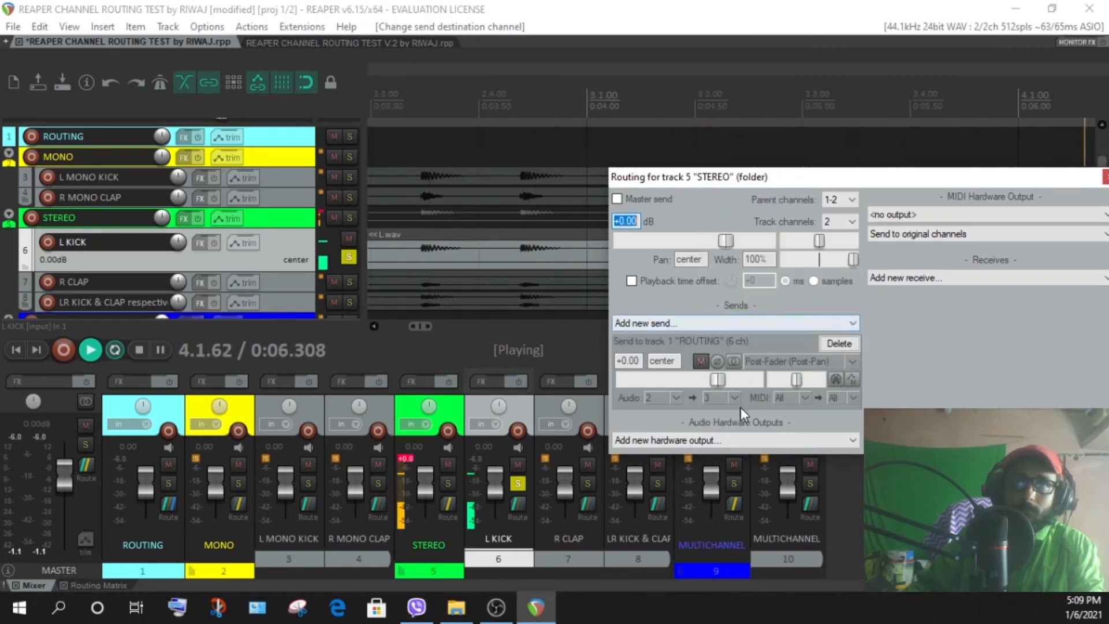
{"action": "left_click", "coordinate": [735, 397]}
{"action": "left_click", "coordinate": [753, 192]}
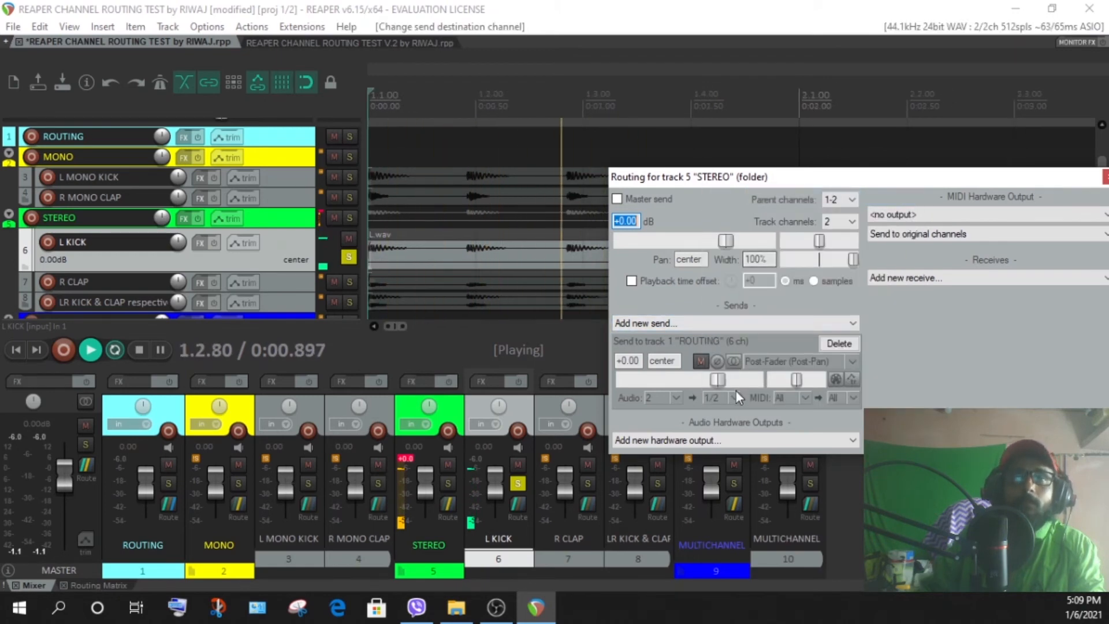
Step: Set the STEREO send's source to stereo pair 1/2 and stop playback
{"action": "left_click", "coordinate": [673, 398]}
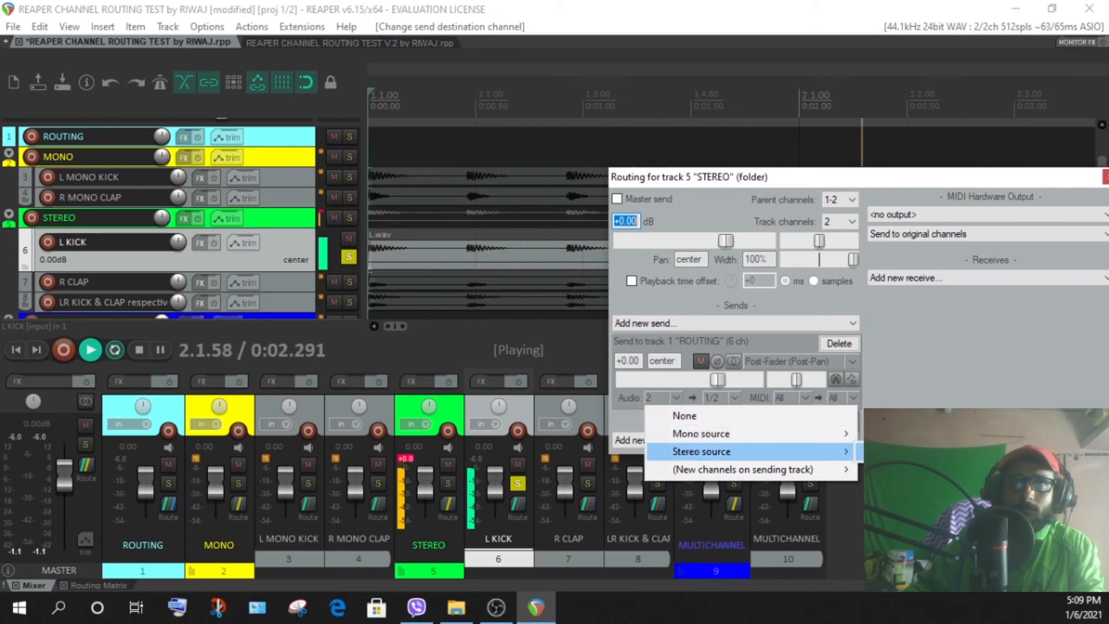
{"action": "left_click", "coordinate": [878, 451]}
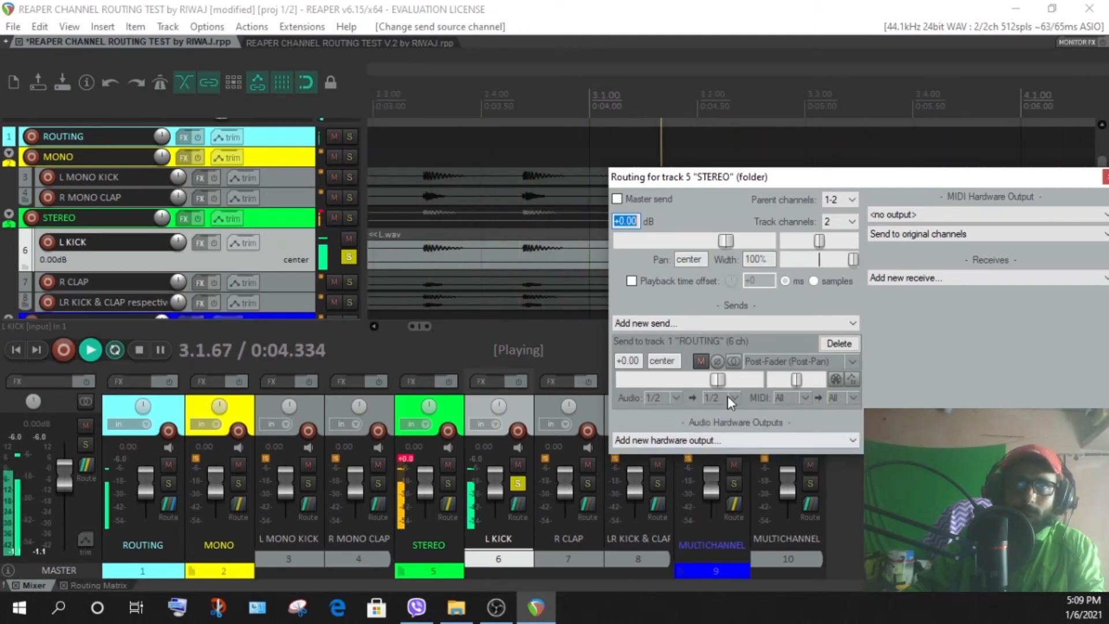
{"action": "left_click_drag", "start_coordinate": [916, 176], "coordinate": [773, 172]}
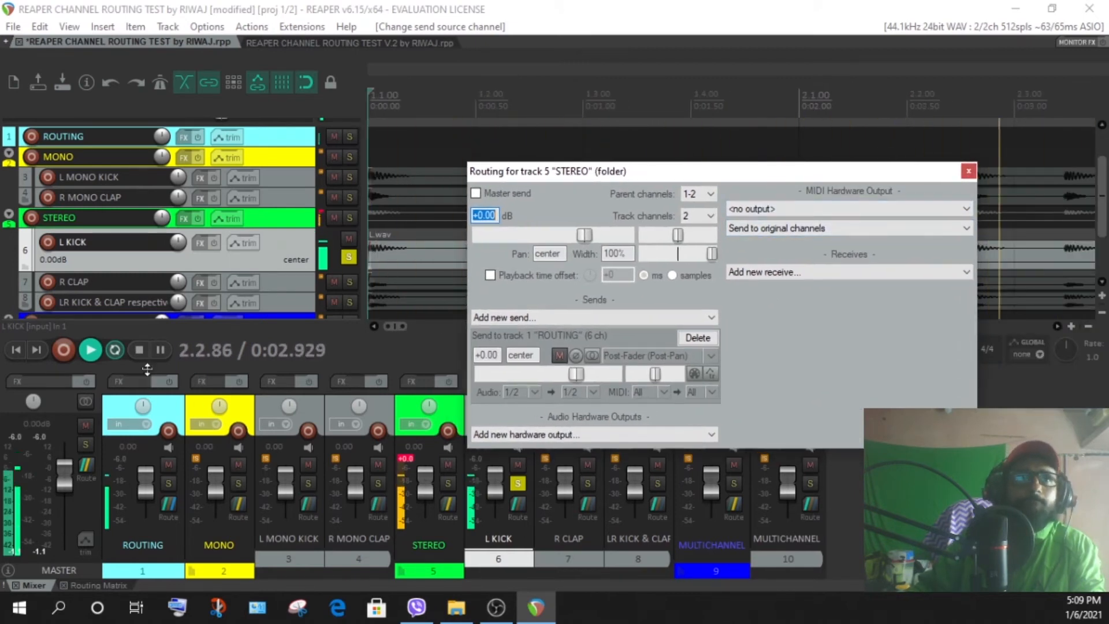
{"action": "left_click", "coordinate": [139, 350]}
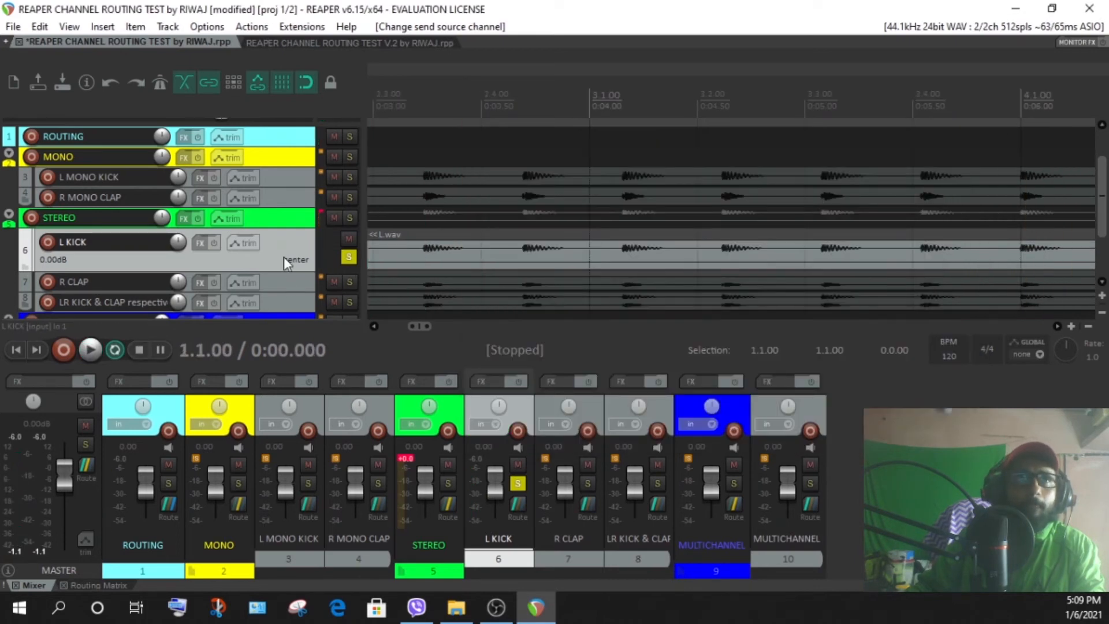
Step: Unsolo the L KICK track and enlarge the height of the LR KICK & CLAP track in the STEREO folder
{"action": "scroll", "coordinate": [283, 257], "scroll_direction": "down", "scroll_amount": 3}
{"action": "left_click", "coordinate": [350, 206]}
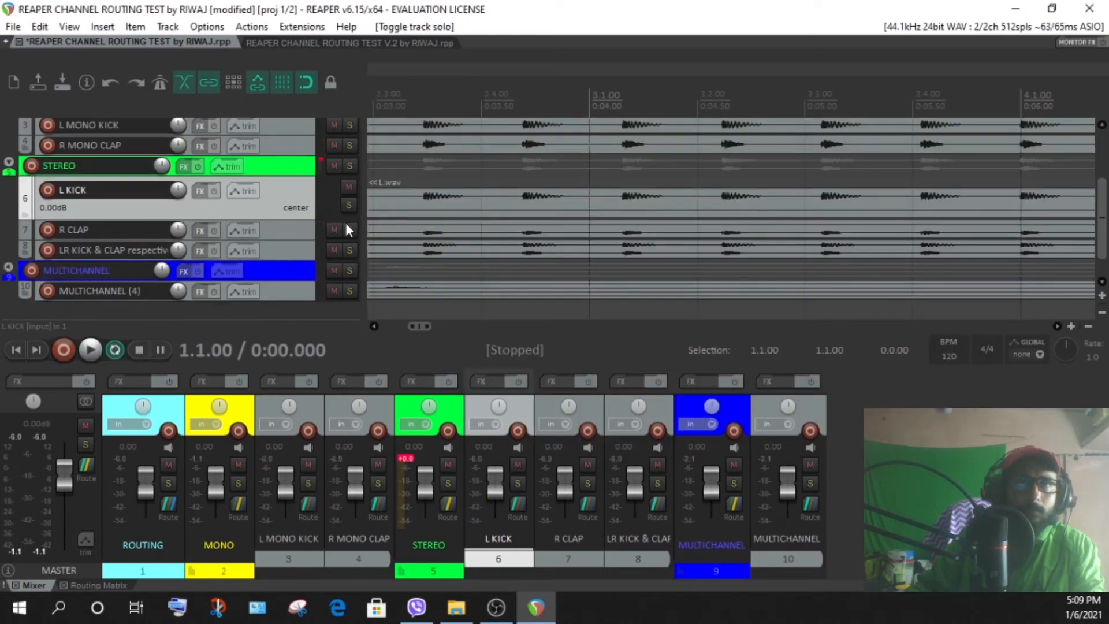
{"action": "left_click", "coordinate": [296, 230]}
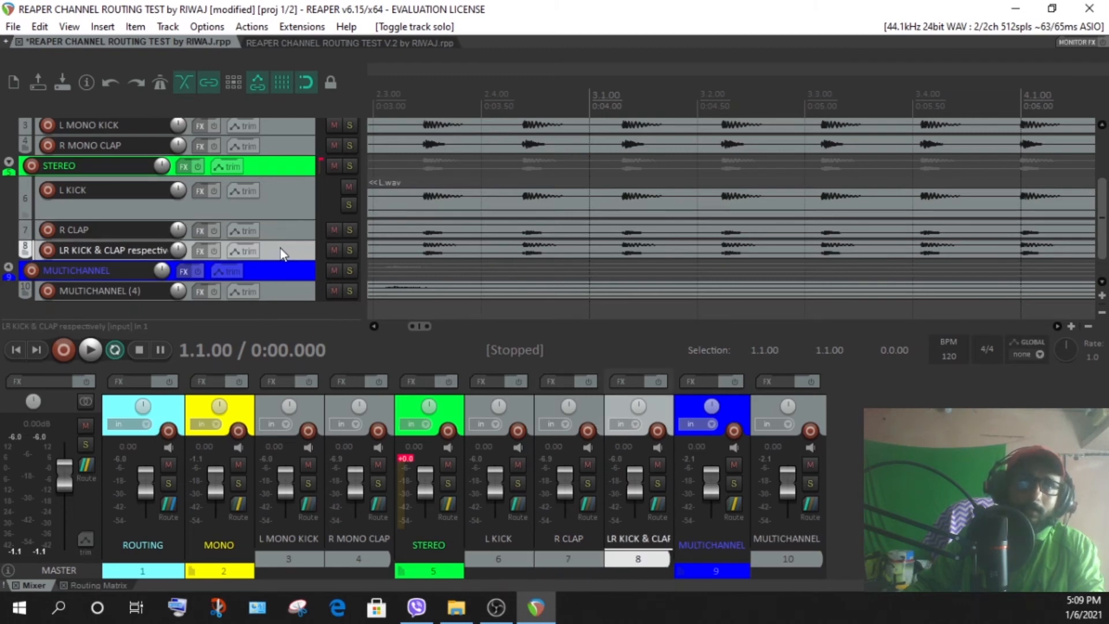
{"action": "left_click_drag", "start_coordinate": [283, 260], "coordinate": [295, 309]}
{"action": "scroll", "coordinate": [291, 289], "scroll_direction": "down", "scroll_amount": 2}
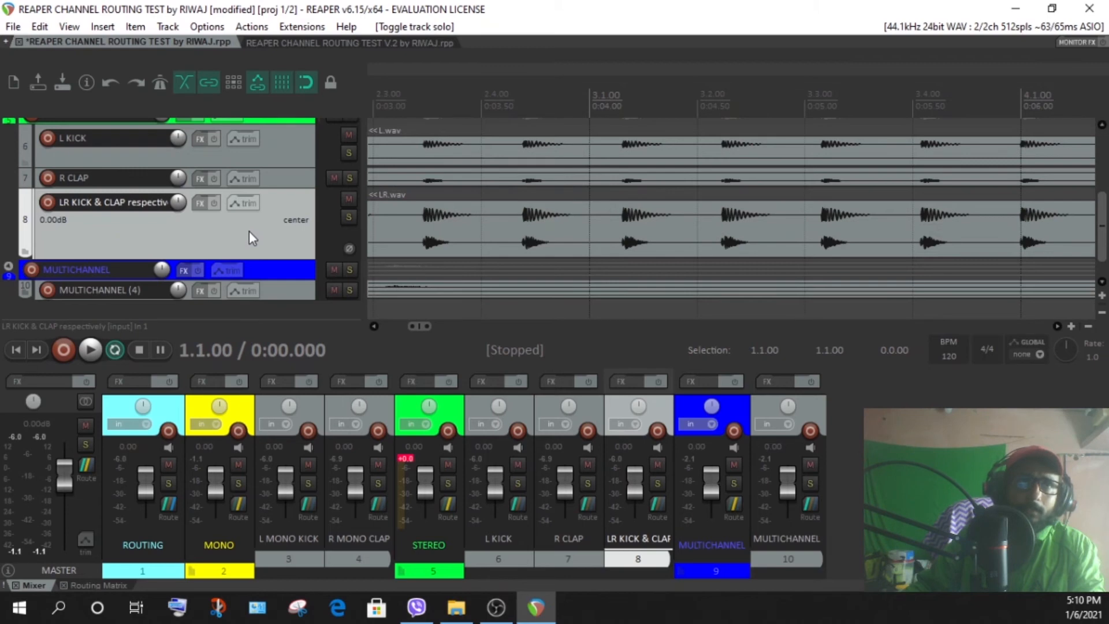
{"action": "scroll", "coordinate": [247, 233], "scroll_direction": "up", "scroll_amount": 2}
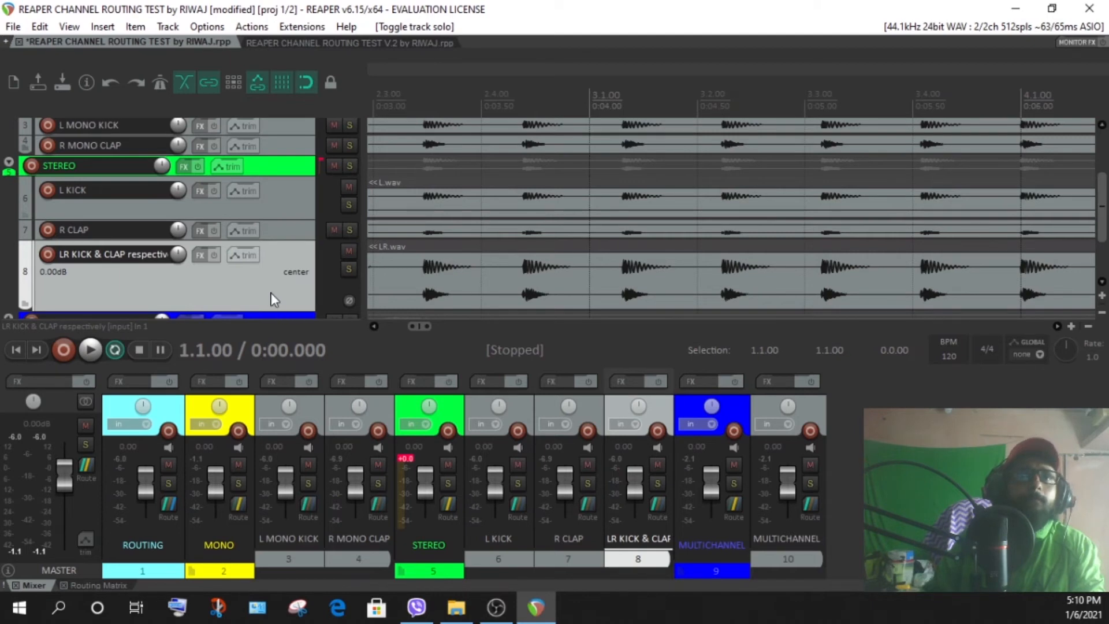
Step: Play the project from 1.1.00 with LR KICK & CLAP soloed and open the STEREO folder's routing settings
{"action": "left_click", "coordinate": [353, 269]}
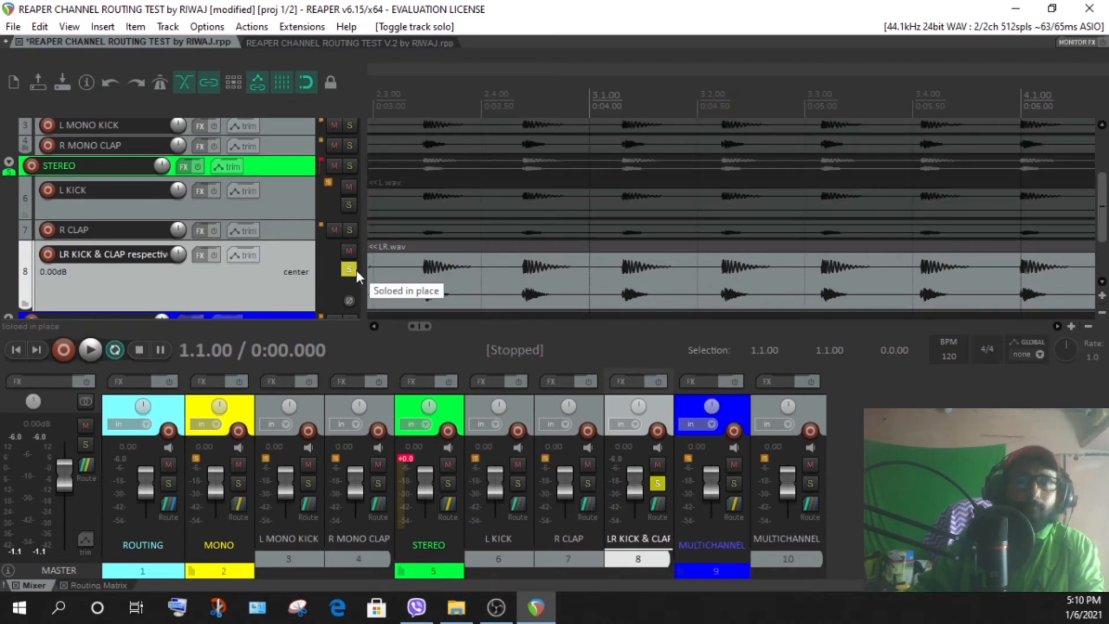
{"action": "left_click", "coordinate": [92, 350]}
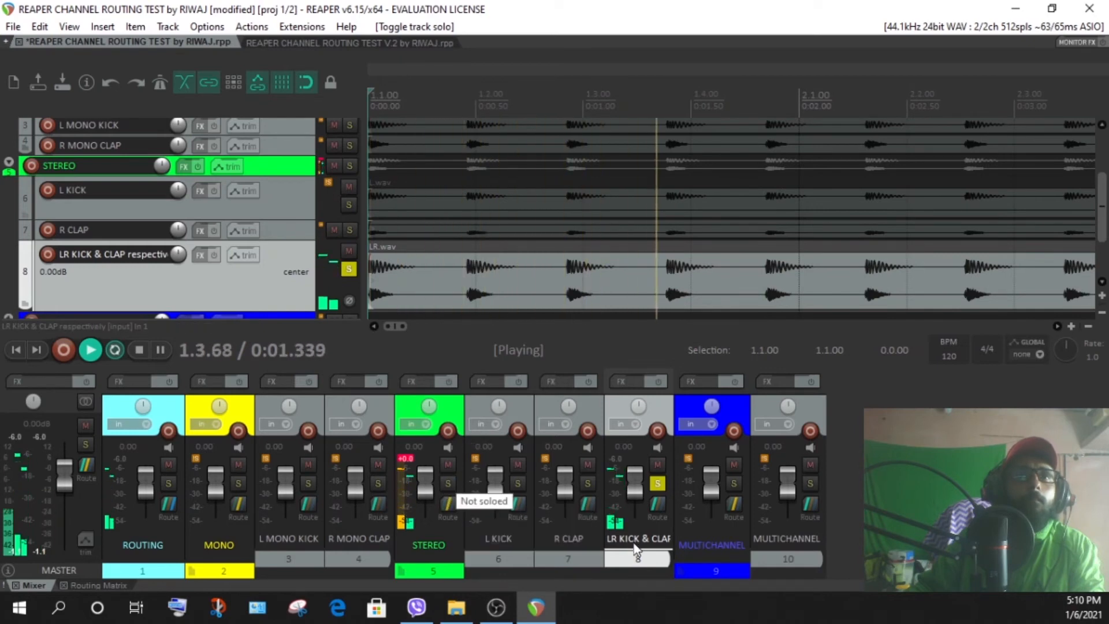
{"action": "left_click", "coordinate": [444, 507]}
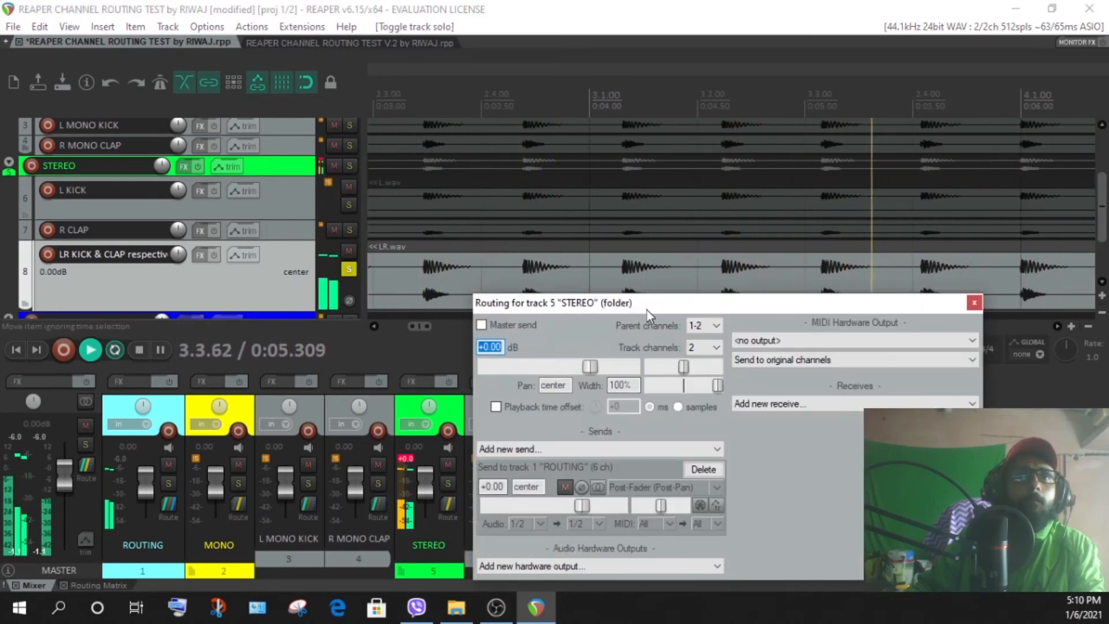
Step: With LR KICK & CLAP playing, switch the STEREO send's destination to channel 1 and then channel 2
{"action": "left_click_drag", "start_coordinate": [647, 311], "coordinate": [671, 166]}
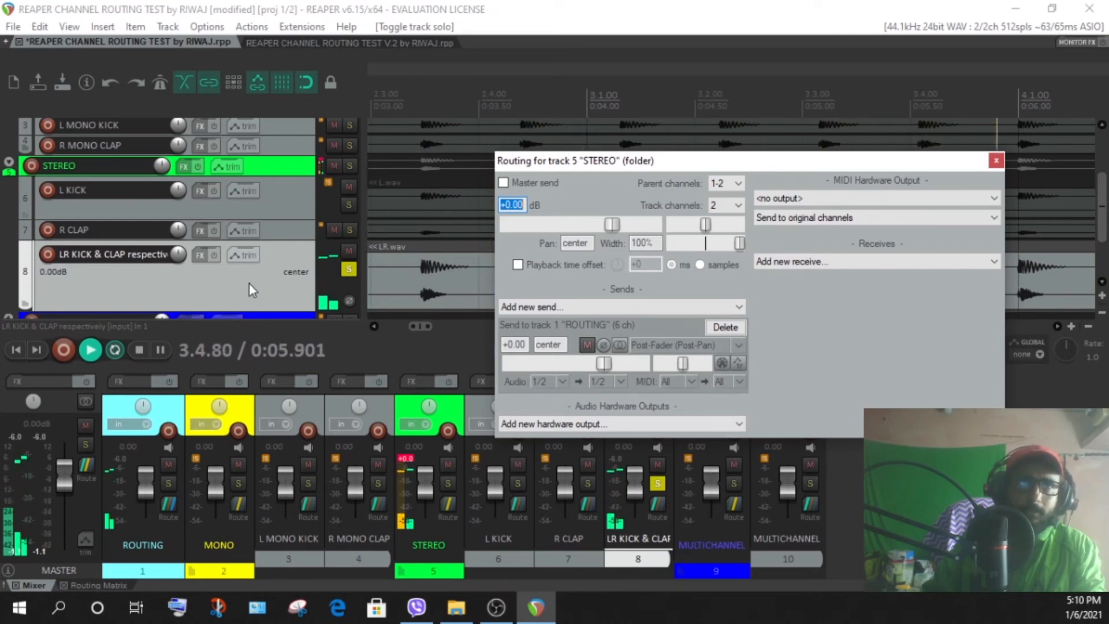
{"action": "left_click_drag", "start_coordinate": [666, 160], "coordinate": [573, 125]}
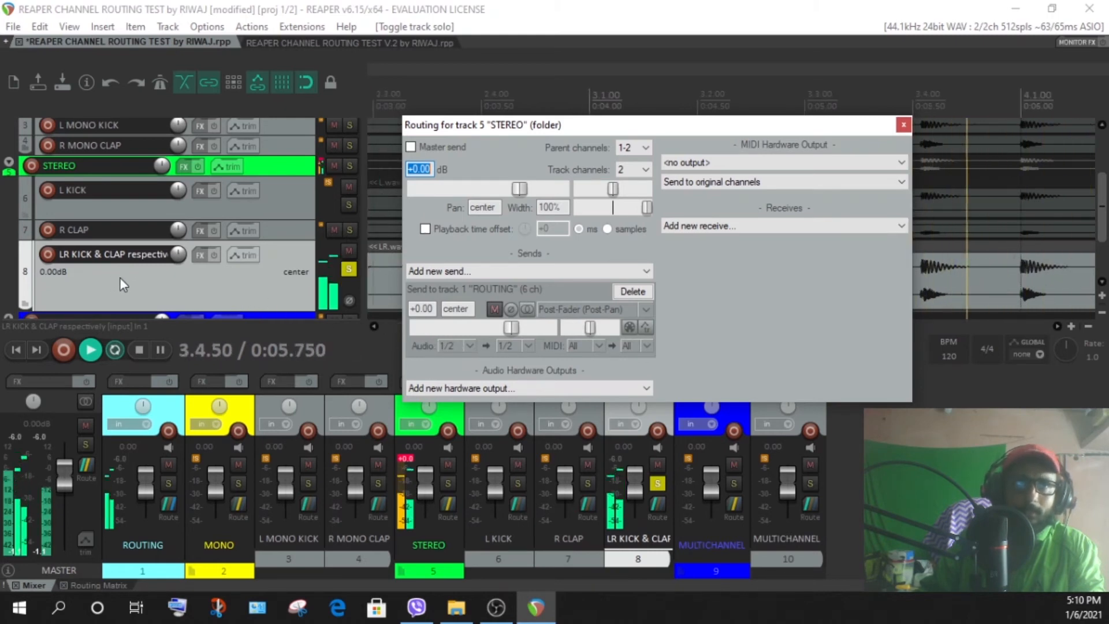
{"action": "left_click", "coordinate": [525, 345]}
{"action": "left_click", "coordinate": [536, 448]}
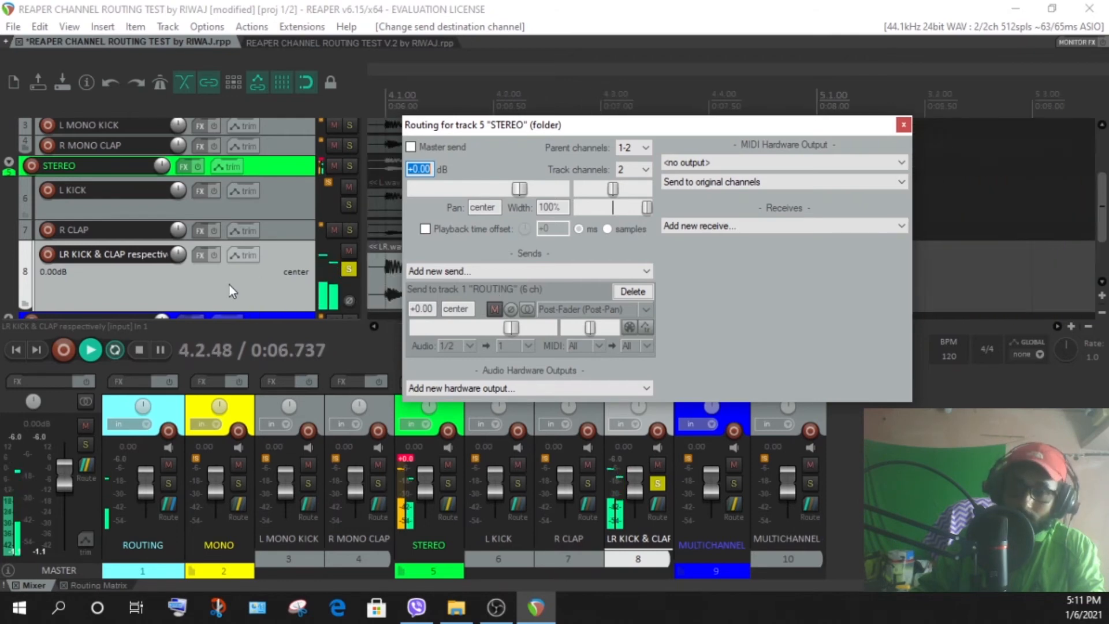
{"action": "left_click", "coordinate": [517, 345]}
{"action": "left_click", "coordinate": [534, 471]}
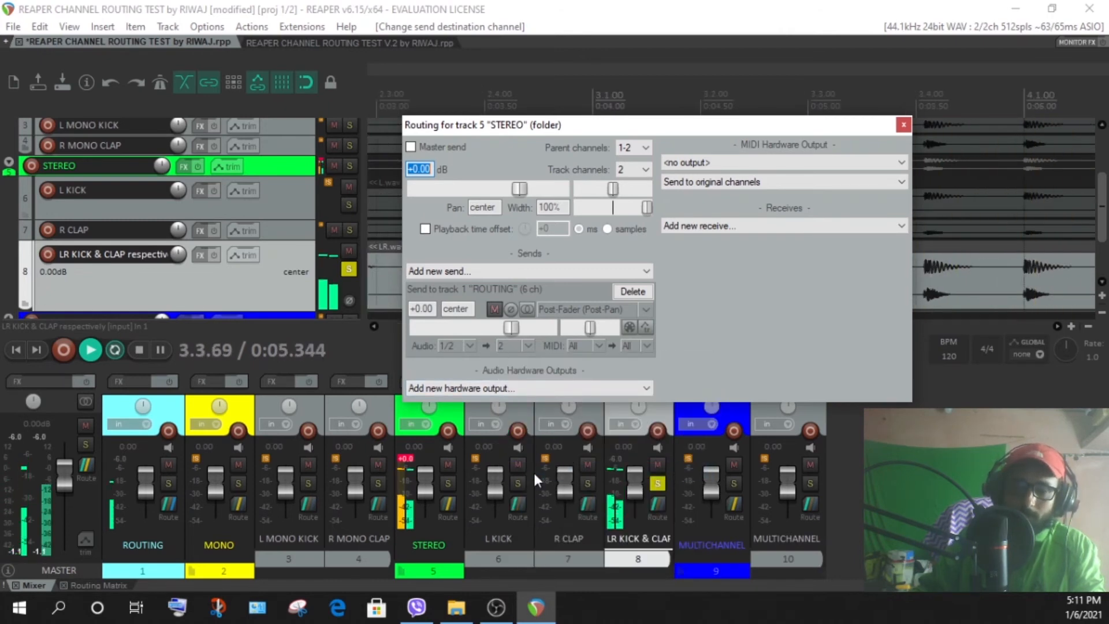
Step: Switch the STEREO send's destination through channels 3, 4 and 5, ending on 1/2
{"action": "left_click", "coordinate": [528, 346]}
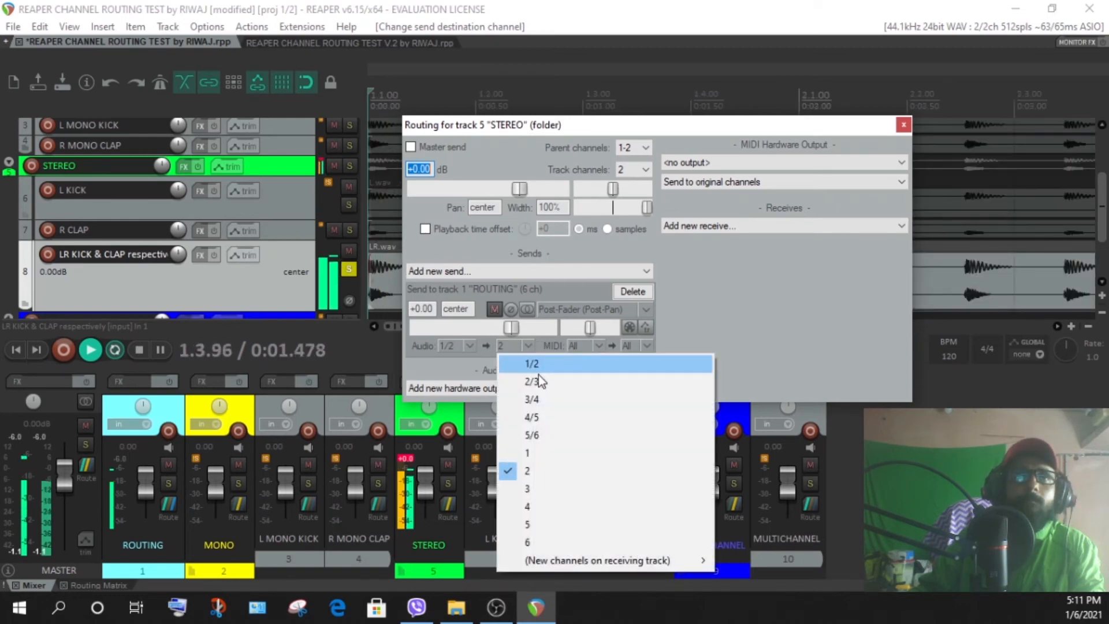
{"action": "left_click", "coordinate": [528, 490]}
{"action": "left_click", "coordinate": [526, 346]}
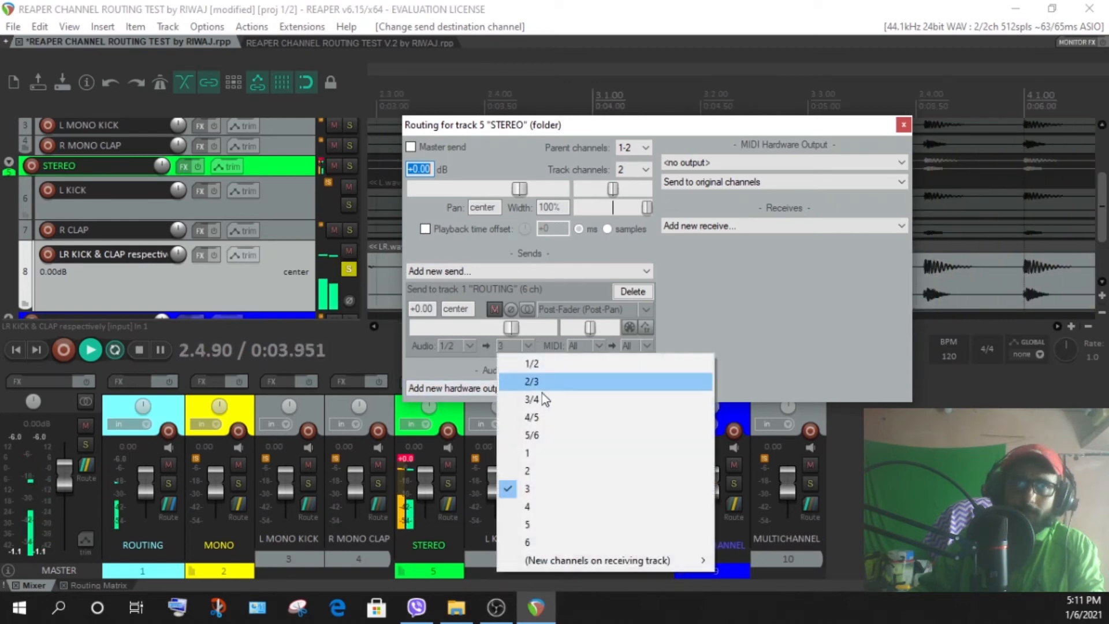
{"action": "left_click", "coordinate": [541, 490]}
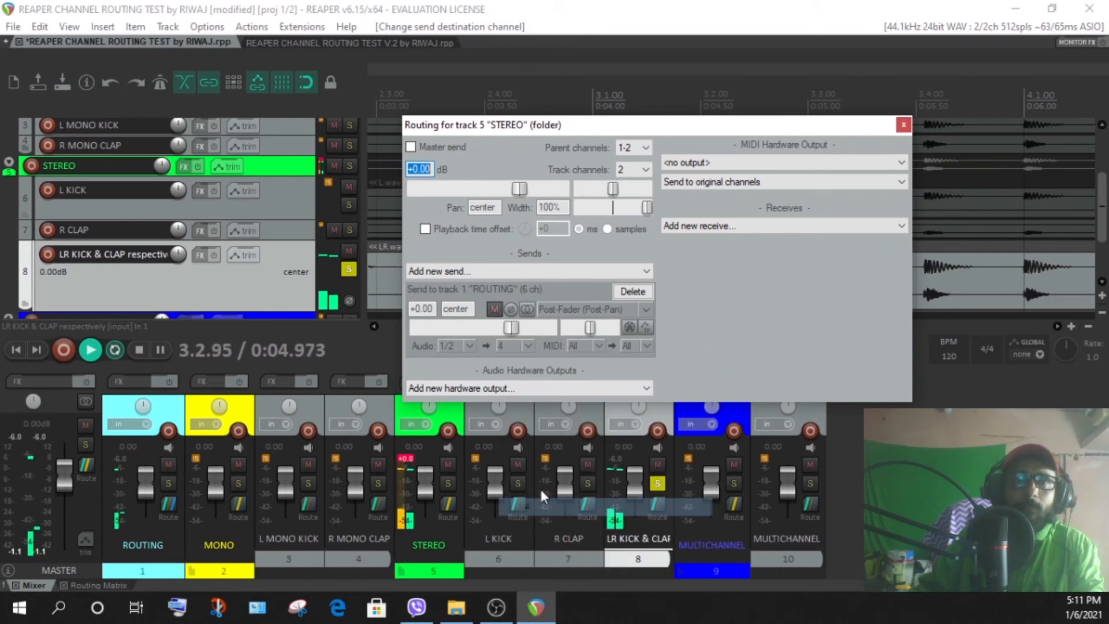
{"action": "left_click", "coordinate": [530, 346]}
{"action": "left_click", "coordinate": [535, 524]}
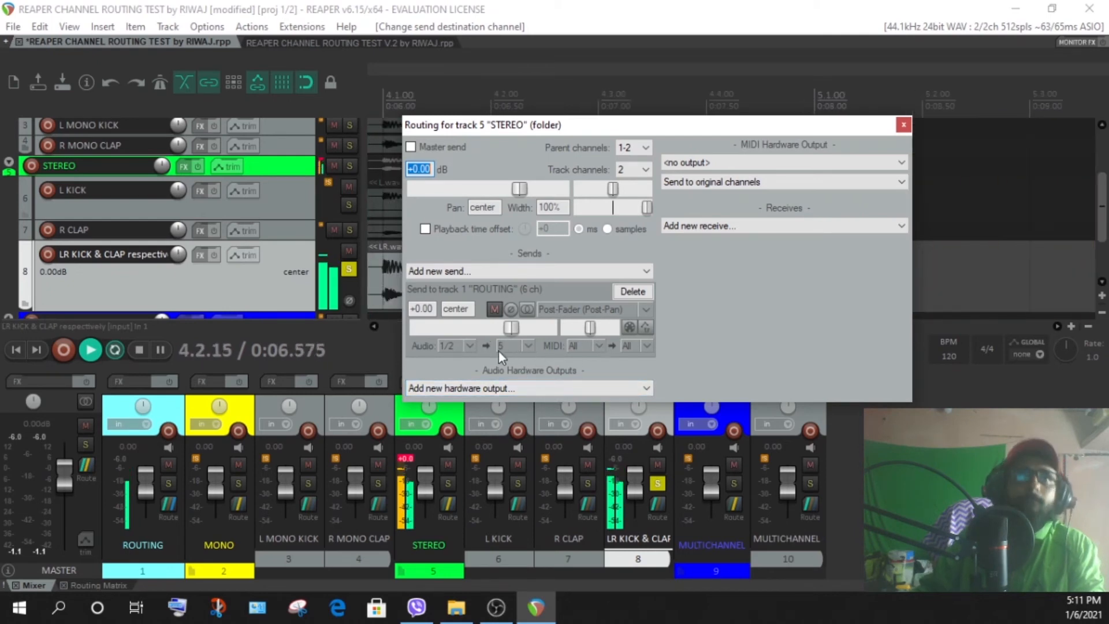
{"action": "left_click", "coordinate": [527, 346]}
{"action": "left_click", "coordinate": [531, 364]}
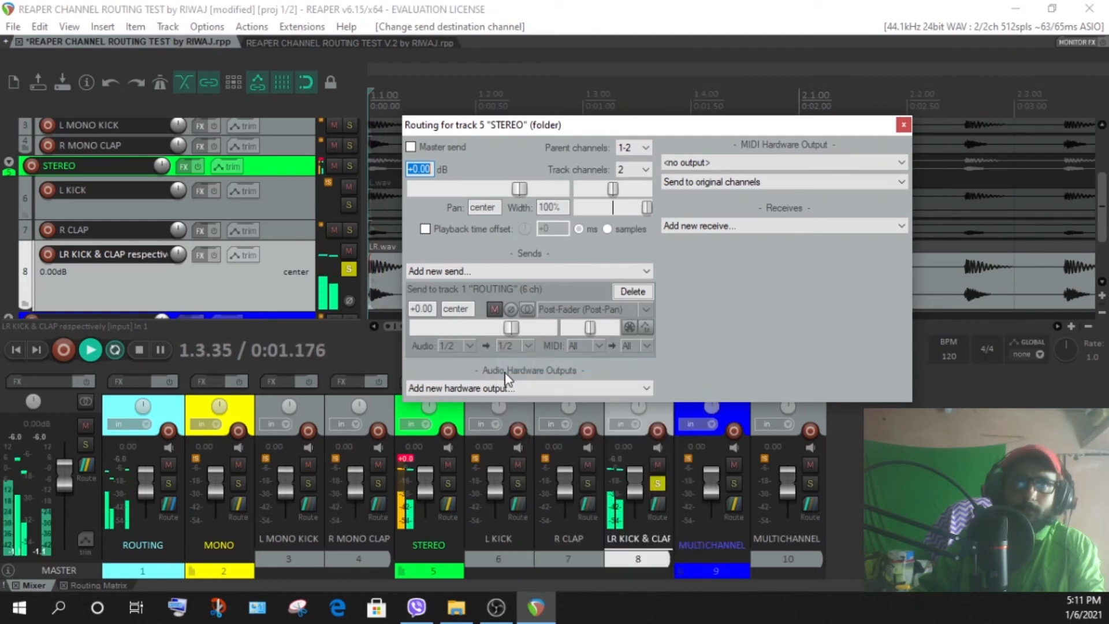
Step: Set the STEREO send's source to mono channel 1 and check the ROUTING track's meter during playback
{"action": "left_click", "coordinate": [468, 346]}
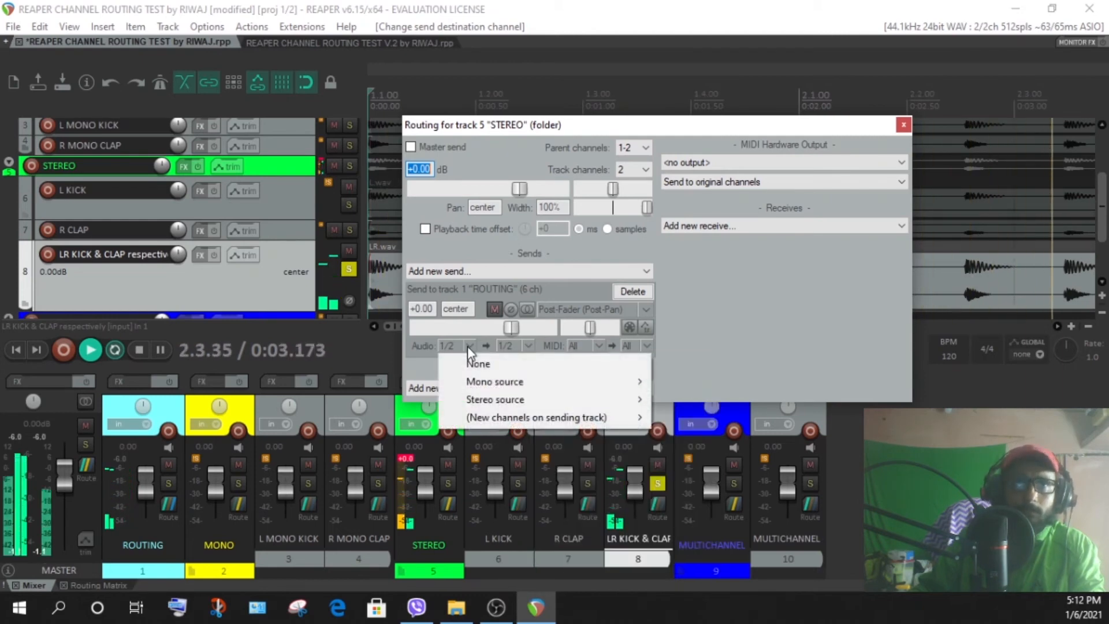
{"action": "mouse_move", "coordinate": [480, 382]}
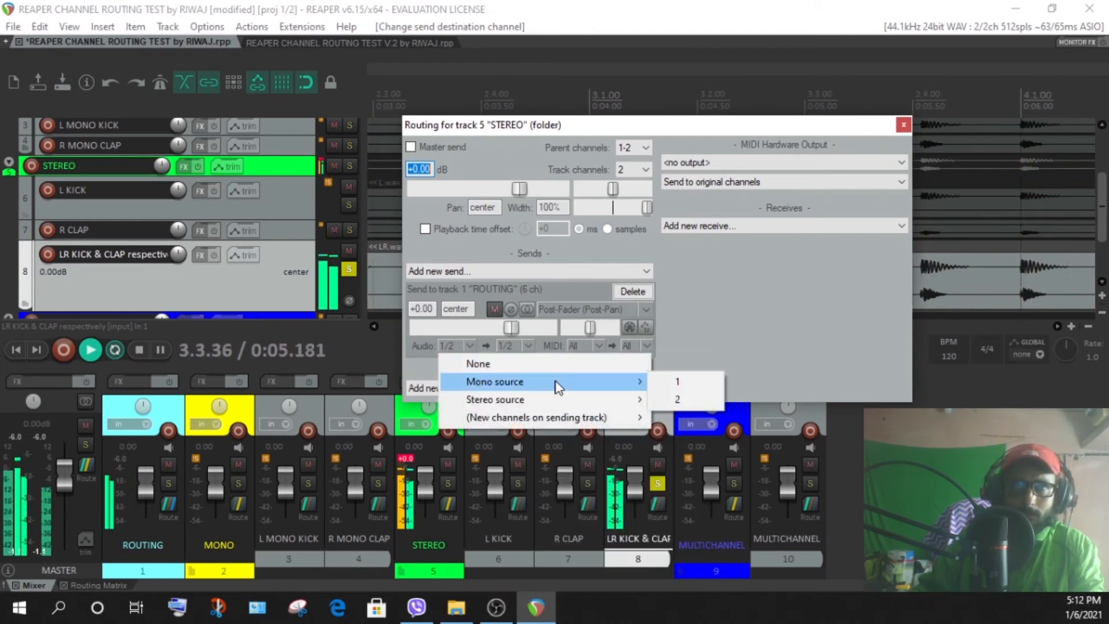
{"action": "left_click", "coordinate": [670, 386]}
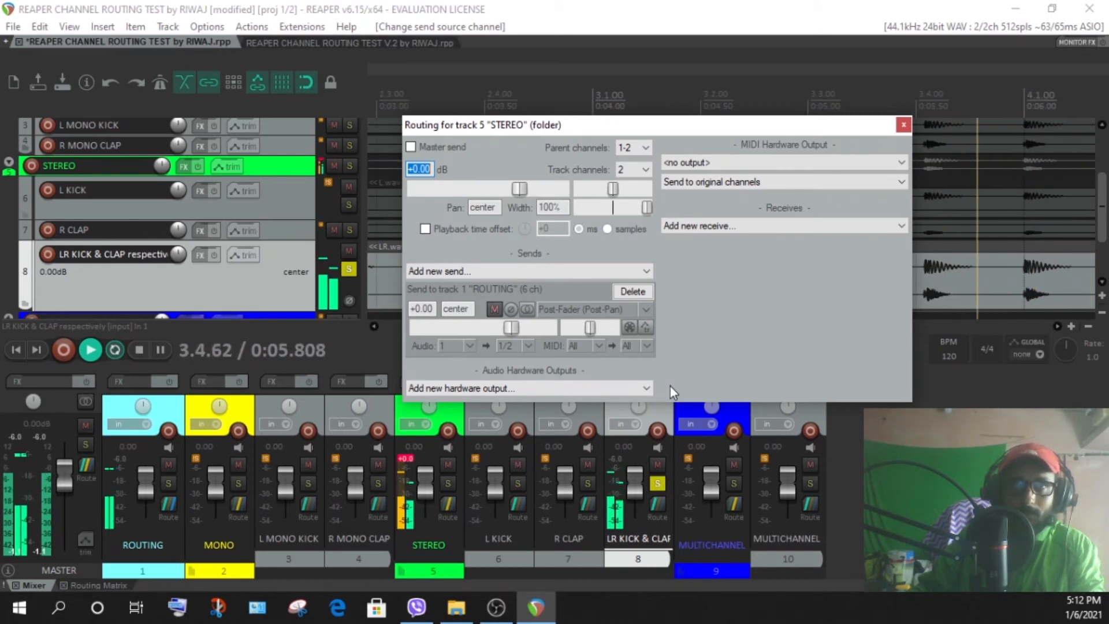
{"action": "left_click_drag", "start_coordinate": [572, 125], "coordinate": [836, 140]}
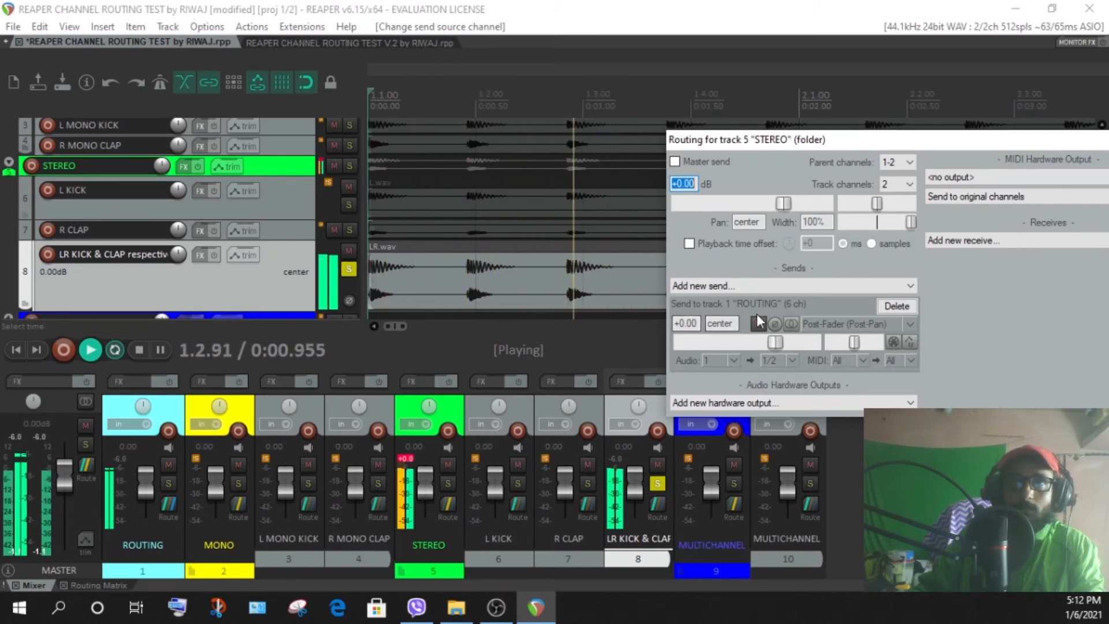
{"action": "scroll", "coordinate": [238, 195], "scroll_direction": "up", "scroll_amount": 3}
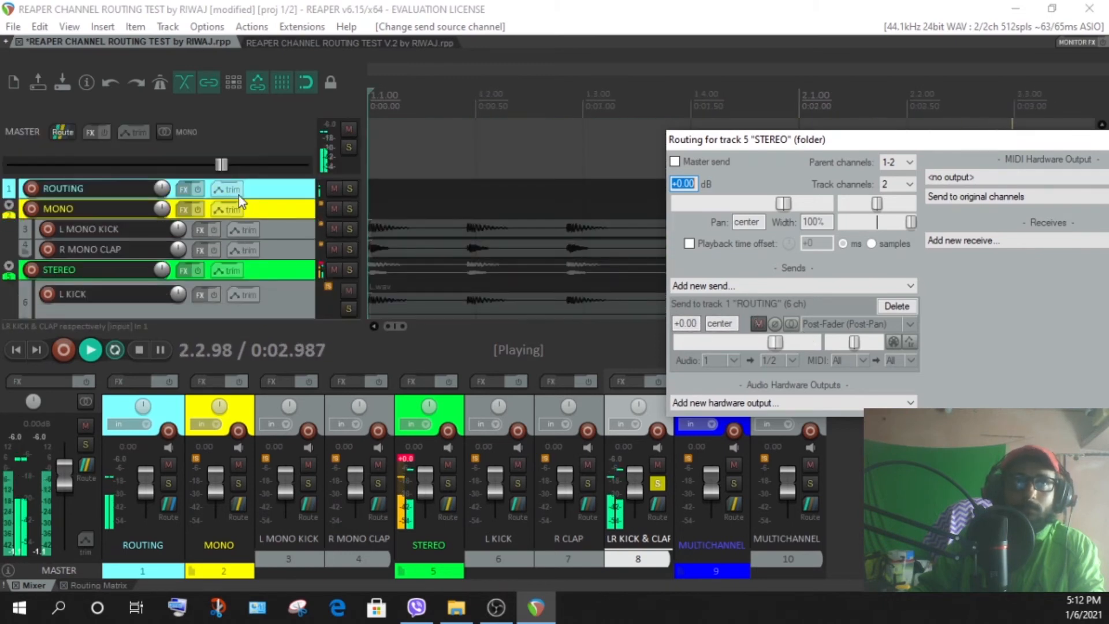
{"action": "scroll", "coordinate": [279, 262], "scroll_direction": "down", "scroll_amount": 3}
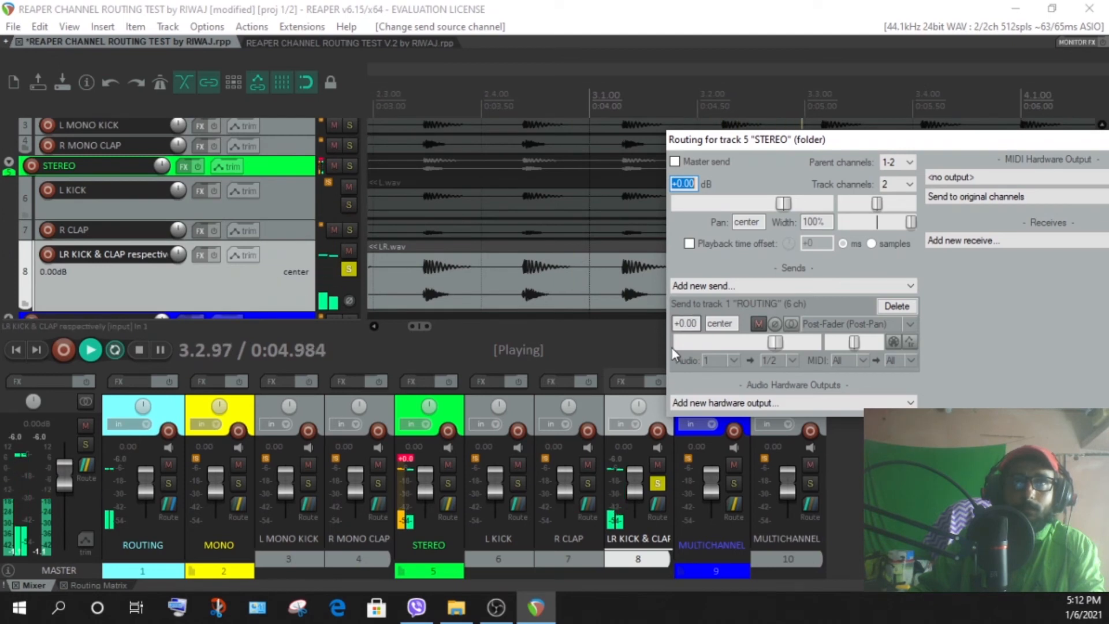
Step: Set the STEREO send's source to mono channel 2, then return it to stereo pair 1/2
{"action": "left_click", "coordinate": [732, 361]}
{"action": "mouse_move", "coordinate": [760, 399]}
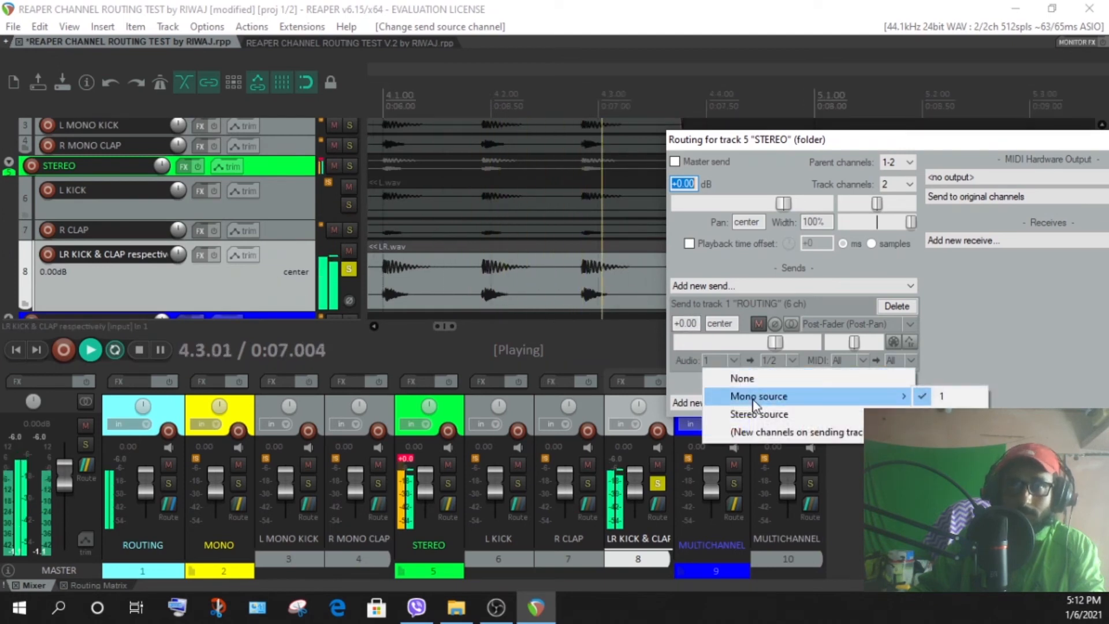
{"action": "left_click", "coordinate": [931, 398]}
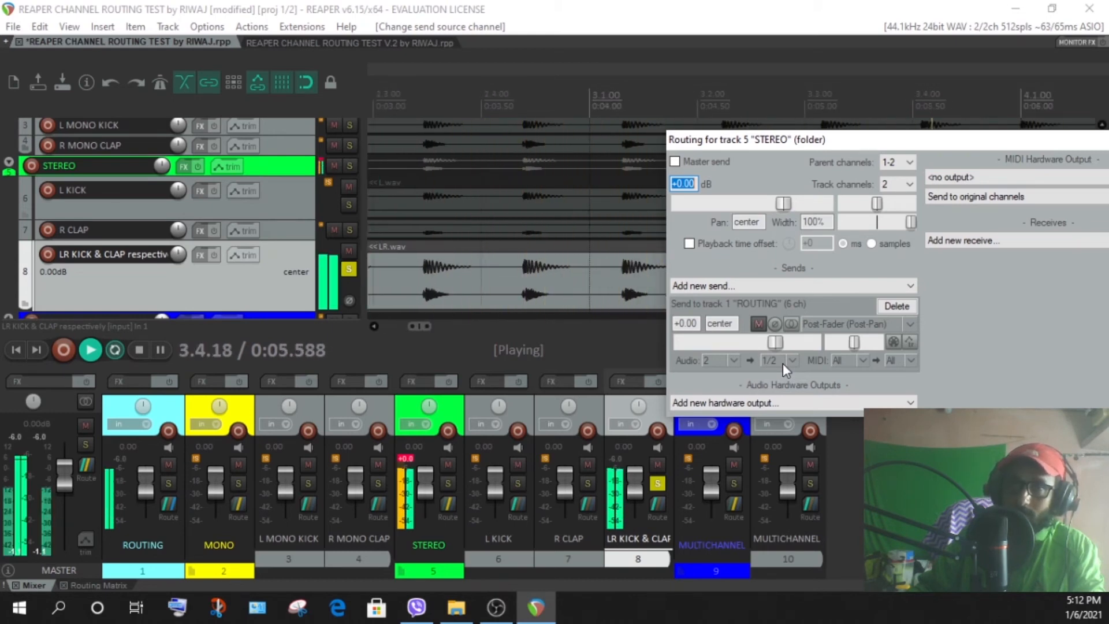
{"action": "left_click", "coordinate": [733, 362]}
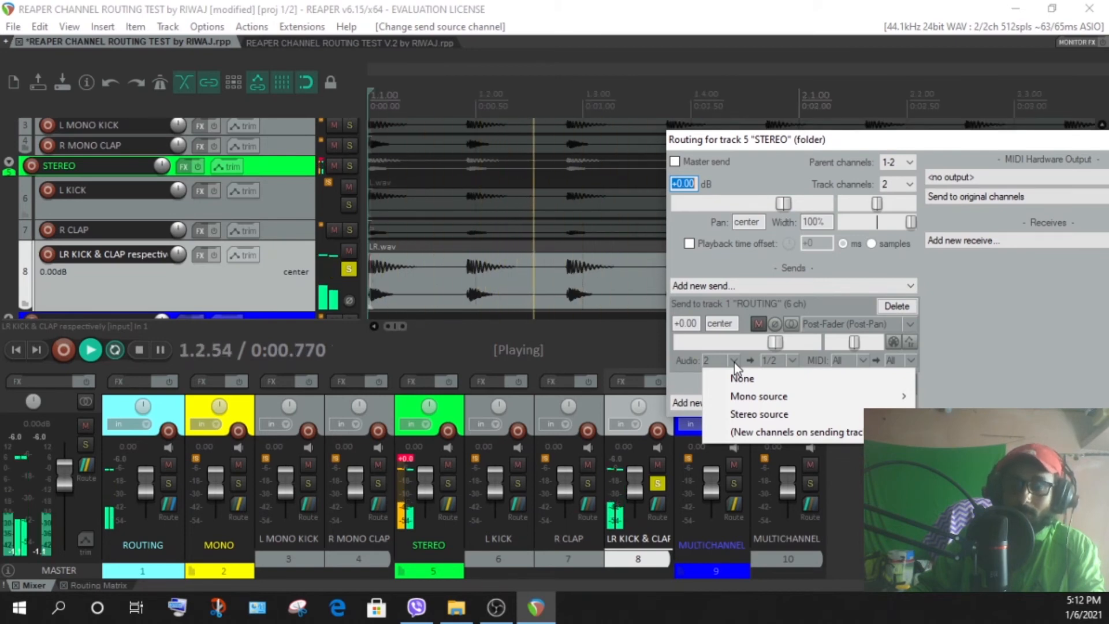
{"action": "mouse_move", "coordinate": [748, 399]}
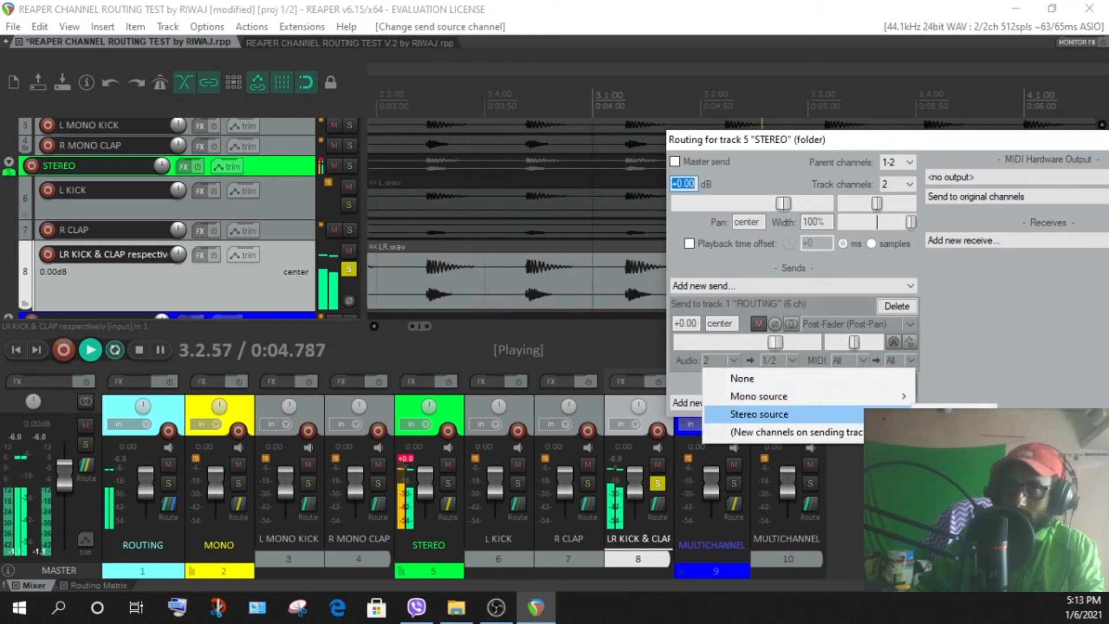
{"action": "left_click", "coordinate": [948, 415]}
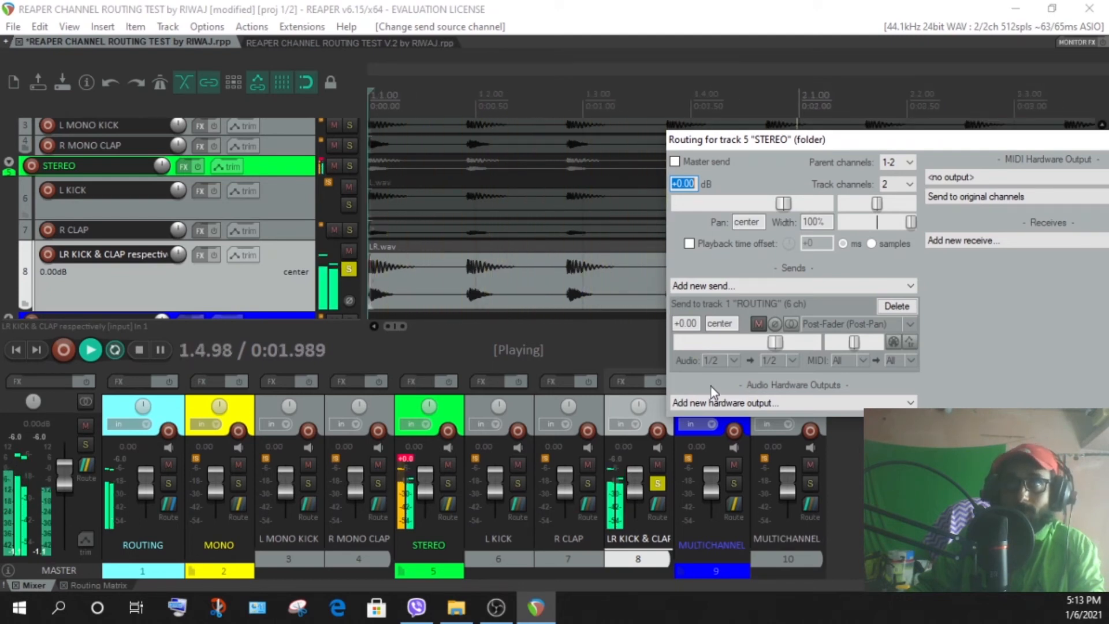
Step: Stop playback and unsolo the LR KICK & CLAP track
{"action": "left_click_drag", "start_coordinate": [923, 148], "coordinate": [832, 153]}
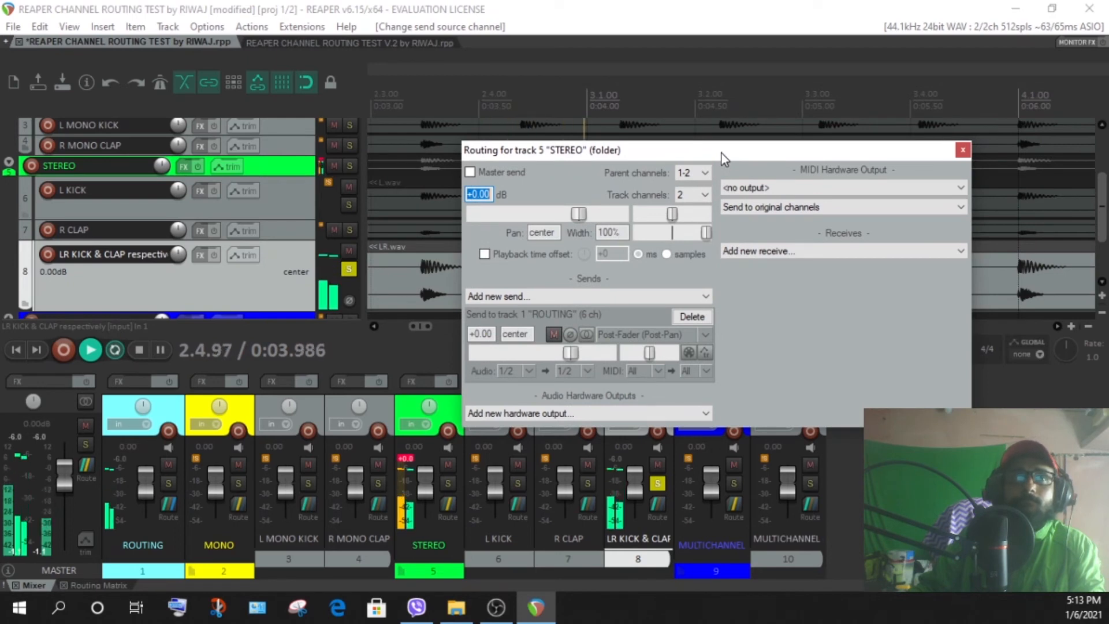
{"action": "left_click", "coordinate": [138, 350]}
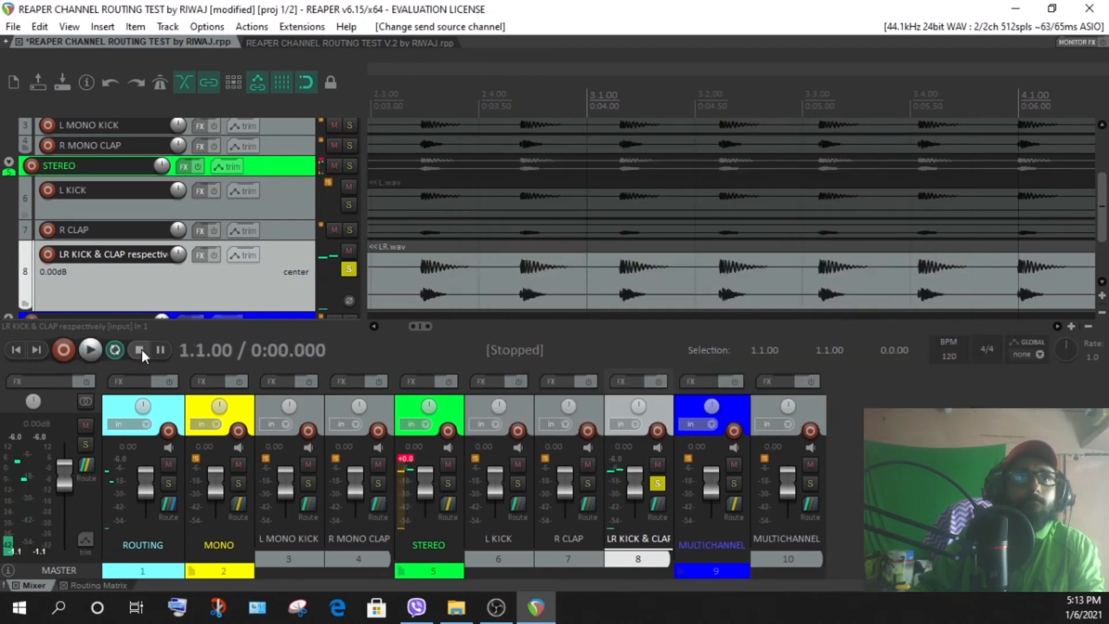
{"action": "left_click", "coordinate": [349, 269]}
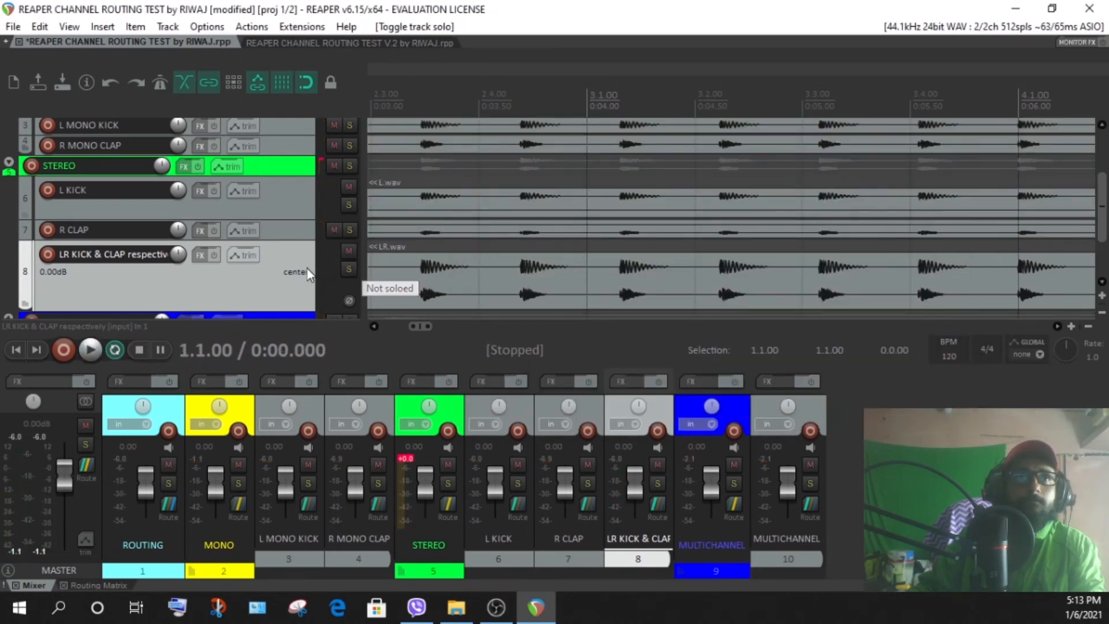
Step: Enlarge the height of the MULTICHANNEL (4) track in the MULTICHANNEL folder and select it
{"action": "scroll", "coordinate": [297, 262], "scroll_direction": "down", "scroll_amount": 3}
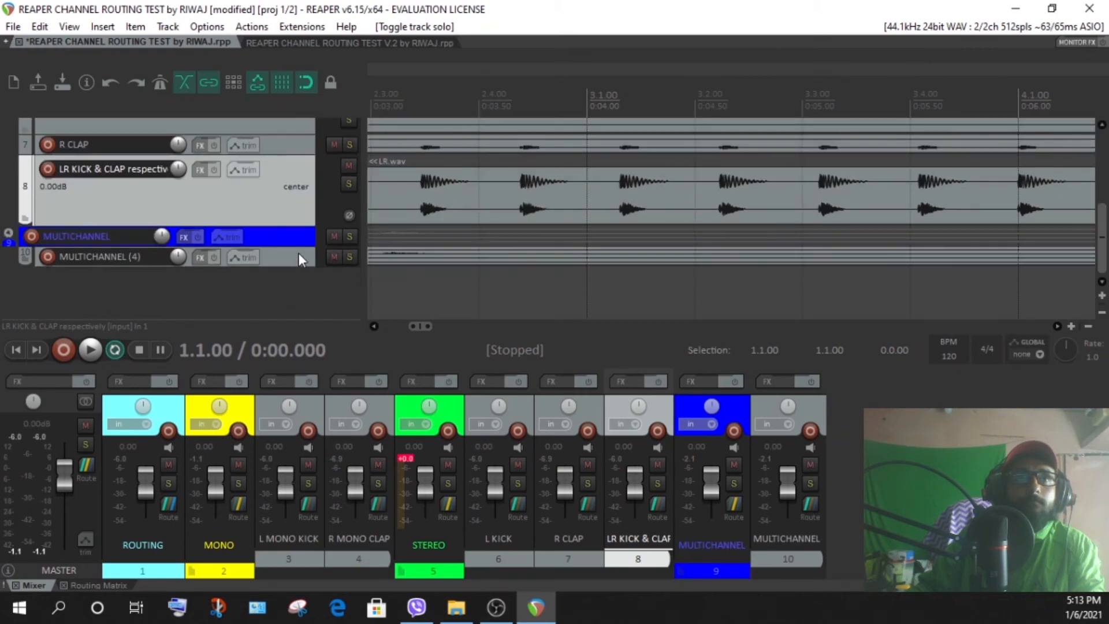
{"action": "left_click_drag", "start_coordinate": [278, 266], "coordinate": [282, 243]}
{"action": "scroll", "coordinate": [260, 284], "scroll_direction": "up", "scroll_amount": 2}
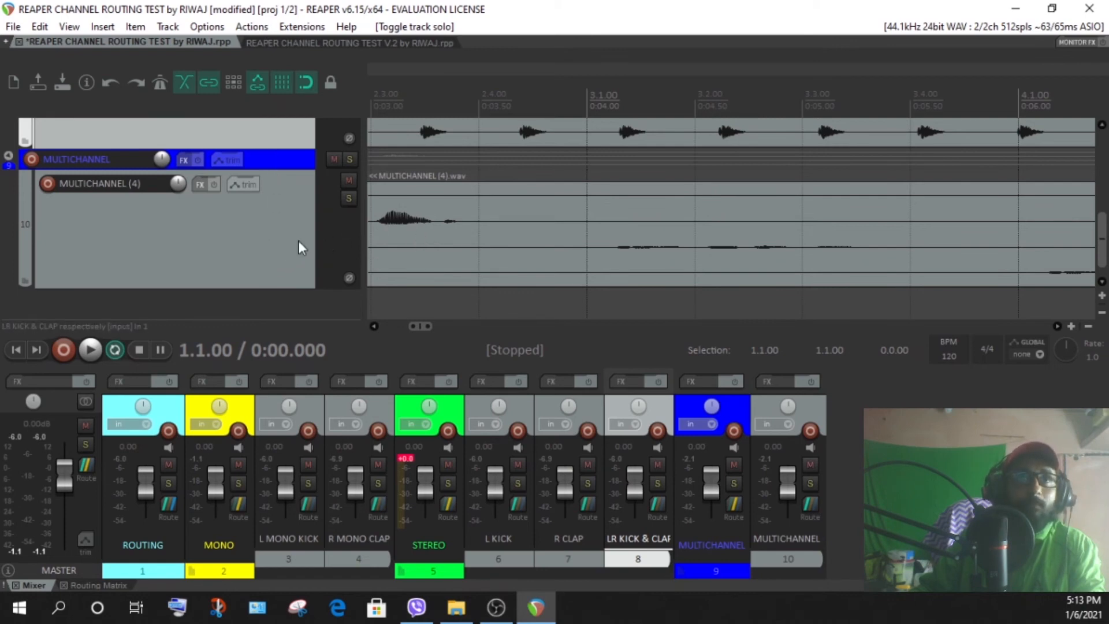
{"action": "left_click", "coordinate": [273, 241]}
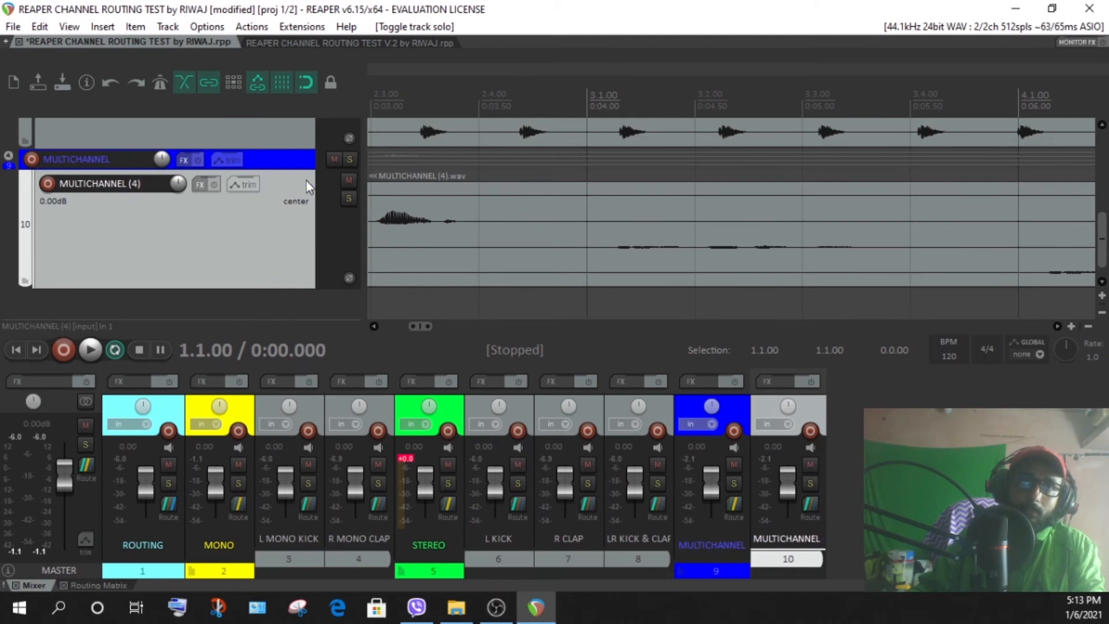
Step: Select the MULTICHANNEL folder track and open its routing settings to examine its channels and send
{"action": "left_click", "coordinate": [286, 158]}
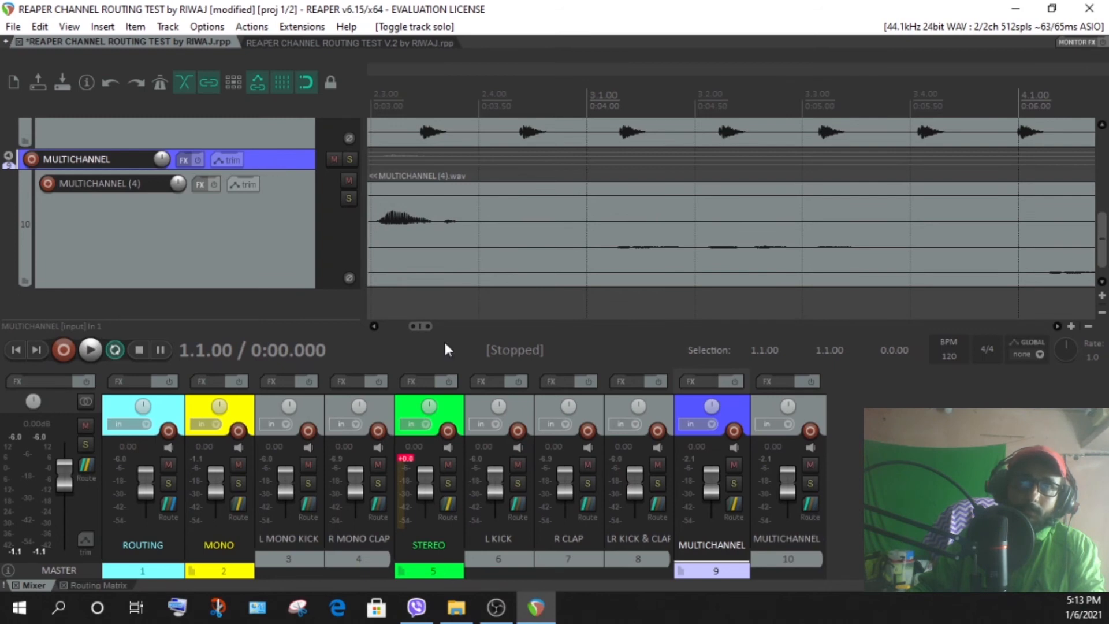
{"action": "left_click", "coordinate": [730, 508]}
{"action": "left_click_drag", "start_coordinate": [848, 310], "coordinate": [865, 162]}
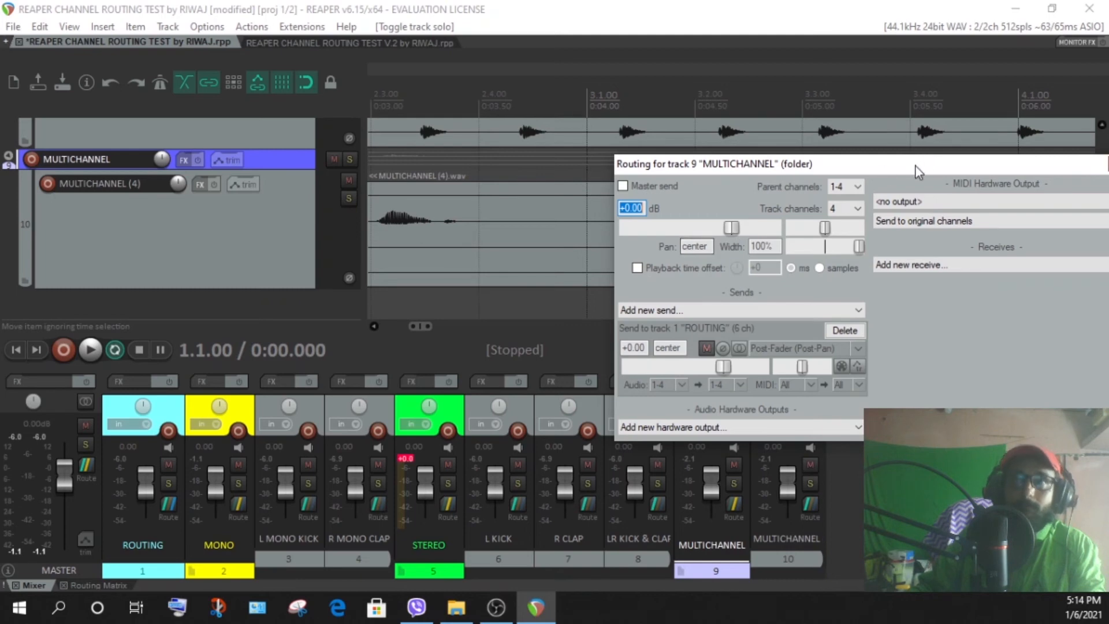
{"action": "left_click_drag", "start_coordinate": [916, 167], "coordinate": [819, 191]}
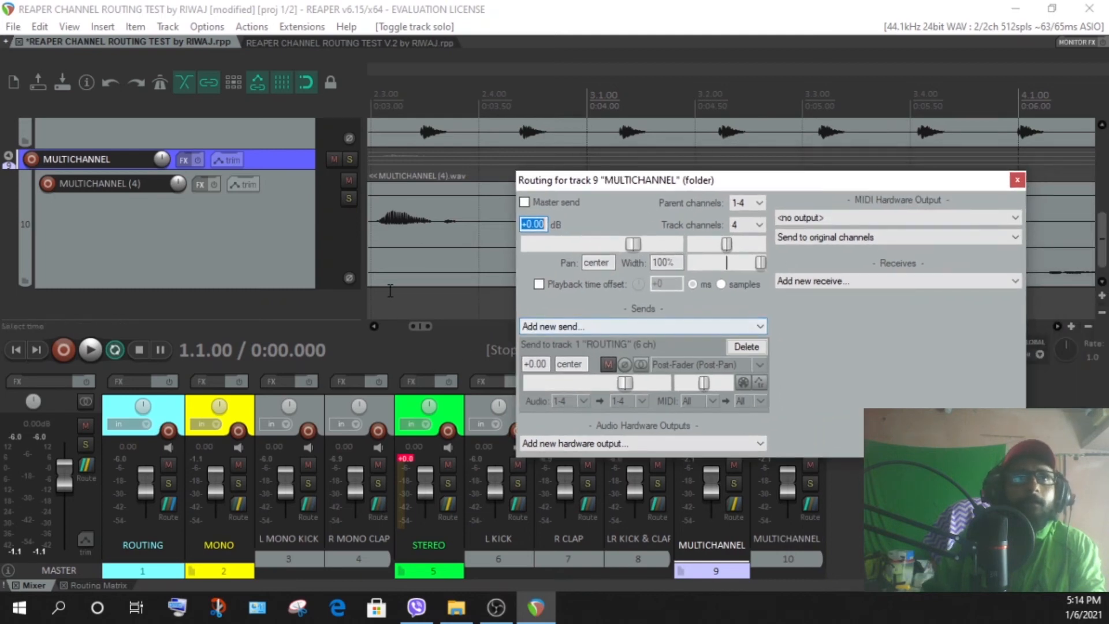
Step: Solo MULTICHANNEL (4), play the project from 1.1.00 and open the MULTICHANNEL folder's routing settings
{"action": "left_click", "coordinate": [349, 199]}
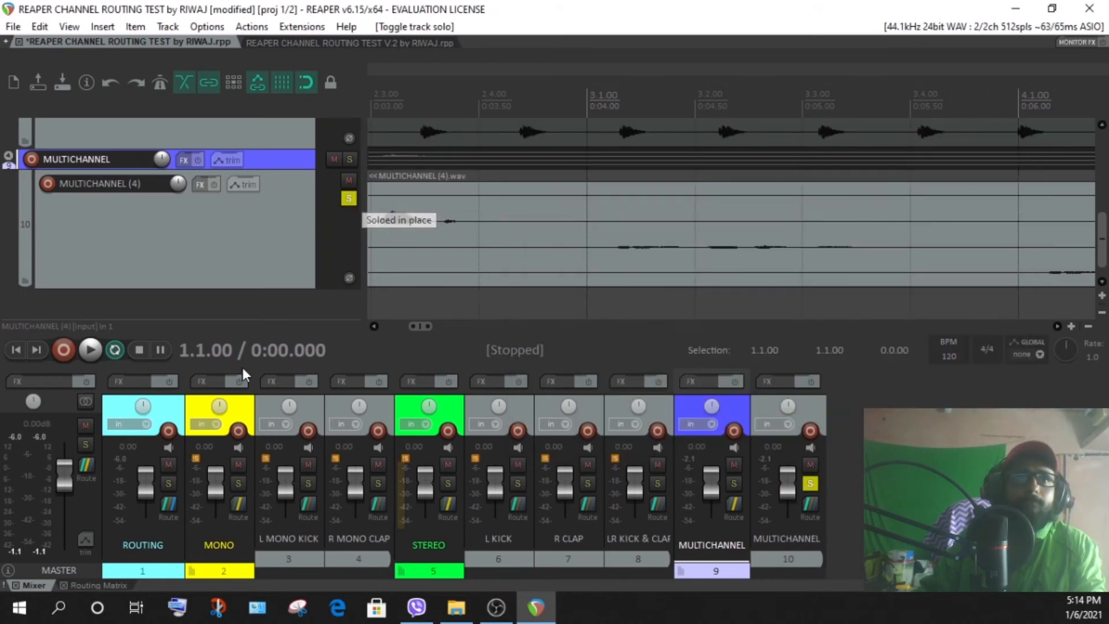
{"action": "left_click", "coordinate": [90, 349]}
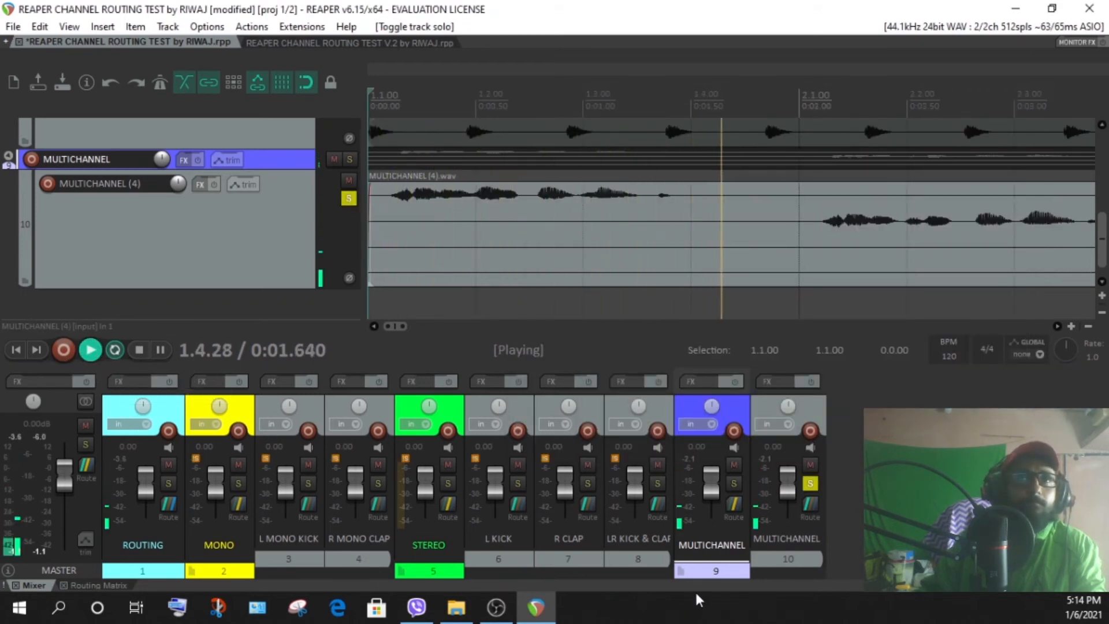
{"action": "left_click", "coordinate": [732, 506]}
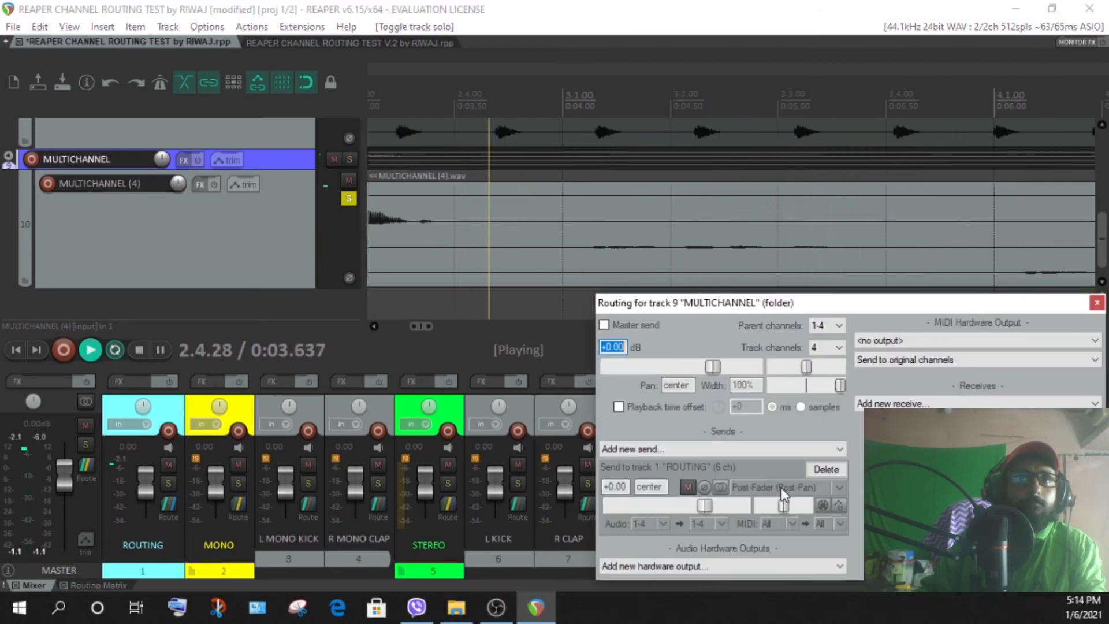
{"action": "left_click_drag", "start_coordinate": [779, 283], "coordinate": [708, 161]}
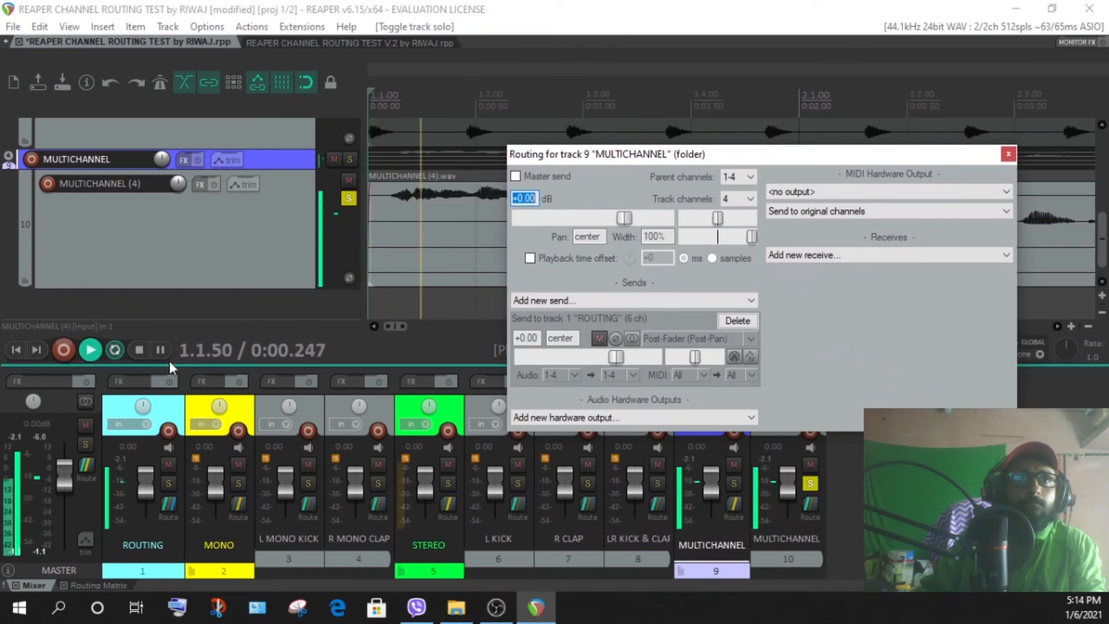
Step: Stop playback and reopen the MULTICHANNEL folder's routing settings, placing the window clear of the mixer meters
{"action": "left_click", "coordinate": [139, 350]}
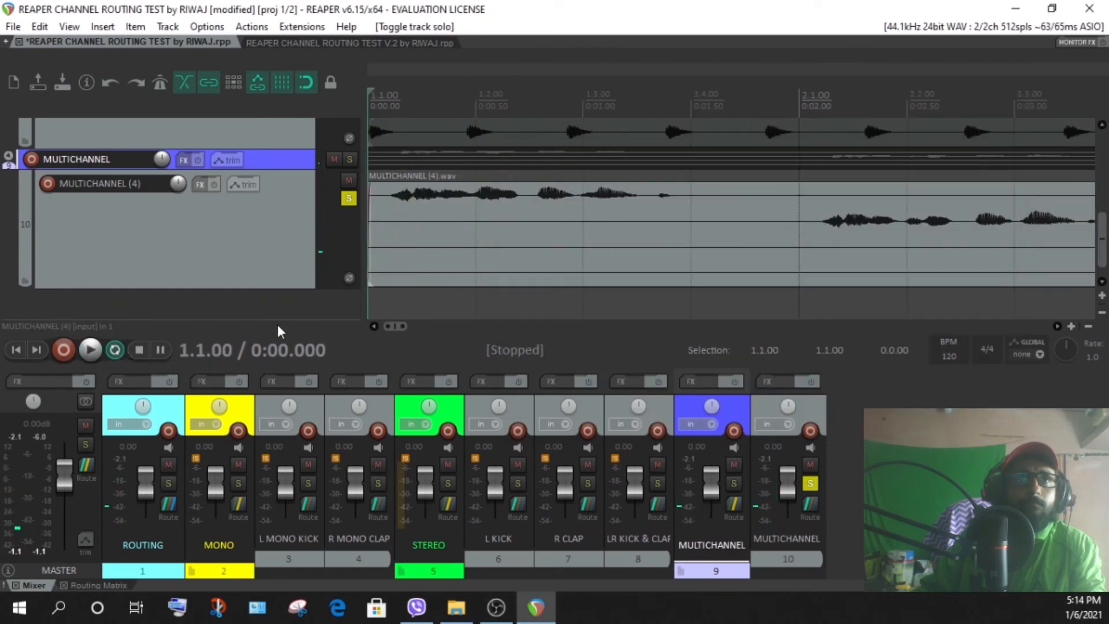
{"action": "left_click", "coordinate": [733, 506]}
{"action": "left_click_drag", "start_coordinate": [738, 304], "coordinate": [632, 56]}
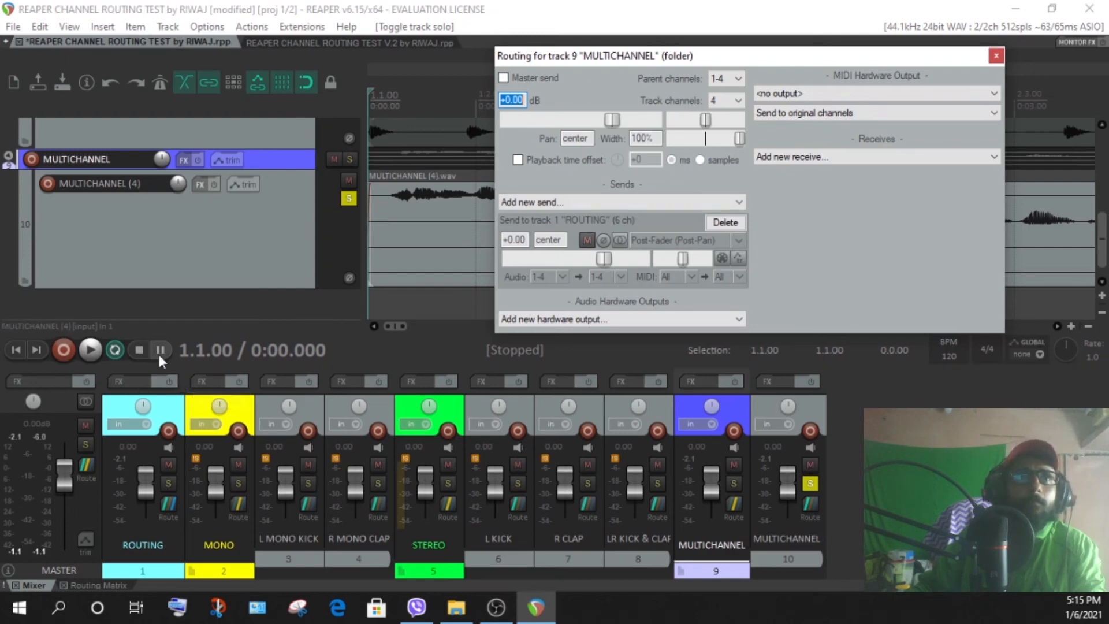
Step: Play the project and reopen the MULTICHANNEL folder's routing settings, moving the window clear of the first mixer meters
{"action": "left_click", "coordinate": [89, 350]}
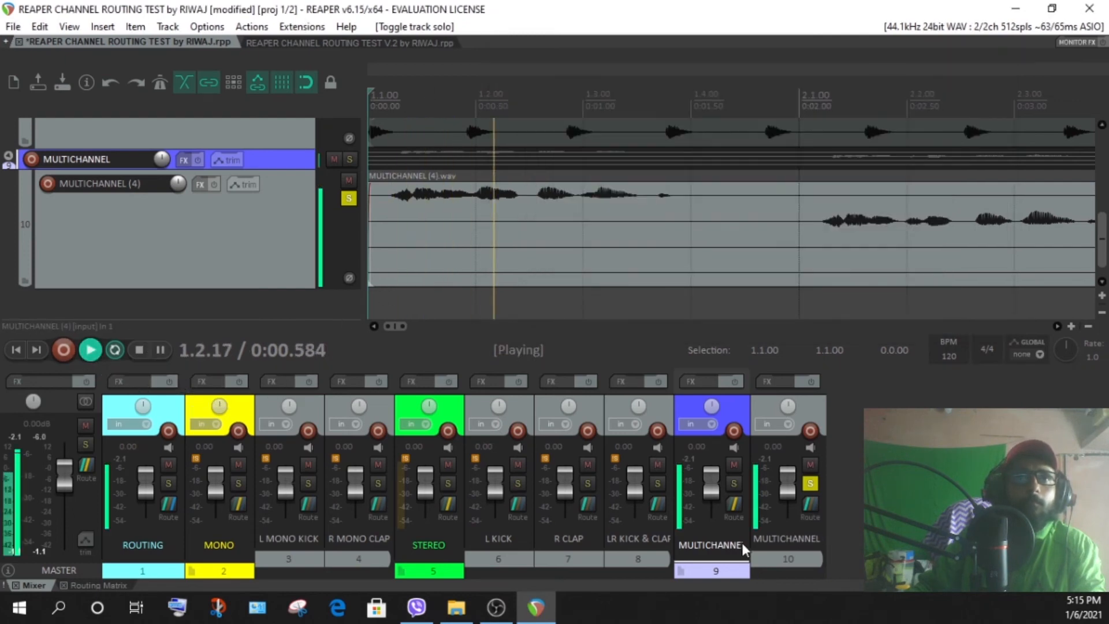
{"action": "left_click", "coordinate": [736, 508]}
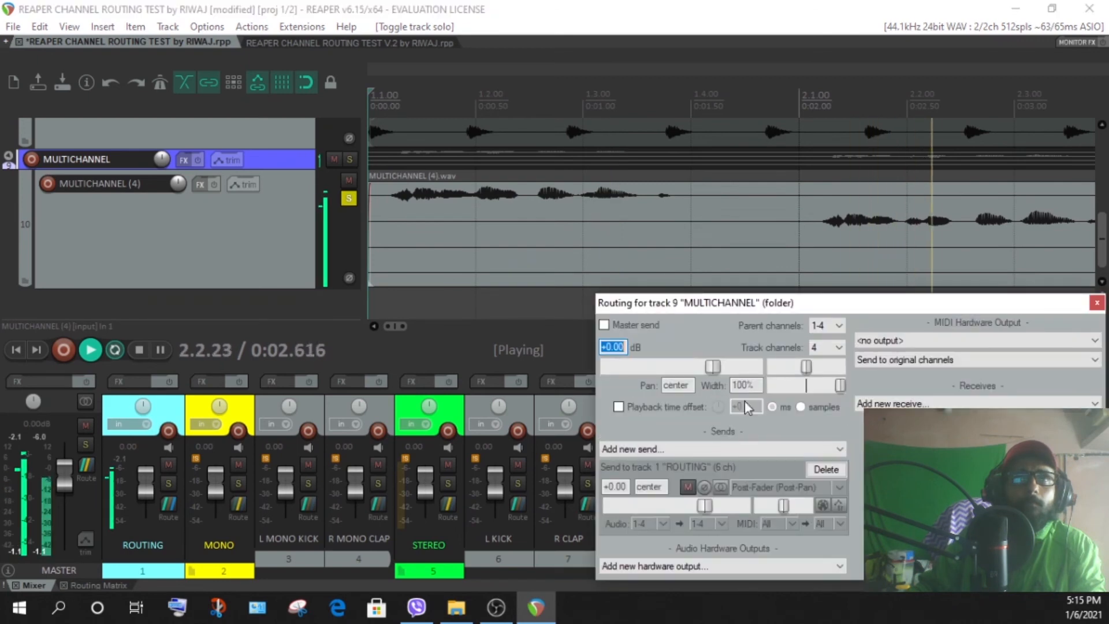
{"action": "left_click_drag", "start_coordinate": [754, 305], "coordinate": [708, 245]}
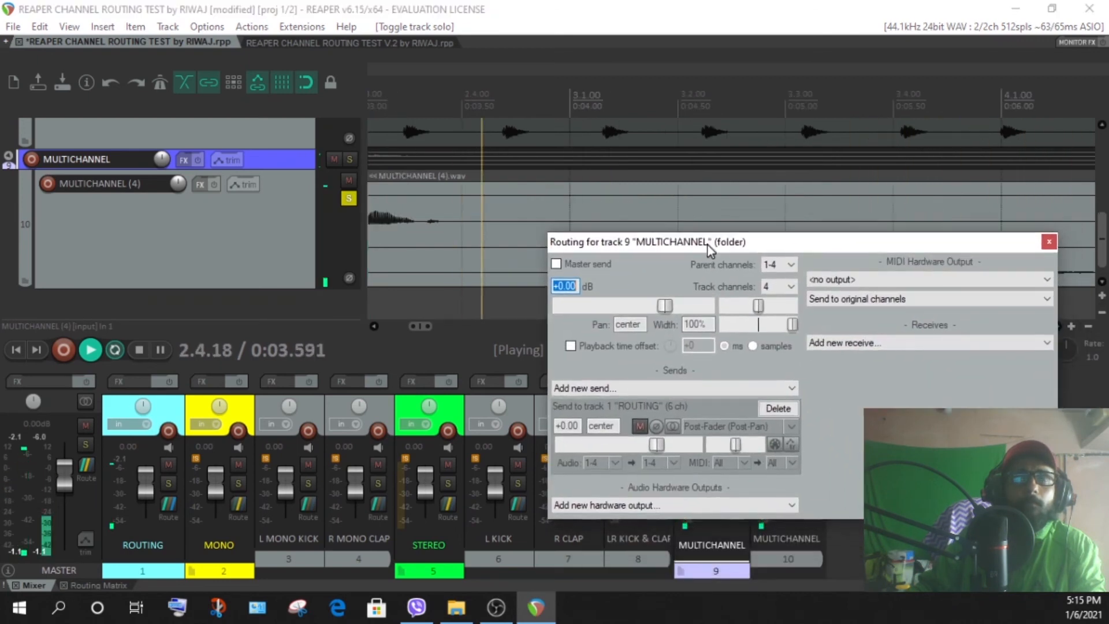
Step: Switch the destination of MULTICHANNEL's send to ROUTING to channel 1, 2 and 3 in turn during playback
{"action": "left_click", "coordinate": [677, 463]}
{"action": "left_click", "coordinate": [698, 353]}
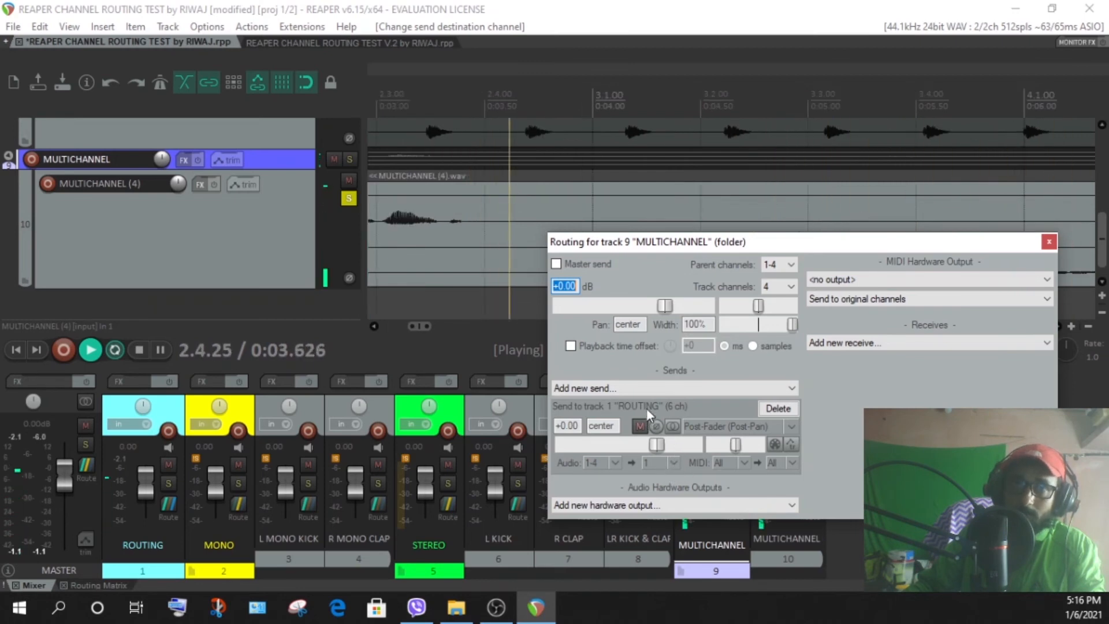
{"action": "left_click", "coordinate": [666, 463]}
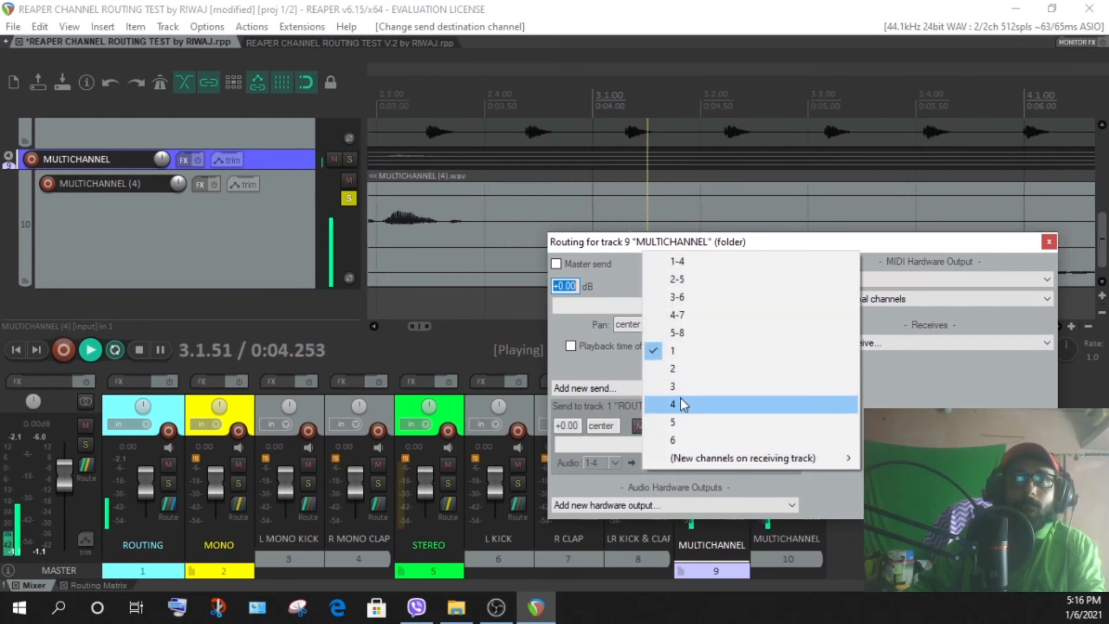
{"action": "left_click", "coordinate": [679, 369]}
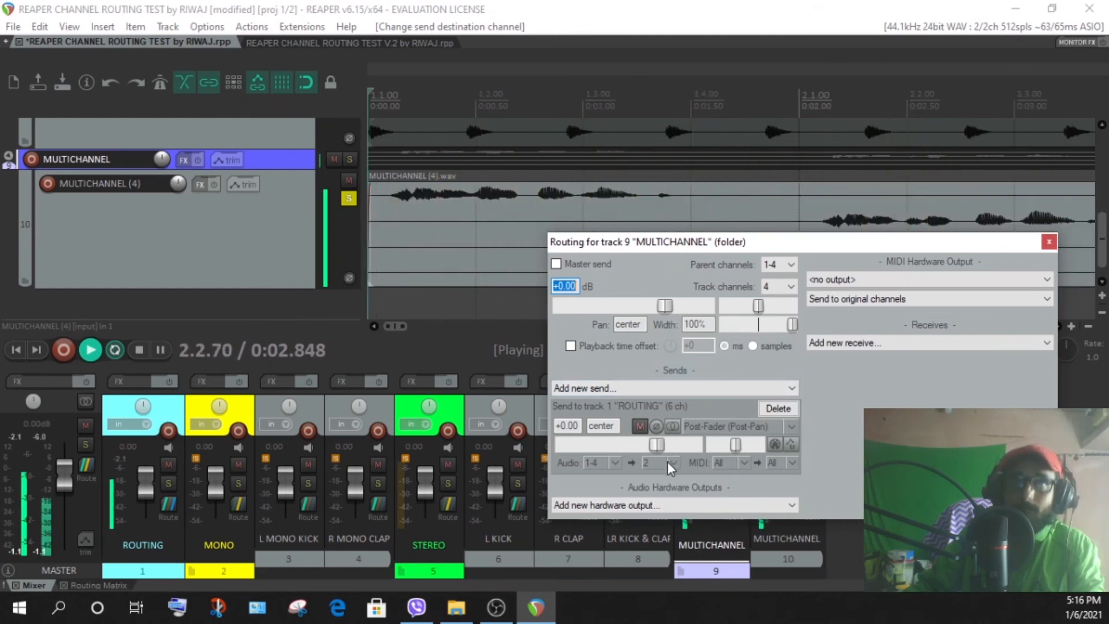
{"action": "left_click", "coordinate": [667, 462]}
{"action": "left_click", "coordinate": [671, 389]}
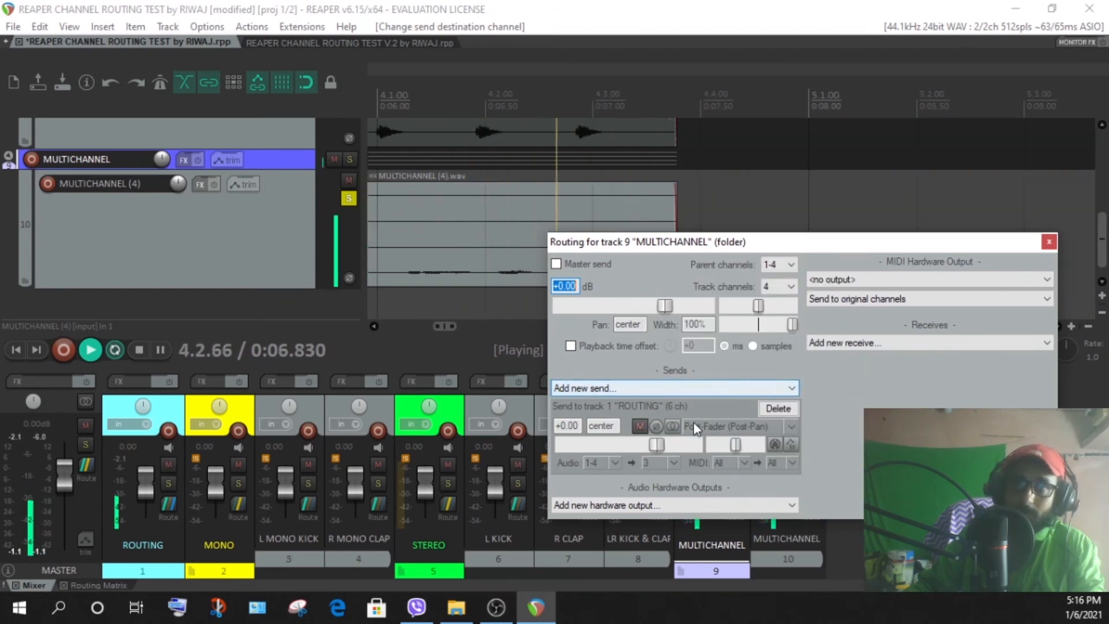
Step: Try destination channels 4 and 5 for MULTICHANNEL's send to ROUTING, and return the destination to 1-4
{"action": "left_click", "coordinate": [673, 462]}
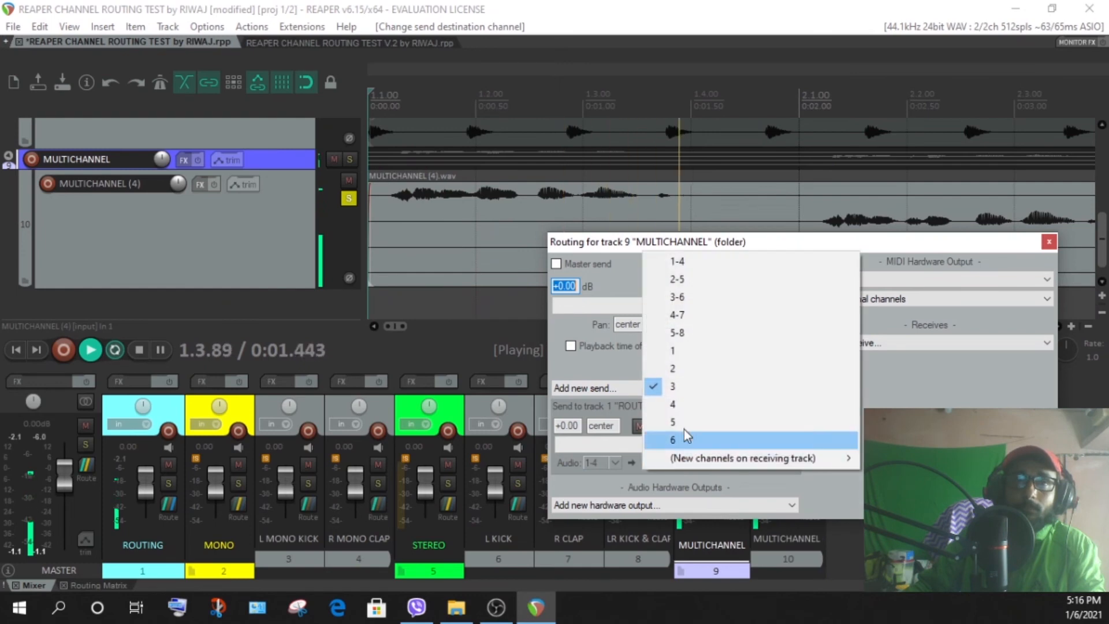
{"action": "left_click", "coordinate": [678, 406]}
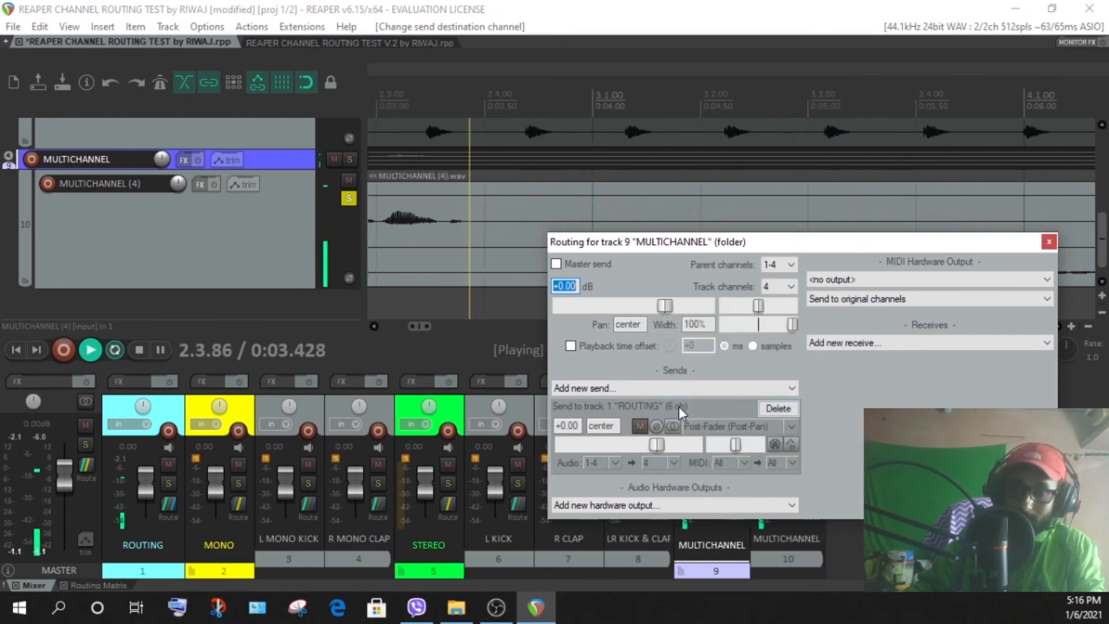
{"action": "left_click", "coordinate": [674, 463]}
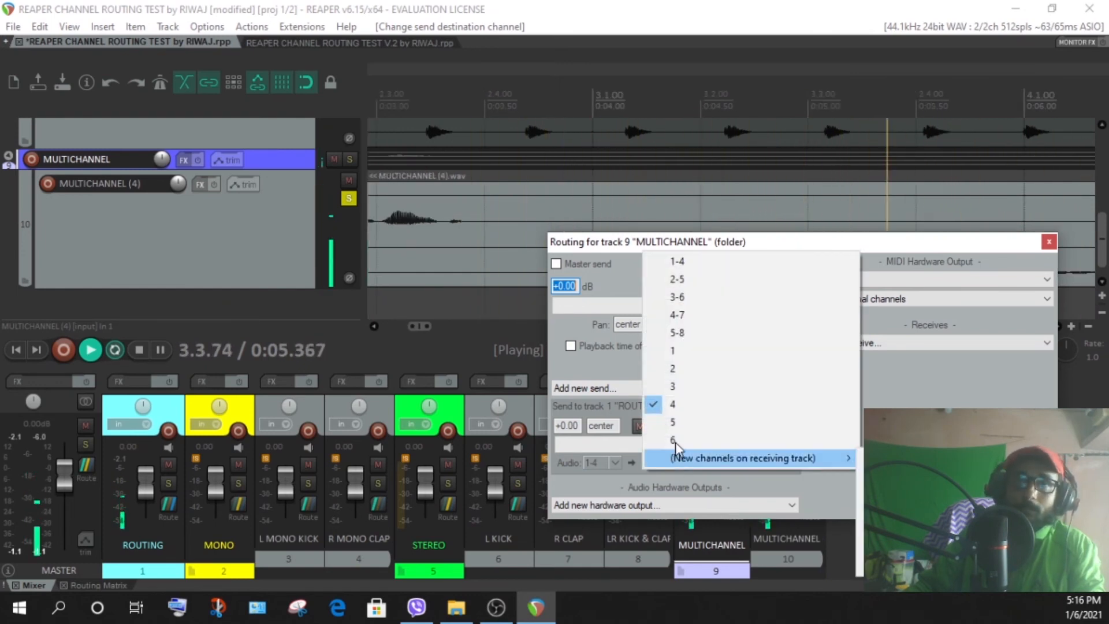
{"action": "left_click", "coordinate": [676, 417]}
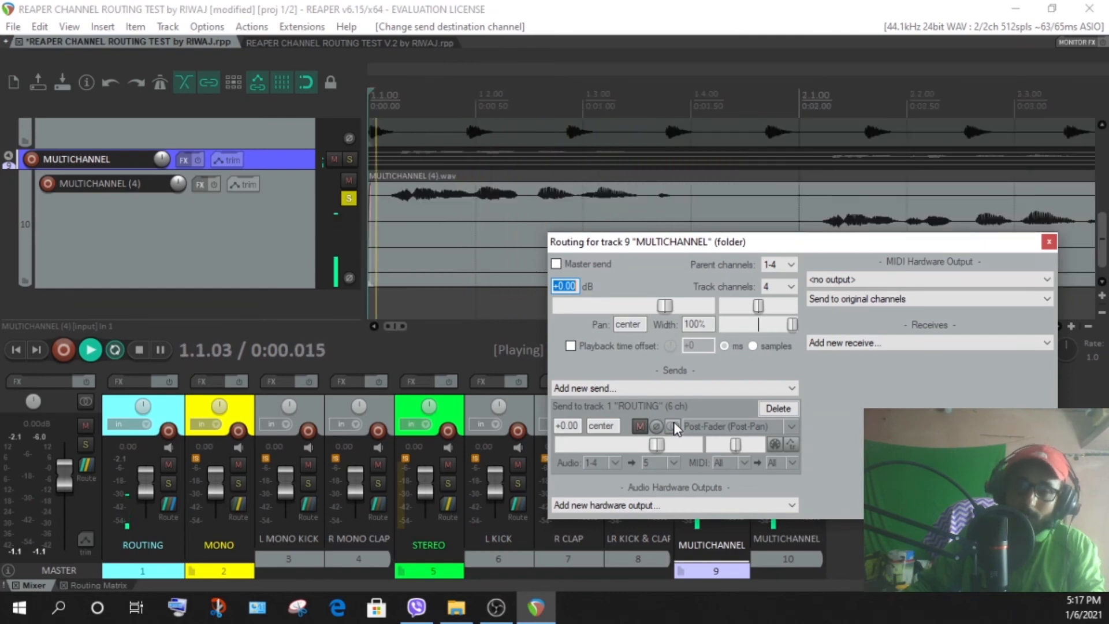
{"action": "left_click", "coordinate": [670, 463]}
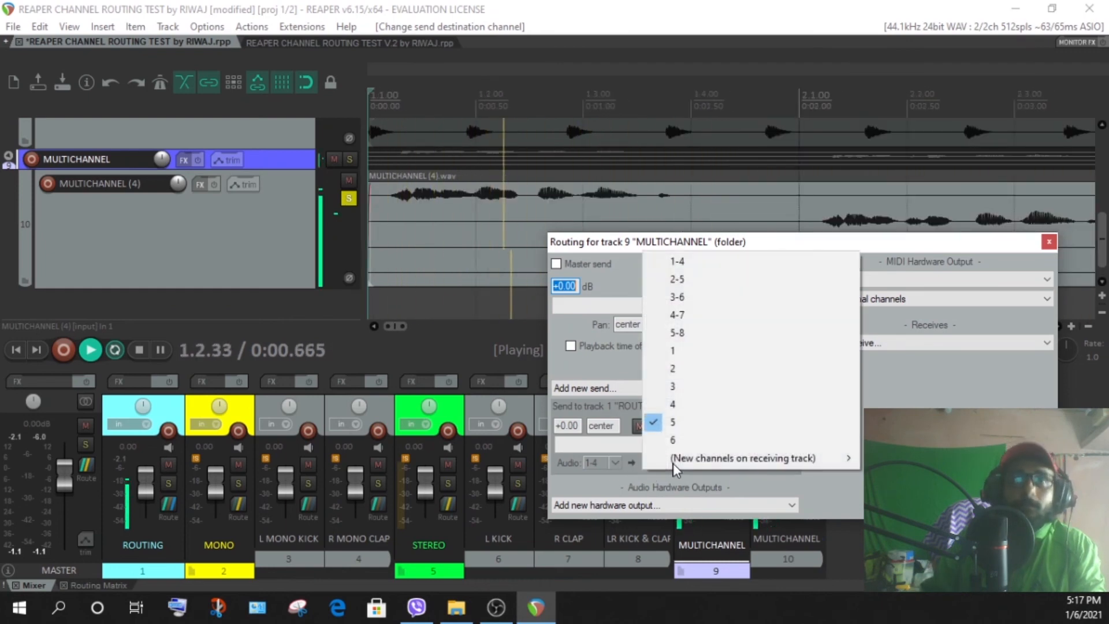
{"action": "left_click", "coordinate": [684, 263]}
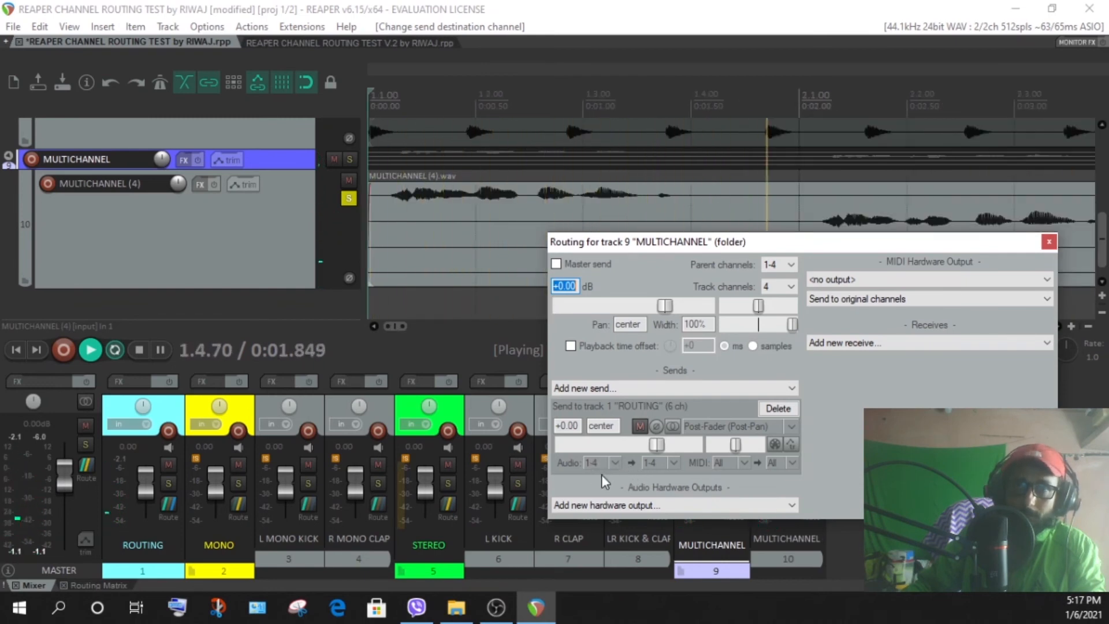
Step: Switch the source of MULTICHANNEL's send to ROUTING to mono channel 1 and mono channel 2 in turn
{"action": "left_click", "coordinate": [615, 463]}
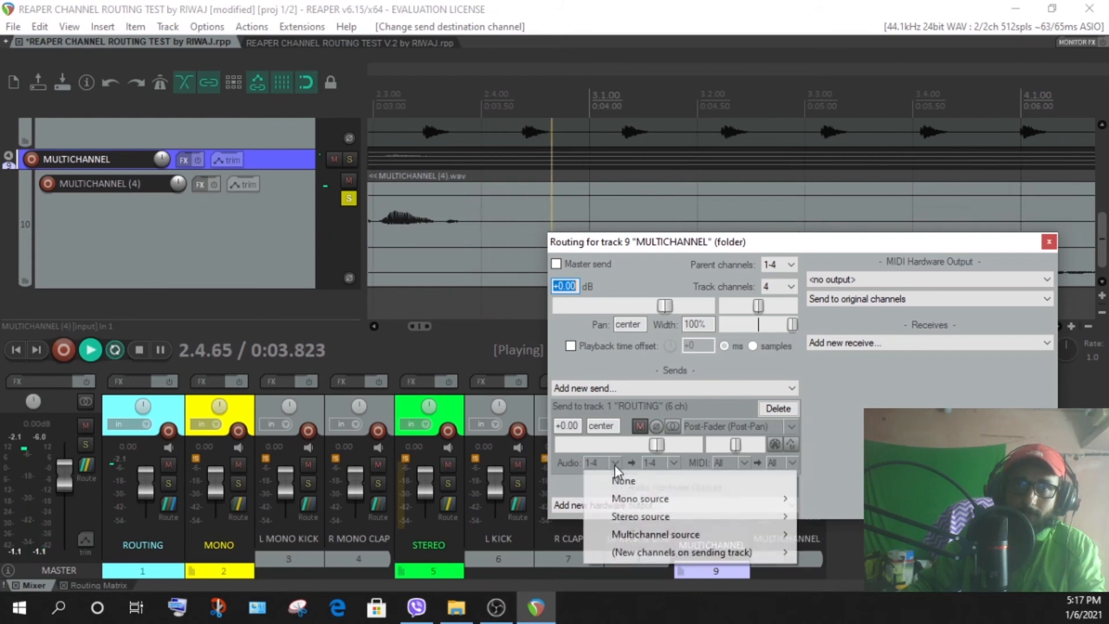
{"action": "mouse_move", "coordinate": [722, 498]}
{"action": "left_click", "coordinate": [813, 500]}
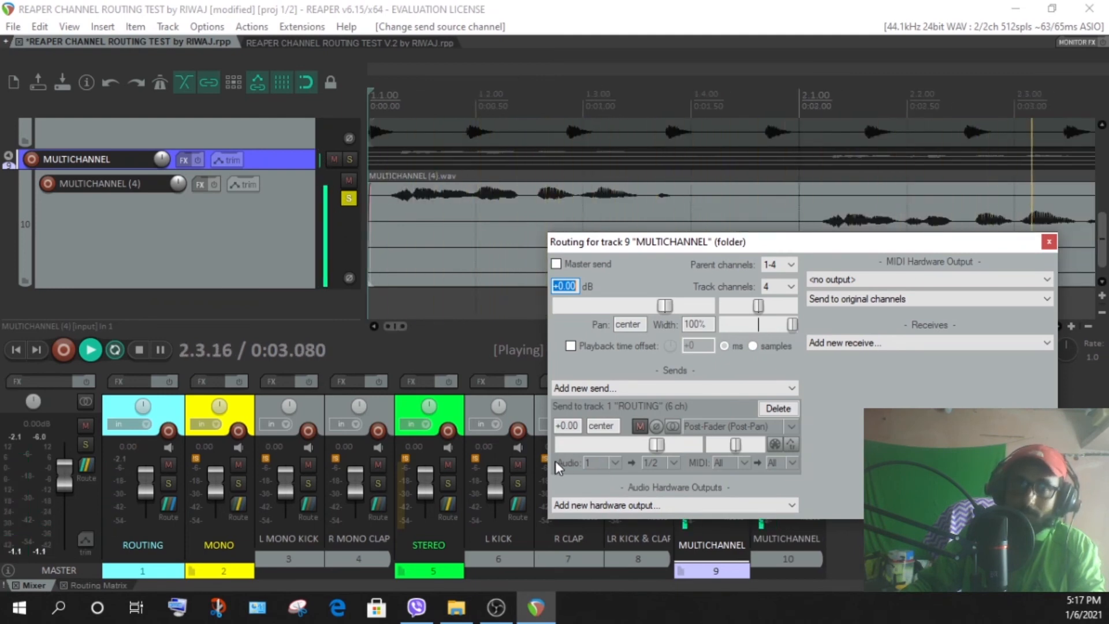
{"action": "left_click", "coordinate": [614, 462]}
{"action": "mouse_move", "coordinate": [626, 500]}
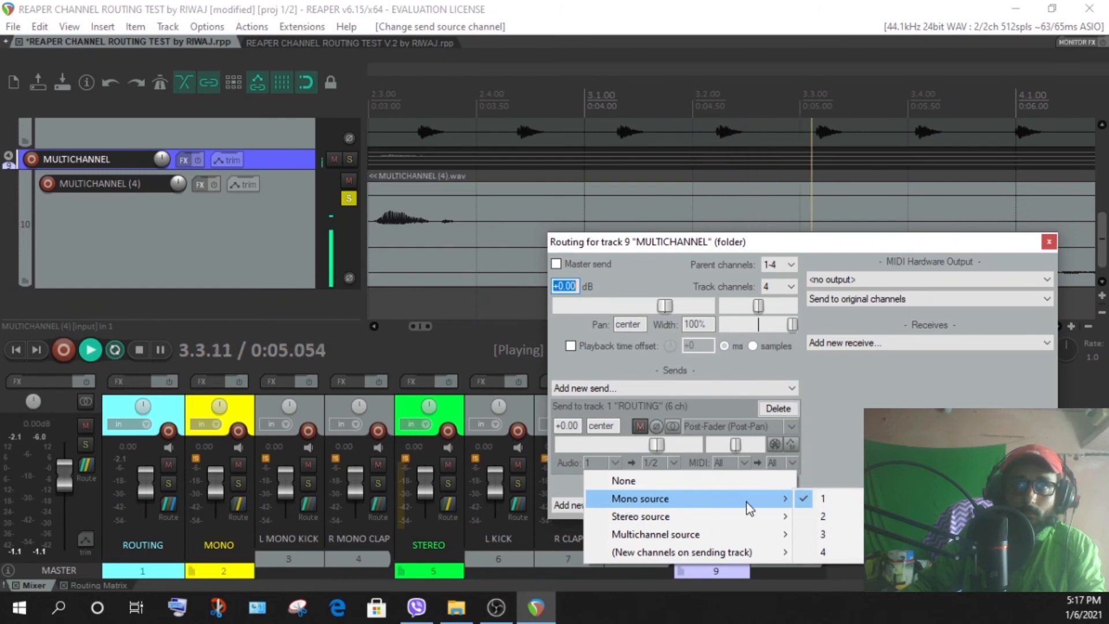
{"action": "left_click", "coordinate": [819, 516]}
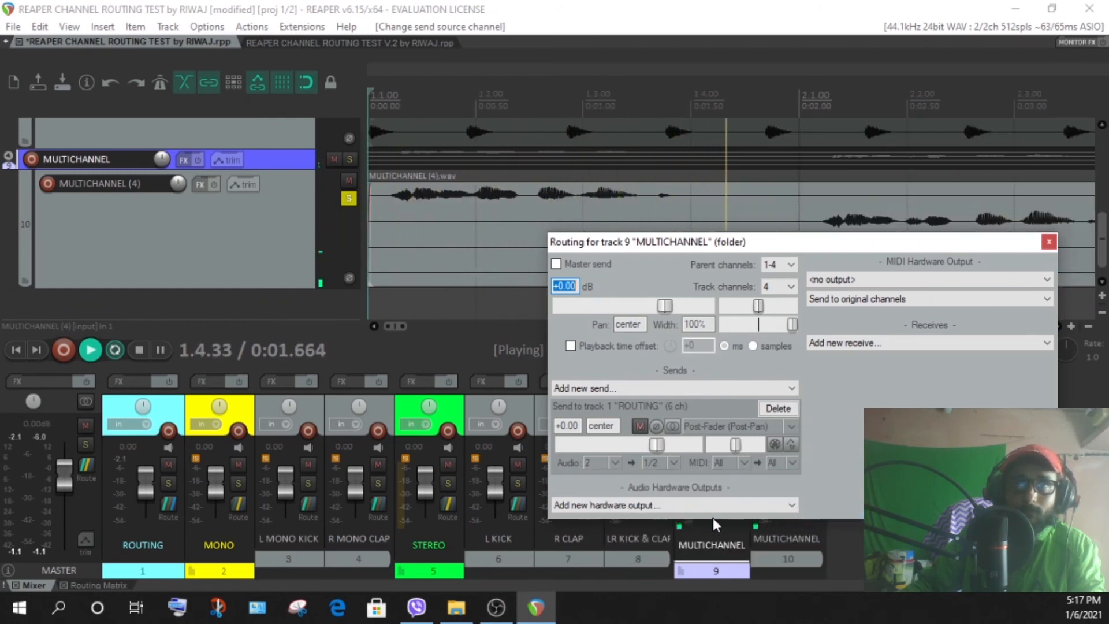
Step: Reposition the routing window and switch the send's source to mono channel 3 and mono channel 4 in turn
{"action": "left_click_drag", "start_coordinate": [800, 250], "coordinate": [816, 329]}
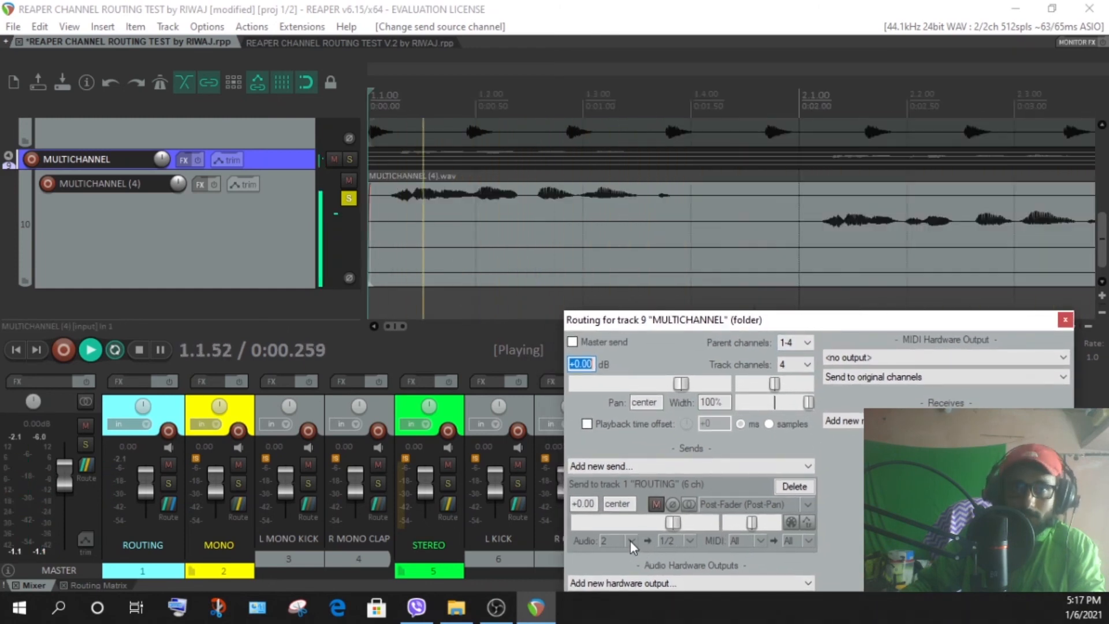
{"action": "left_click", "coordinate": [629, 542]}
{"action": "mouse_move", "coordinate": [677, 485]}
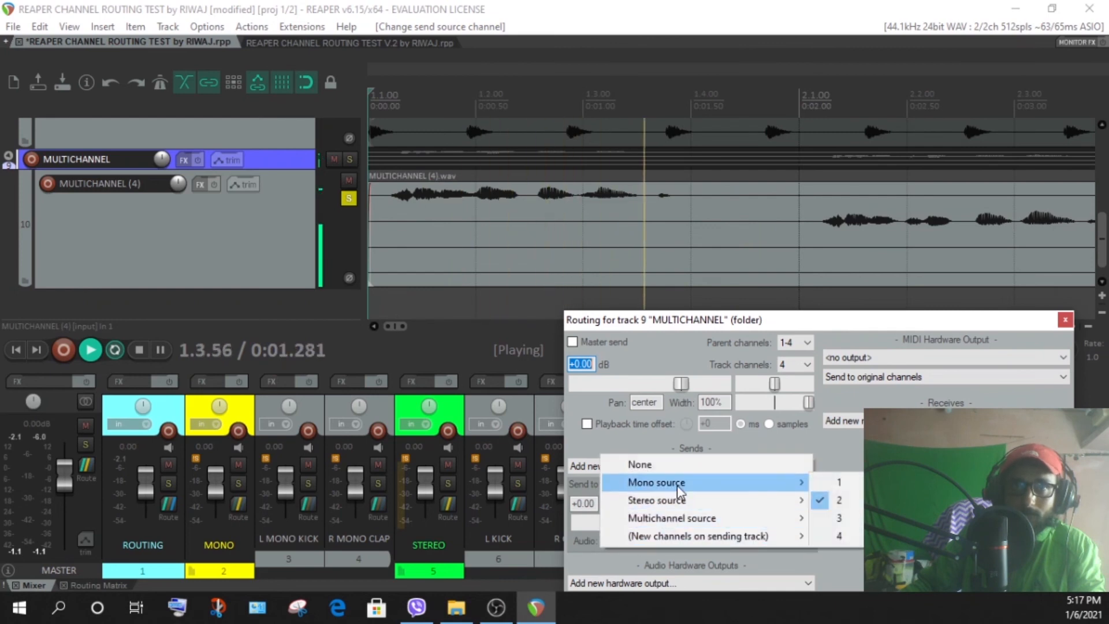
{"action": "left_click", "coordinate": [837, 518]}
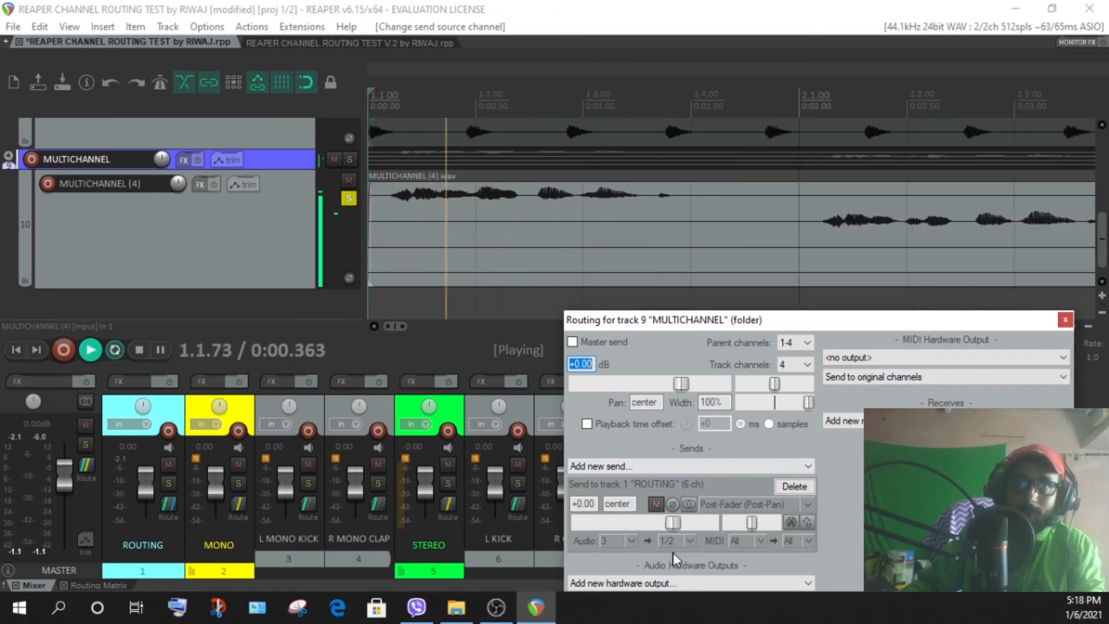
{"action": "left_click", "coordinate": [633, 543]}
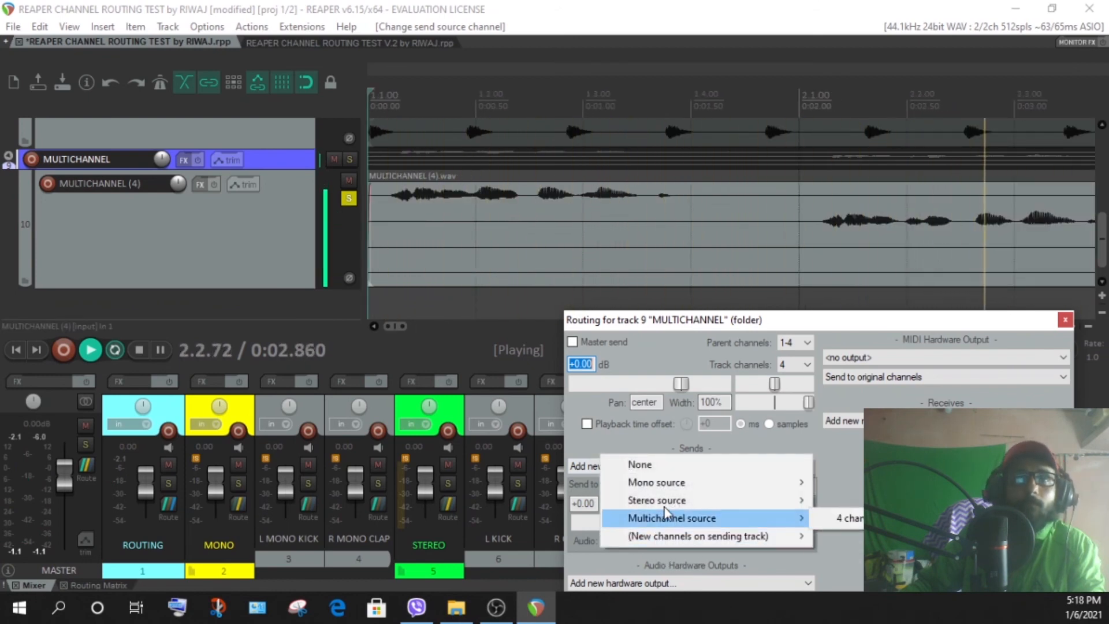
{"action": "mouse_move", "coordinate": [685, 484]}
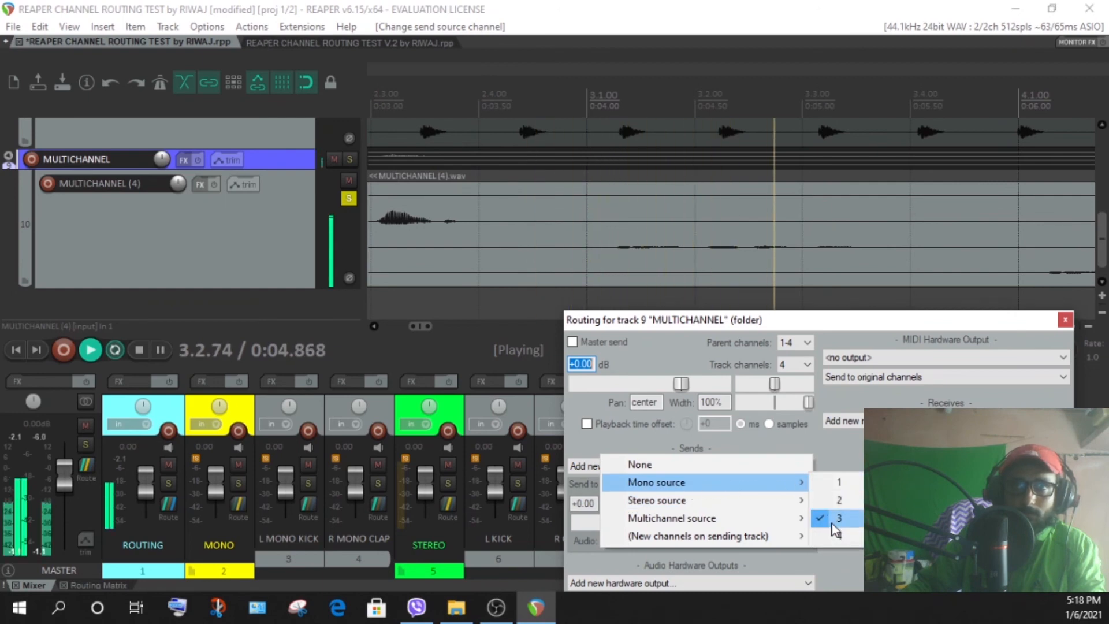
{"action": "left_click", "coordinate": [840, 537]}
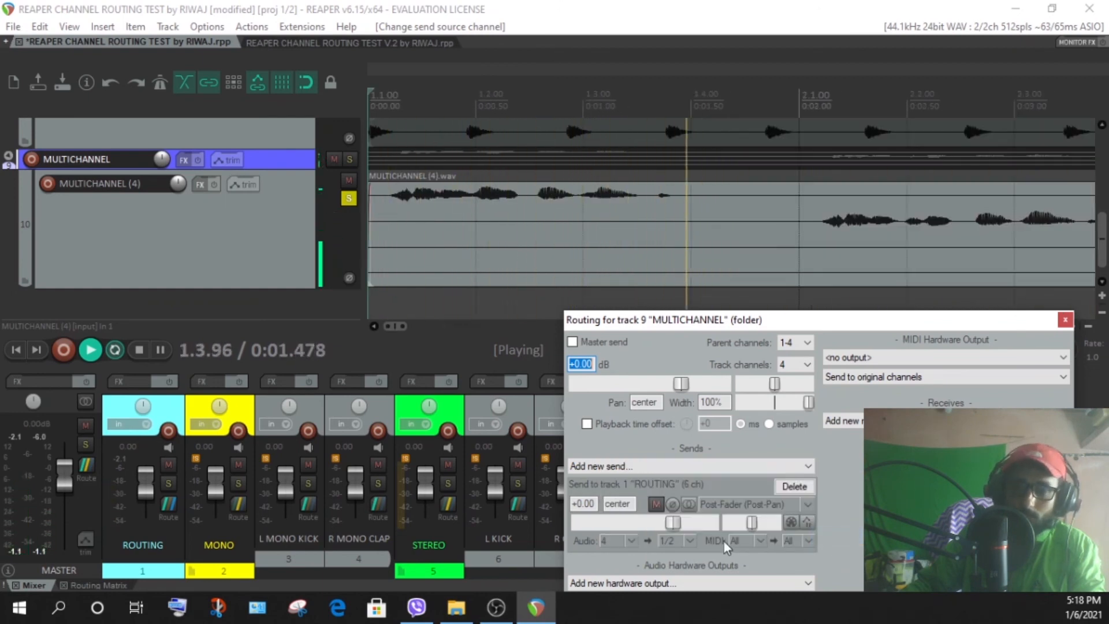
Step: Restore the four-channel multichannel source for MULTICHANNEL's send to ROUTING
{"action": "left_click_drag", "start_coordinate": [702, 322], "coordinate": [700, 273]}
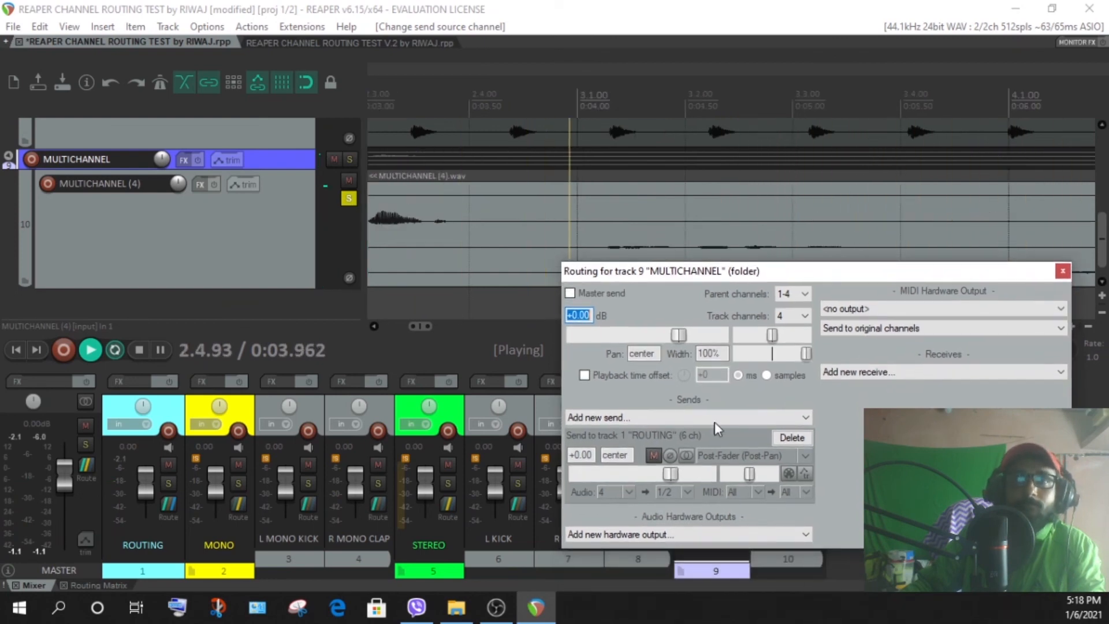
{"action": "left_click", "coordinate": [629, 494]}
{"action": "mouse_move", "coordinate": [683, 474]}
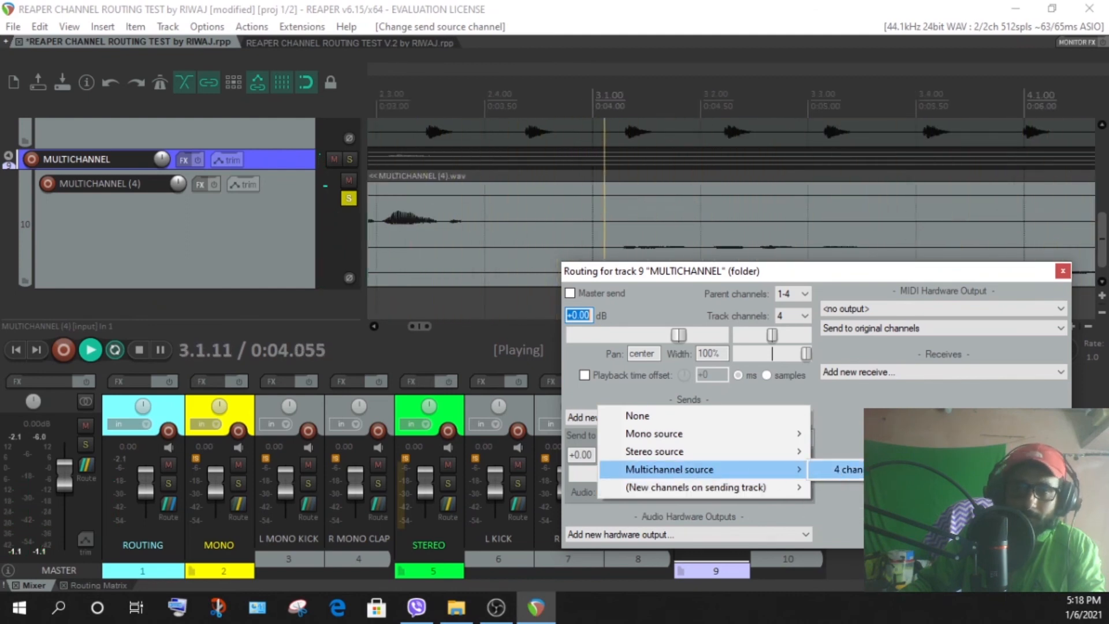
{"action": "left_click", "coordinate": [844, 469]}
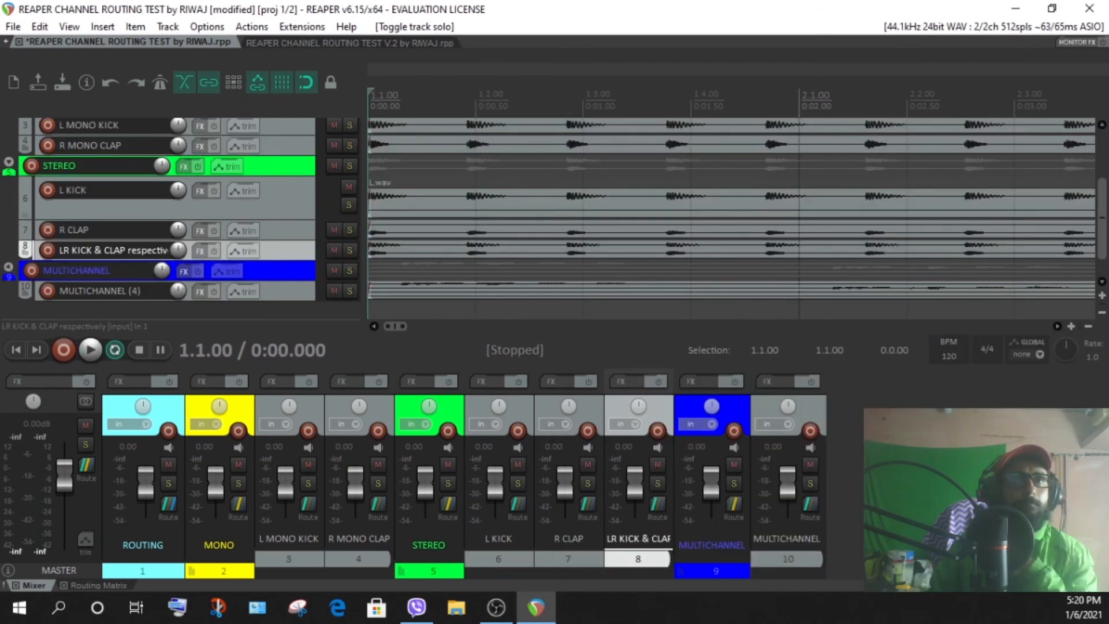
Step: Open the Routing Matrix and examine the sources and destinations from ROUTING down to the MIDI inputs
{"action": "left_click", "coordinate": [97, 585]}
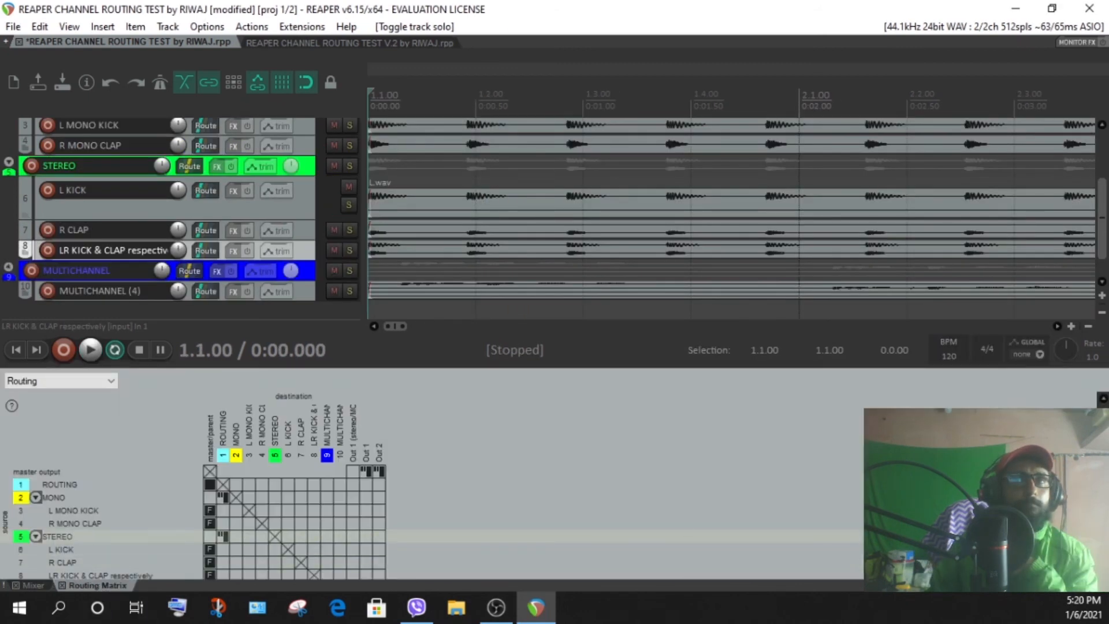
{"action": "scroll", "coordinate": [295, 520], "scroll_direction": "down", "scroll_amount": 2}
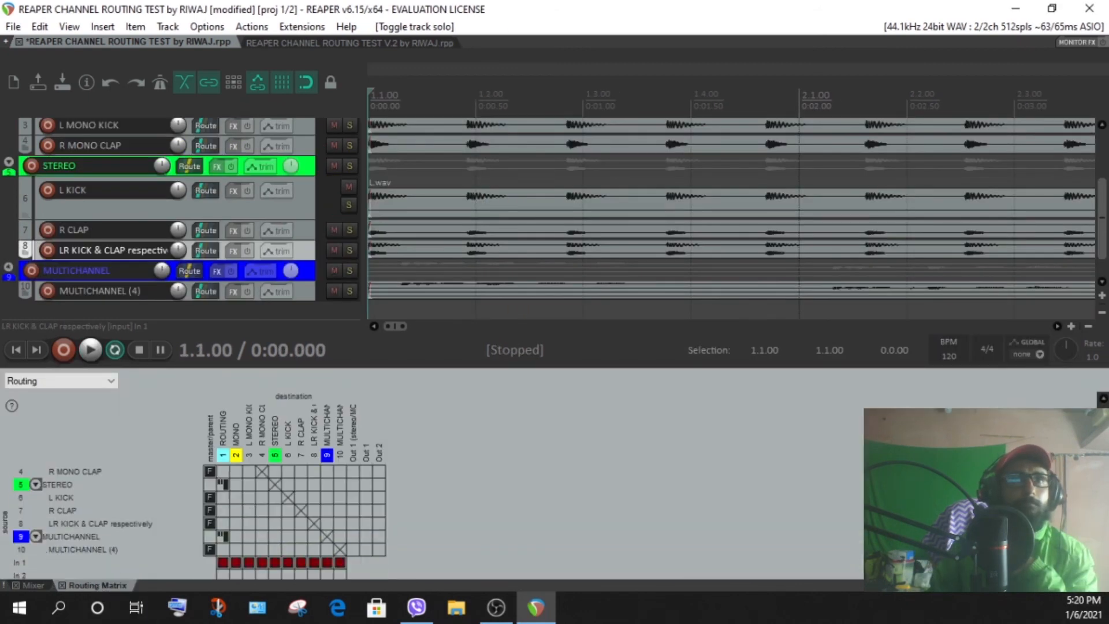
{"action": "scroll", "coordinate": [295, 520], "scroll_direction": "down", "scroll_amount": 3}
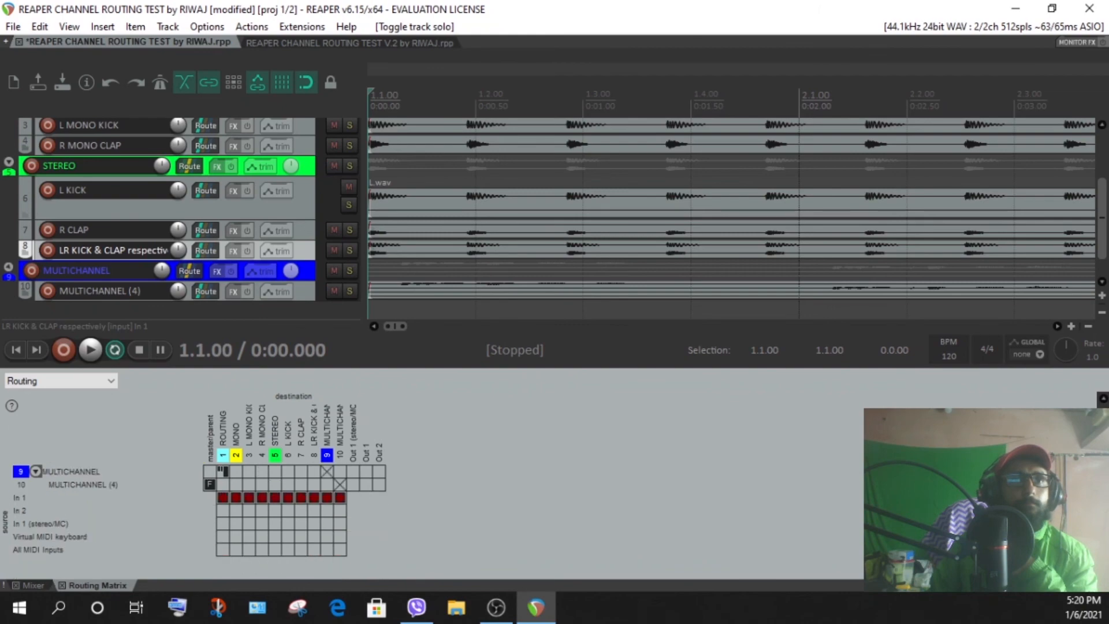
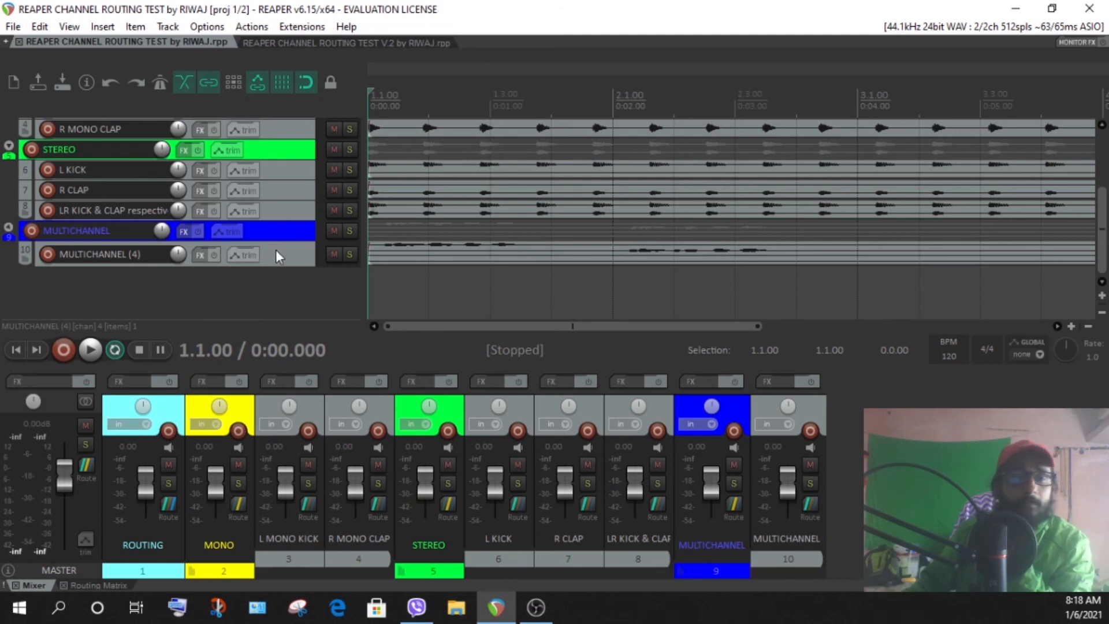
Step: Enlarge the L MONO KICK and R MONO CLAP tracks in the MONO folder and select each in turn
{"action": "scroll", "coordinate": [275, 249], "scroll_direction": "up", "scroll_amount": 5}
{"action": "left_click", "coordinate": [290, 189]}
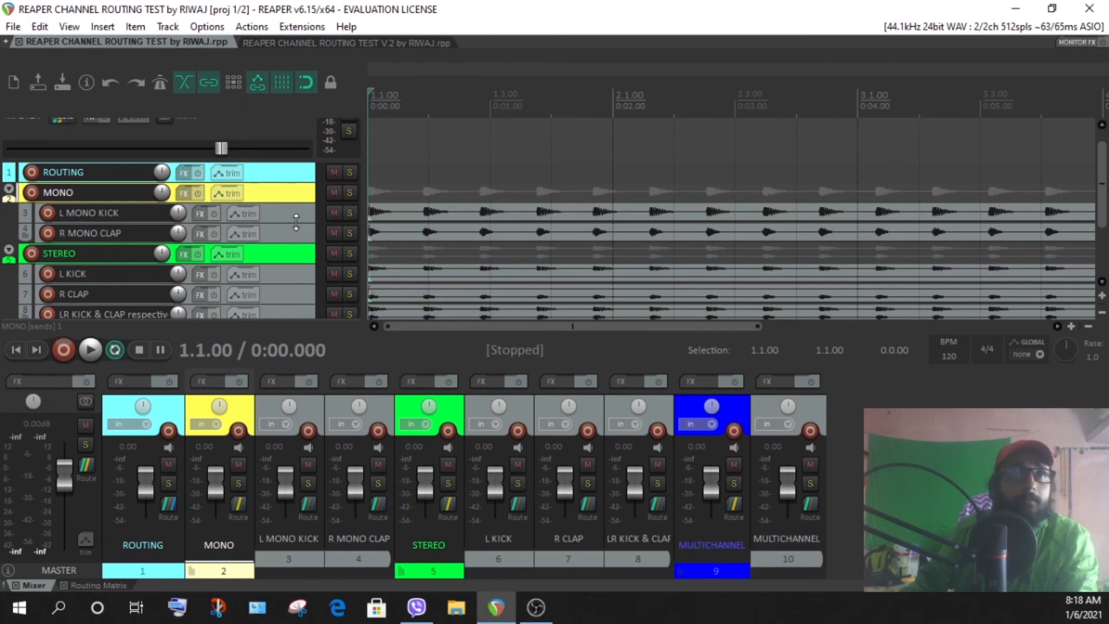
{"action": "mouse_move", "coordinate": [296, 223]}
{"action": "left_mouse_down"}
{"action": "mouse_move", "coordinate": [291, 312]}
{"action": "mouse_move", "coordinate": [299, 233]}
{"action": "mouse_move", "coordinate": [289, 215]}
{"action": "mouse_move", "coordinate": [292, 243]}
{"action": "left_mouse_up"}
{"action": "scroll", "coordinate": [286, 180], "scroll_direction": "down", "scroll_amount": 3}
{"action": "scroll", "coordinate": [294, 168], "scroll_direction": "up", "scroll_amount": 3}
{"action": "scroll", "coordinate": [299, 233], "scroll_direction": "up", "scroll_amount": 2}
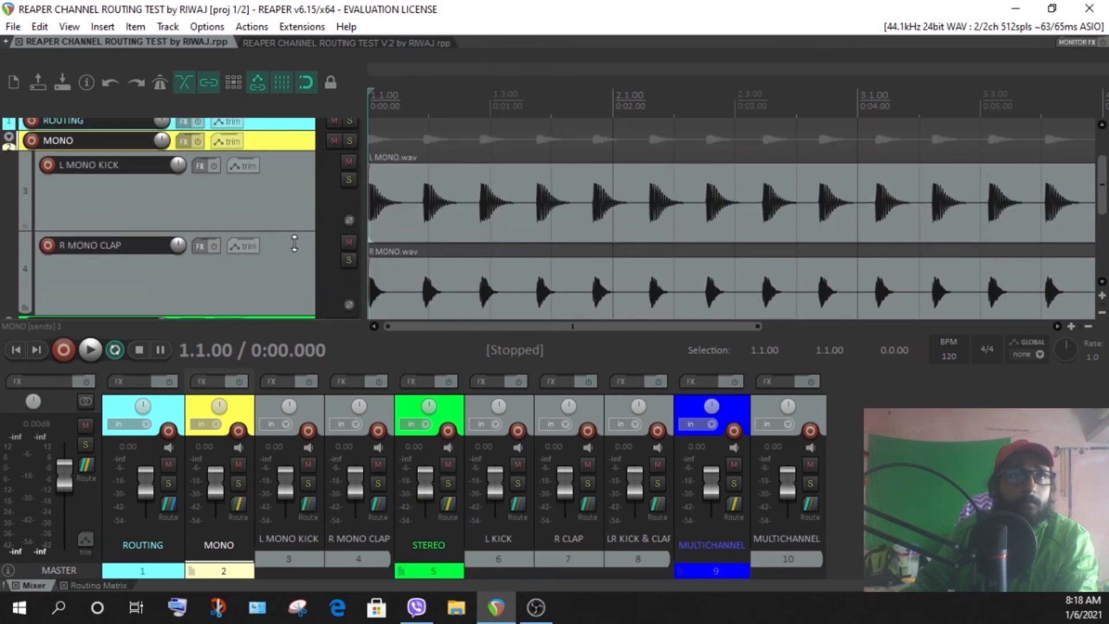
{"action": "scroll", "coordinate": [414, 198], "scroll_direction": "up", "scroll_amount": 3}
{"action": "scroll", "coordinate": [413, 215], "scroll_direction": "down", "scroll_amount": 2}
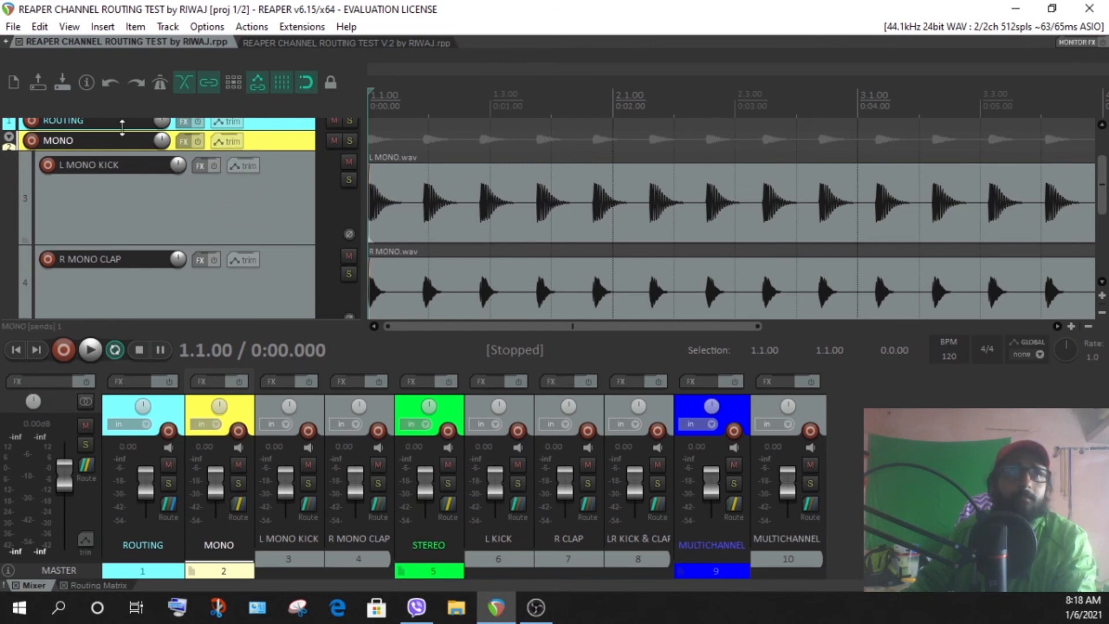
{"action": "left_click", "coordinate": [251, 207]}
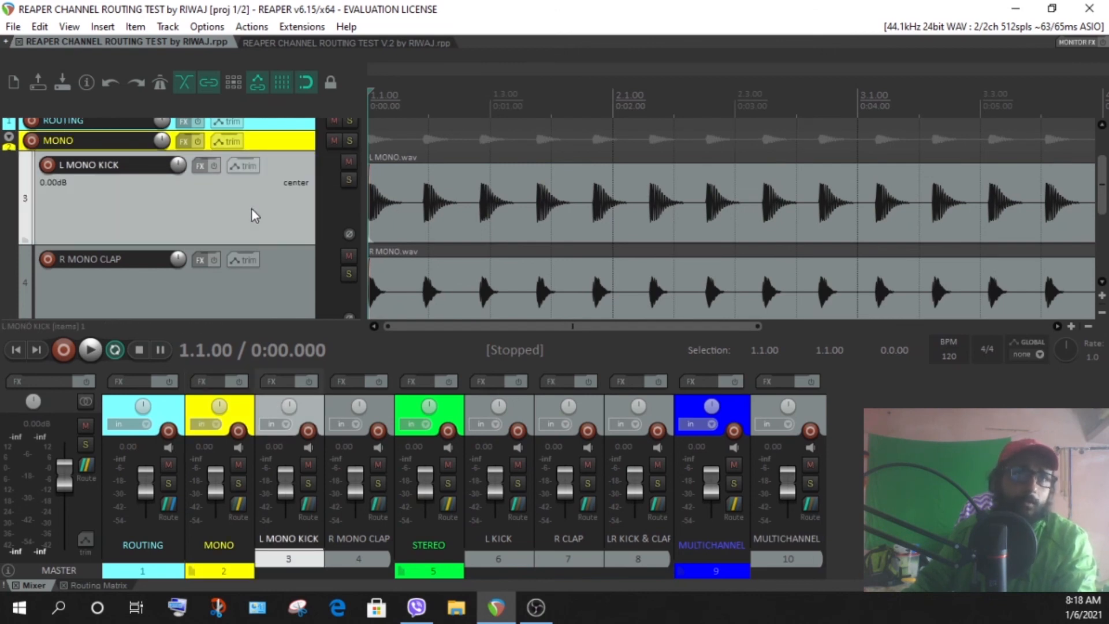
{"action": "left_click", "coordinate": [268, 294]}
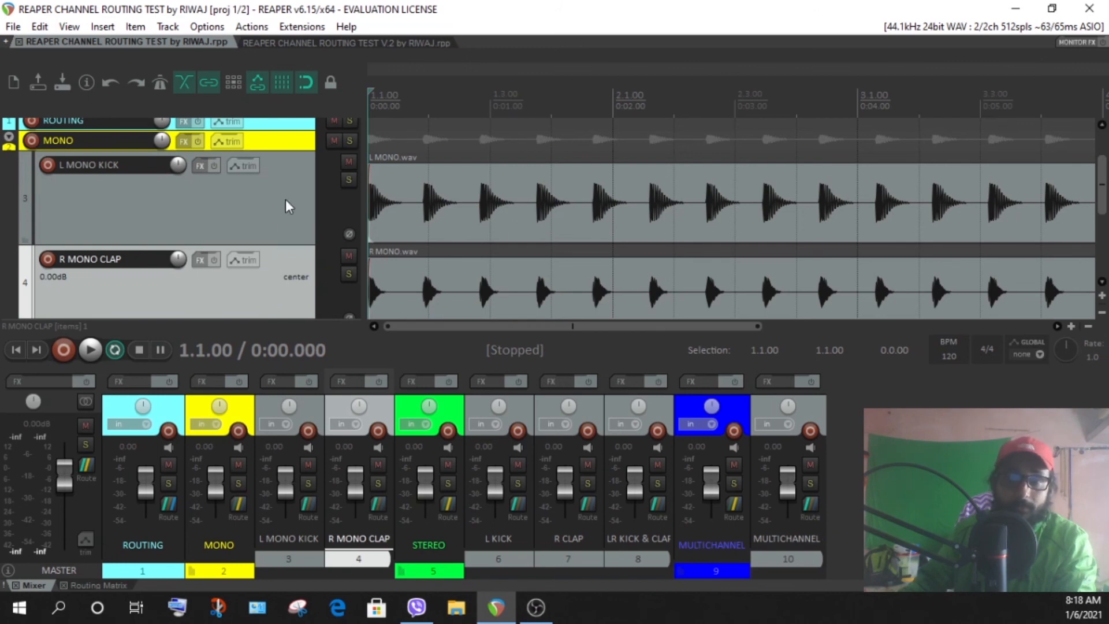
Step: Select the MONO folder and its L MONO KICK and R MONO CLAP tracks in turn to compare their mono waveforms
{"action": "left_click", "coordinate": [286, 139]}
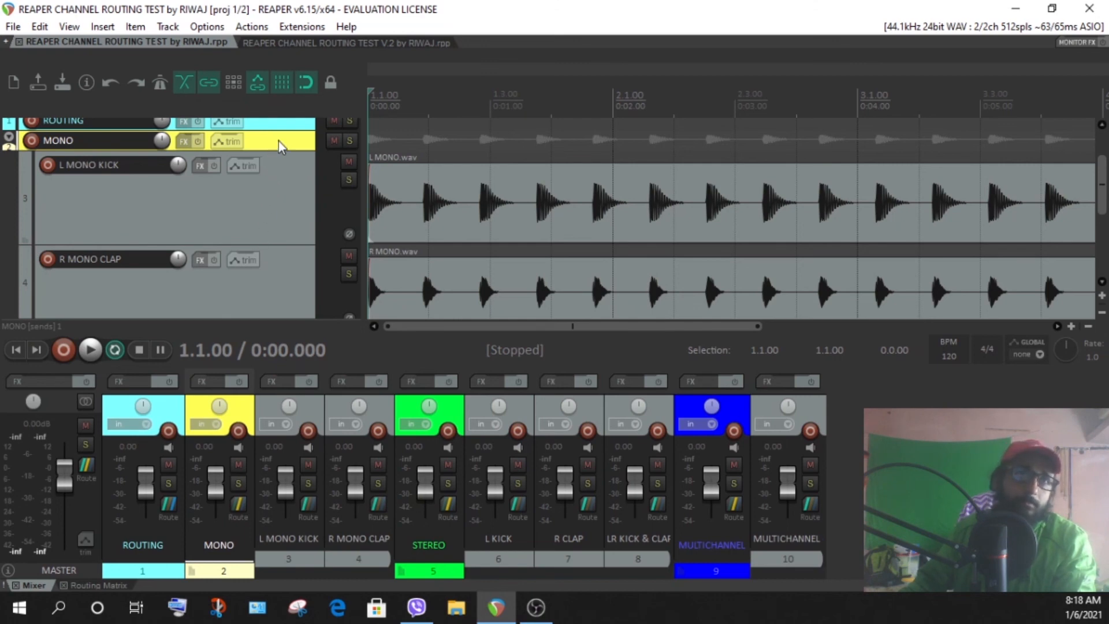
{"action": "left_click", "coordinate": [276, 200]}
{"action": "left_click", "coordinate": [278, 285]}
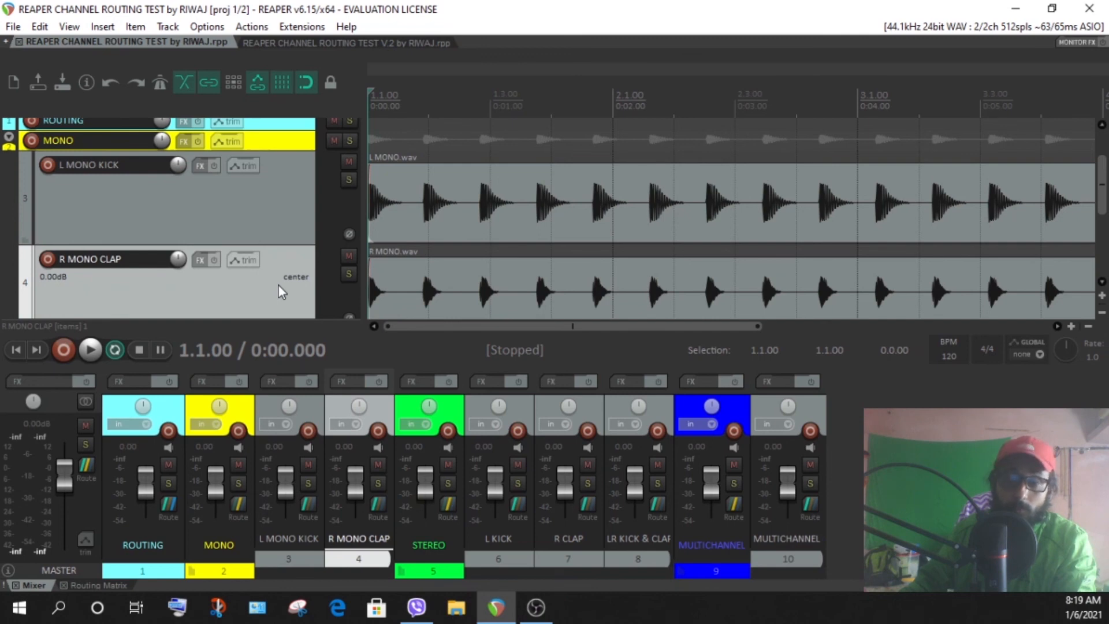
{"action": "left_click", "coordinate": [274, 185]}
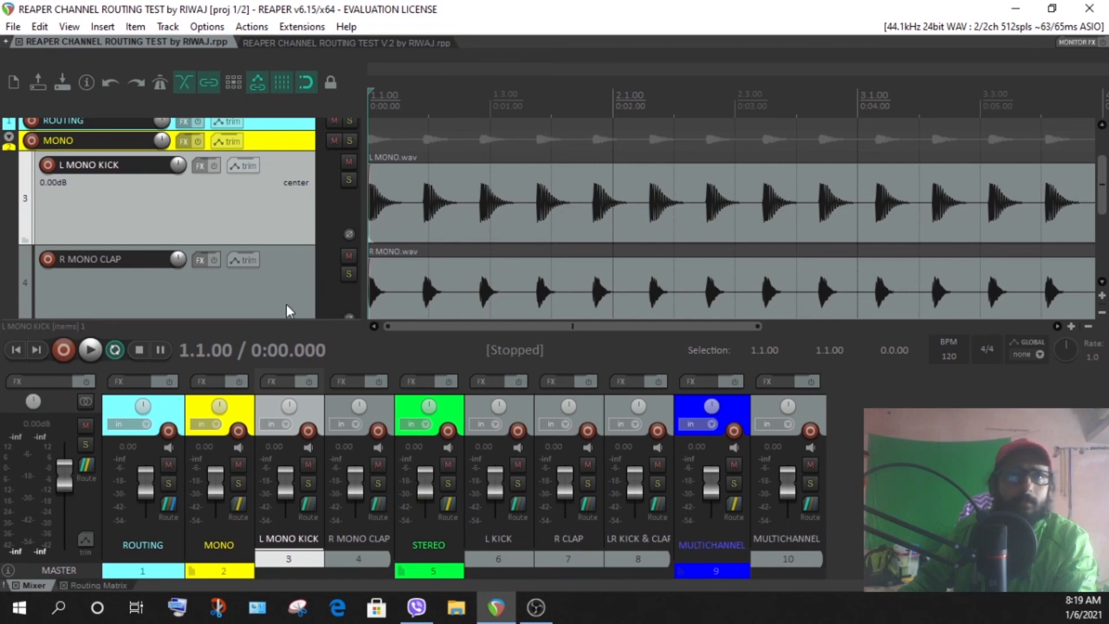
{"action": "left_click", "coordinate": [276, 282]}
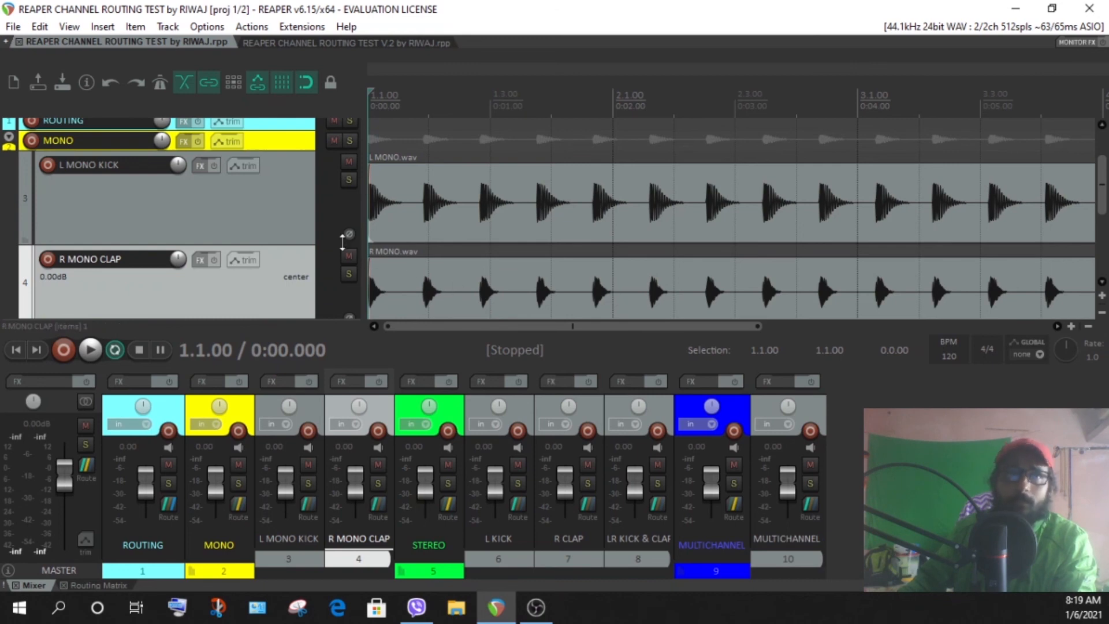
{"action": "left_click", "coordinate": [297, 219]}
{"action": "left_click", "coordinate": [296, 283]}
{"action": "left_click", "coordinate": [274, 188]}
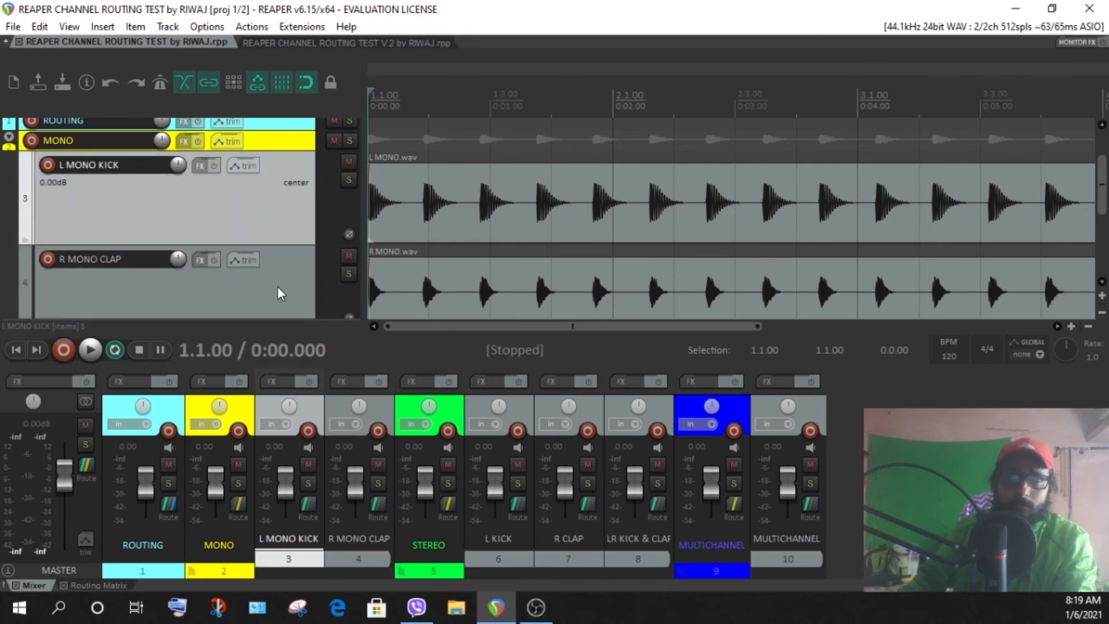
{"action": "left_click", "coordinate": [278, 286]}
Step: Enlarge the L KICK, R CLAP and LR KICK & CLAP tracks in the STEREO folder
{"action": "scroll", "coordinate": [261, 207], "scroll_direction": "down", "scroll_amount": 1}
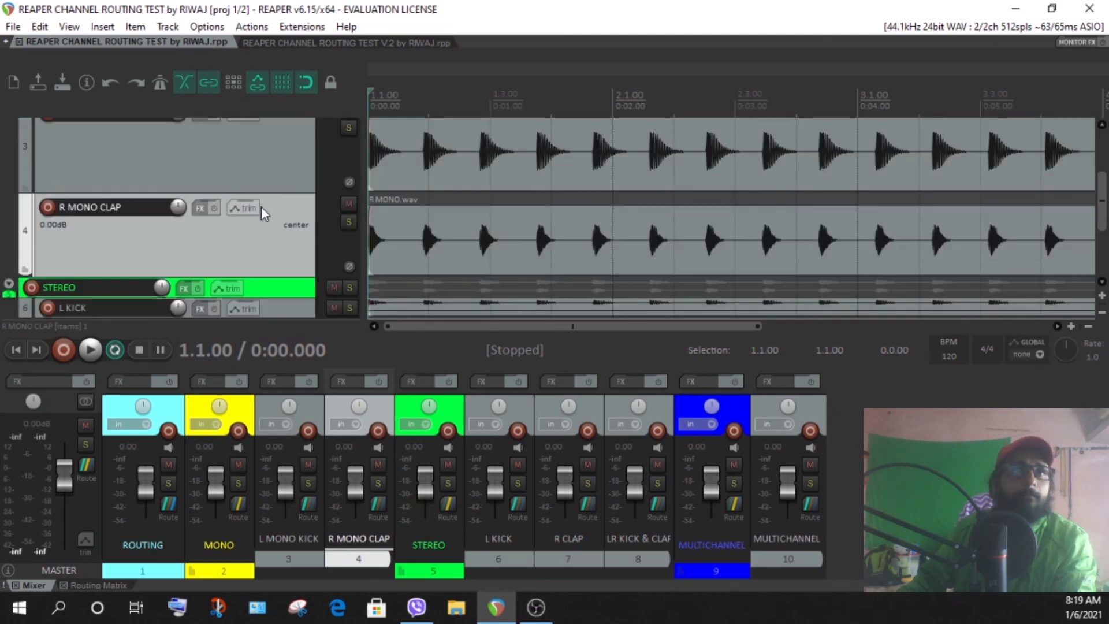
{"action": "scroll", "coordinate": [268, 210], "scroll_direction": "down", "scroll_amount": 1}
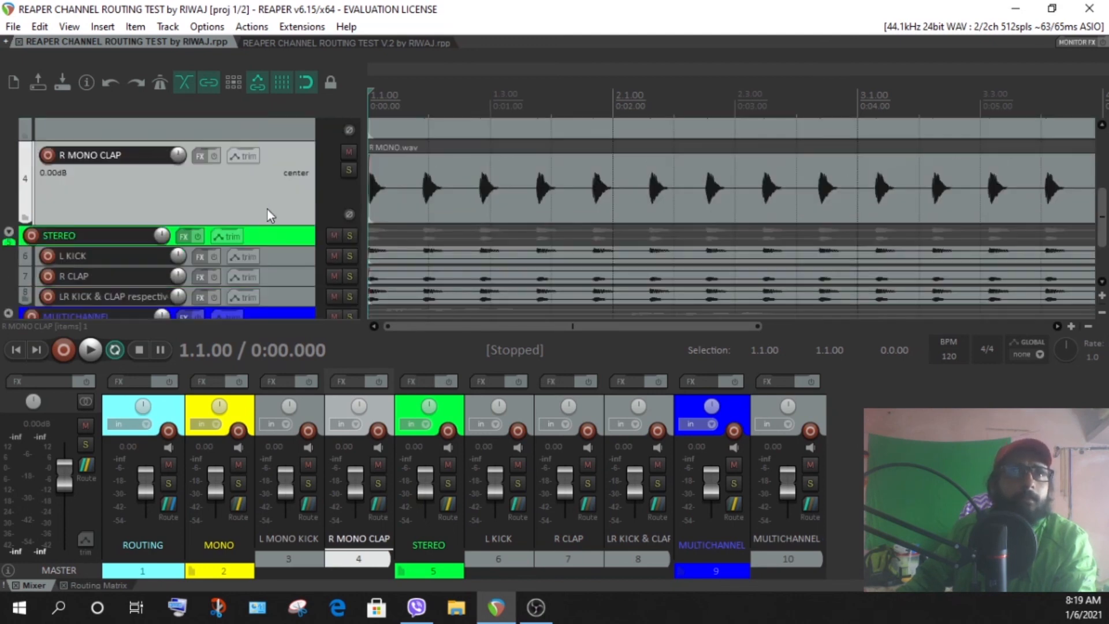
{"action": "left_click", "coordinate": [278, 237]}
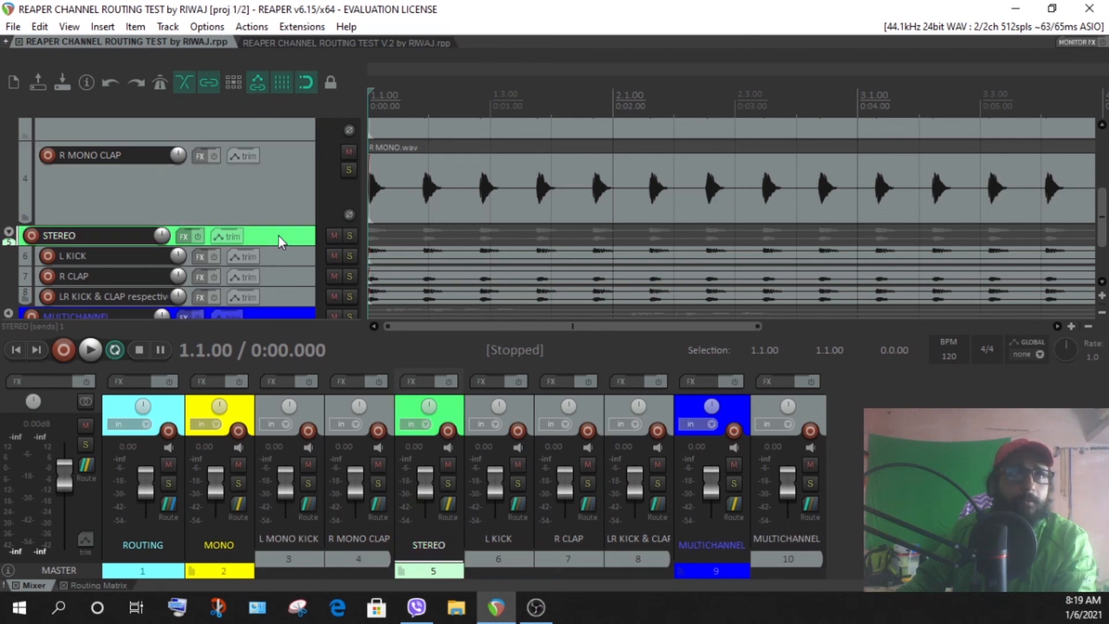
{"action": "scroll", "coordinate": [278, 236], "scroll_direction": "down", "scroll_amount": 2}
{"action": "left_click_drag", "start_coordinate": [288, 224], "coordinate": [288, 244]}
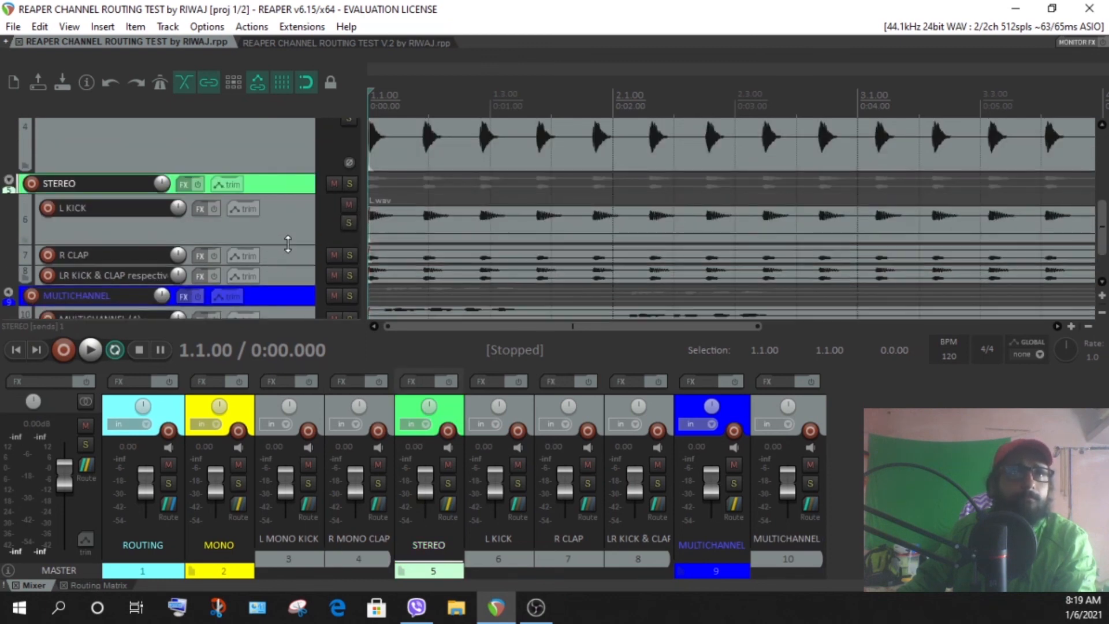
{"action": "scroll", "coordinate": [290, 245], "scroll_direction": "down", "scroll_amount": 2}
{"action": "left_click_drag", "start_coordinate": [286, 193], "coordinate": [298, 305]}
{"action": "left_click", "coordinate": [284, 219]}
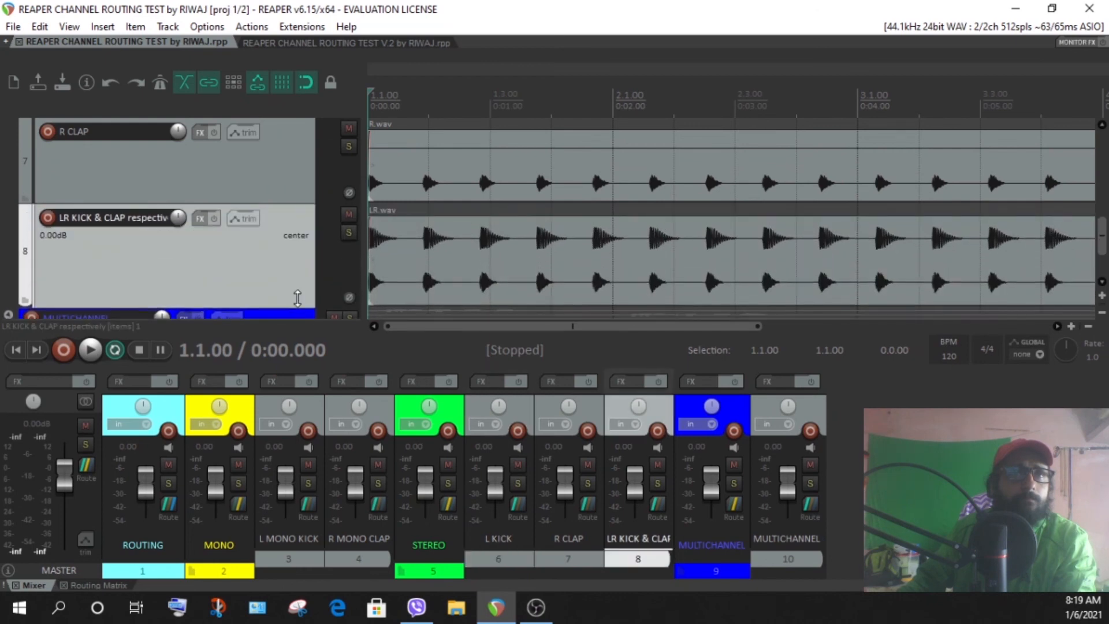
Step: Select the STEREO folder and its L KICK, R CLAP and LR KICK & CLAP tracks in turn
{"action": "scroll", "coordinate": [276, 220], "scroll_direction": "up", "scroll_amount": 4}
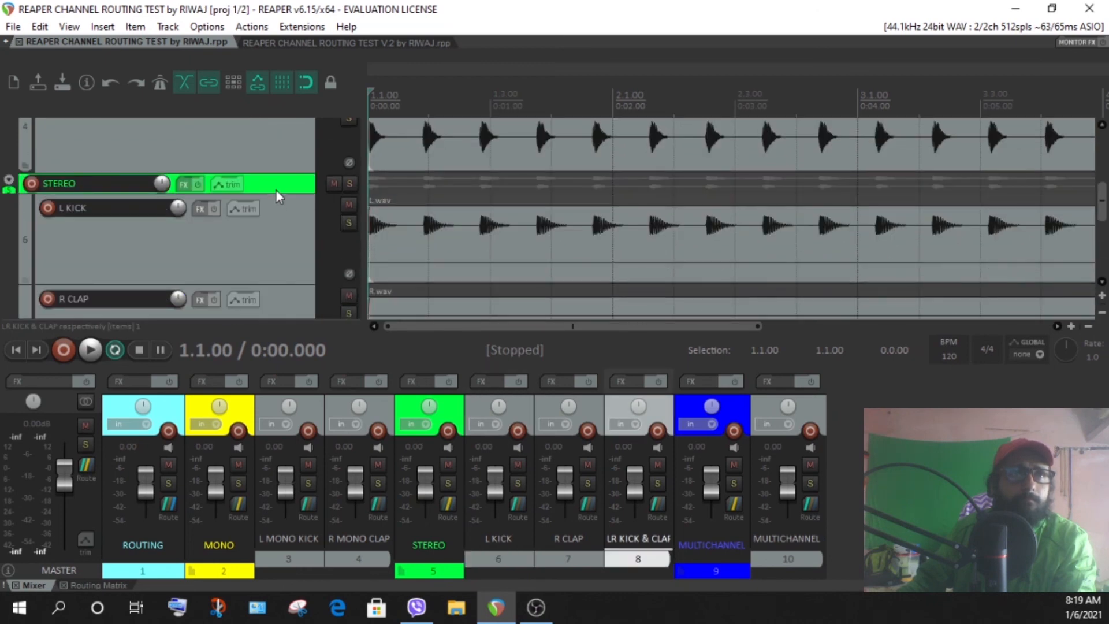
{"action": "left_click", "coordinate": [277, 187]}
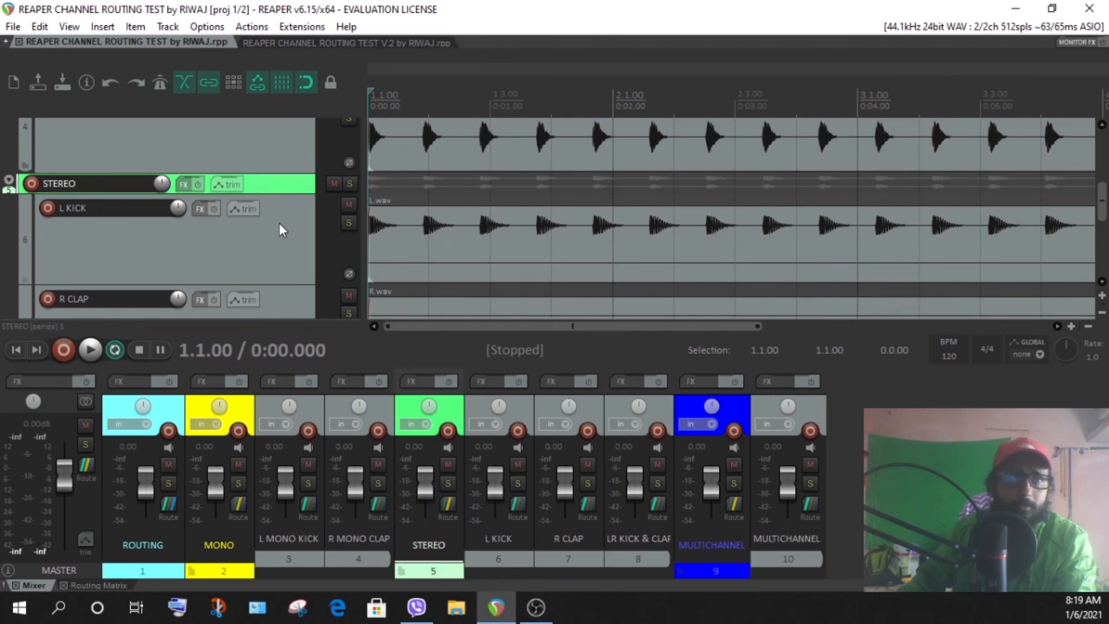
{"action": "left_click", "coordinate": [279, 242]}
{"action": "scroll", "coordinate": [279, 245], "scroll_direction": "down", "scroll_amount": 2}
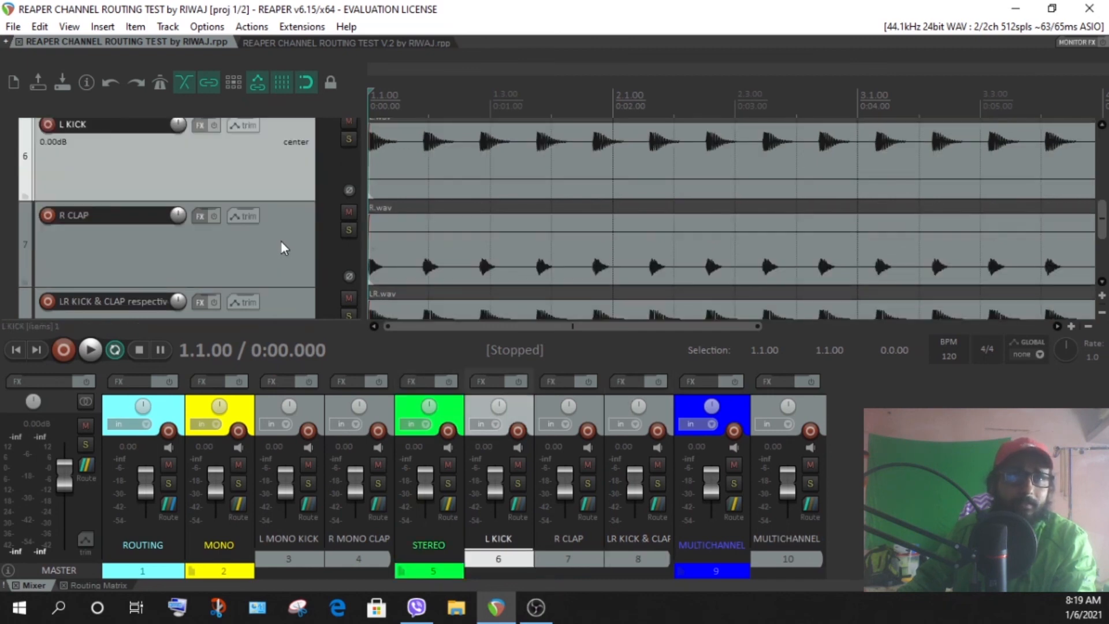
{"action": "left_click", "coordinate": [281, 242]}
{"action": "scroll", "coordinate": [282, 239], "scroll_direction": "down", "scroll_amount": 2}
{"action": "left_click", "coordinate": [282, 251]}
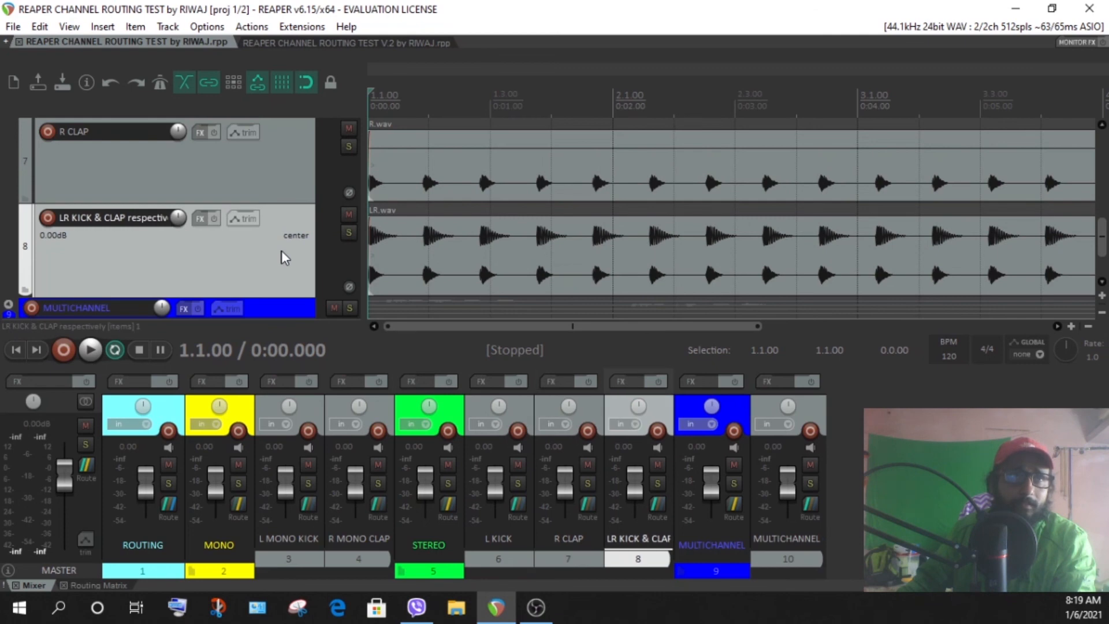
Step: Examine the two channel lanes of the L KICK and R CLAP stereo items, selecting each track
{"action": "scroll", "coordinate": [283, 254], "scroll_direction": "up", "scroll_amount": 4}
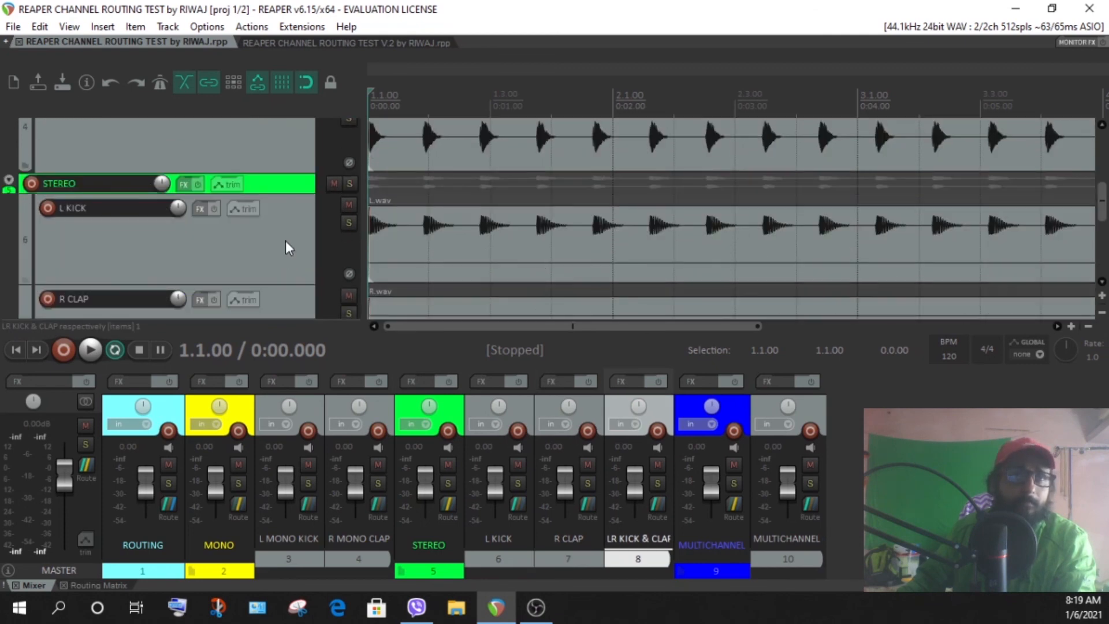
{"action": "left_click", "coordinate": [282, 240]}
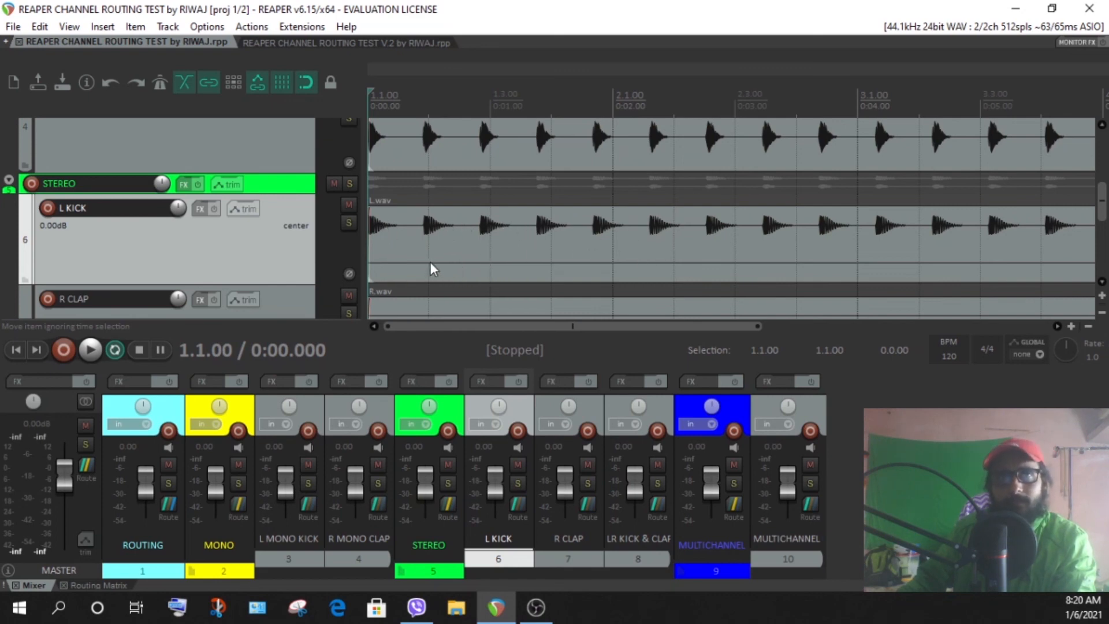
{"action": "left_click_drag", "start_coordinate": [655, 327], "coordinate": [601, 335]}
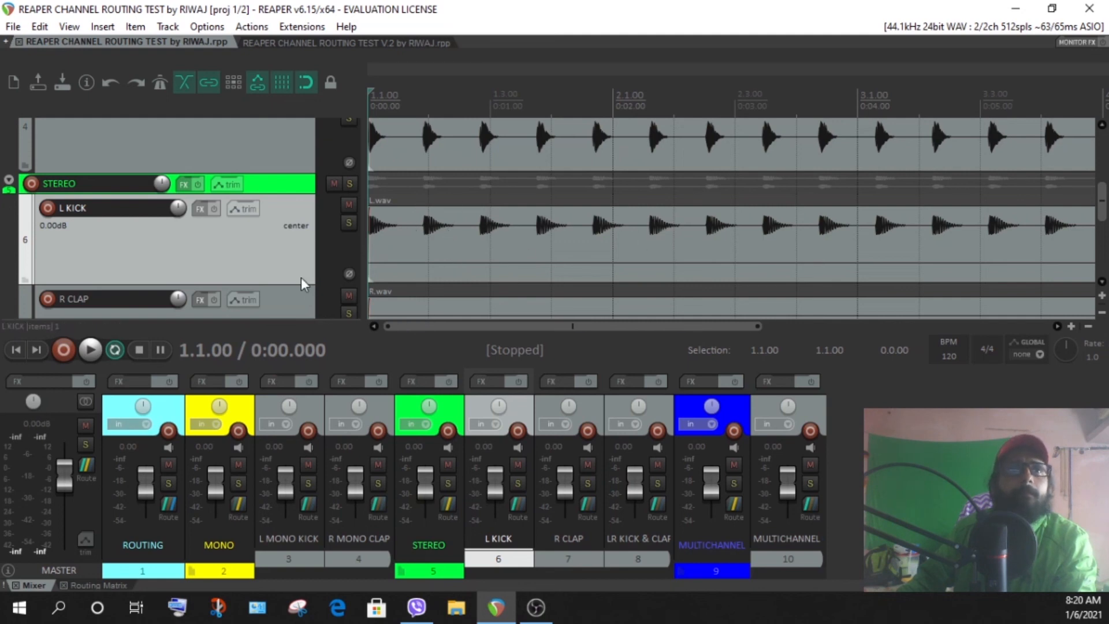
{"action": "scroll", "coordinate": [275, 250], "scroll_direction": "down", "scroll_amount": 1}
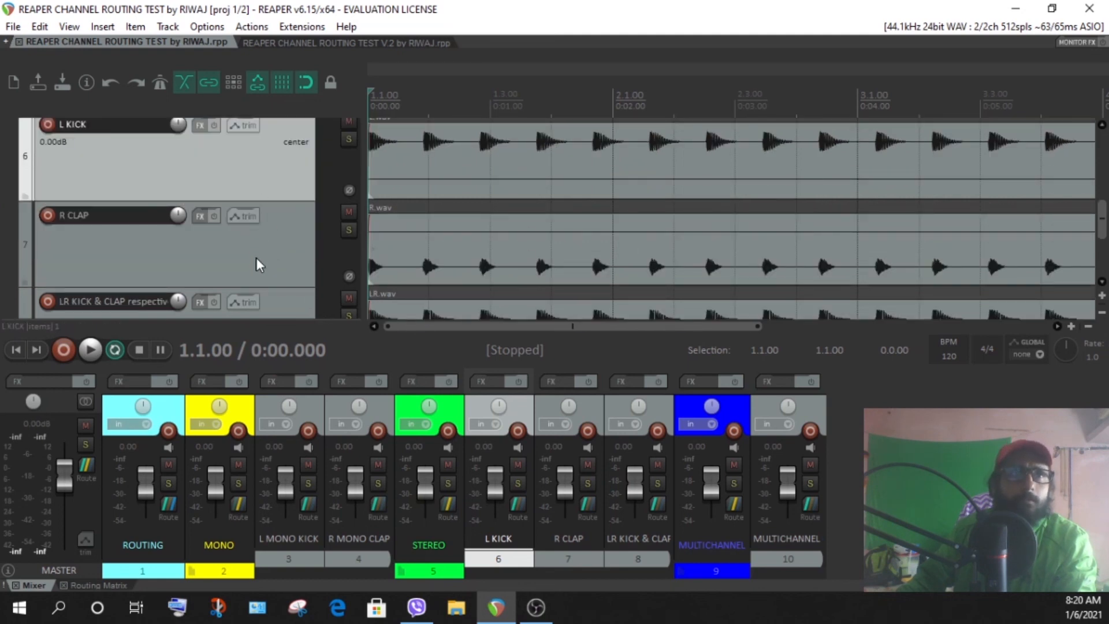
{"action": "left_click", "coordinate": [258, 264]}
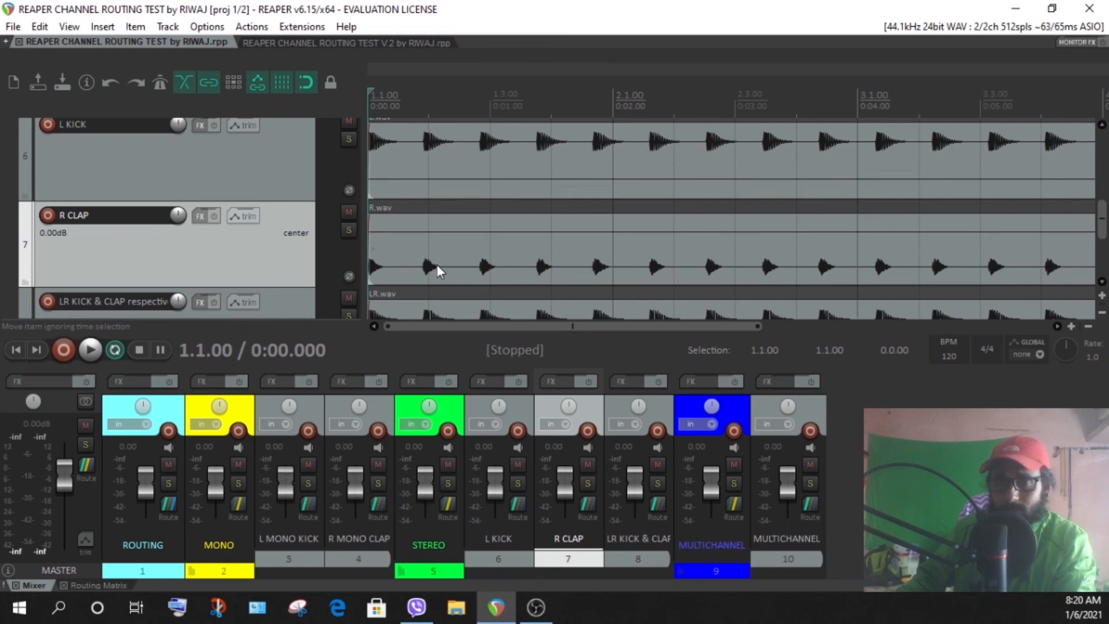
Step: Compare the mono L MONO KICK track with the stereo LR KICK & CLAP track, selecting each in turn
{"action": "scroll", "coordinate": [302, 255], "scroll_direction": "up", "scroll_amount": 4}
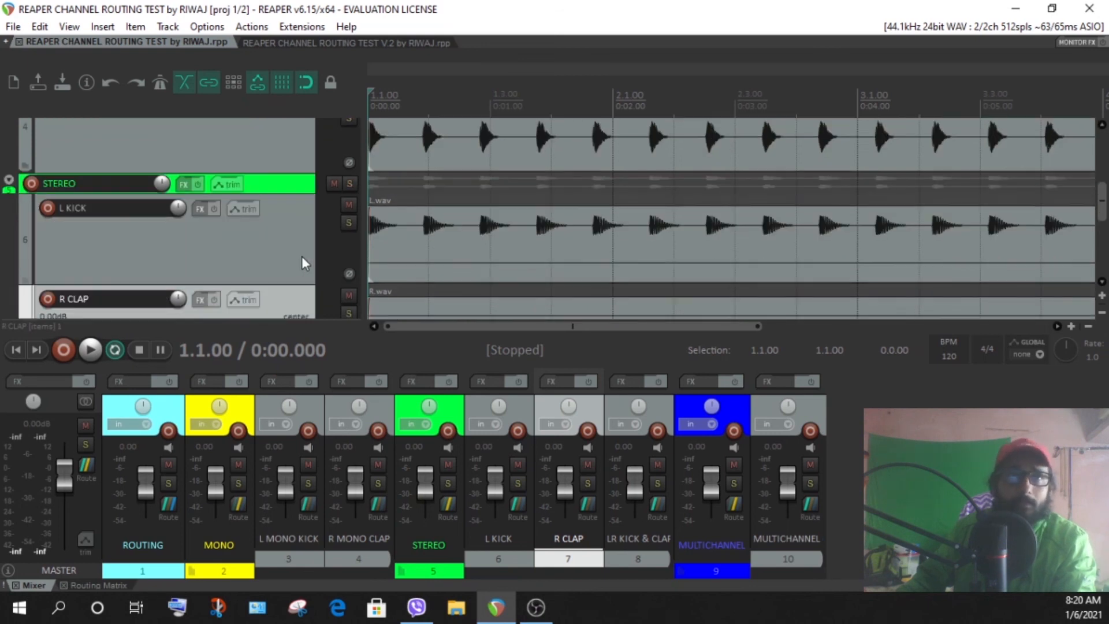
{"action": "scroll", "coordinate": [297, 246], "scroll_direction": "up", "scroll_amount": 4}
{"action": "scroll", "coordinate": [297, 246], "scroll_direction": "down", "scroll_amount": 2}
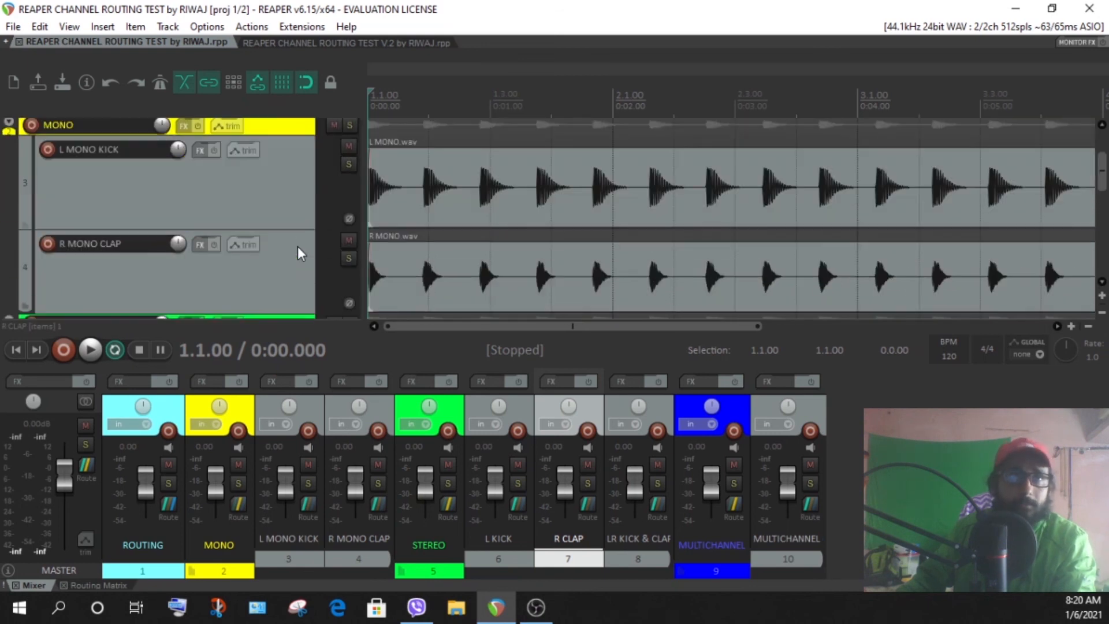
{"action": "left_click", "coordinate": [274, 180]}
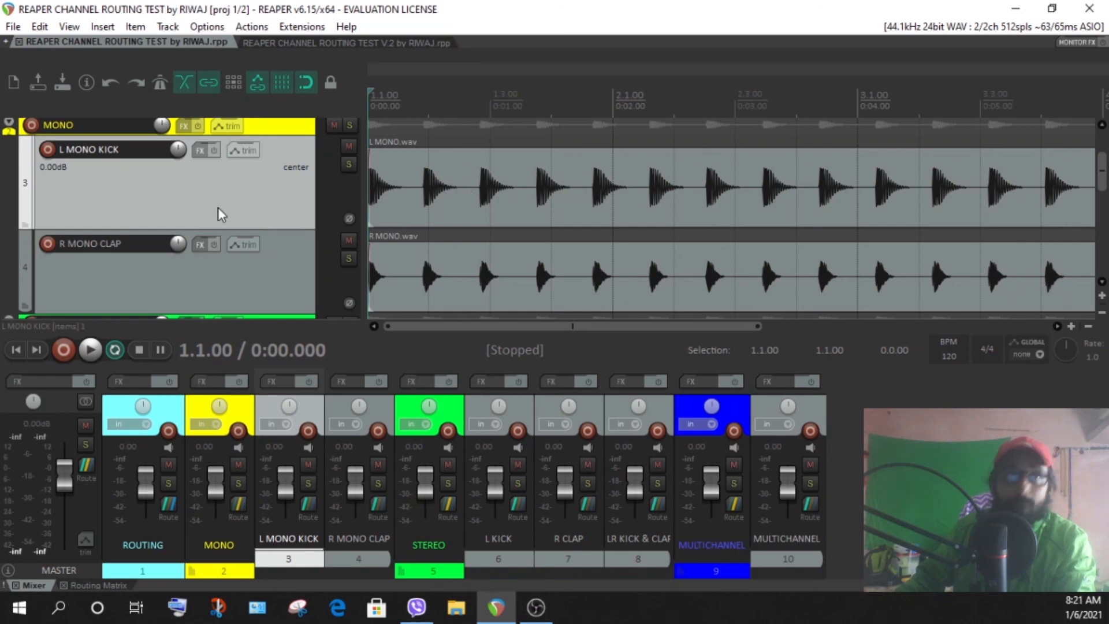
{"action": "scroll", "coordinate": [276, 197], "scroll_direction": "down", "scroll_amount": 3}
{"action": "scroll", "coordinate": [278, 203], "scroll_direction": "down", "scroll_amount": 3}
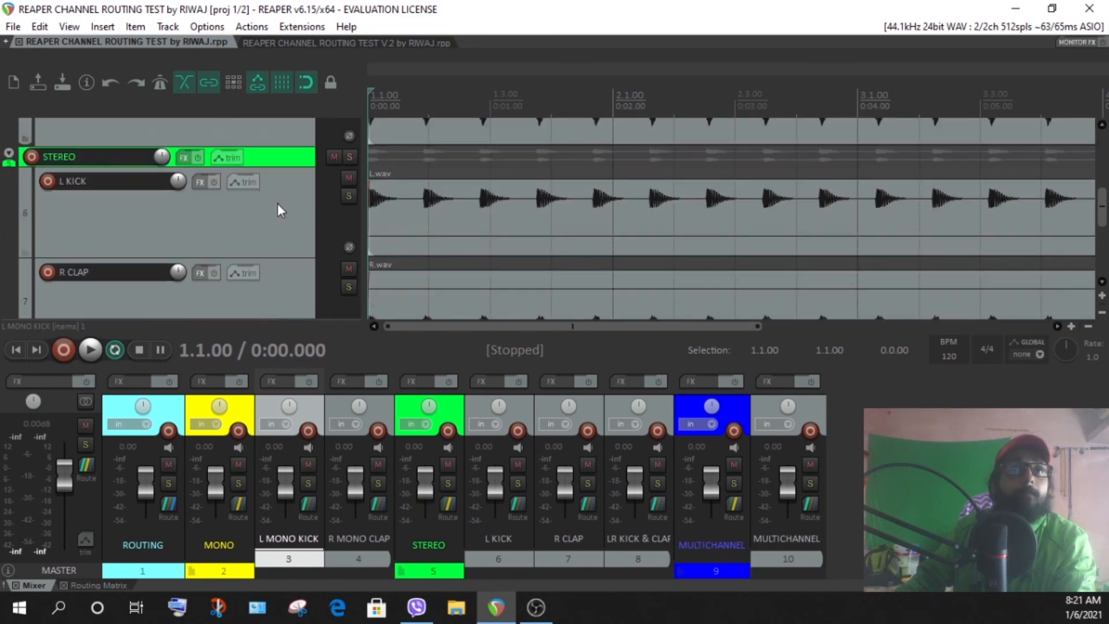
{"action": "scroll", "coordinate": [276, 209], "scroll_direction": "down", "scroll_amount": 3}
{"action": "left_click", "coordinate": [256, 277]}
{"action": "scroll", "coordinate": [255, 277], "scroll_direction": "down", "scroll_amount": 2}
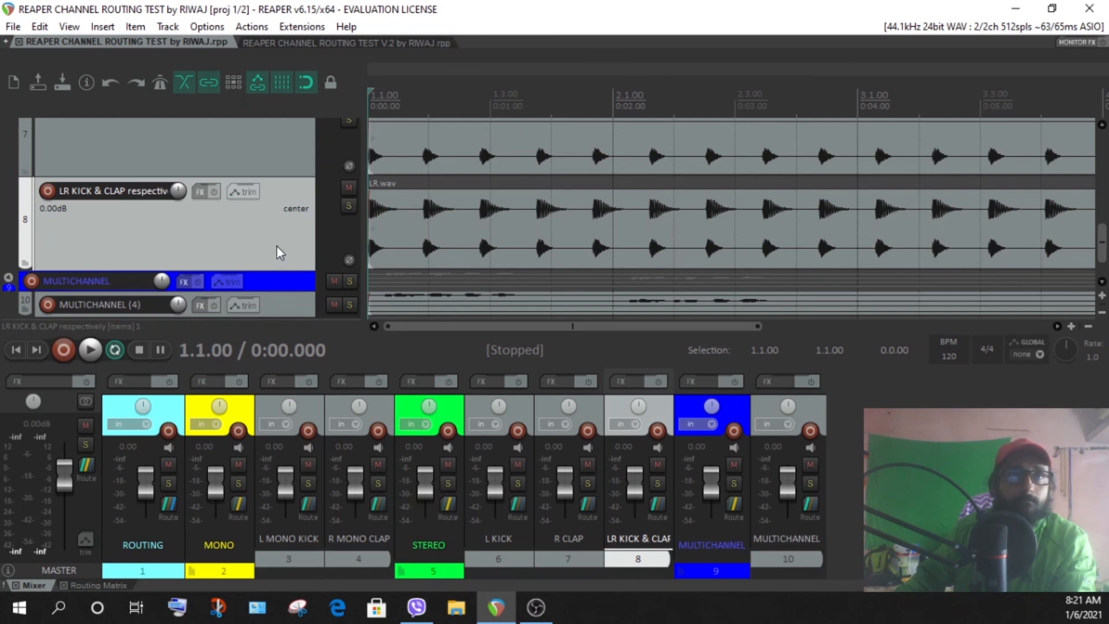
Step: Enlarge the MULTICHANNEL (4) track so all four waveform lanes can be read
{"action": "scroll", "coordinate": [276, 247], "scroll_direction": "down", "scroll_amount": 1}
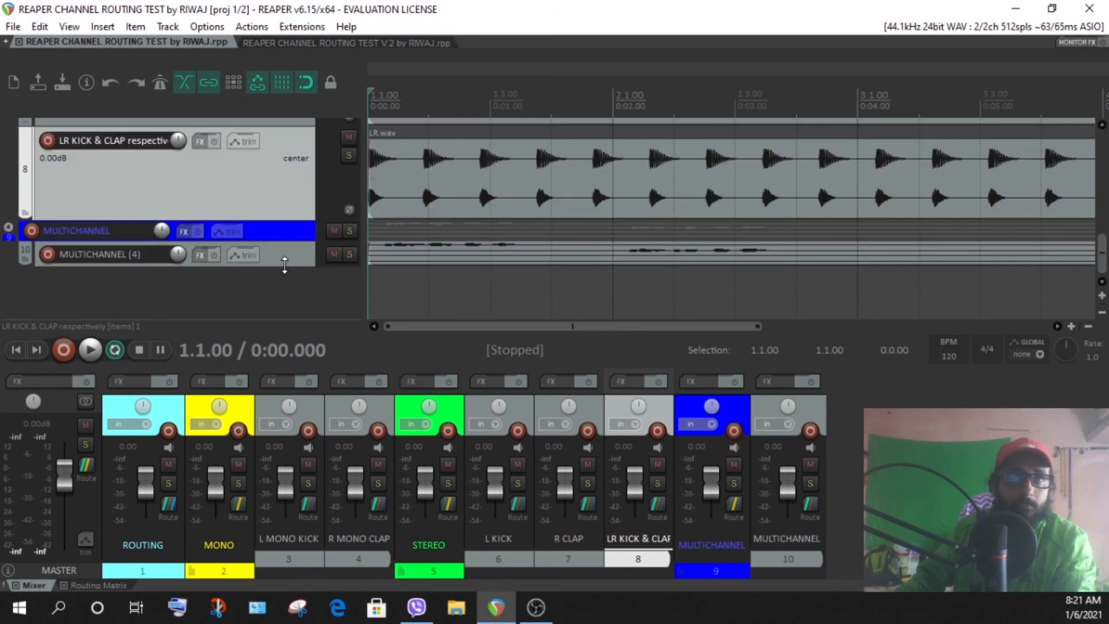
{"action": "mouse_move", "coordinate": [285, 266]}
{"action": "left_mouse_down"}
{"action": "mouse_move", "coordinate": [287, 325]}
{"action": "mouse_move", "coordinate": [292, 255]}
{"action": "left_mouse_up"}
{"action": "scroll", "coordinate": [283, 271], "scroll_direction": "up", "scroll_amount": 1}
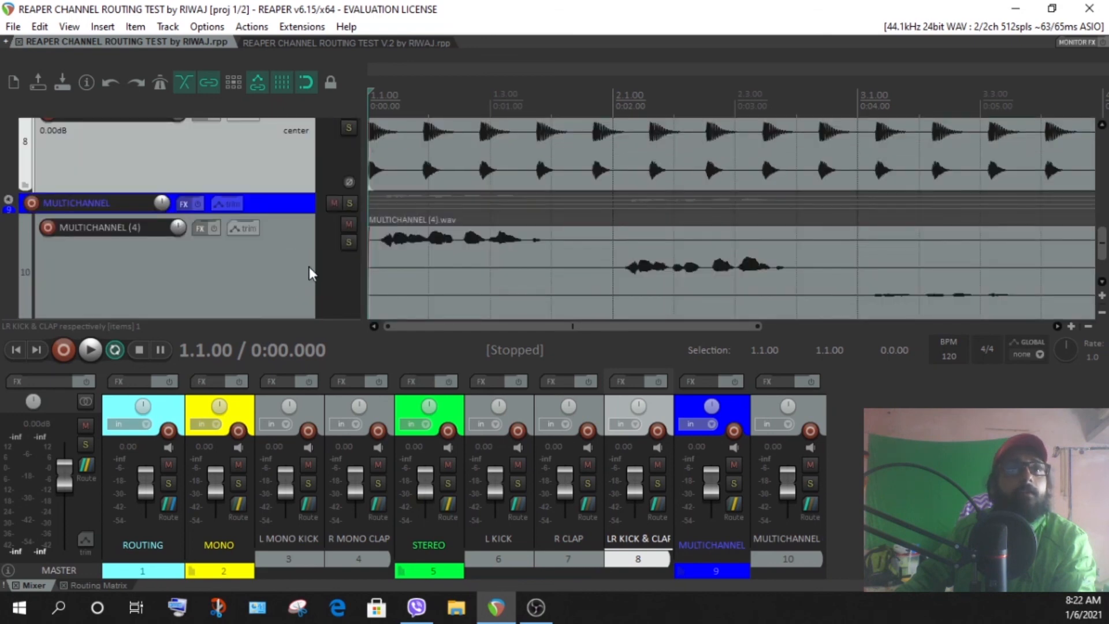
{"action": "scroll", "coordinate": [310, 266], "scroll_direction": "down", "scroll_amount": 1}
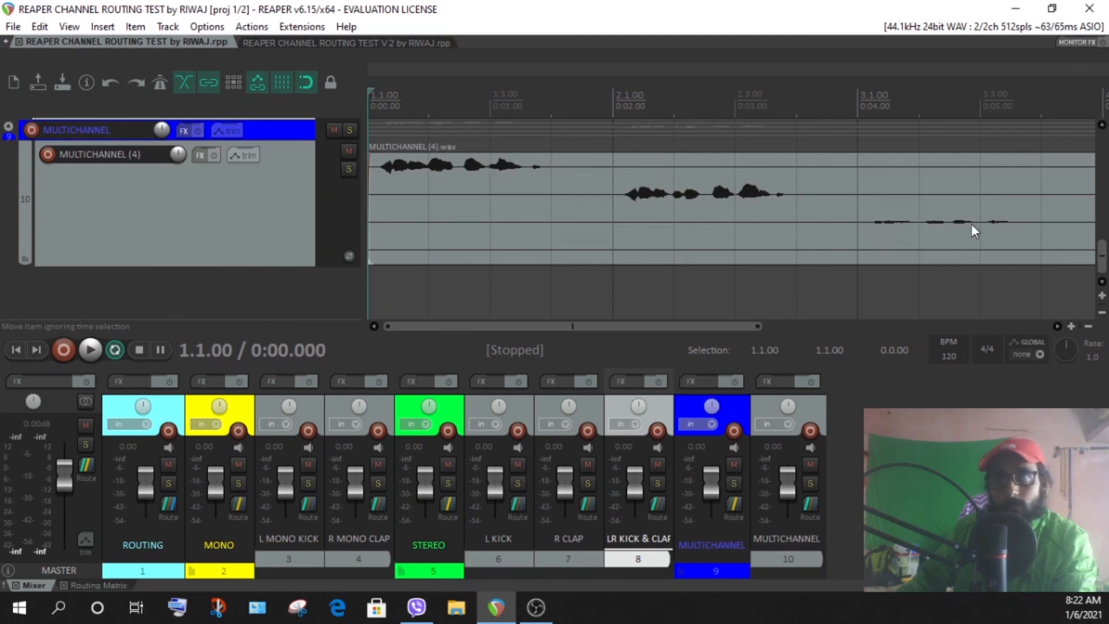
Step: Examine the four channels of MULTICHANNEL (4).wav through to its end, then select the track and its item
{"action": "left_click_drag", "start_coordinate": [685, 325], "coordinate": [839, 326]}
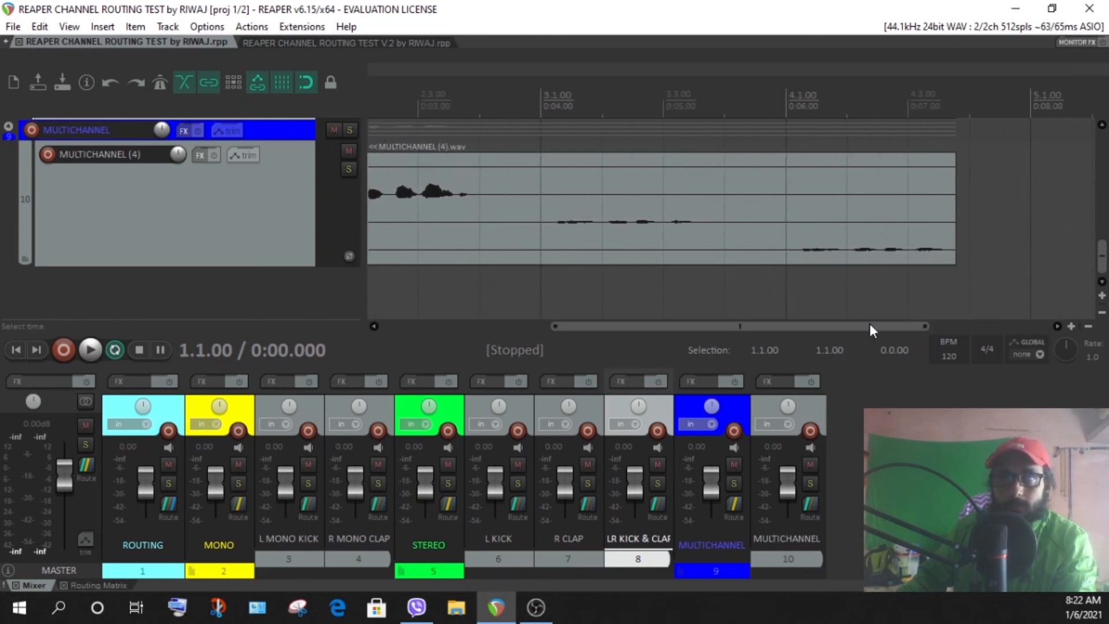
{"action": "left_click_drag", "start_coordinate": [809, 330], "coordinate": [603, 346]}
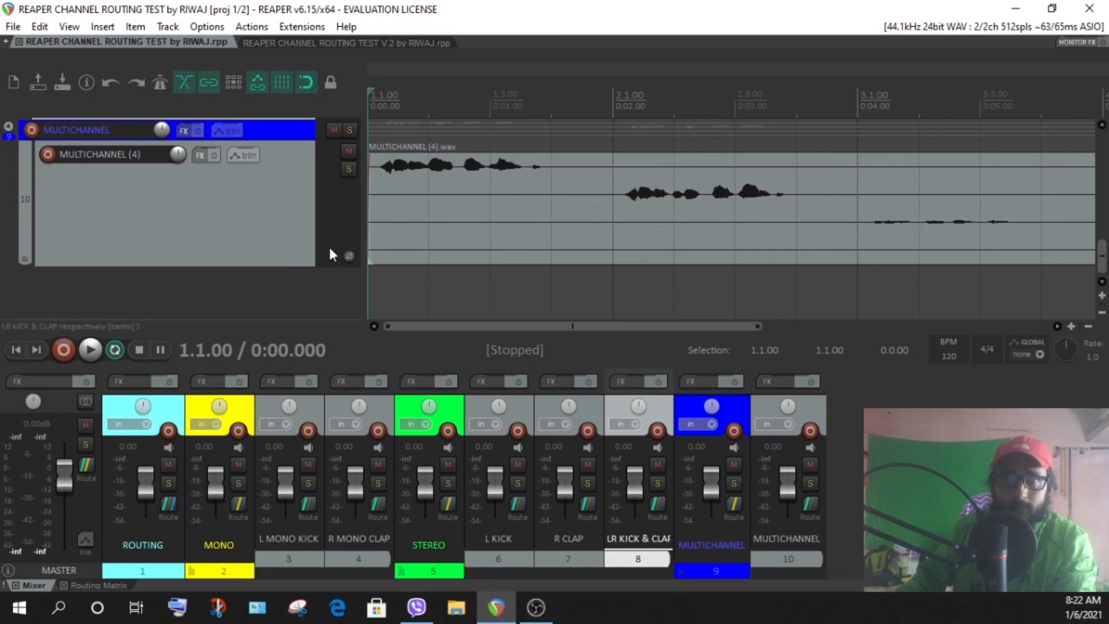
{"action": "left_click", "coordinate": [278, 225]}
{"action": "left_click", "coordinate": [529, 217]}
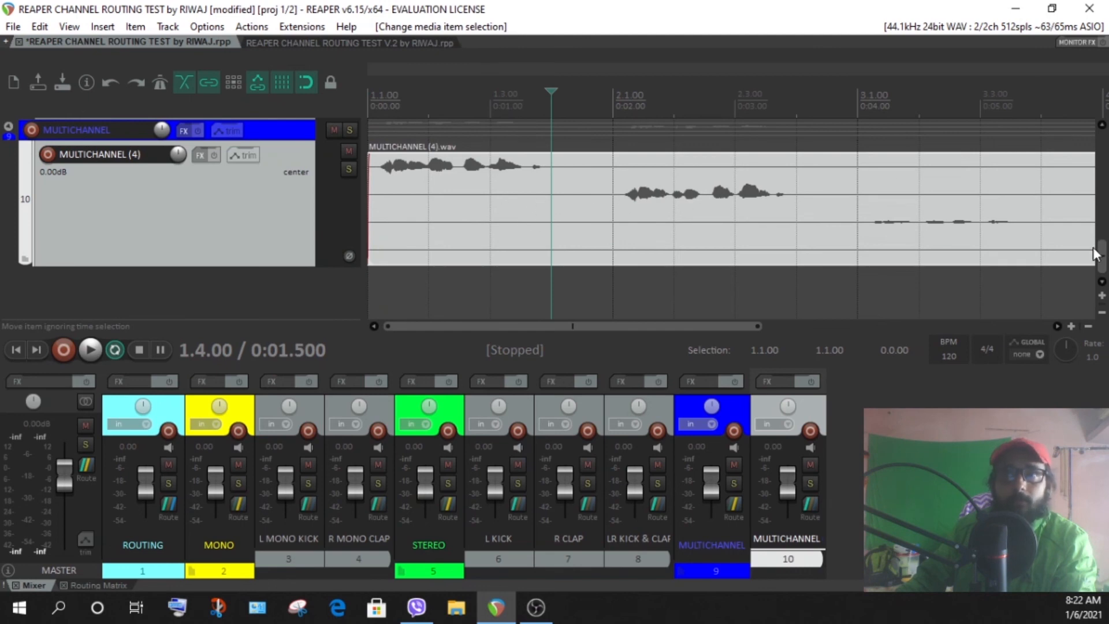
Step: Select the stereo items LR.wav and R.wav in turn for comparison with the multichannel item
{"action": "scroll", "coordinate": [1074, 225], "scroll_direction": "up", "scroll_amount": 3}
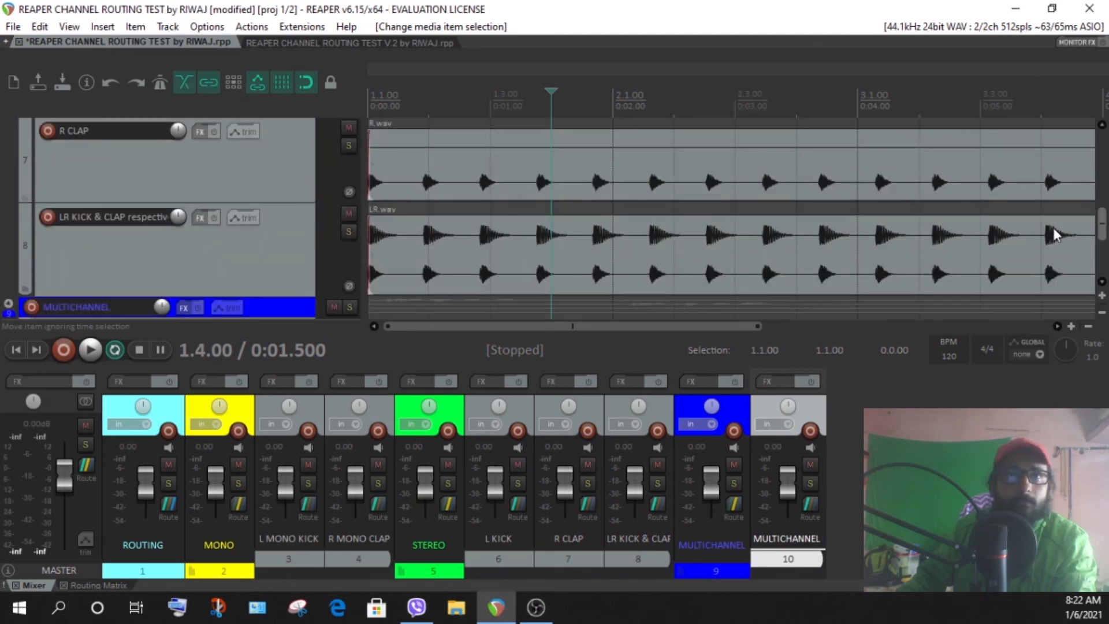
{"action": "left_click", "coordinate": [495, 252]}
{"action": "left_click", "coordinate": [589, 183]}
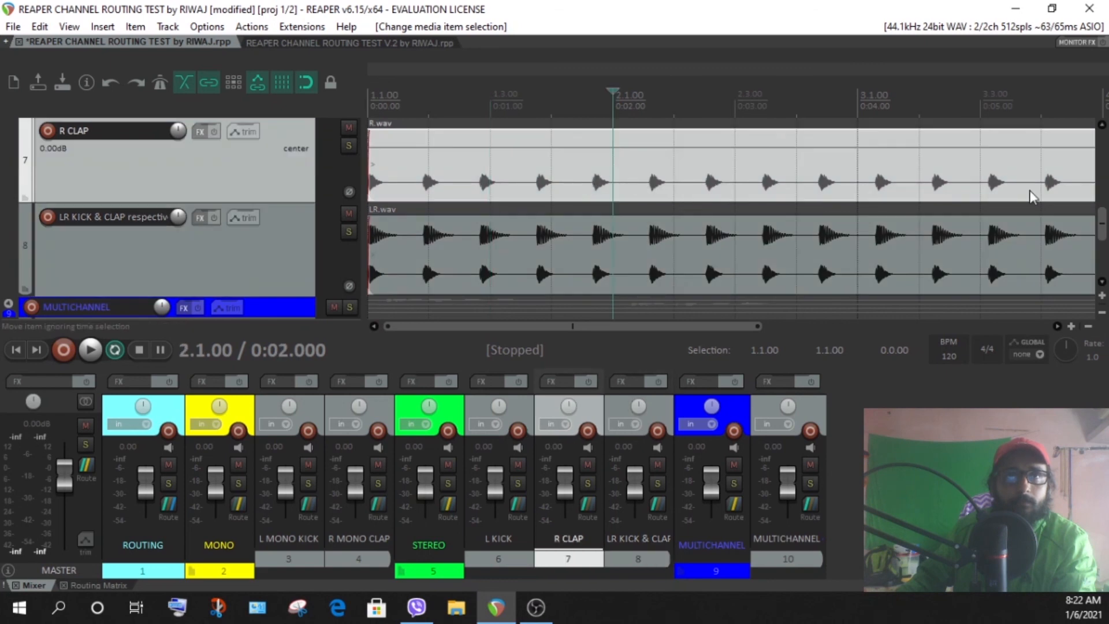
Step: Return to MULTICHANNEL (4).wav and select it at several time positions while examining its four channel lanes
{"action": "left_click_drag", "start_coordinate": [1102, 225], "coordinate": [1104, 261]}
{"action": "left_click", "coordinate": [740, 223]}
{"action": "left_click", "coordinate": [530, 187]}
{"action": "left_click", "coordinate": [485, 251]}
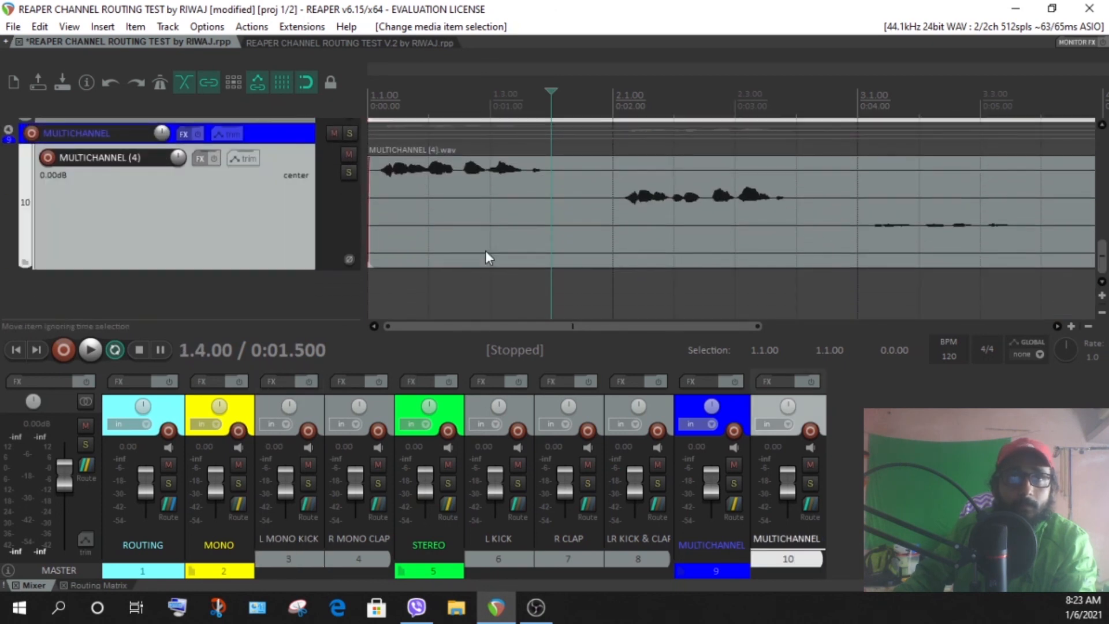
{"action": "left_click", "coordinate": [486, 241]}
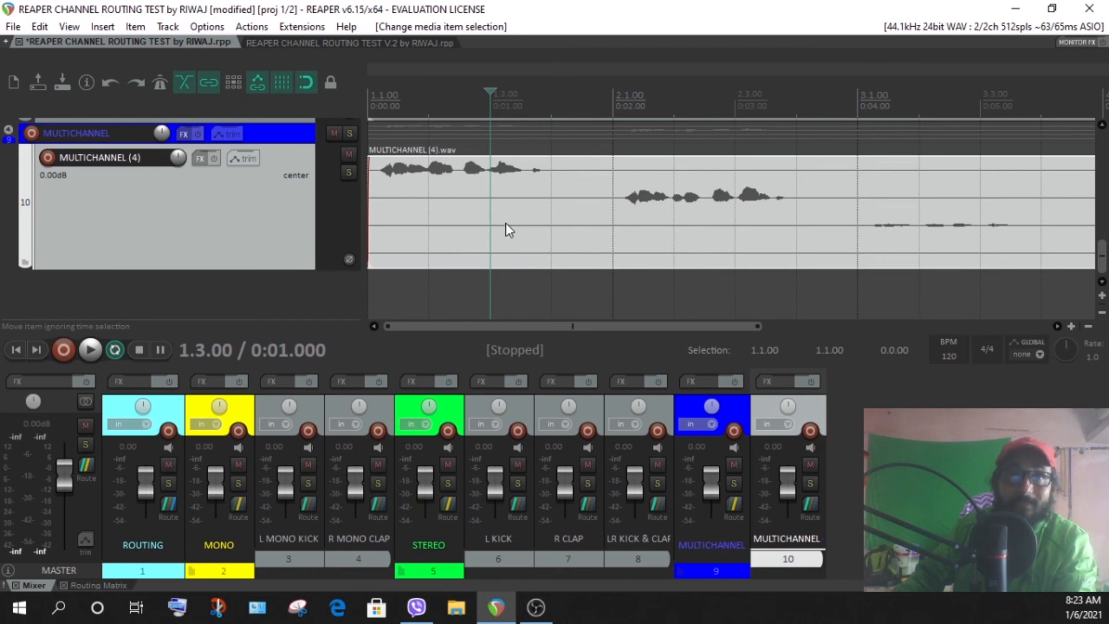
{"action": "left_click", "coordinate": [584, 206]}
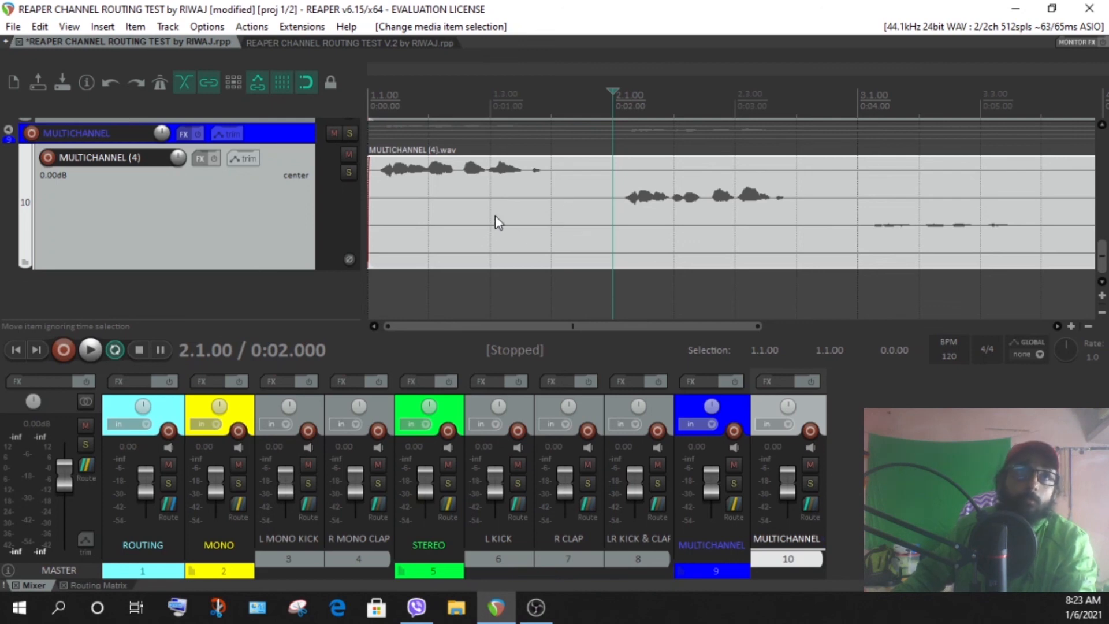
{"action": "left_click", "coordinate": [457, 211]}
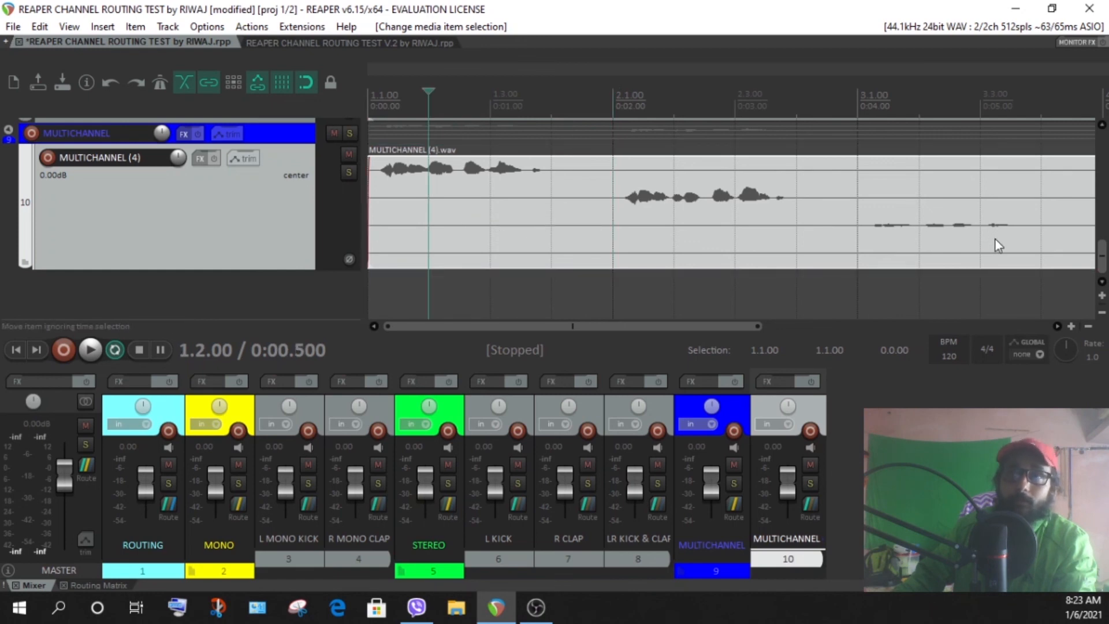
Step: Select the stereo item LR.wav and the mono item L MONO.wav in turn to compare their channel lanes
{"action": "left_click_drag", "start_coordinate": [1105, 251], "coordinate": [1105, 213]}
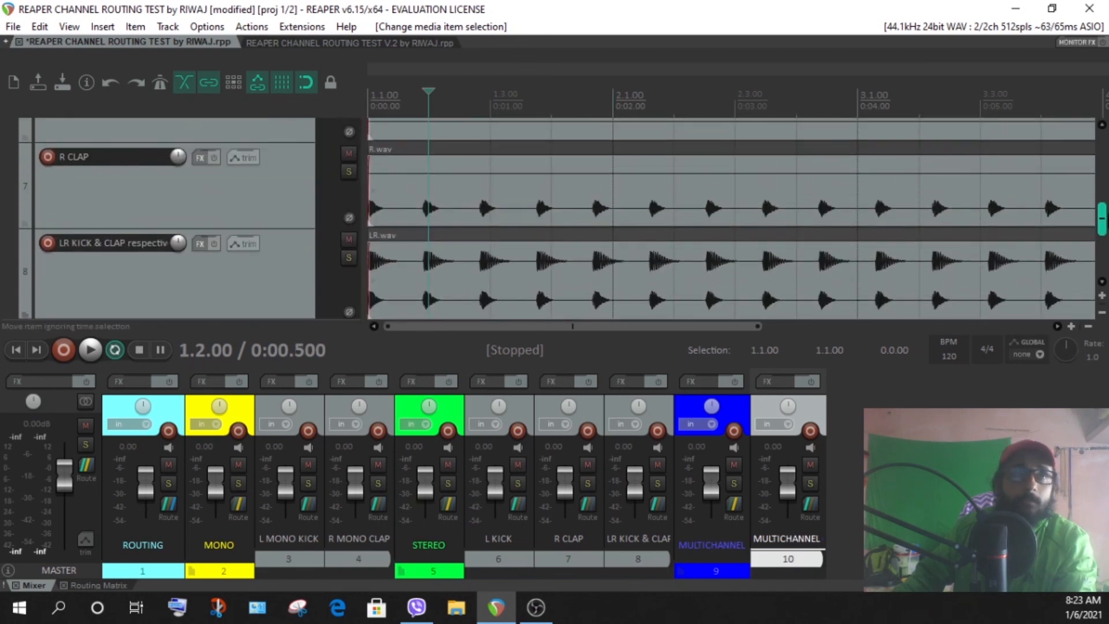
{"action": "left_click", "coordinate": [469, 286]}
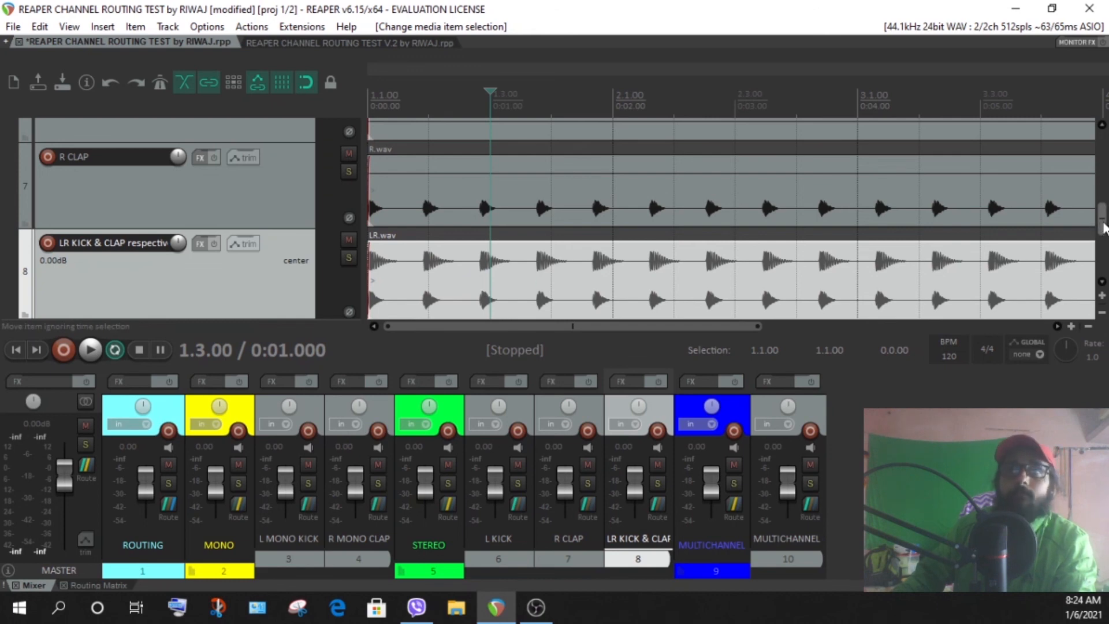
{"action": "scroll", "coordinate": [485, 242], "scroll_direction": "up", "scroll_amount": 10}
{"action": "left_click", "coordinate": [488, 228]}
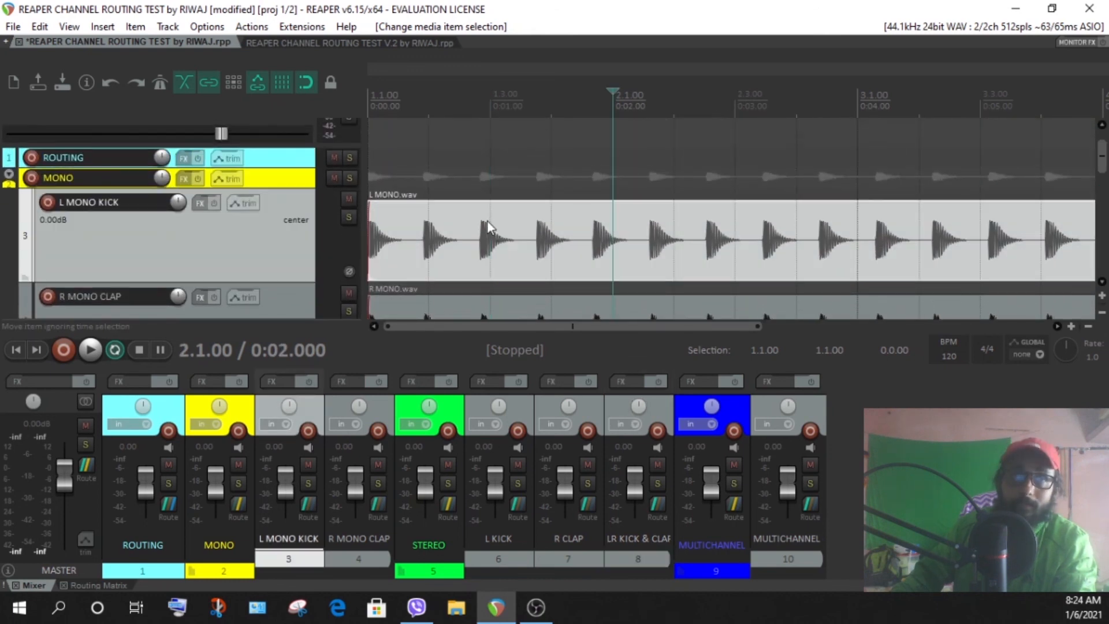
{"action": "left_click", "coordinate": [450, 227]}
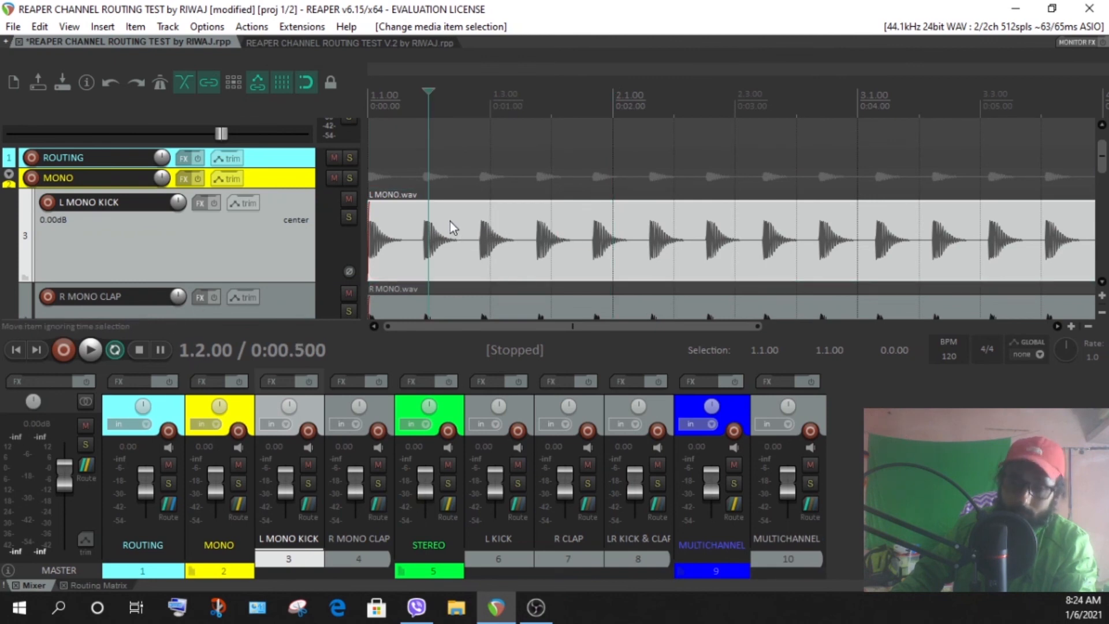